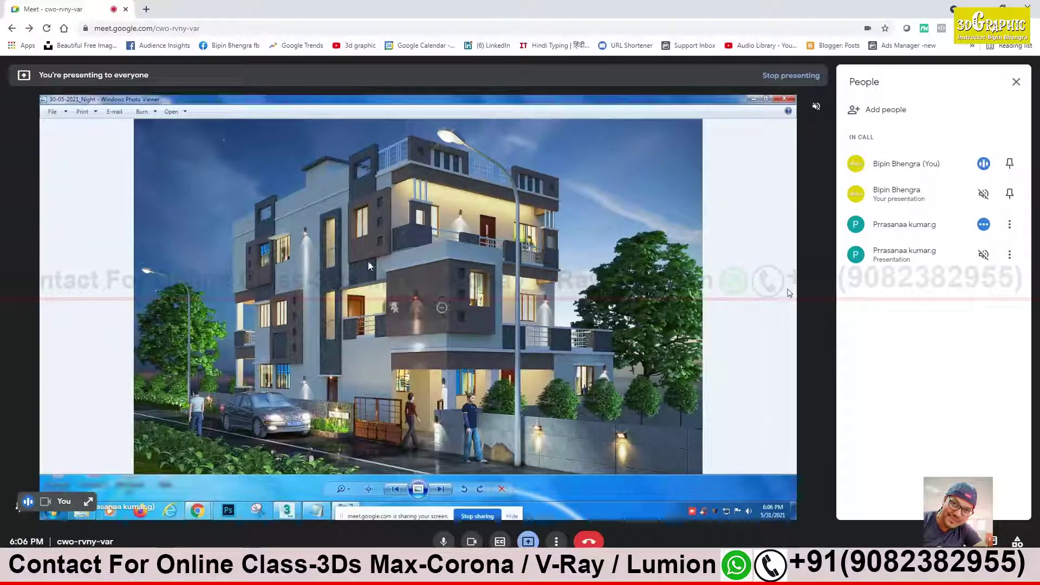
Scroll through the night house render preview in Windows Photo Viewer
{"action": "scroll", "coordinate": [339, 232], "scroll_direction": "up", "scroll_amount": 2, "text": "ctrl"}
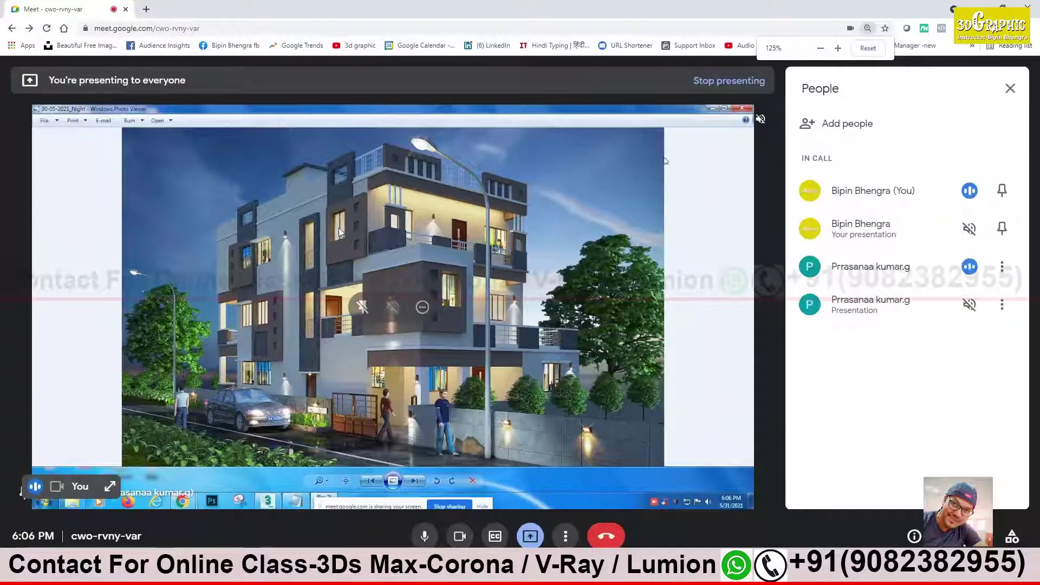
{"action": "scroll", "coordinate": [350, 229], "scroll_direction": "down", "scroll_amount": 2, "text": "ctrl"}
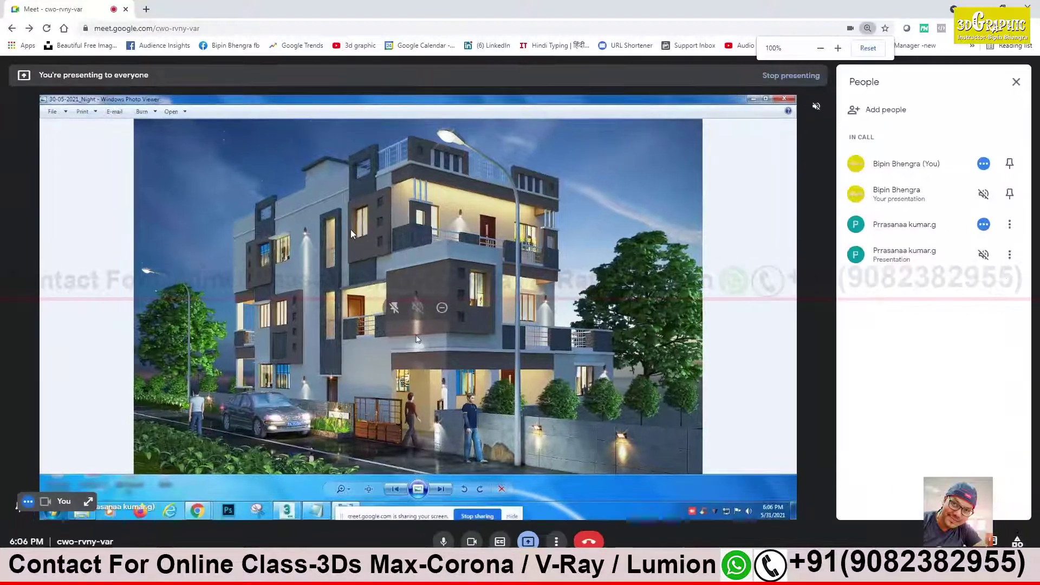
{"action": "scroll", "coordinate": [350, 230], "scroll_direction": "down", "scroll_amount": 1, "text": "ctrl"}
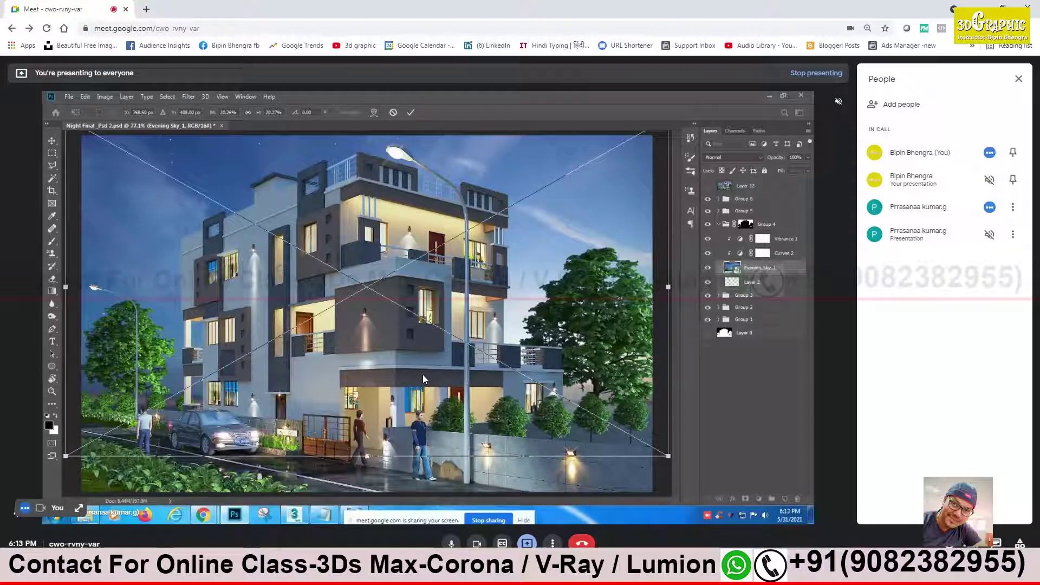
Zoom out, drag the Evening Sky_1 layer's bottom-right corner slightly outward, and commit the transform
{"action": "key", "text": "ctrl+minus"}
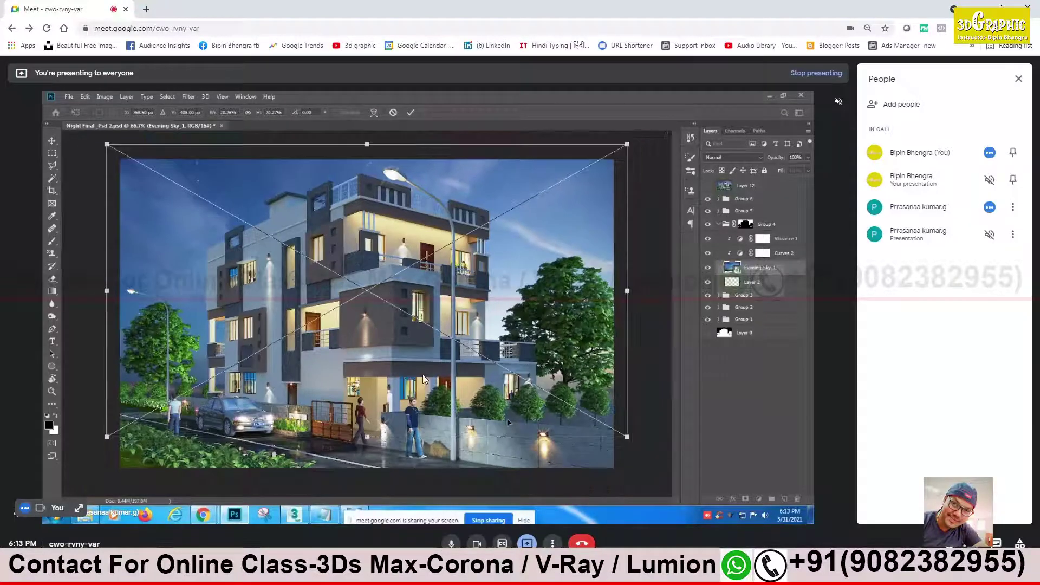
{"action": "left_click_drag", "start_coordinate": [627, 437], "coordinate": [643, 459]}
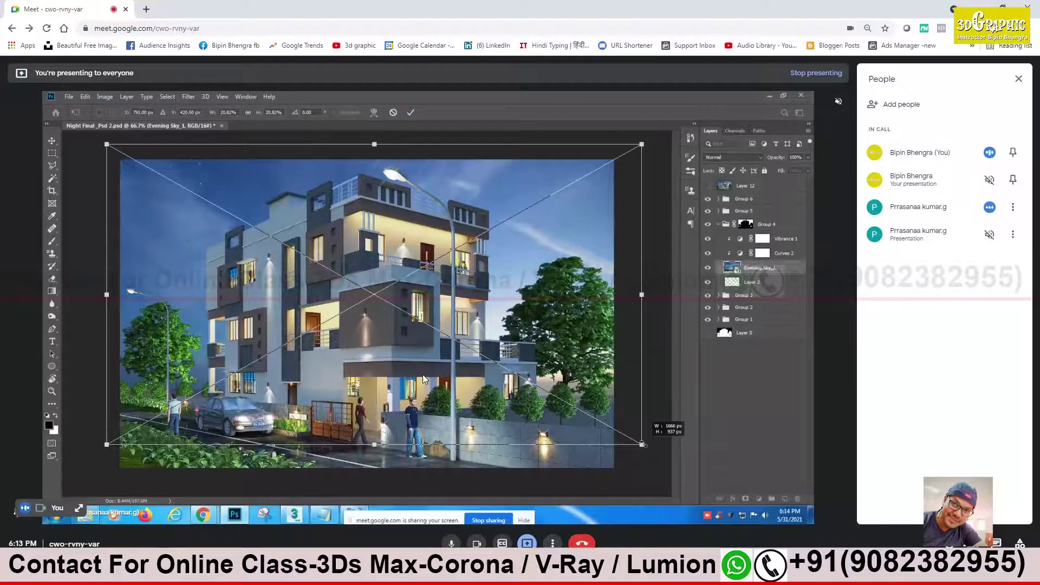
{"action": "key", "text": "Return"}
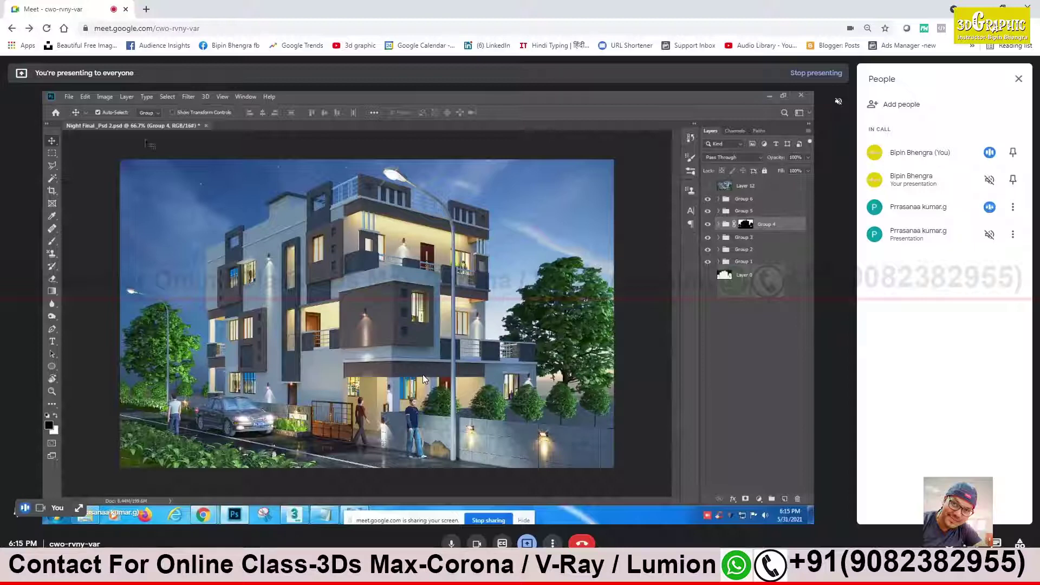
Minimize Photoshop and Explorer, then open the daytime apartment building render and zoom into it
{"action": "left_click", "coordinate": [769, 95]}
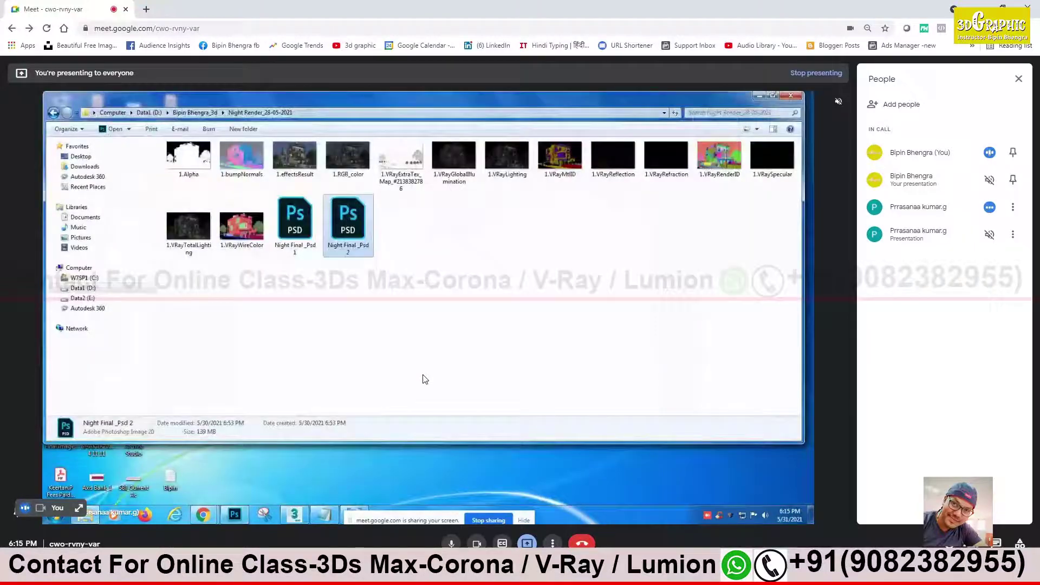
{"action": "left_click", "coordinate": [759, 96]}
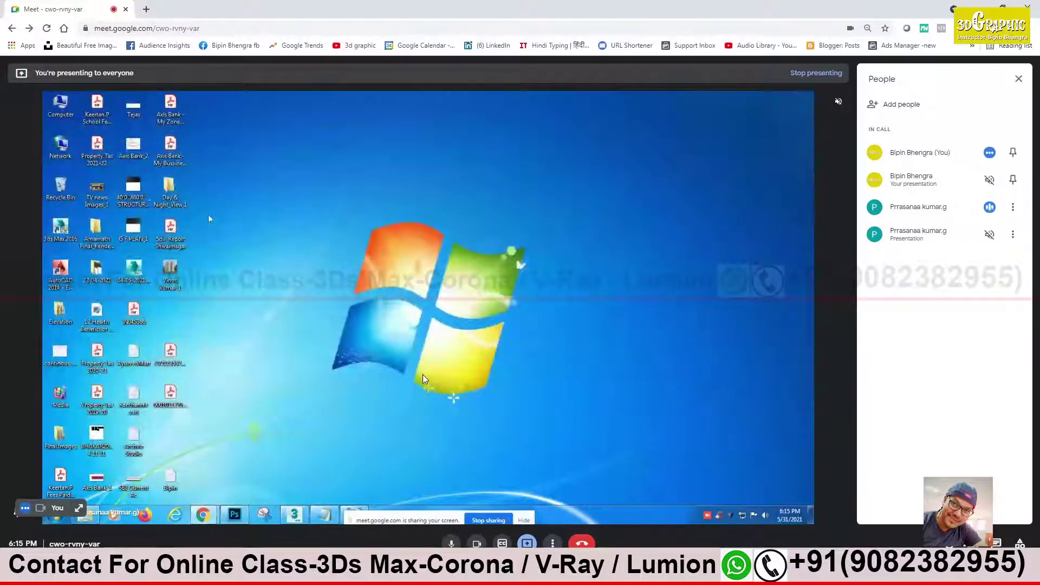
{"action": "double_click", "coordinate": [171, 271]}
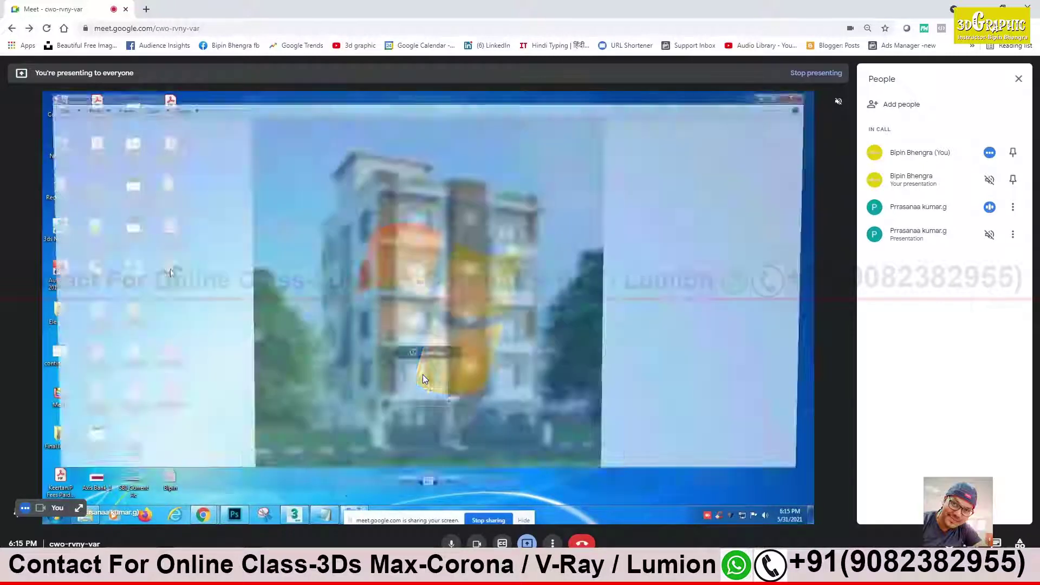
{"action": "scroll", "coordinate": [323, 436], "scroll_direction": "up", "scroll_amount": 2}
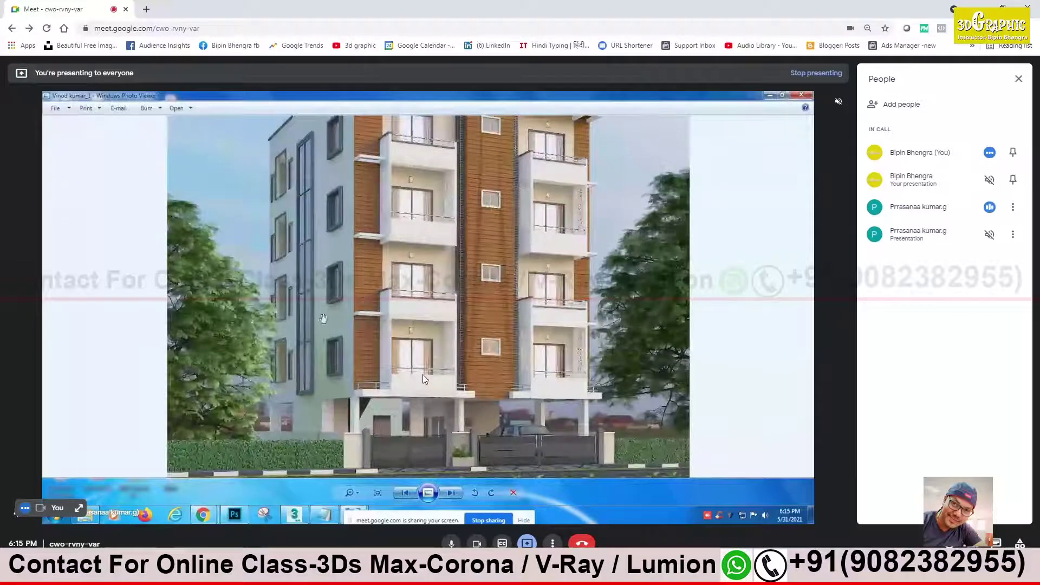
{"action": "left_click_drag", "start_coordinate": [326, 331], "coordinate": [324, 313]}
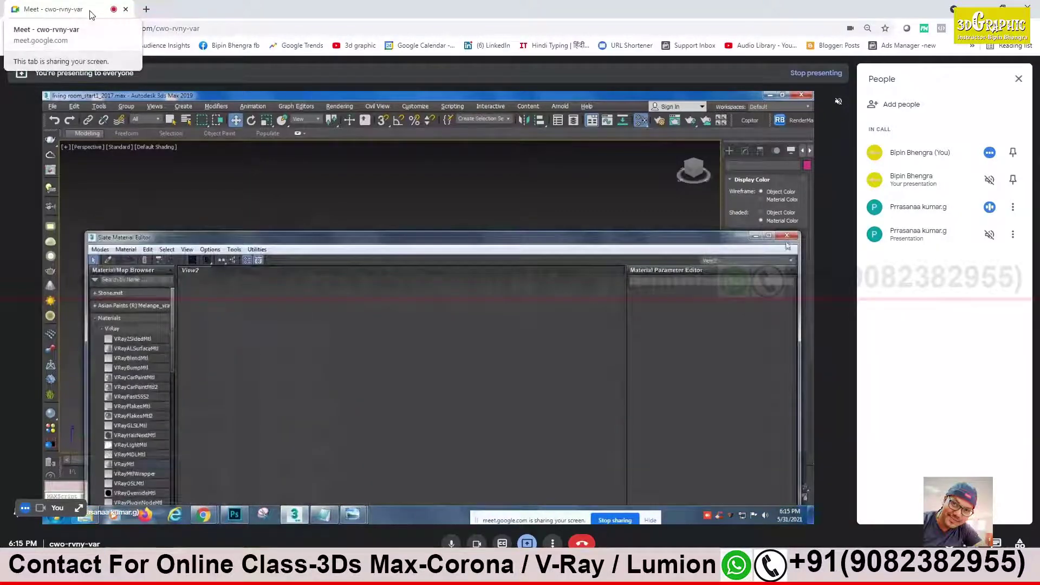
Maximize the Perspective viewport and draw a tall box on the ground grid
{"action": "left_click", "coordinate": [8, 524]}
{"action": "mouse_move", "coordinate": [635, 392]}
{"action": "middle_mouse_down", "text": "alt"}
{"action": "mouse_move", "coordinate": [595, 383]}
{"action": "mouse_move", "coordinate": [596, 369]}
{"action": "middle_mouse_up", "text": "alt"}
{"action": "key", "text": "alt+w"}
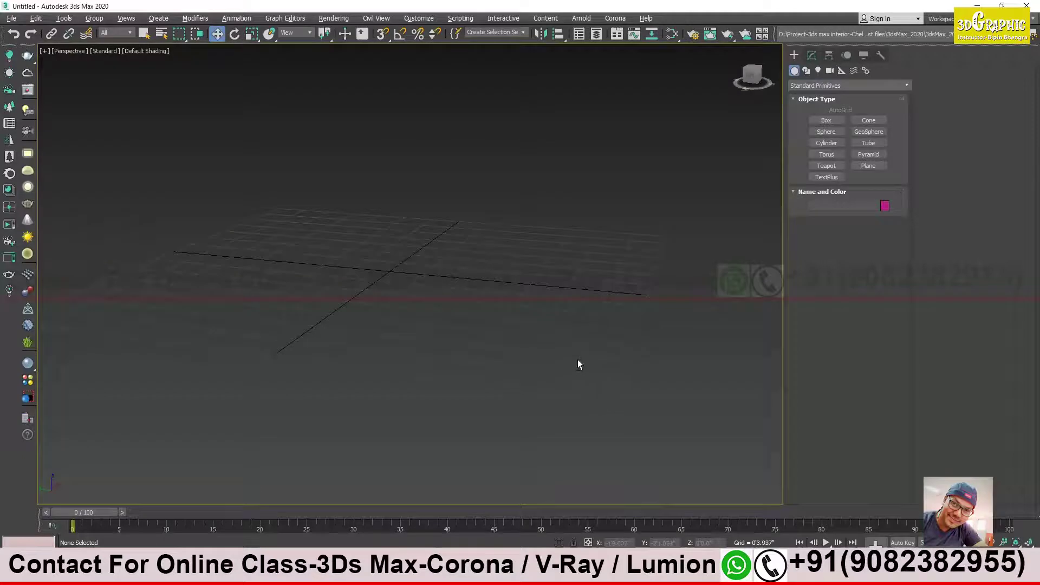
{"action": "left_click", "coordinate": [826, 120]}
{"action": "middle_click_drag", "start_coordinate": [423, 282], "coordinate": [406, 260], "text": "alt"}
{"action": "mouse_move", "coordinate": [378, 227]}
{"action": "left_mouse_down"}
{"action": "mouse_move", "coordinate": [413, 274]}
{"action": "mouse_move", "coordinate": [313, 351]}
{"action": "mouse_move", "coordinate": [395, 297]}
{"action": "left_mouse_up"}
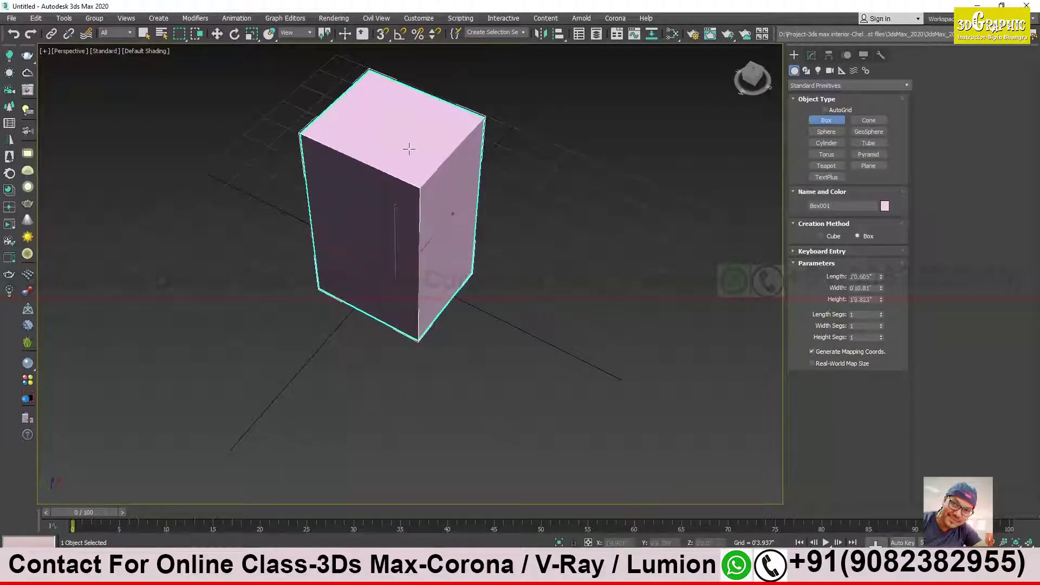
{"action": "left_click", "coordinate": [428, 157]}
{"action": "key", "text": "w"}
{"action": "middle_click_drag", "start_coordinate": [541, 260], "coordinate": [606, 197]}
Draw a cylinder beside the box and orbit to a more frontal view
{"action": "left_click", "coordinate": [826, 143]}
{"action": "left_click_drag", "start_coordinate": [334, 306], "coordinate": [374, 347]}
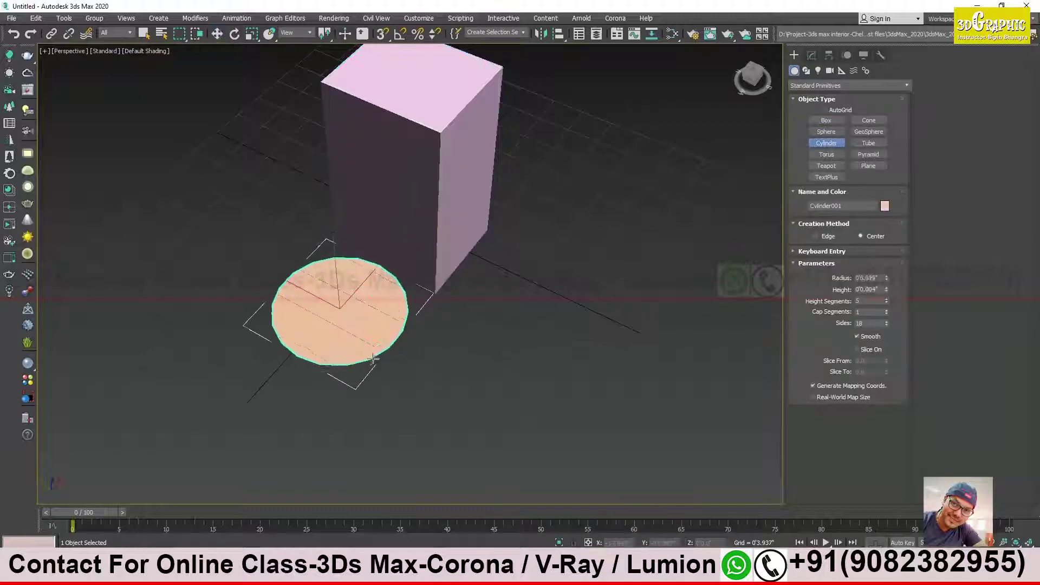
{"action": "left_click", "coordinate": [436, 303]}
{"action": "key", "text": "w"}
{"action": "mouse_move", "coordinate": [436, 303]}
{"action": "middle_mouse_down", "text": "alt"}
{"action": "mouse_move", "coordinate": [425, 259]}
{"action": "mouse_move", "coordinate": [401, 298]}
{"action": "middle_mouse_up", "text": "alt"}
Open the Slate Material Editor, move it aside, and zoom and pan to centre the objects
{"action": "key", "text": "m"}
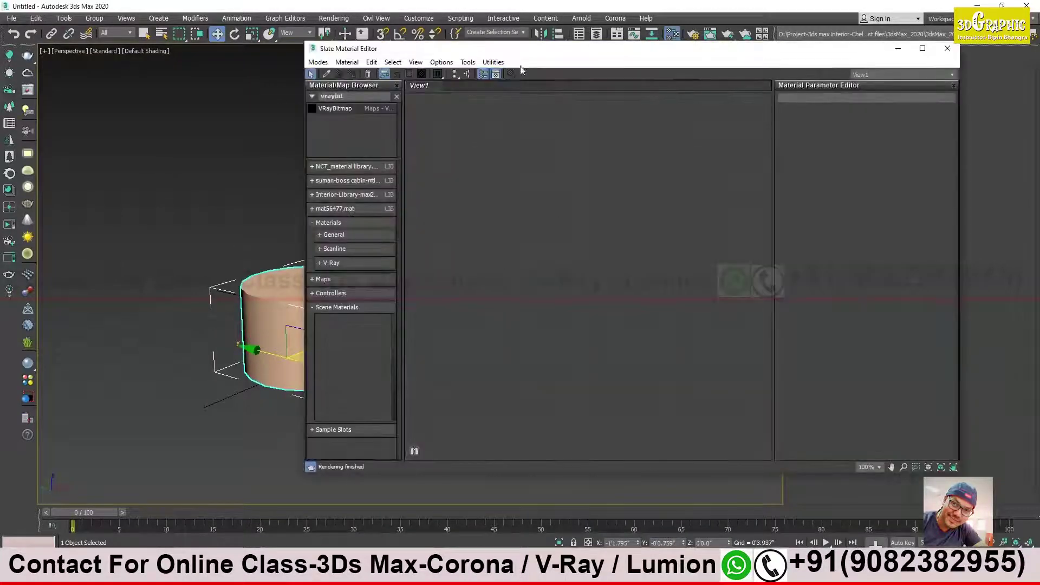
{"action": "left_click_drag", "start_coordinate": [512, 51], "coordinate": [733, 92]}
{"action": "middle_click_drag", "start_coordinate": [328, 278], "coordinate": [344, 286], "text": "alt"}
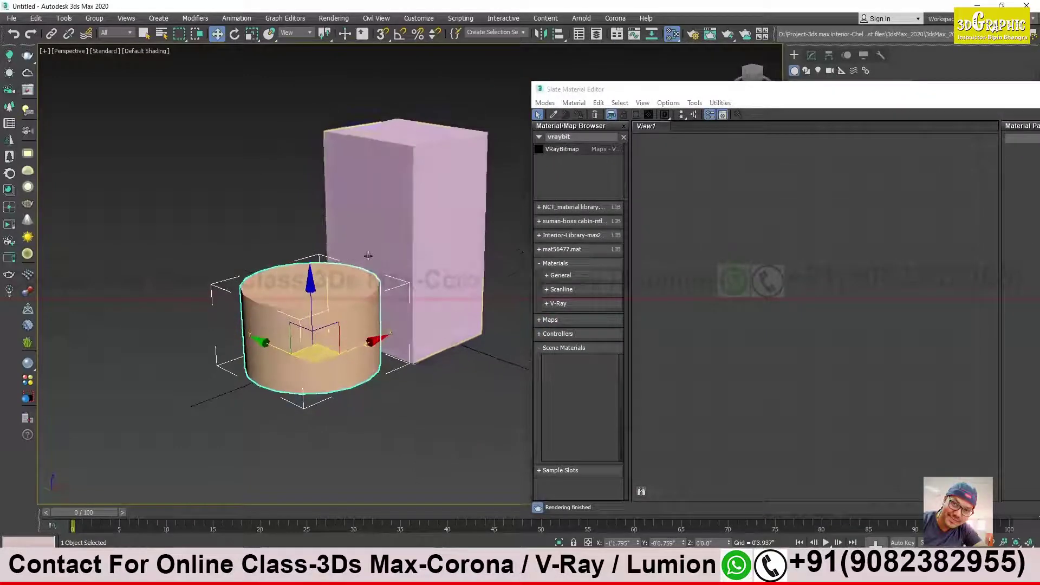
{"action": "scroll", "coordinate": [302, 329], "scroll_direction": "up", "scroll_amount": 1}
{"action": "scroll", "coordinate": [302, 329], "scroll_direction": "up", "scroll_amount": 2}
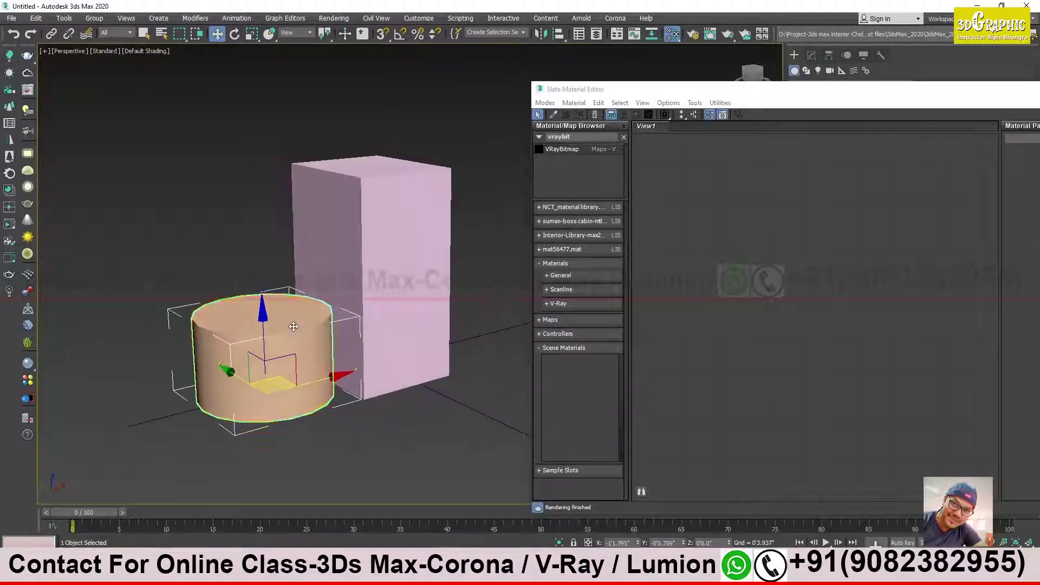
{"action": "scroll", "coordinate": [303, 328], "scroll_direction": "up", "scroll_amount": 1}
{"action": "scroll", "coordinate": [304, 329], "scroll_direction": "up", "scroll_amount": 2}
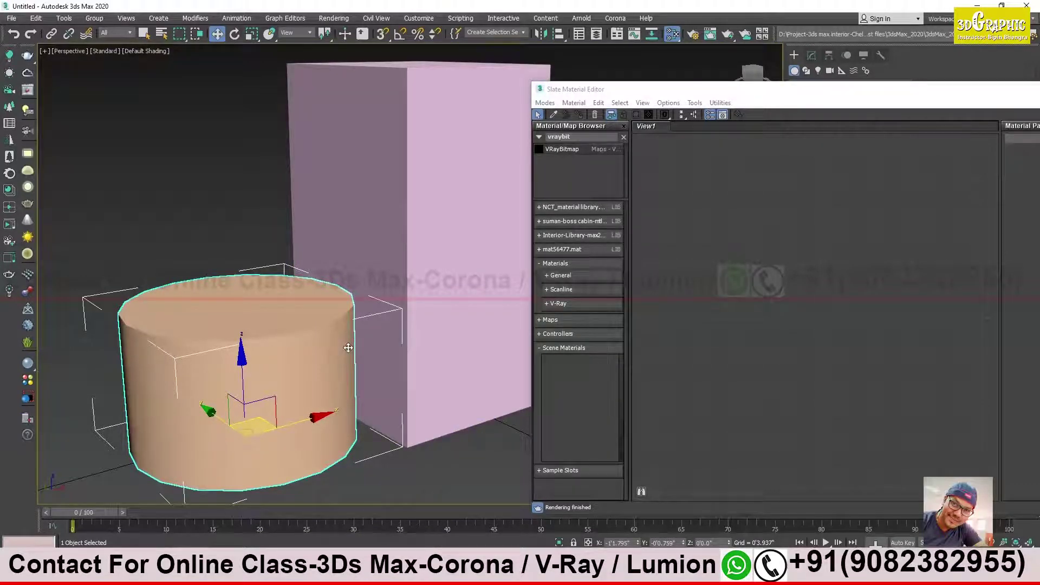
{"action": "middle_click_drag", "start_coordinate": [348, 347], "coordinate": [327, 303]}
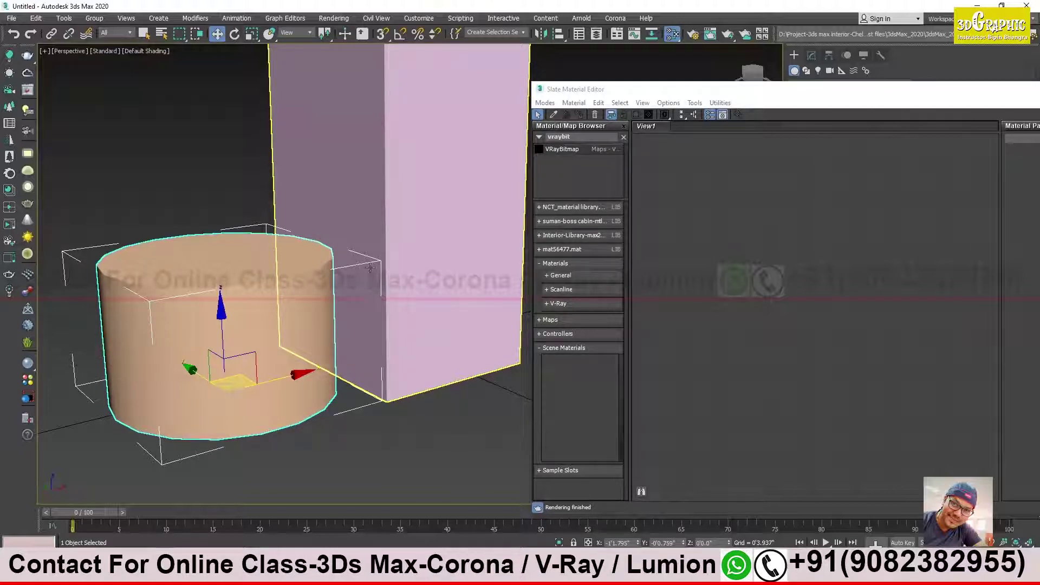
{"action": "left_click_drag", "start_coordinate": [628, 91], "coordinate": [575, 68]}
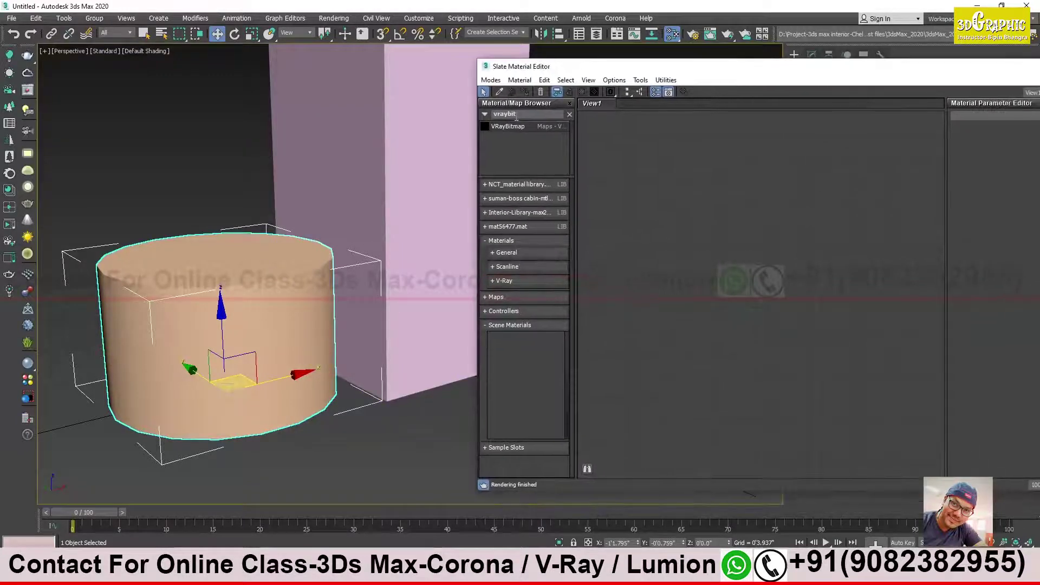
Filter the material browser with the search term 'vray' and open Render Setup
{"action": "left_click", "coordinate": [533, 116]}
{"action": "type", "text": "vray"}
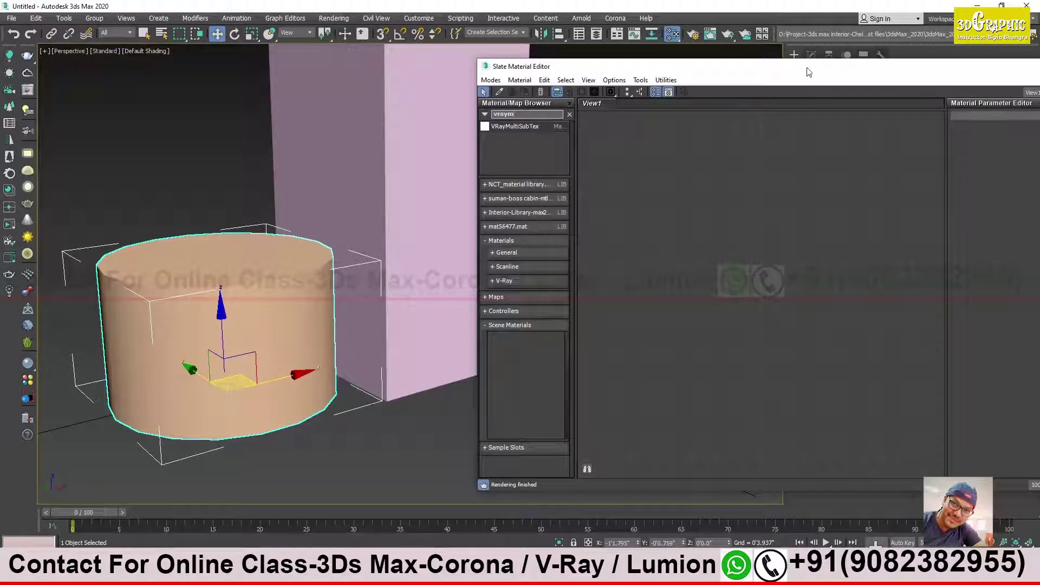
{"action": "left_click", "coordinate": [694, 35]}
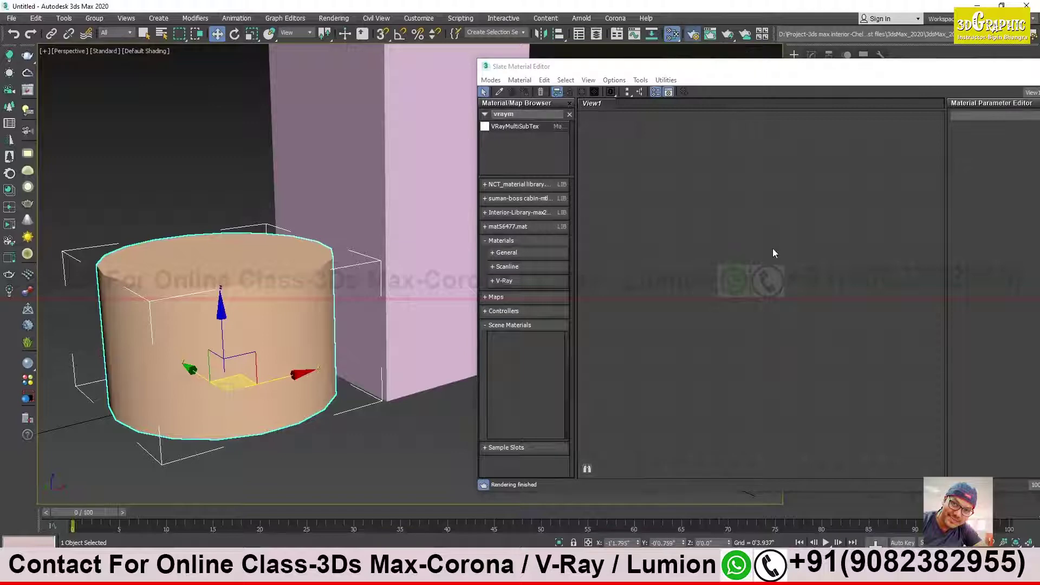
Switch the renderer to V-Ray 5 and place a VRayMtl node in the Slate view
{"action": "left_click", "coordinate": [770, 89]}
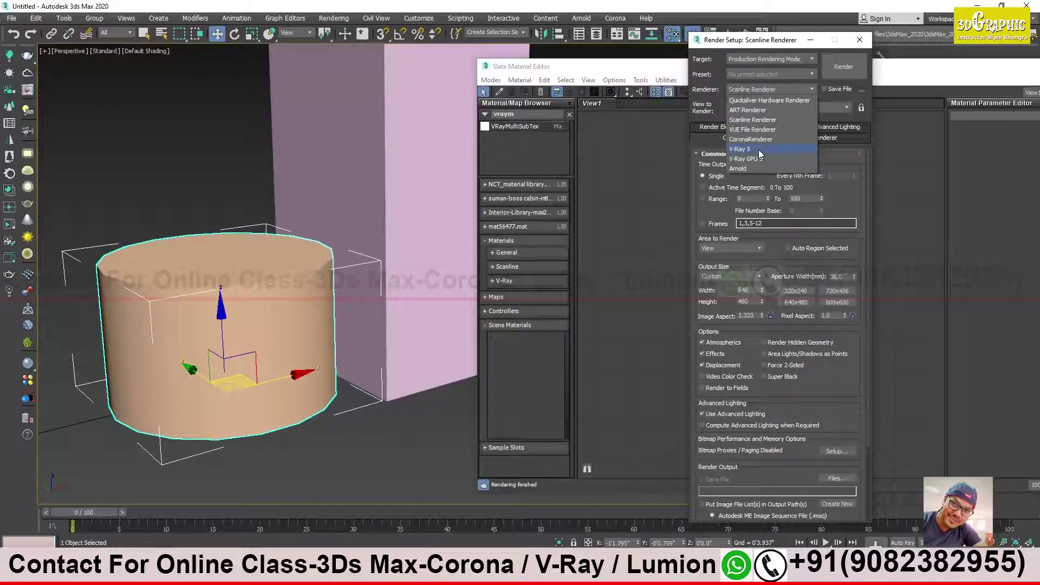
{"action": "left_click", "coordinate": [758, 149]}
{"action": "left_click", "coordinate": [859, 39]}
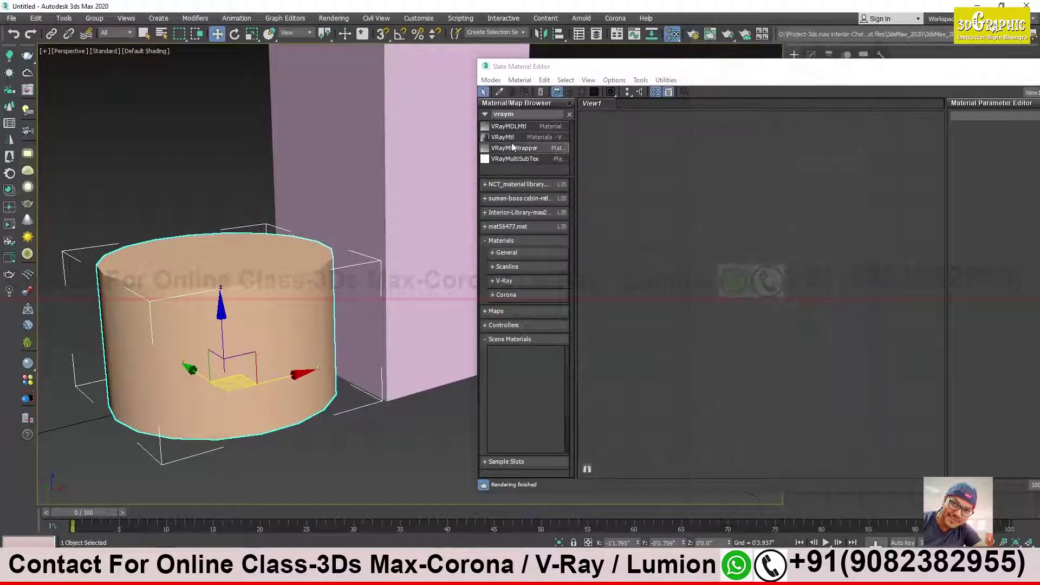
{"action": "mouse_move", "coordinate": [502, 137]}
{"action": "left_mouse_down"}
{"action": "mouse_move", "coordinate": [694, 162]}
{"action": "mouse_move", "coordinate": [672, 184]}
{"action": "mouse_move", "coordinate": [211, 343]}
{"action": "left_mouse_up"}
Add a second VRayMtl, assigning Material #26 to the cylinder and #27 to the box
{"action": "left_click", "coordinate": [700, 140]}
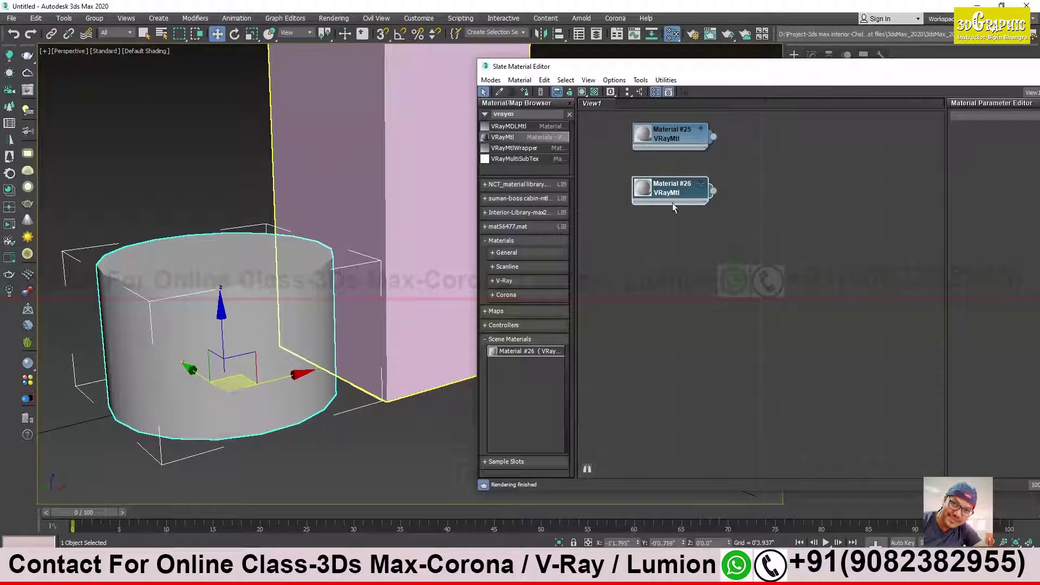
{"action": "left_click_drag", "start_coordinate": [672, 187], "coordinate": [683, 241], "text": "shift"}
{"action": "left_click_drag", "start_coordinate": [713, 180], "coordinate": [336, 163]}
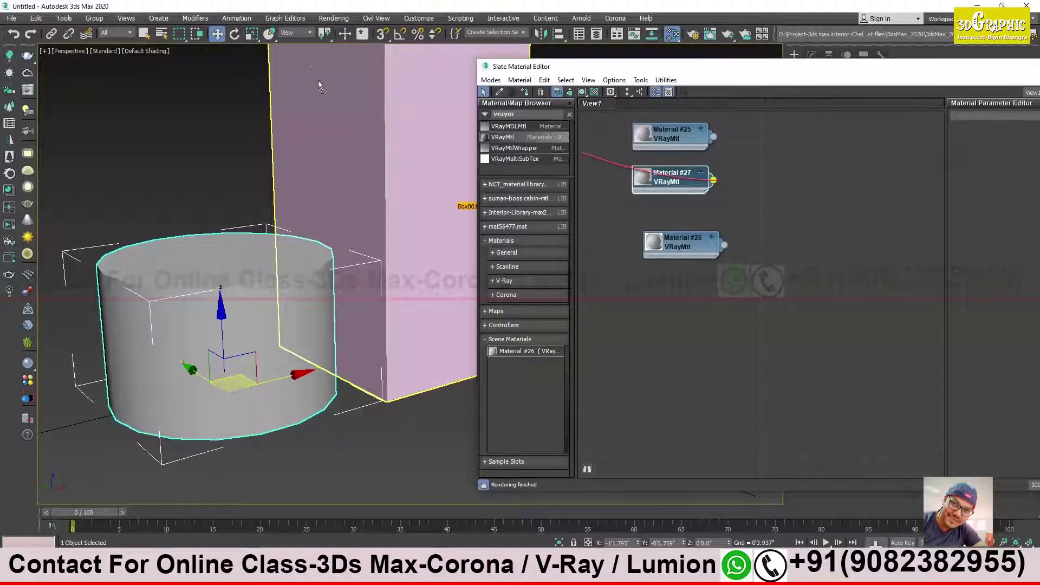
{"action": "double_click", "coordinate": [687, 247]}
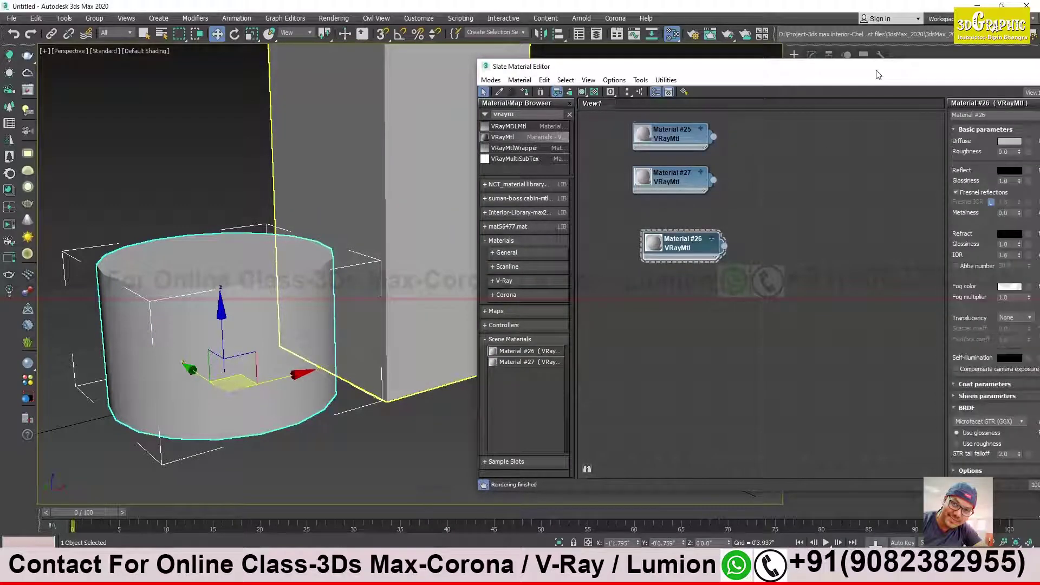
Set Material #26's diffuse colour to a saturated green
{"action": "left_click_drag", "start_coordinate": [877, 66], "coordinate": [707, 57]}
{"action": "left_click", "coordinate": [845, 133]}
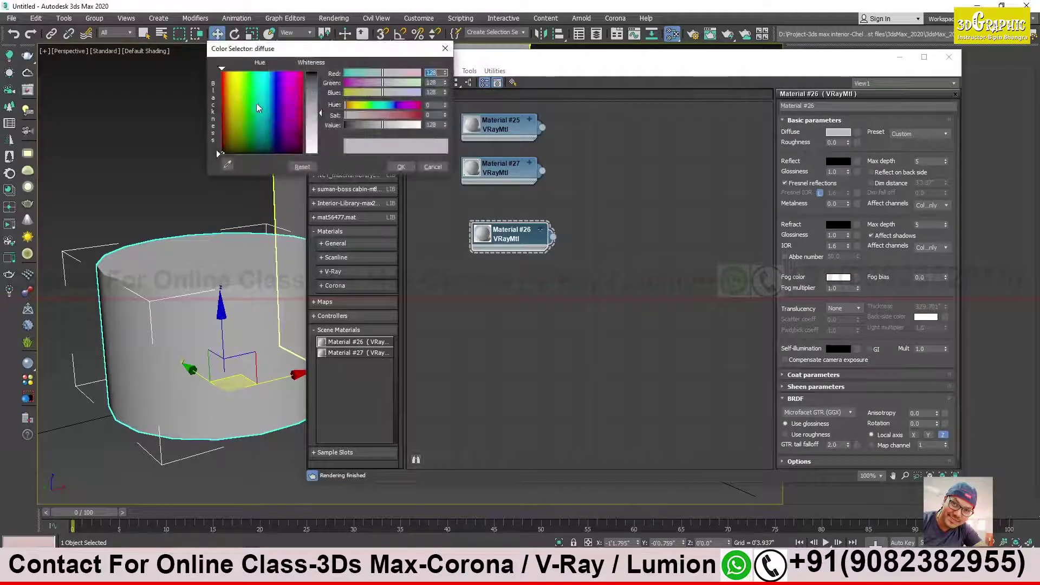
{"action": "left_click_drag", "start_coordinate": [260, 108], "coordinate": [248, 90]}
{"action": "left_click_drag", "start_coordinate": [320, 112], "coordinate": [319, 85]}
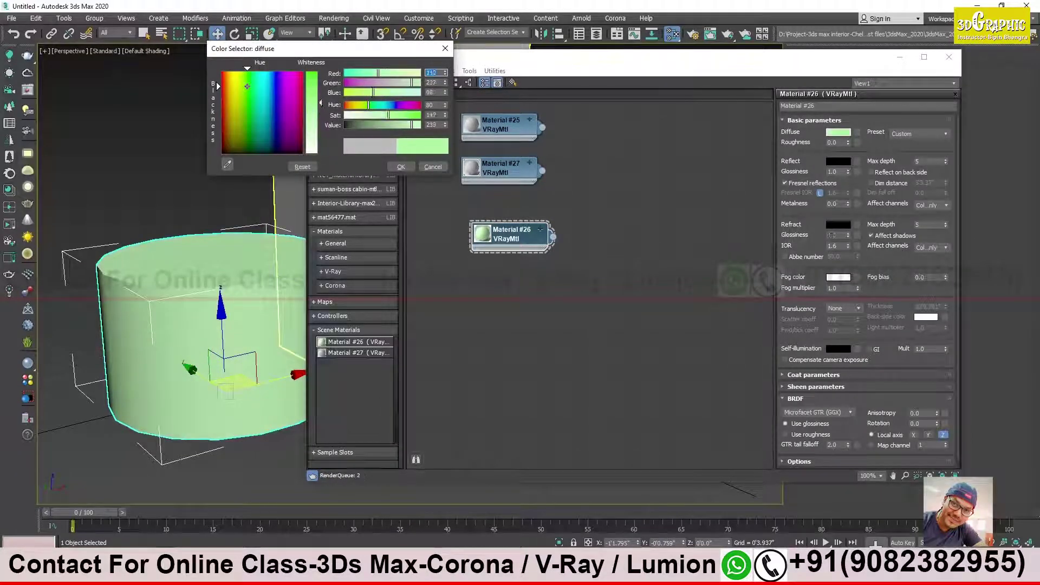
{"action": "left_click", "coordinate": [401, 167]}
Set Material #27's diffuse colour to a saturated yellow and move the editor aside
{"action": "double_click", "coordinate": [501, 168]}
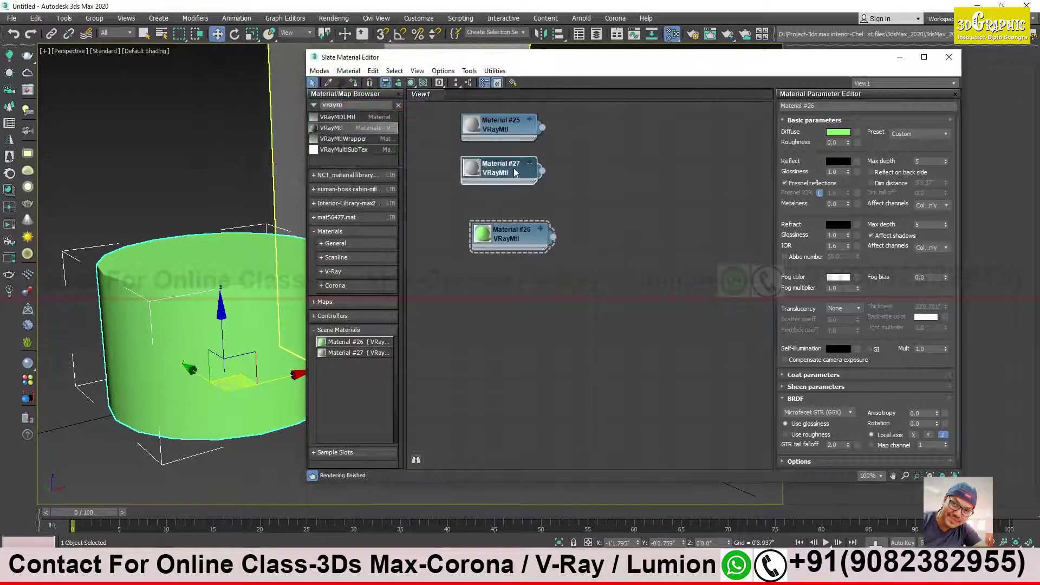
{"action": "left_click", "coordinate": [838, 132]}
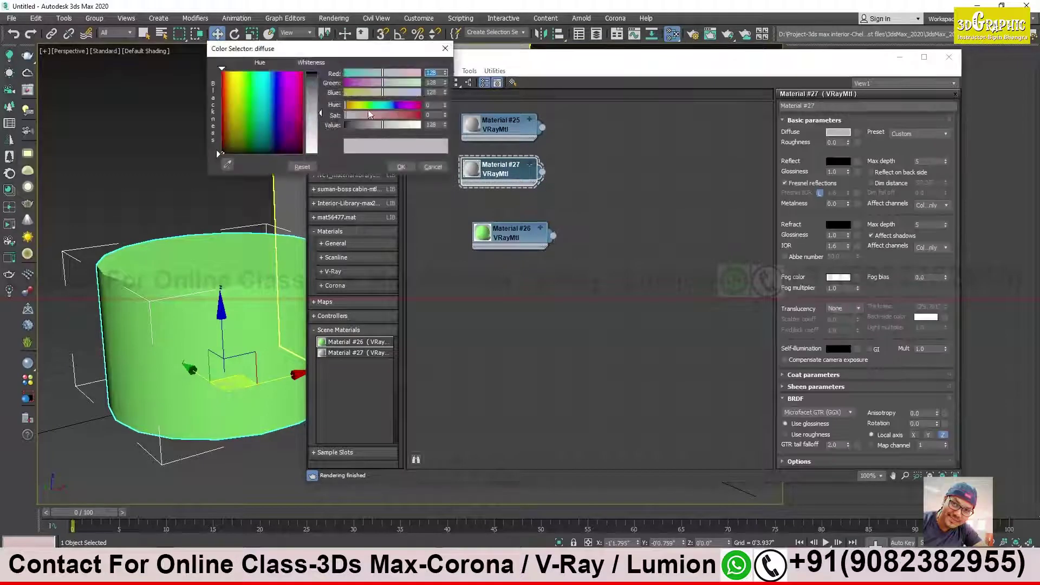
{"action": "left_click", "coordinate": [233, 88]}
{"action": "left_click_drag", "start_coordinate": [321, 95], "coordinate": [322, 81]}
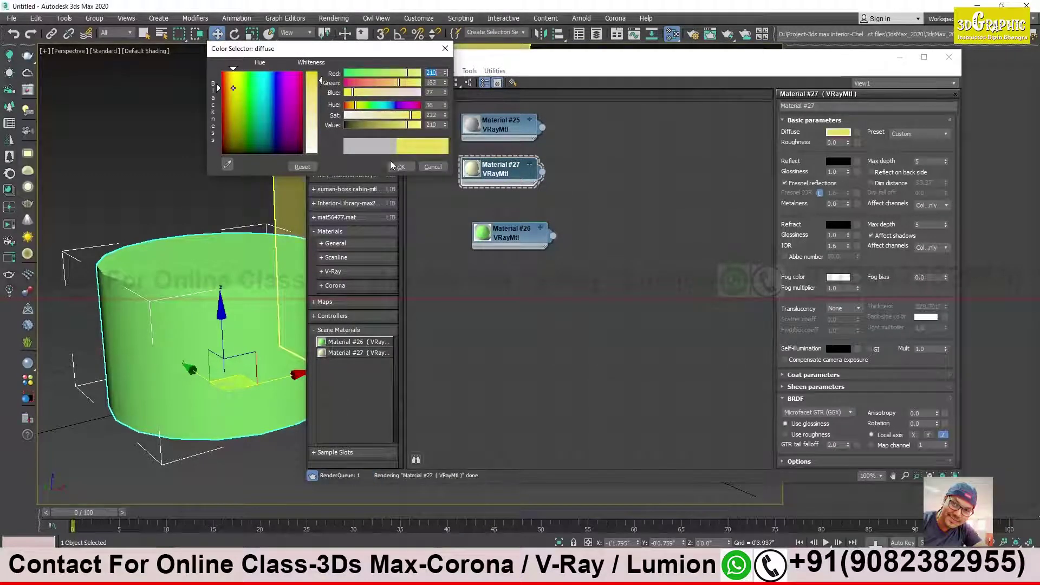
{"action": "left_click", "coordinate": [401, 167]}
{"action": "left_click_drag", "start_coordinate": [558, 64], "coordinate": [825, 75]}
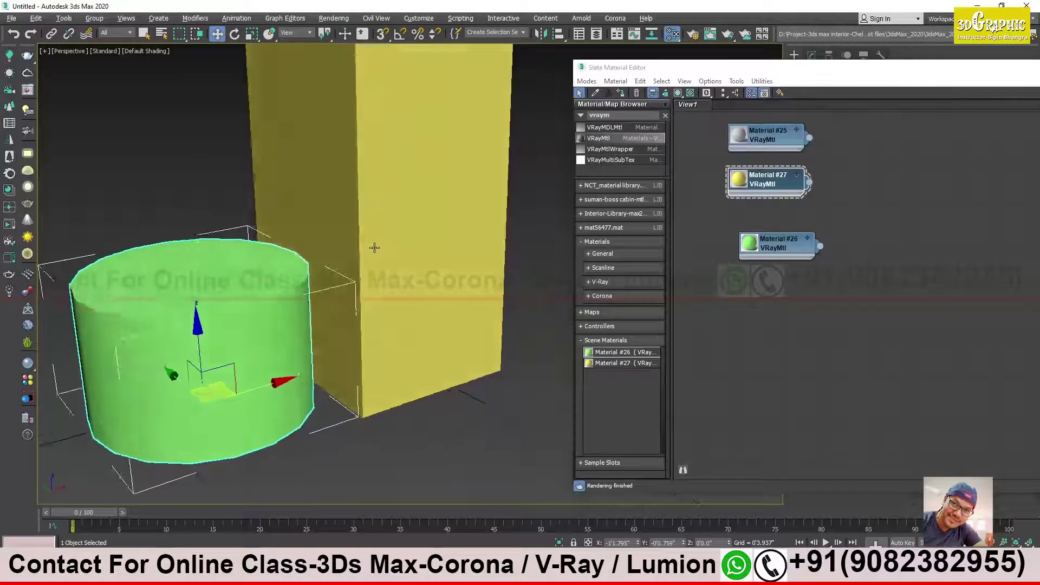
Orbit around the box and cylinder, bring the editor back, and align the Material #26 node
{"action": "mouse_move", "coordinate": [292, 352]}
{"action": "middle_mouse_down", "text": "alt"}
{"action": "mouse_move", "coordinate": [285, 341]}
{"action": "mouse_move", "coordinate": [307, 306]}
{"action": "middle_mouse_up", "text": "alt"}
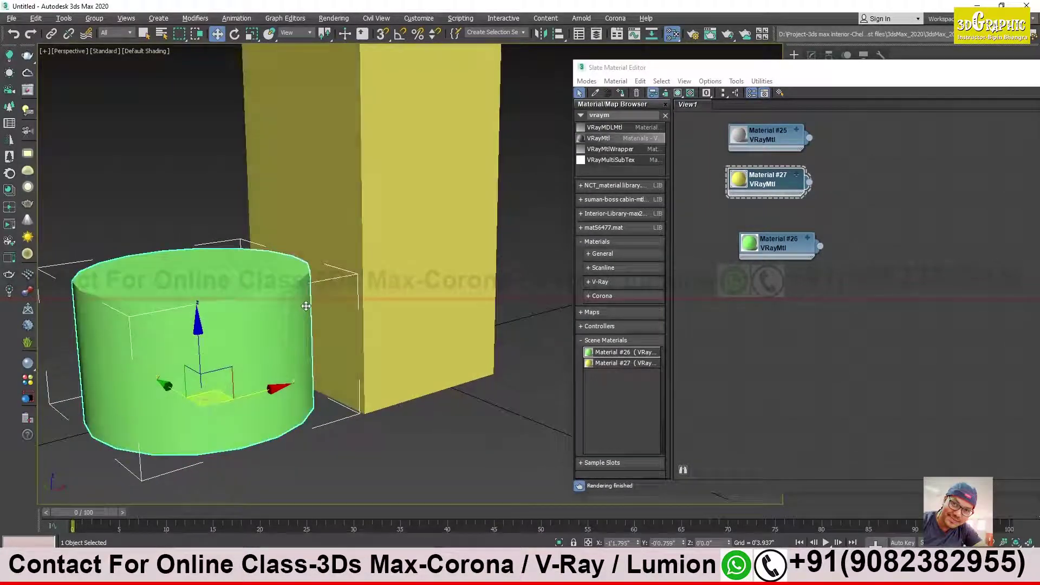
{"action": "mouse_move", "coordinate": [356, 229]}
{"action": "middle_mouse_down", "text": "alt"}
{"action": "mouse_move", "coordinate": [351, 270]}
{"action": "mouse_move", "coordinate": [317, 340]}
{"action": "middle_mouse_up", "text": "alt"}
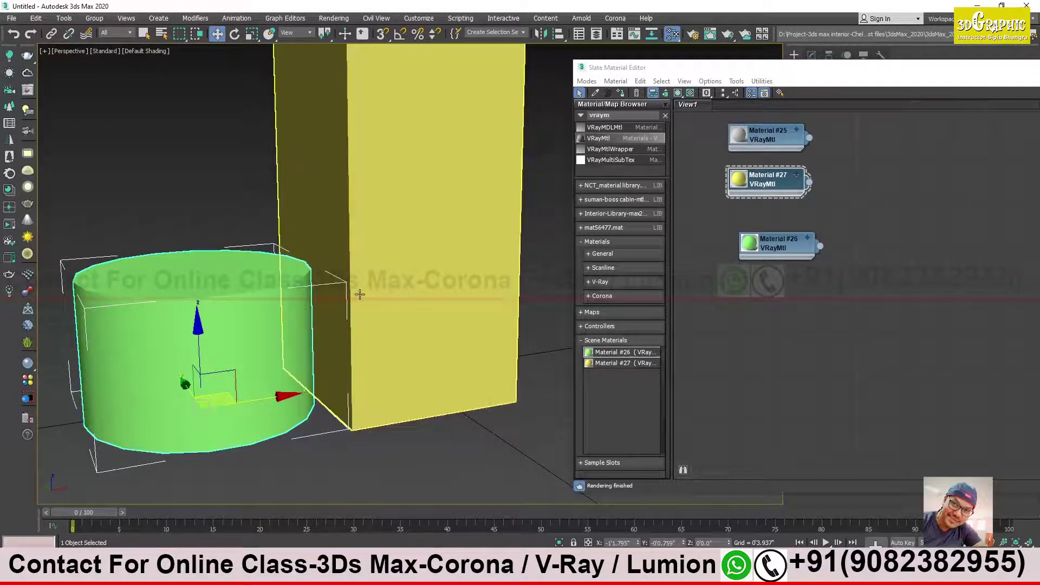
{"action": "left_click_drag", "start_coordinate": [845, 72], "coordinate": [697, 62]}
{"action": "left_click_drag", "start_coordinate": [631, 233], "coordinate": [619, 221]}
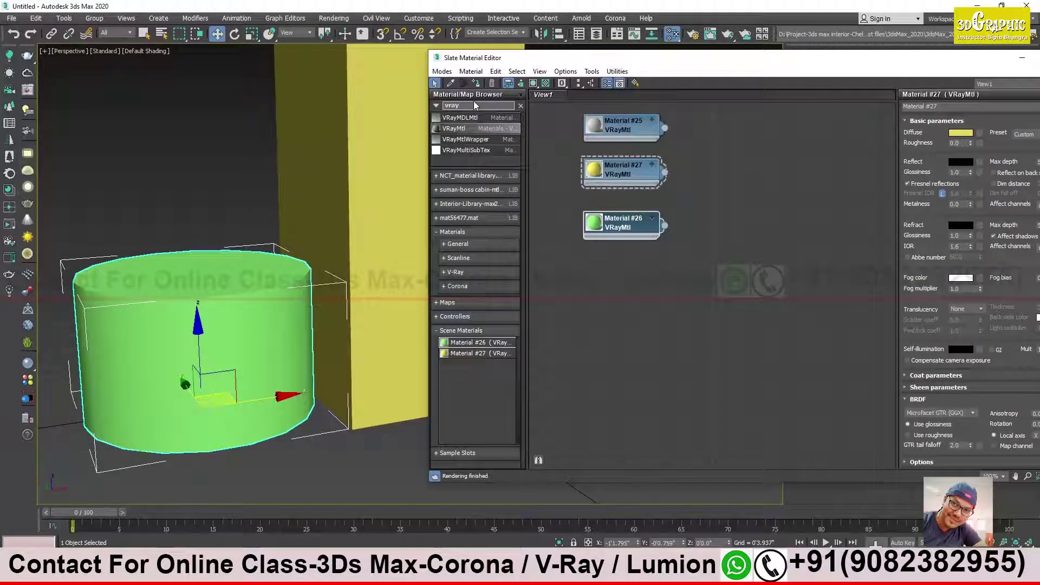
Search 'vrayover' and add a VRayOverrideMtl, Material #28, to the node view, repositioning it
{"action": "key", "text": "BackSpace"}
{"action": "type", "text": "er"}
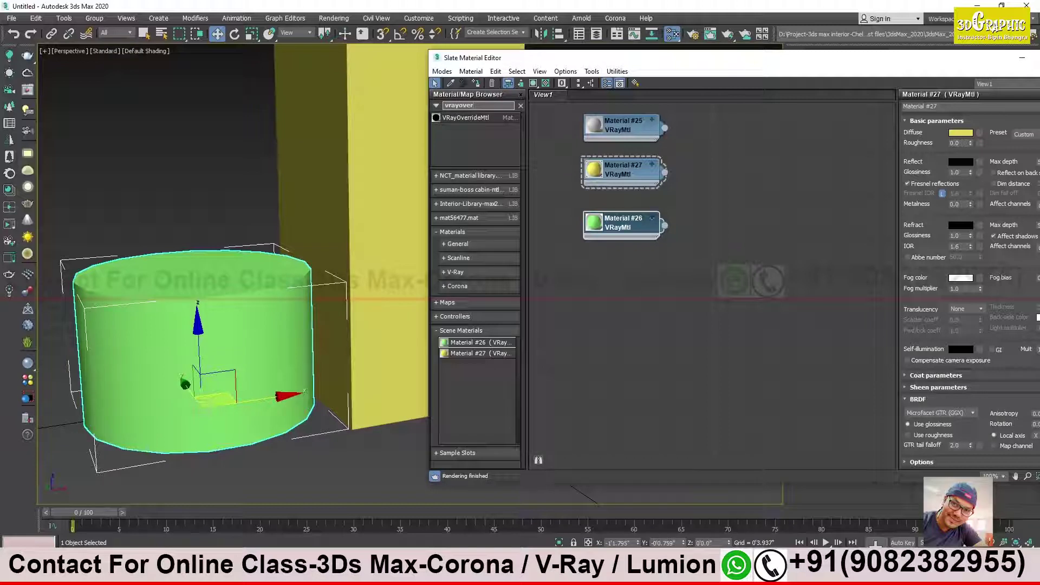
{"action": "mouse_move", "coordinate": [477, 117]}
{"action": "left_mouse_down"}
{"action": "mouse_move", "coordinate": [804, 181]}
{"action": "mouse_move", "coordinate": [801, 164]}
{"action": "left_mouse_up"}
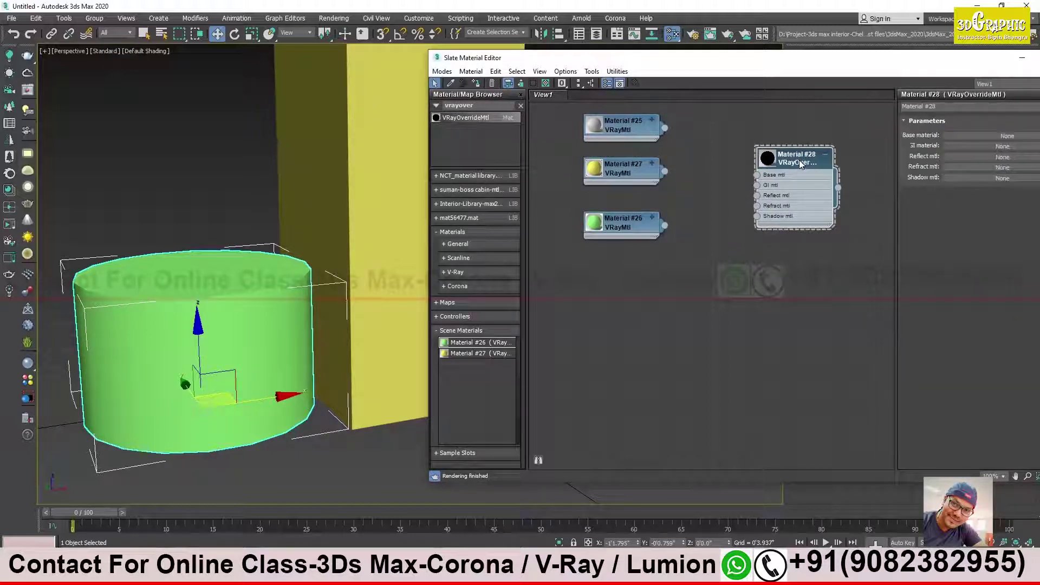
{"action": "left_click_drag", "start_coordinate": [810, 66], "coordinate": [615, 35]}
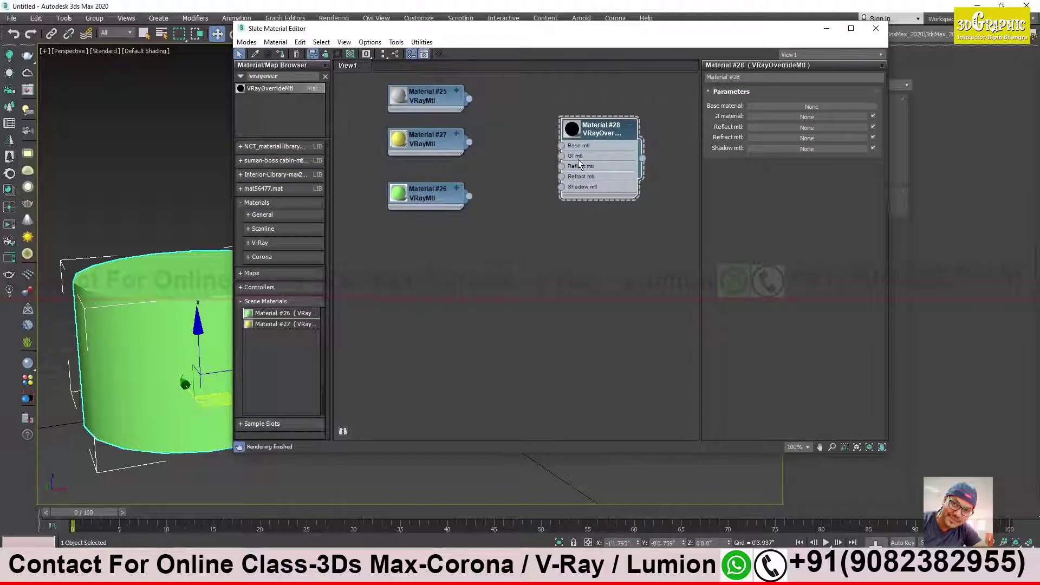
{"action": "left_click_drag", "start_coordinate": [591, 138], "coordinate": [634, 149]}
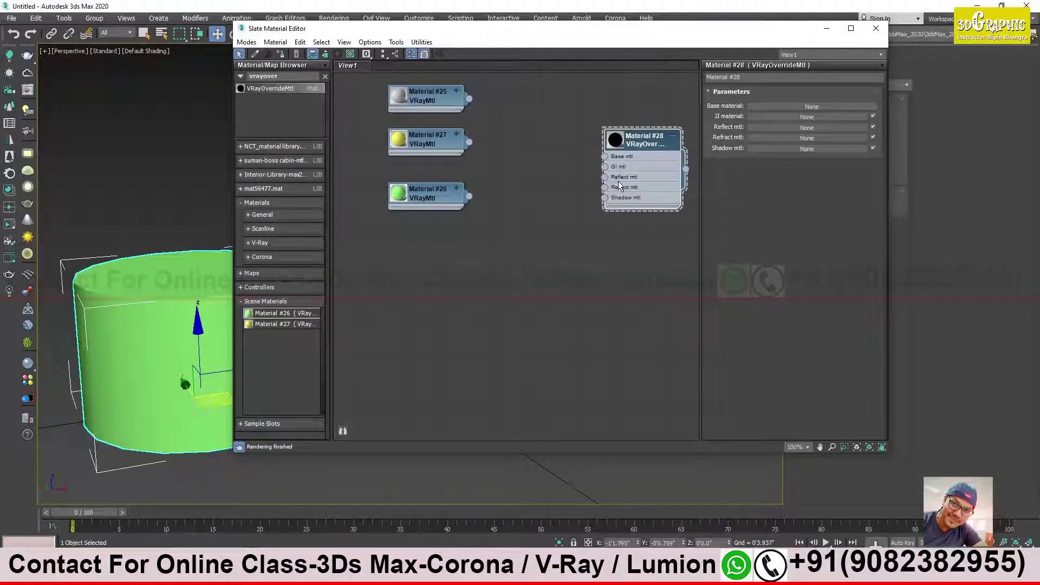
{"action": "left_click_drag", "start_coordinate": [351, 28], "coordinate": [492, 32]}
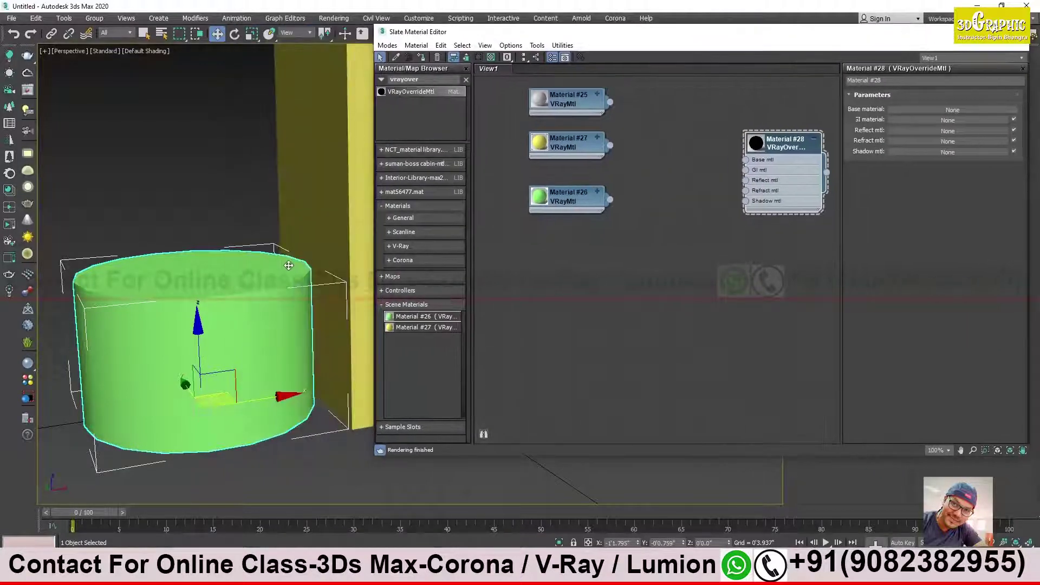
{"action": "scroll", "coordinate": [222, 288], "scroll_direction": "up", "scroll_amount": 2}
{"action": "mouse_move", "coordinate": [222, 288]}
{"action": "middle_mouse_down", "text": "alt"}
{"action": "mouse_move", "coordinate": [247, 248]}
{"action": "mouse_move", "coordinate": [272, 262]}
{"action": "middle_mouse_up", "text": "alt"}
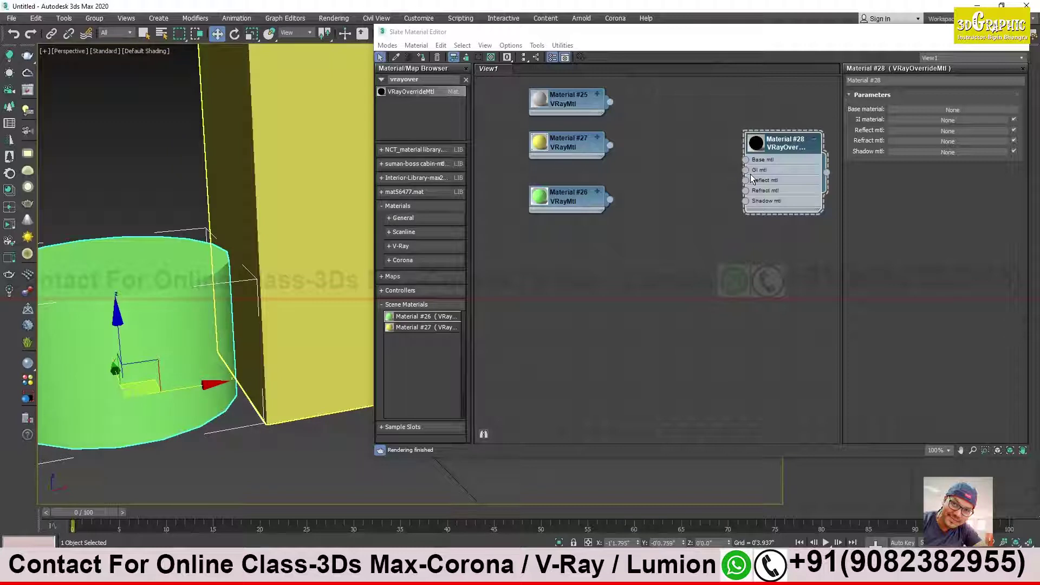
Clone Material #25 as Material #29 with RGB 191 grey diffuse, wired to Material #28's GI mtl
{"action": "left_click_drag", "start_coordinate": [574, 110], "coordinate": [660, 227], "text": "shift"}
{"action": "left_click", "coordinate": [662, 241]}
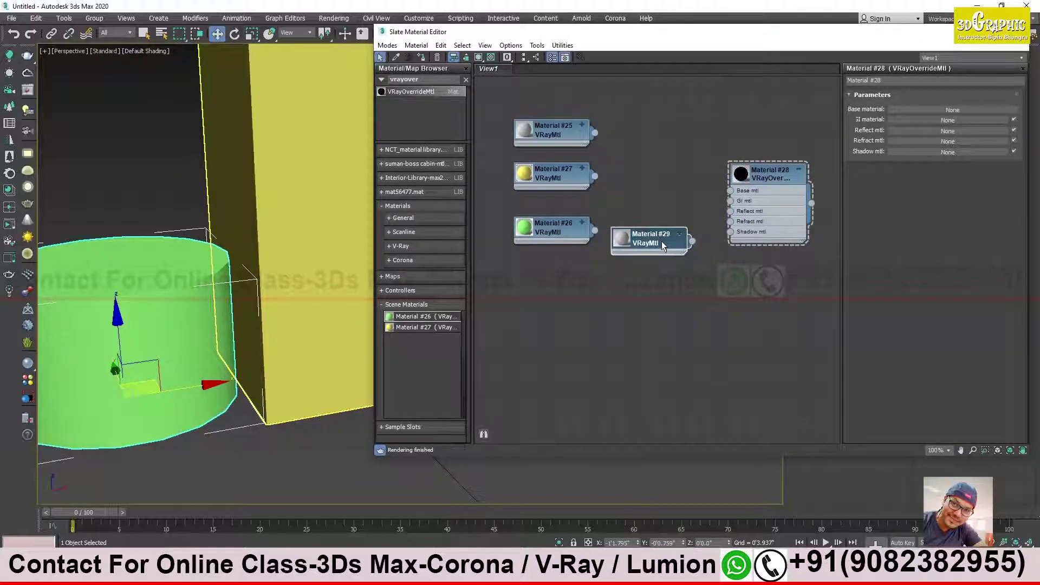
{"action": "left_click", "coordinate": [905, 107]}
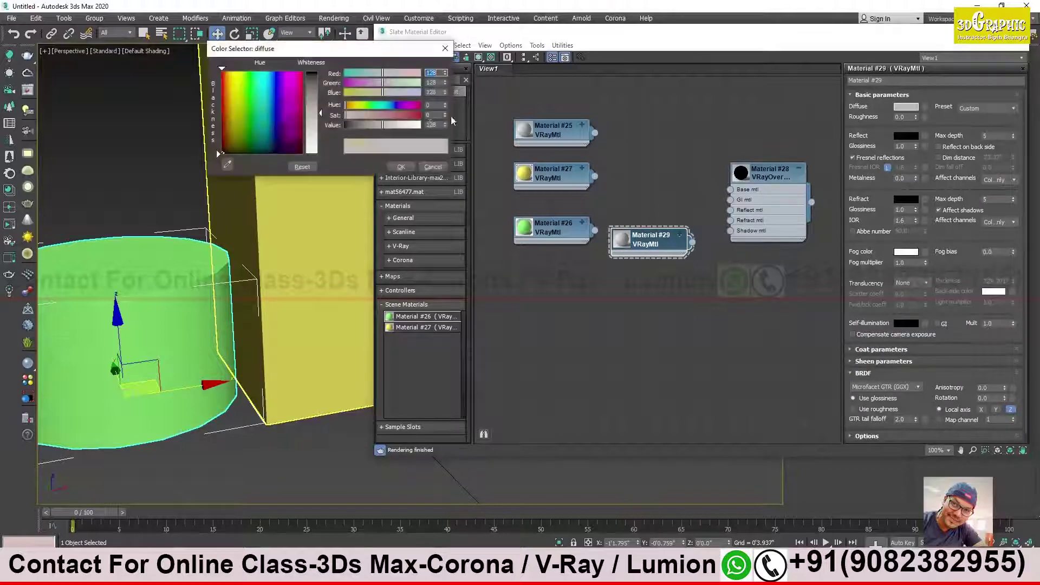
{"action": "left_click_drag", "start_coordinate": [311, 136], "coordinate": [312, 76]}
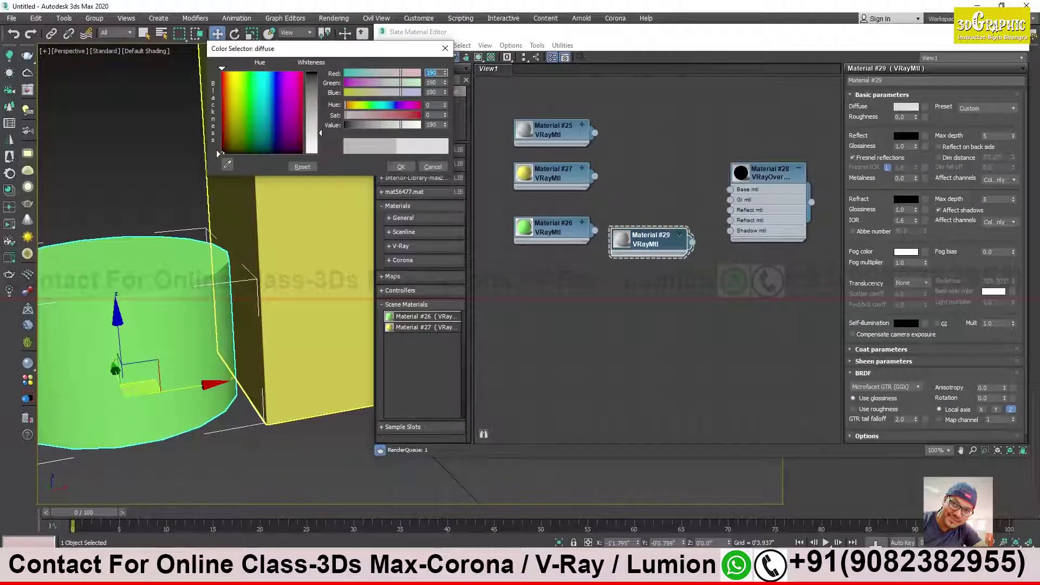
{"action": "left_click", "coordinate": [401, 167]}
{"action": "mouse_move", "coordinate": [683, 239]}
{"action": "left_mouse_down"}
{"action": "mouse_move", "coordinate": [683, 228]}
{"action": "mouse_move", "coordinate": [722, 218]}
{"action": "mouse_move", "coordinate": [732, 201]}
{"action": "left_mouse_up"}
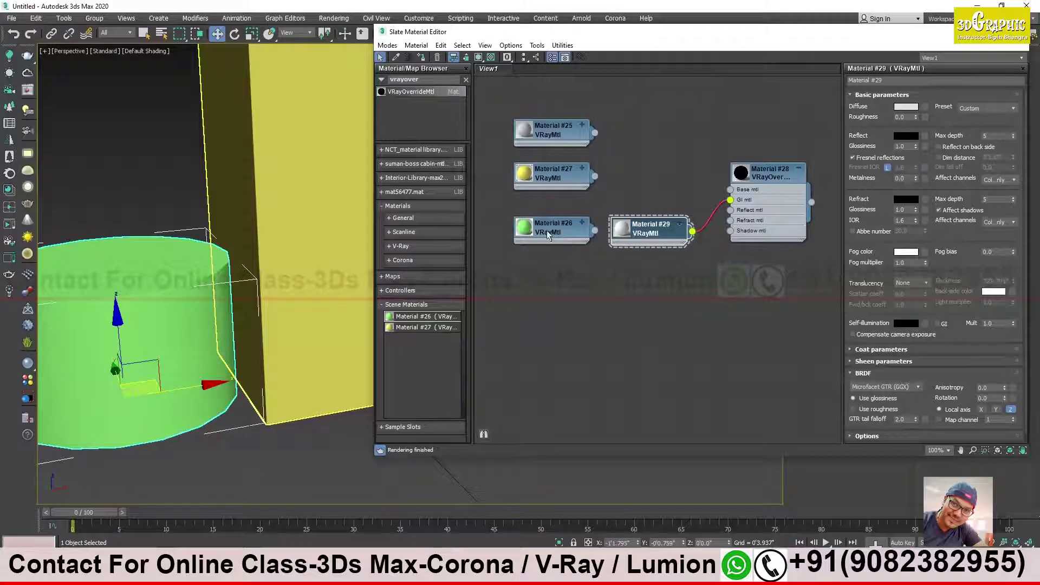
Clone Material #26 as green Material #30, tidy the nodes, and apply Material #28 to the cylinder
{"action": "mouse_move", "coordinate": [548, 233]}
{"action": "left_mouse_down", "text": "shift"}
{"action": "mouse_move", "coordinate": [656, 190]}
{"action": "mouse_move", "coordinate": [730, 189]}
{"action": "left_mouse_up", "text": "shift"}
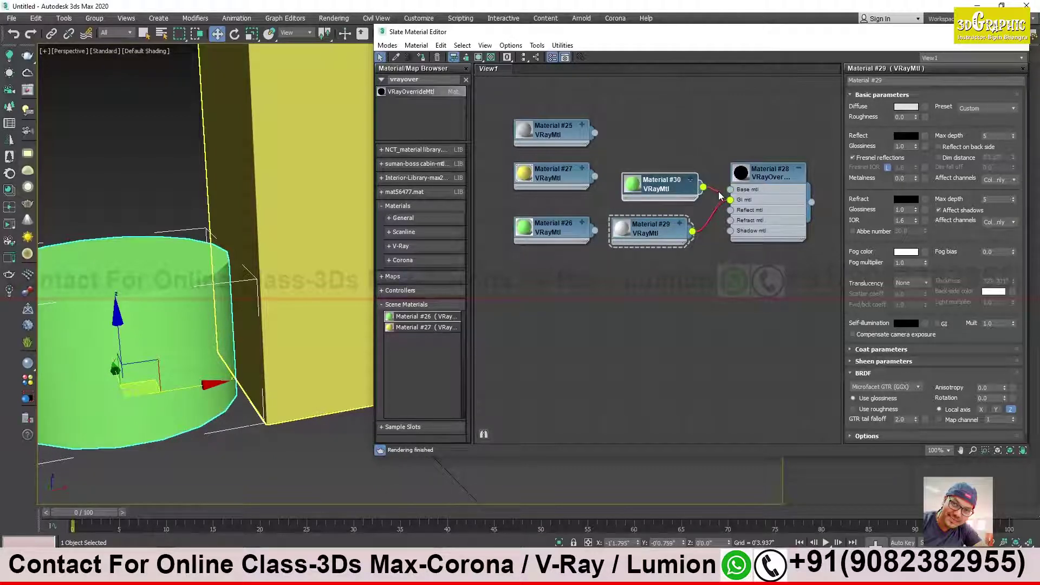
{"action": "key", "text": "l"}
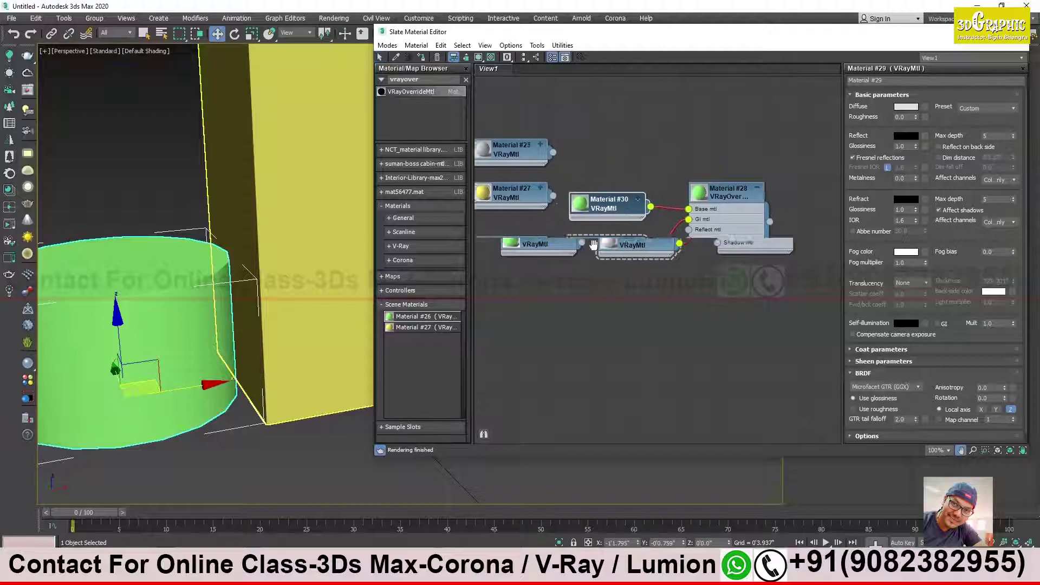
{"action": "left_click_drag", "start_coordinate": [756, 231], "coordinate": [168, 334]}
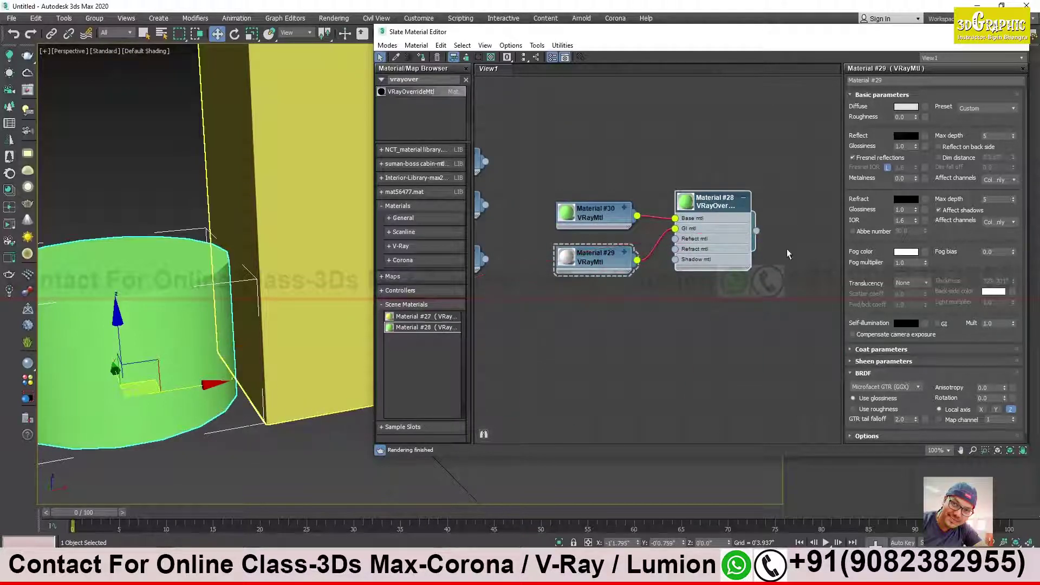
Align the Material #30 and #29 nodes and check Material #28's inputs
{"action": "left_click_drag", "start_coordinate": [604, 217], "coordinate": [603, 205]}
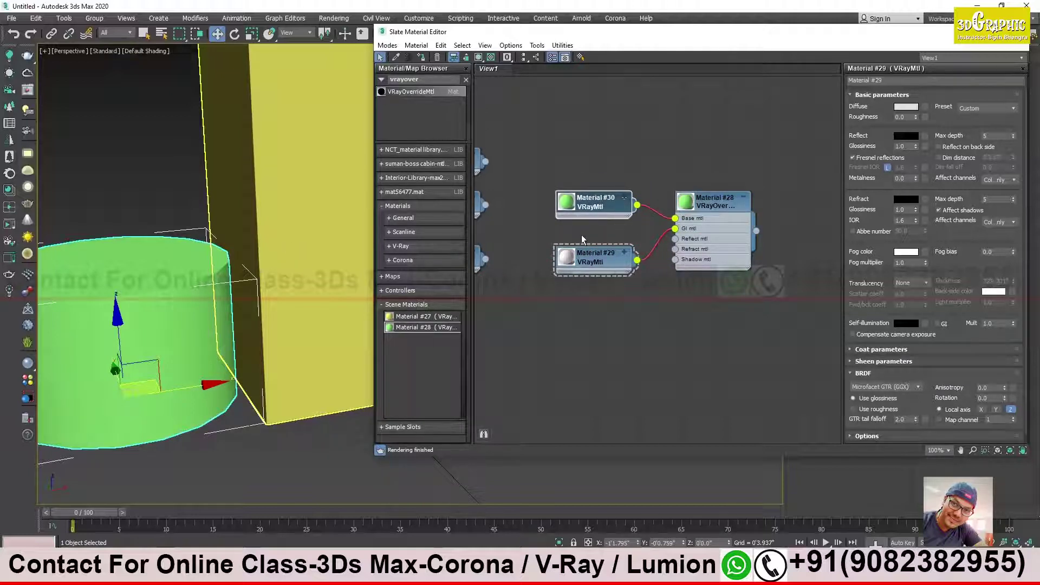
{"action": "left_click", "coordinate": [602, 262]}
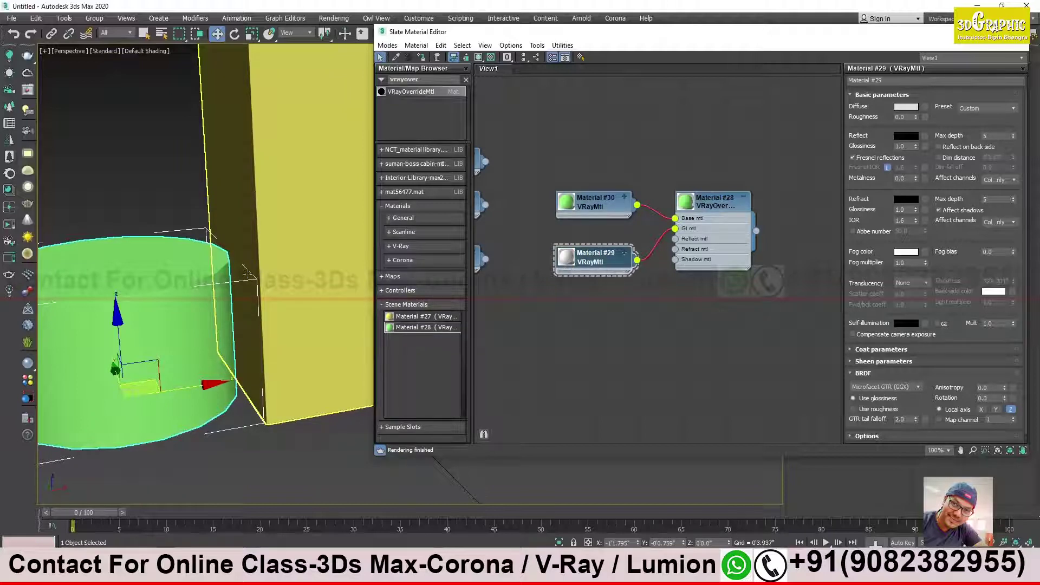
{"action": "middle_click_drag", "start_coordinate": [254, 275], "coordinate": [236, 236], "text": "alt"}
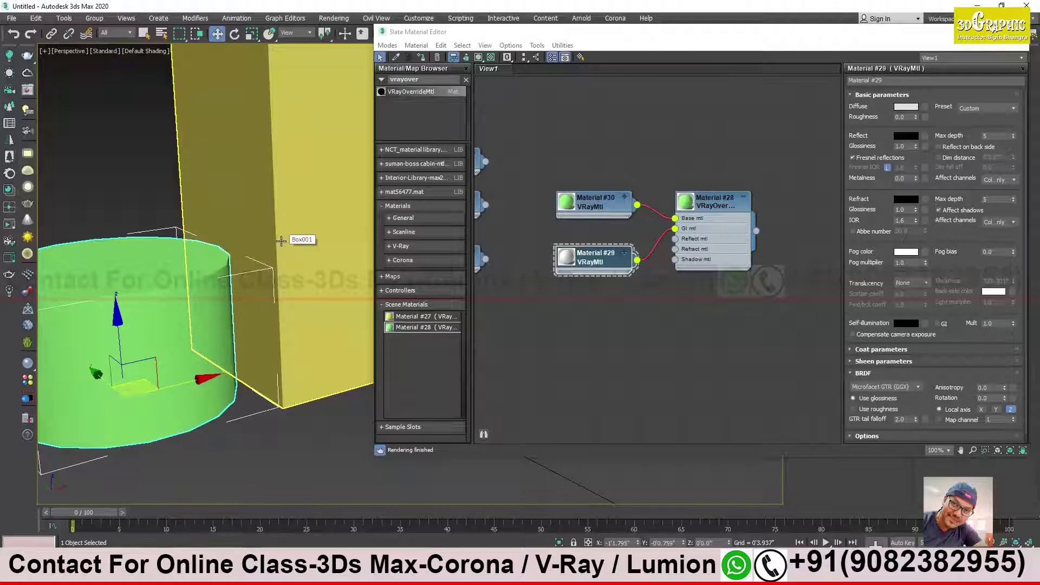
{"action": "left_click_drag", "start_coordinate": [606, 260], "coordinate": [605, 249]}
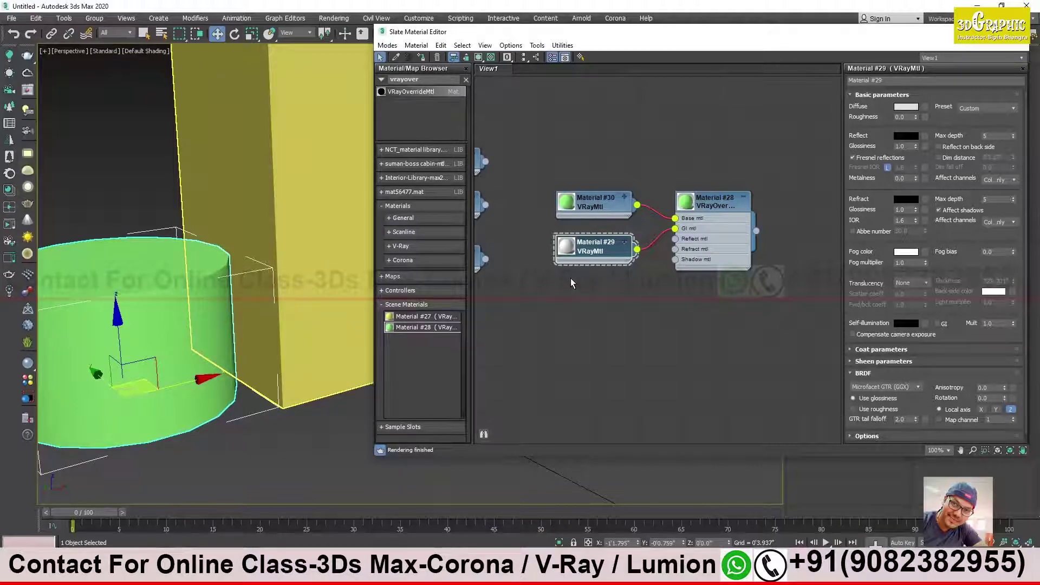
{"action": "left_click", "coordinate": [721, 207]}
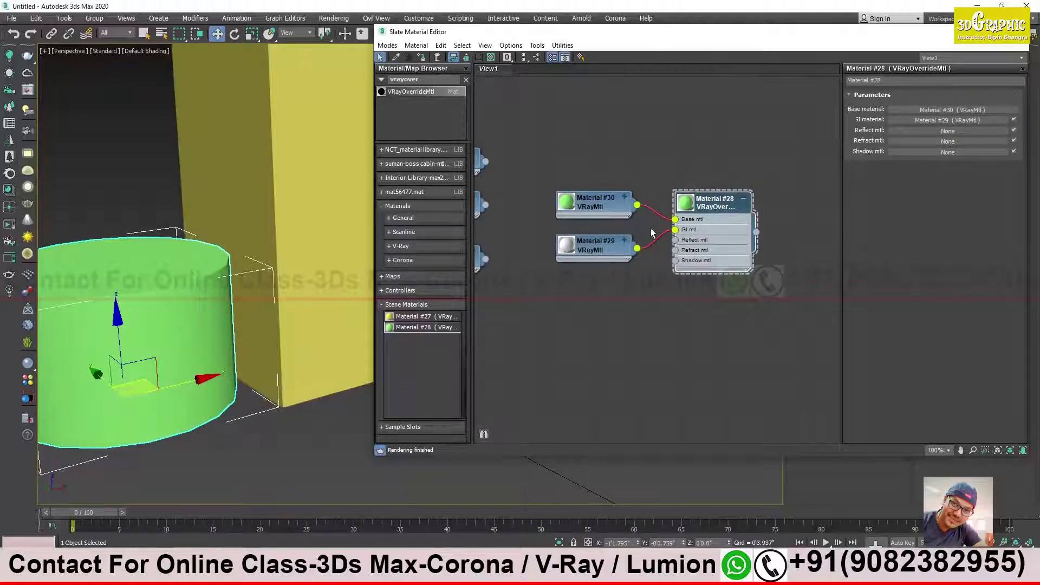
Lighten Material #29's diffuse grey to 206
{"action": "left_click", "coordinate": [598, 252]}
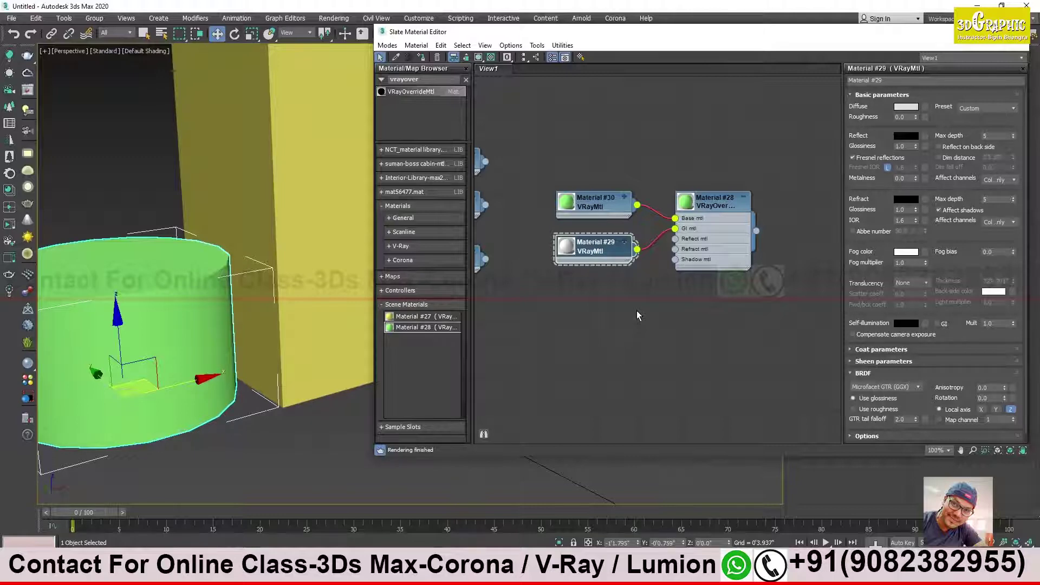
{"action": "left_click", "coordinate": [905, 107]}
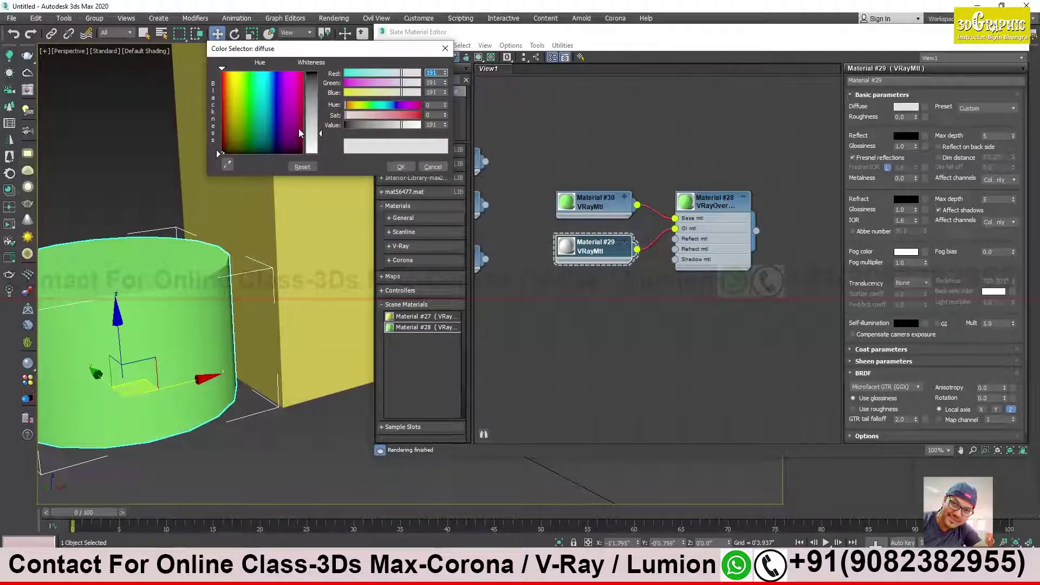
{"action": "left_click_drag", "start_coordinate": [320, 135], "coordinate": [321, 139]}
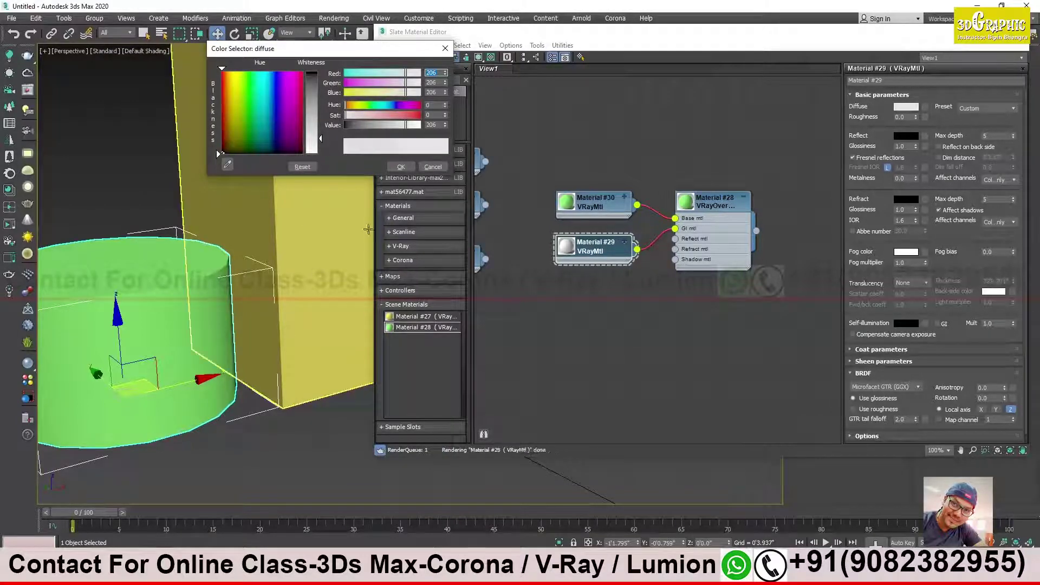
{"action": "left_click", "coordinate": [401, 167]}
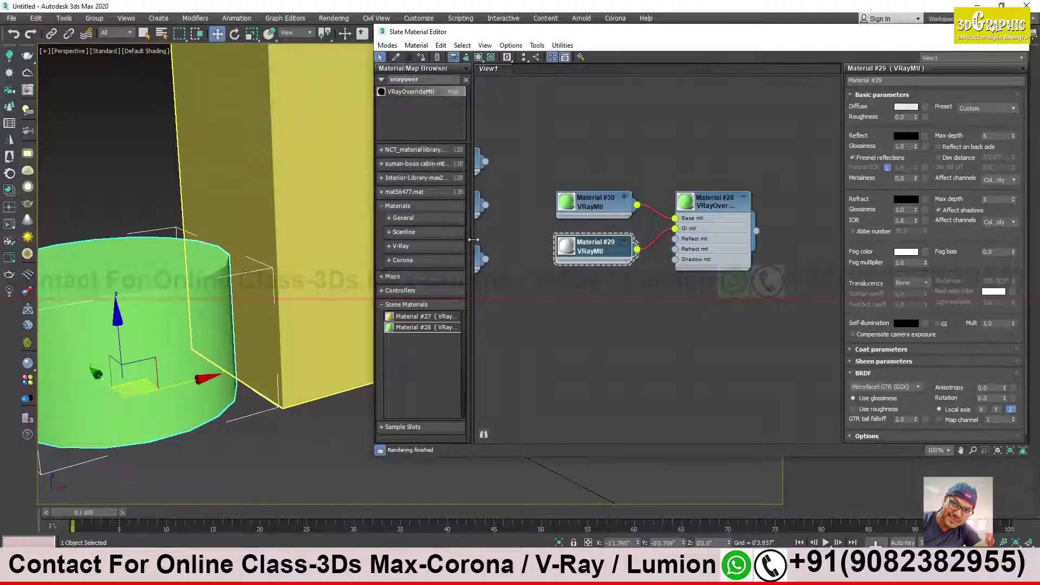
Select the Material #30 node, orbit the cylinder view, and shift the editor left
{"action": "left_click", "coordinate": [602, 216]}
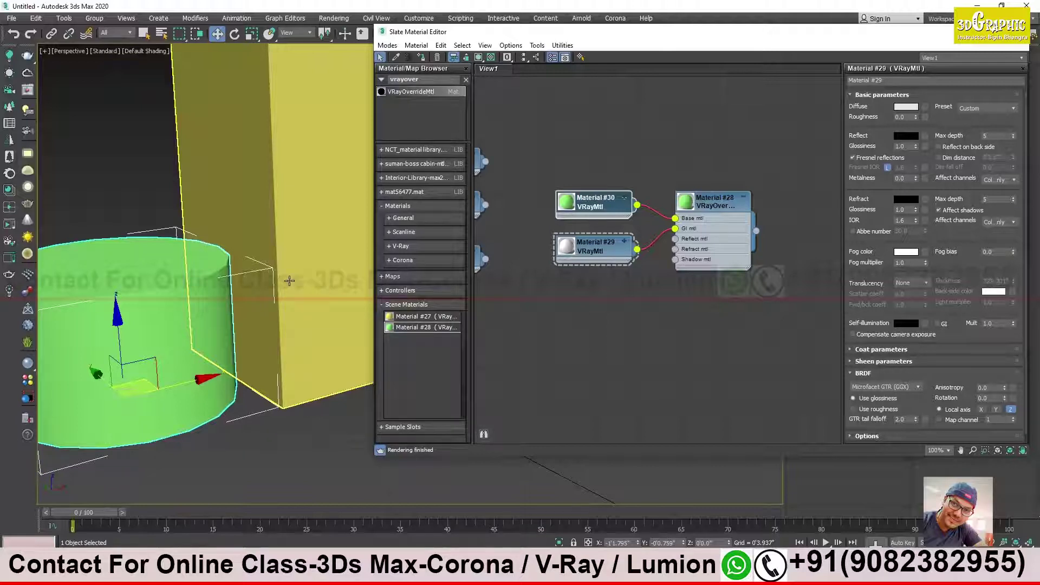
{"action": "middle_click_drag", "start_coordinate": [261, 261], "coordinate": [264, 256], "text": "alt"}
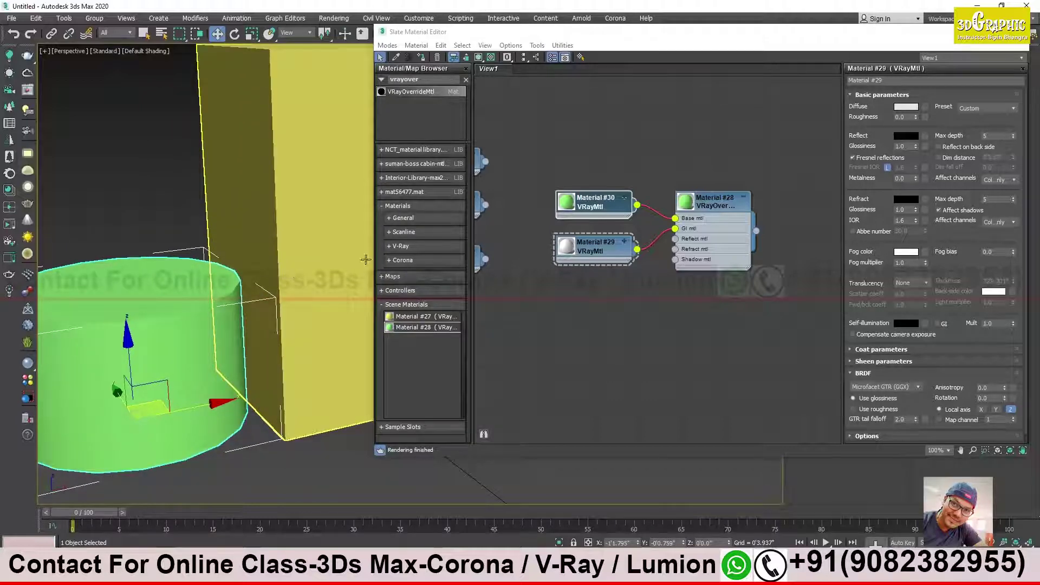
{"action": "left_click_drag", "start_coordinate": [591, 33], "coordinate": [533, 46]}
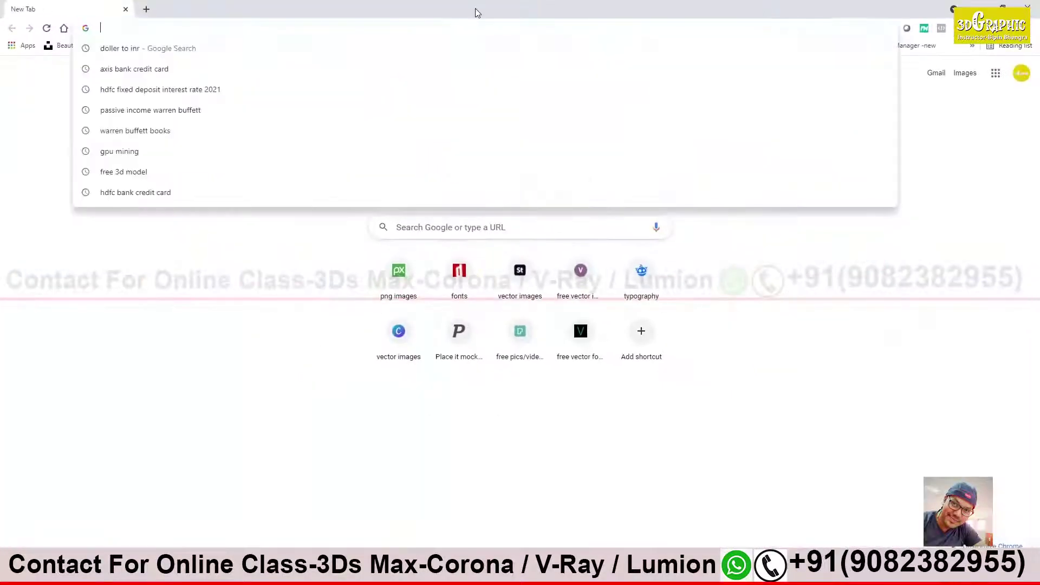
Search Google for 'color bleeding' and show its image results
{"action": "type", "text": "clor"}
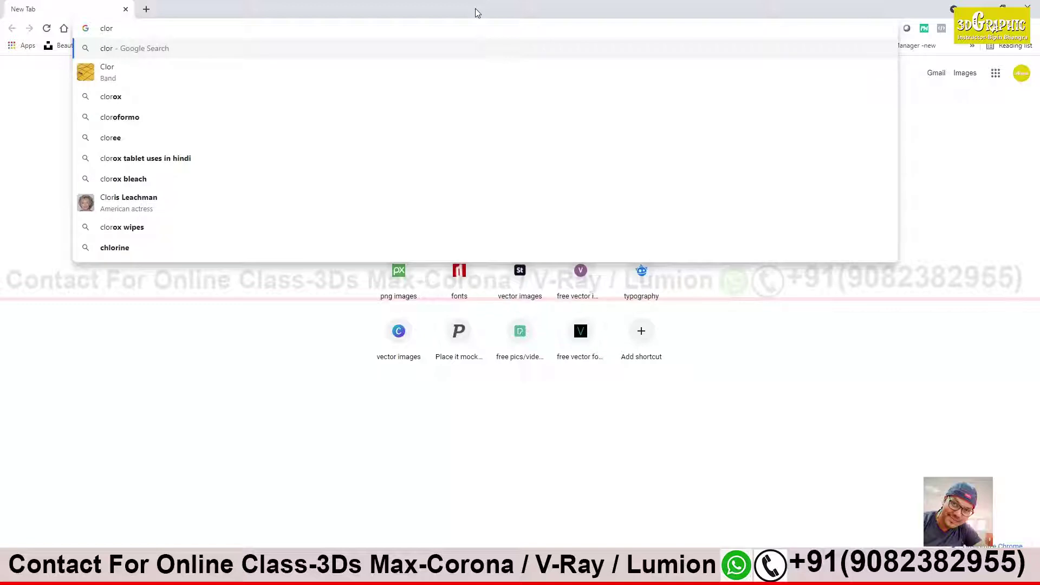
{"action": "key", "text": "BackSpace"}
{"action": "key", "text": "BackSpace"}
{"action": "key", "text": "BackSpace"}
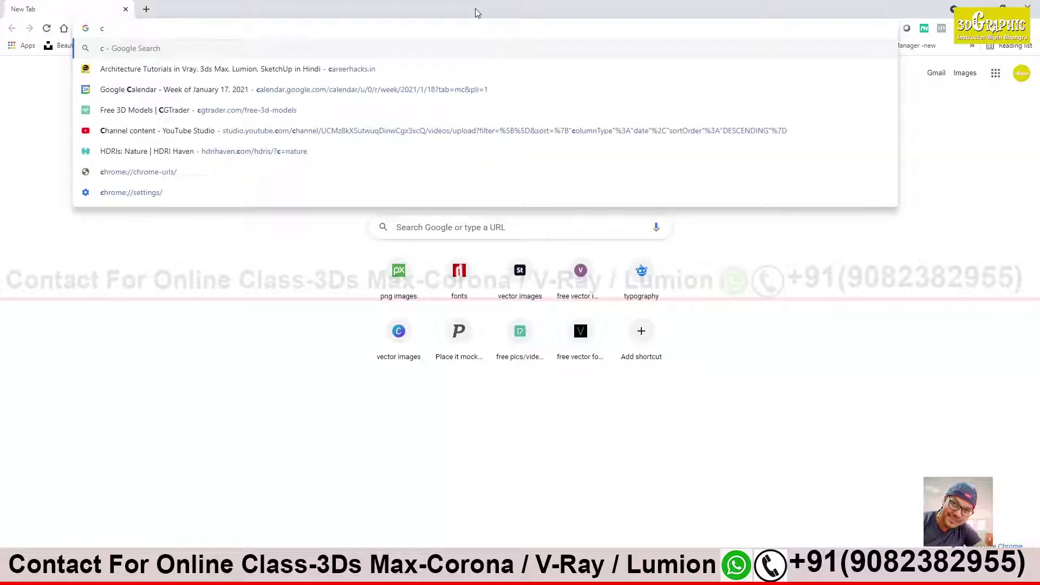
{"action": "type", "text": "lor bleeding"}
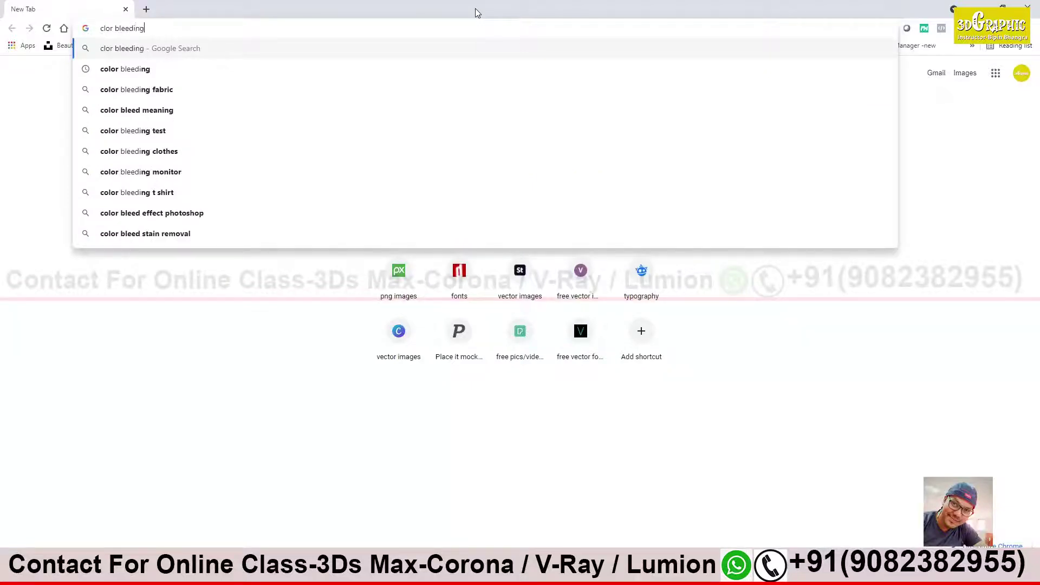
{"action": "left_click", "coordinate": [190, 69]}
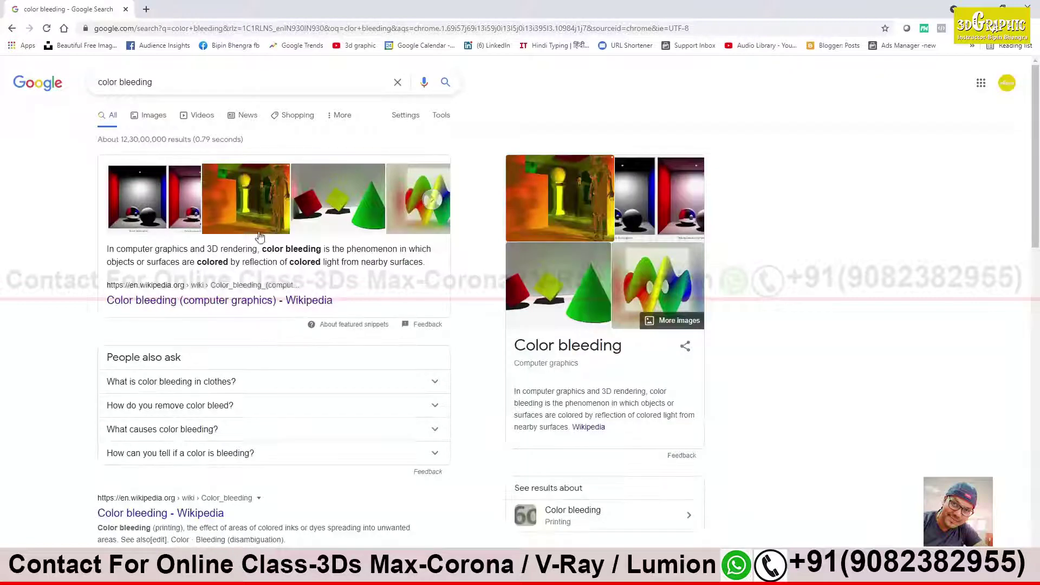
{"action": "left_click", "coordinate": [155, 116]}
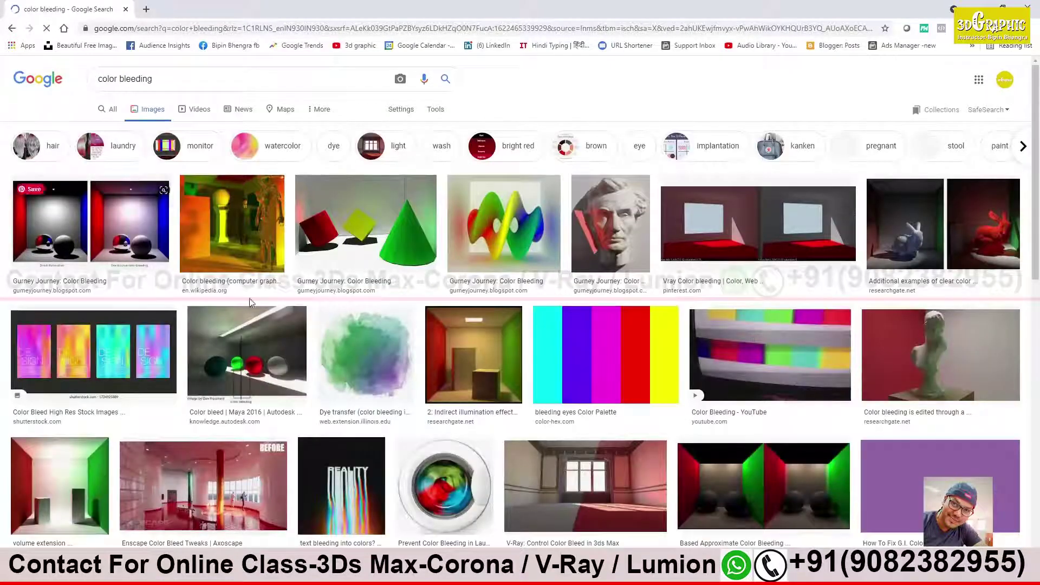
Preview the 'V-Ray Control Color Bleed in 3ds Max' image result
{"action": "scroll", "coordinate": [237, 305], "scroll_direction": "down", "scroll_amount": 2}
{"action": "scroll", "coordinate": [239, 304], "scroll_direction": "down", "scroll_amount": 1}
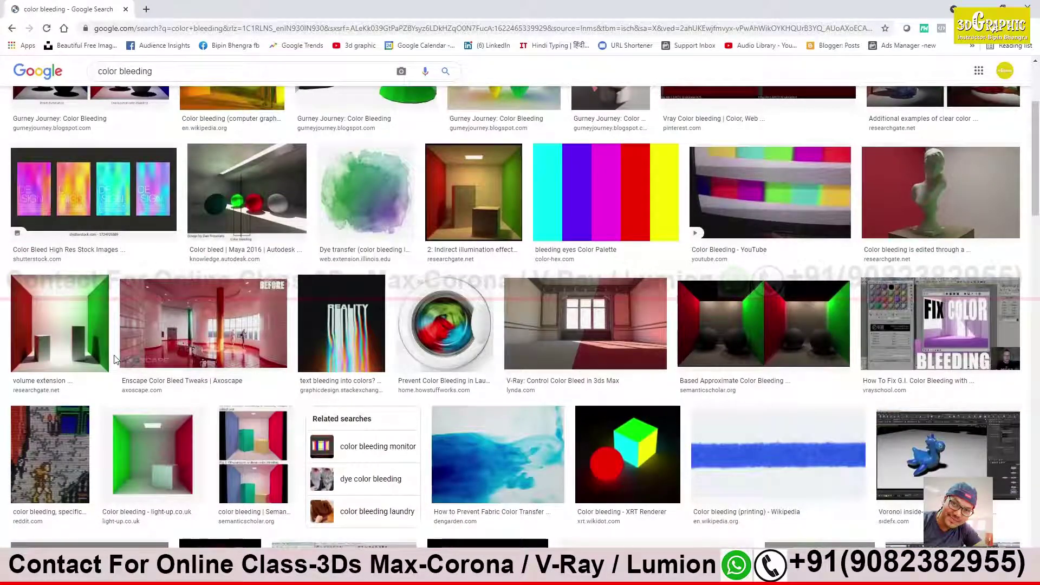
{"action": "mouse_move", "coordinate": [585, 323]}
{"action": "left_click", "coordinate": [602, 322]}
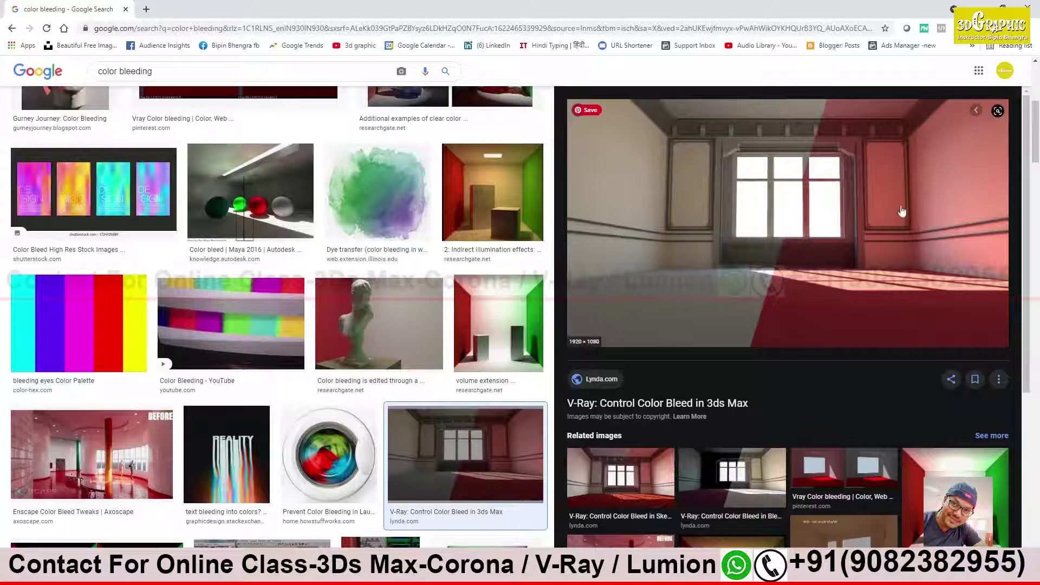
Scroll further and preview the V-Ray 3.6 for Rhino color bleed video
{"action": "scroll", "coordinate": [898, 288], "scroll_direction": "down", "scroll_amount": 3}
{"action": "scroll", "coordinate": [866, 325], "scroll_direction": "down", "scroll_amount": 1}
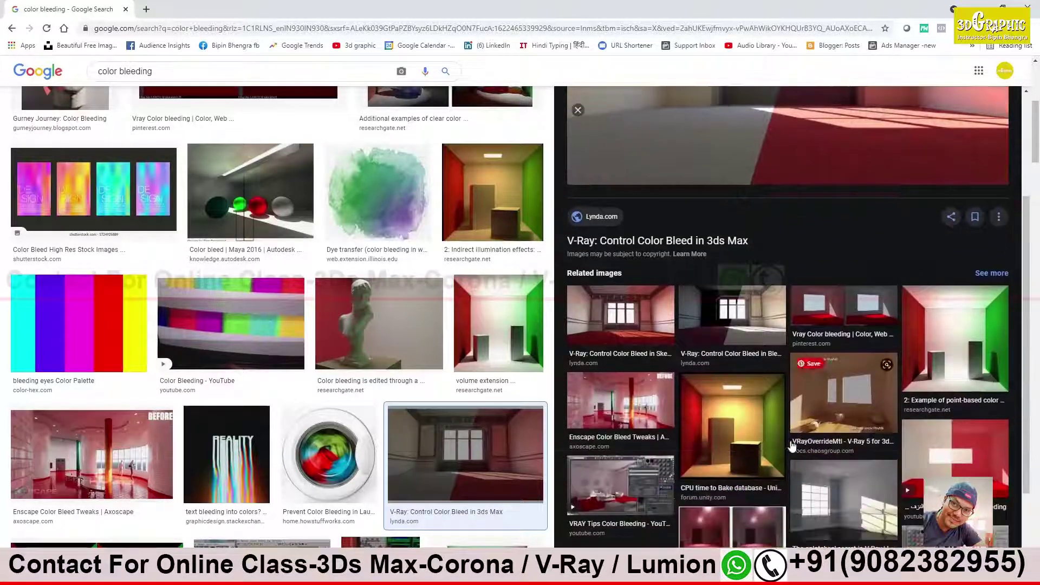
{"action": "scroll", "coordinate": [811, 363], "scroll_direction": "down", "scroll_amount": 2}
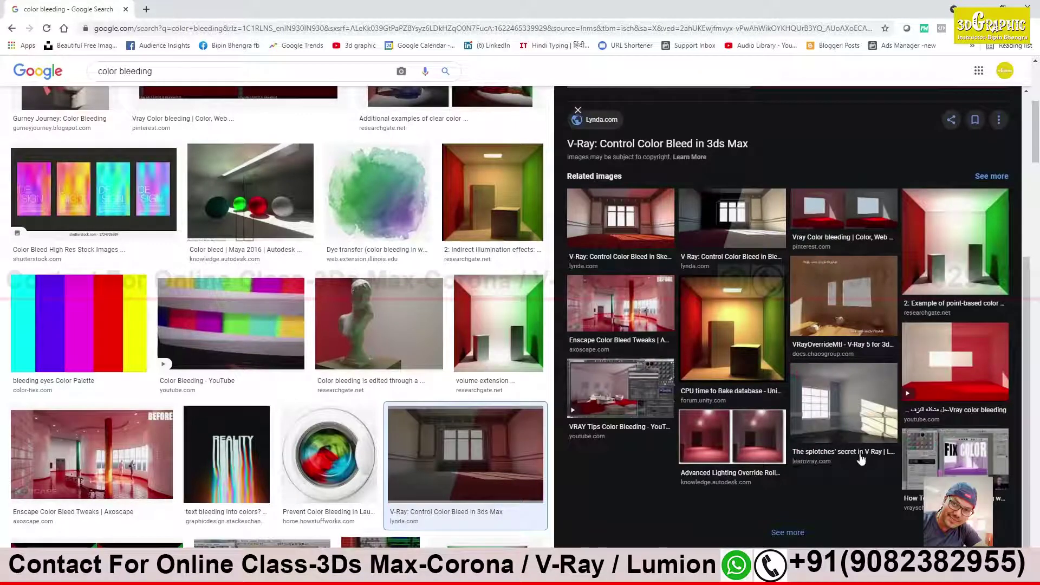
{"action": "scroll", "coordinate": [364, 241], "scroll_direction": "down", "scroll_amount": 3}
{"action": "scroll", "coordinate": [364, 241], "scroll_direction": "down", "scroll_amount": 2}
{"action": "scroll", "coordinate": [413, 352], "scroll_direction": "down", "scroll_amount": 4}
{"action": "scroll", "coordinate": [413, 352], "scroll_direction": "down", "scroll_amount": 4}
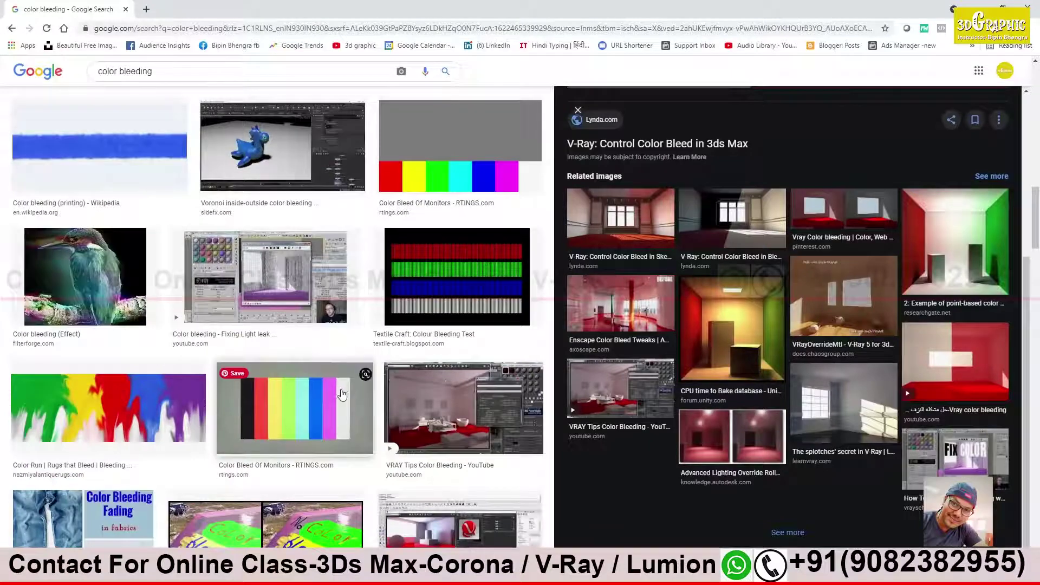
{"action": "scroll", "coordinate": [343, 391], "scroll_direction": "down", "scroll_amount": 4}
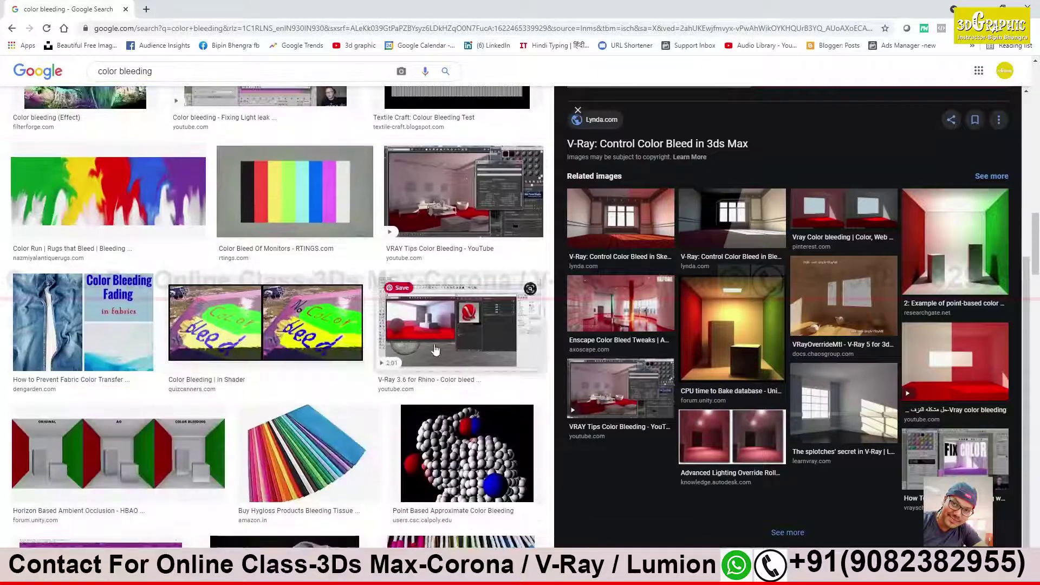
{"action": "left_click", "coordinate": [449, 315]}
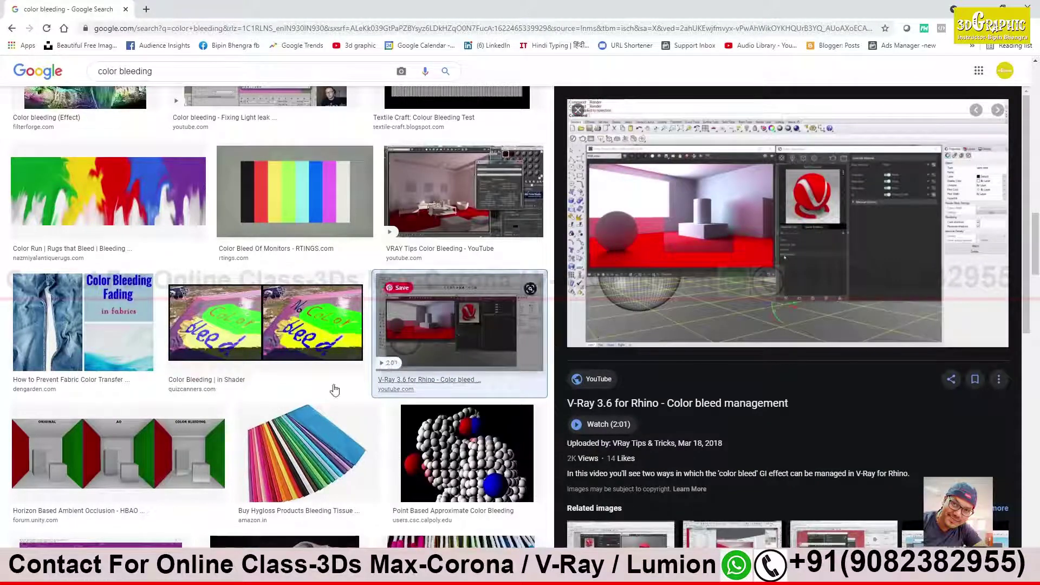
{"action": "scroll", "coordinate": [303, 390], "scroll_direction": "down", "scroll_amount": 2}
{"action": "scroll", "coordinate": [260, 394], "scroll_direction": "down", "scroll_amount": 2}
{"action": "scroll", "coordinate": [260, 395], "scroll_direction": "down", "scroll_amount": 5}
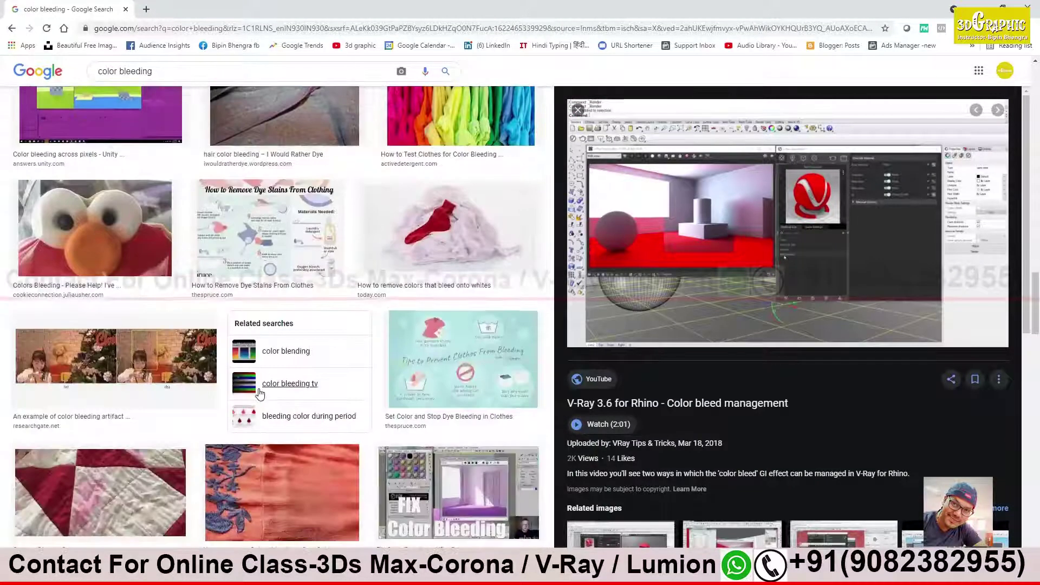
{"action": "scroll", "coordinate": [260, 394], "scroll_direction": "down", "scroll_amount": 4}
{"action": "scroll", "coordinate": [259, 391], "scroll_direction": "down", "scroll_amount": 1}
{"action": "scroll", "coordinate": [259, 392], "scroll_direction": "down", "scroll_amount": 3}
{"action": "scroll", "coordinate": [261, 394], "scroll_direction": "down", "scroll_amount": 3}
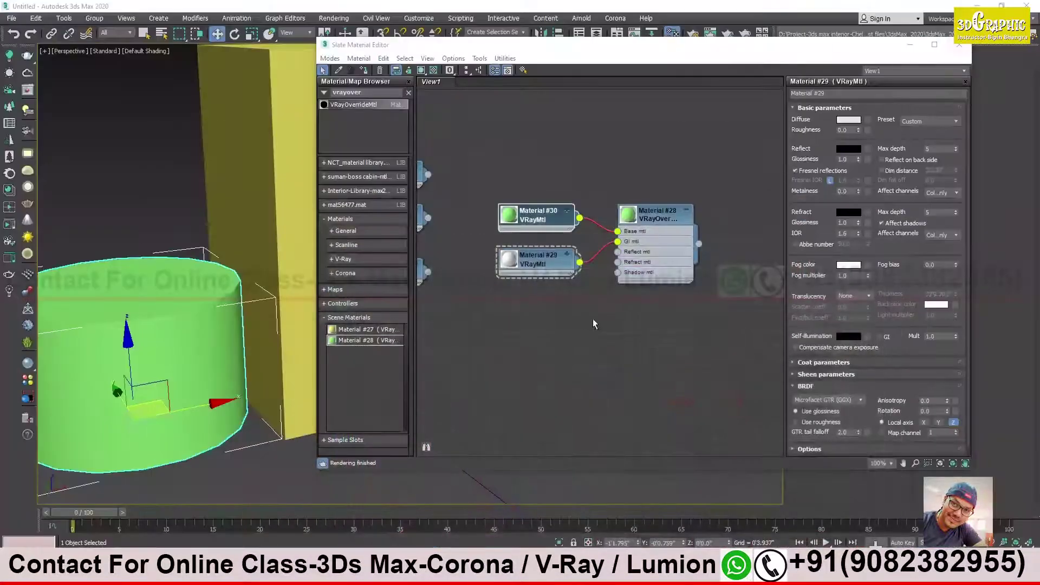
Recentre the node view, move the editor down-left, and open V-Ray 5 Render Setup with F10
{"action": "middle_click_drag", "start_coordinate": [658, 225], "coordinate": [669, 203]}
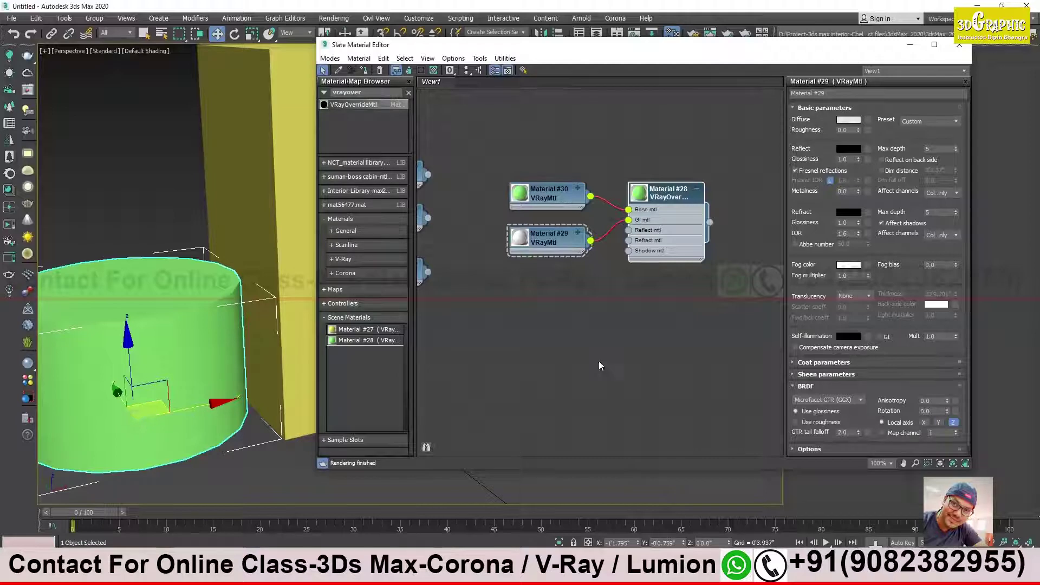
{"action": "left_click_drag", "start_coordinate": [724, 44], "coordinate": [700, 78]}
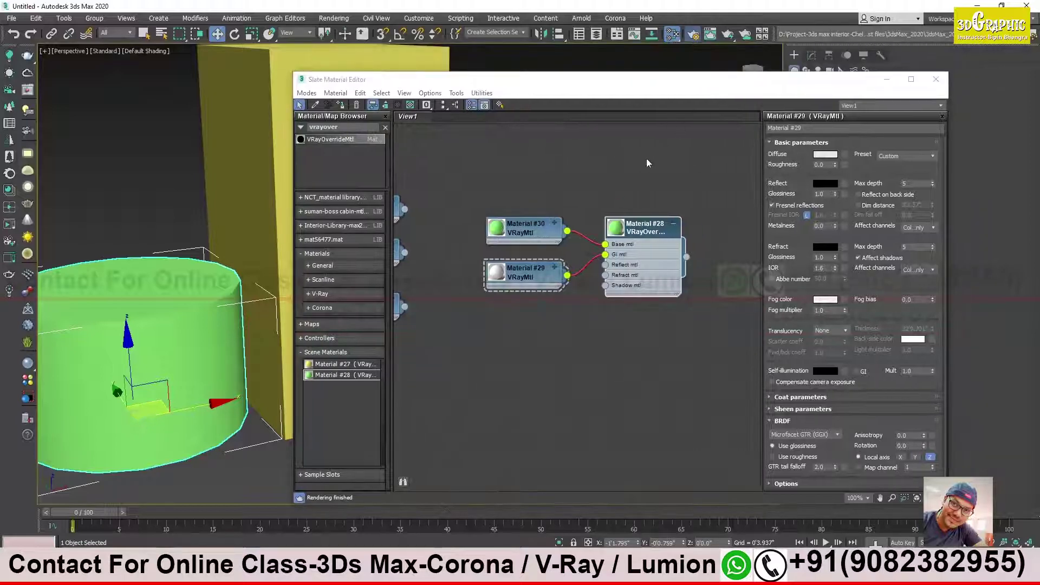
{"action": "key", "text": "F10"}
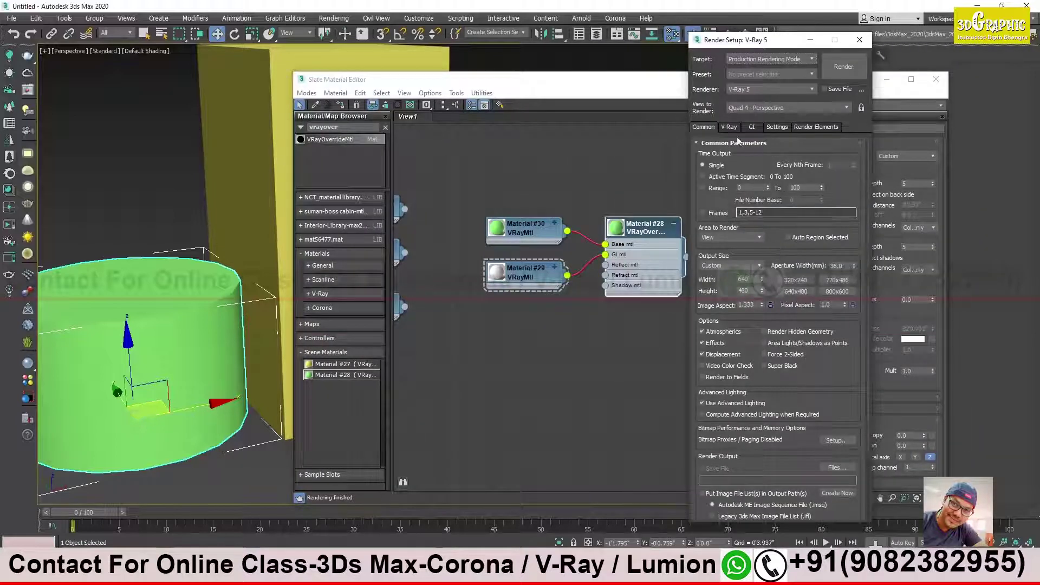
View the V-Ray renderer tab and rearrange the material editor and Render Setup windows
{"action": "left_click", "coordinate": [730, 127]}
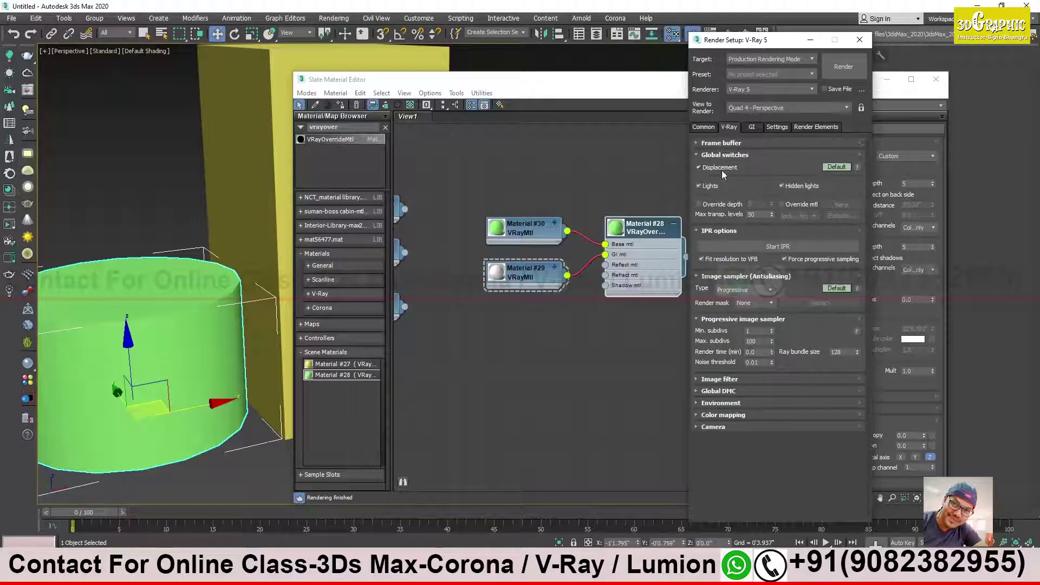
{"action": "left_click", "coordinate": [860, 40]}
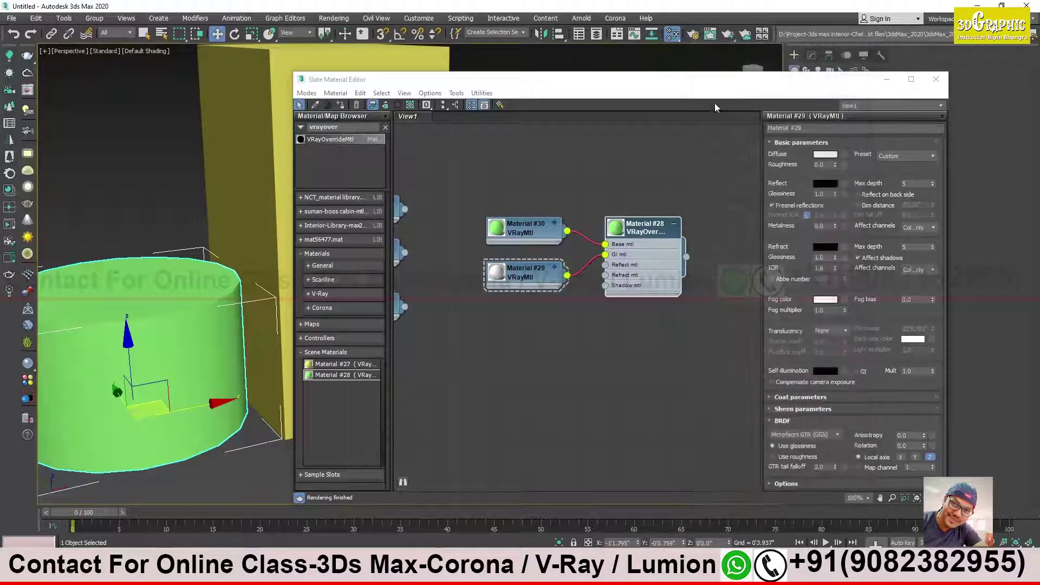
{"action": "left_click_drag", "start_coordinate": [718, 87], "coordinate": [695, 80]}
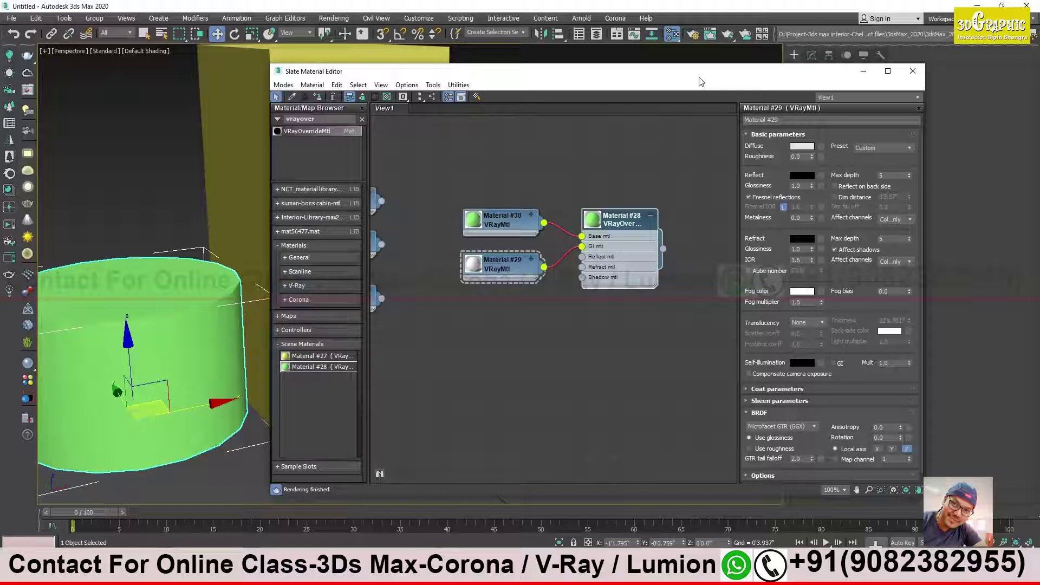
{"action": "left_click", "coordinate": [695, 37]}
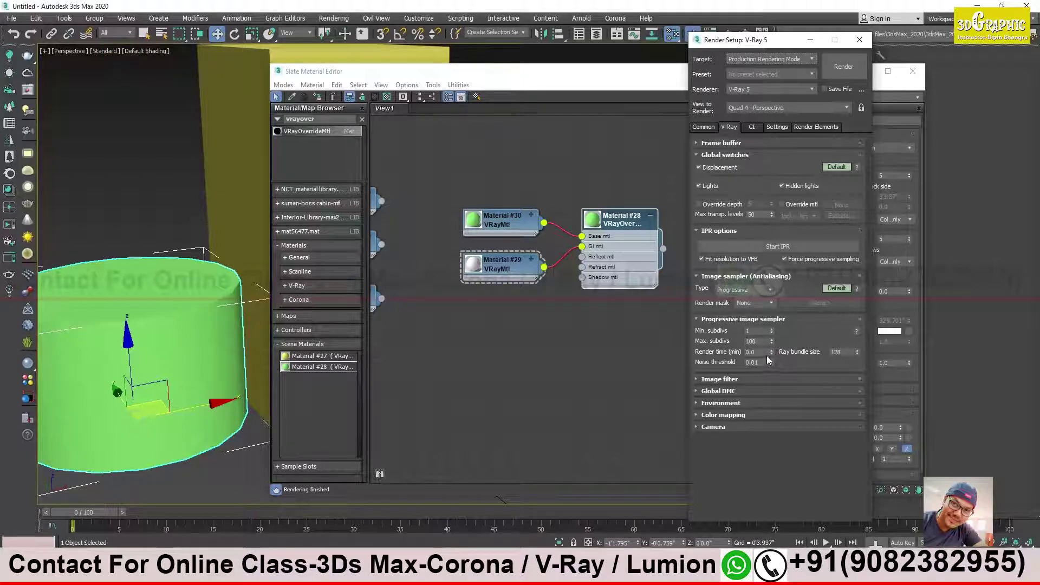
{"action": "left_click_drag", "start_coordinate": [785, 42], "coordinate": [716, 41]}
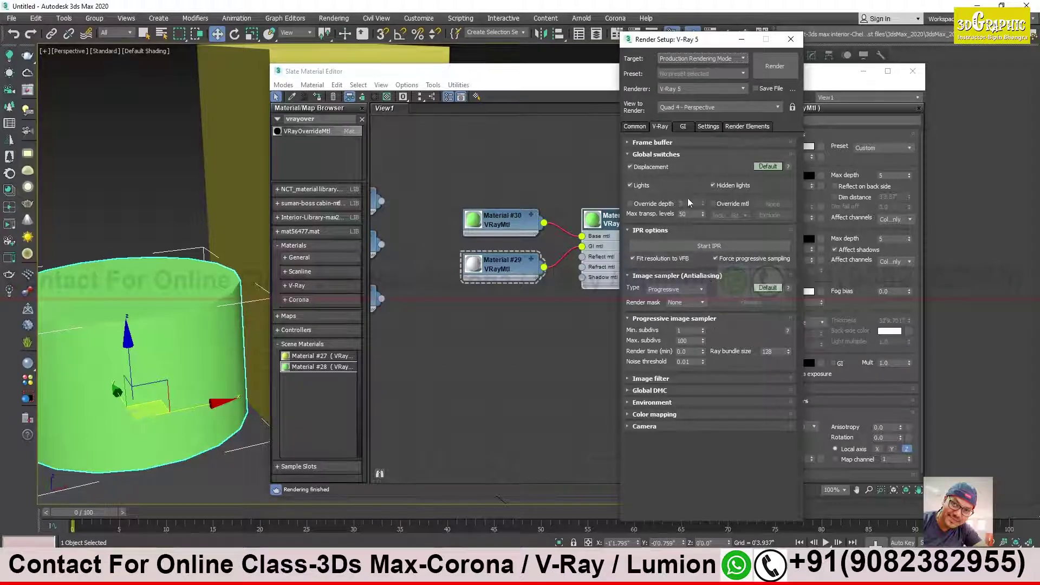
Check the Common, GI and Render Elements tabs, then close Render Setup
{"action": "left_click", "coordinate": [636, 128]}
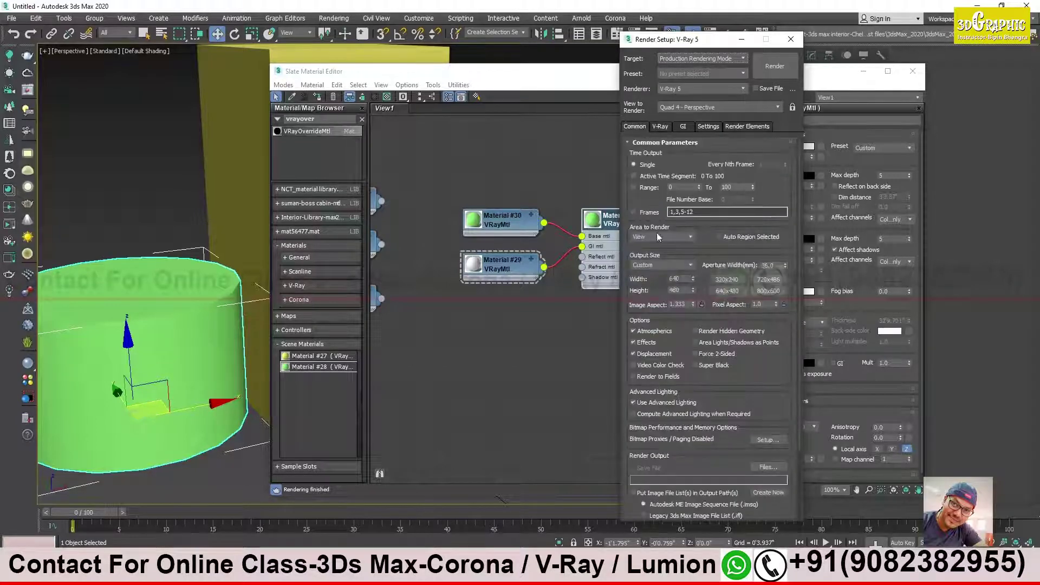
{"action": "left_click", "coordinate": [661, 127]}
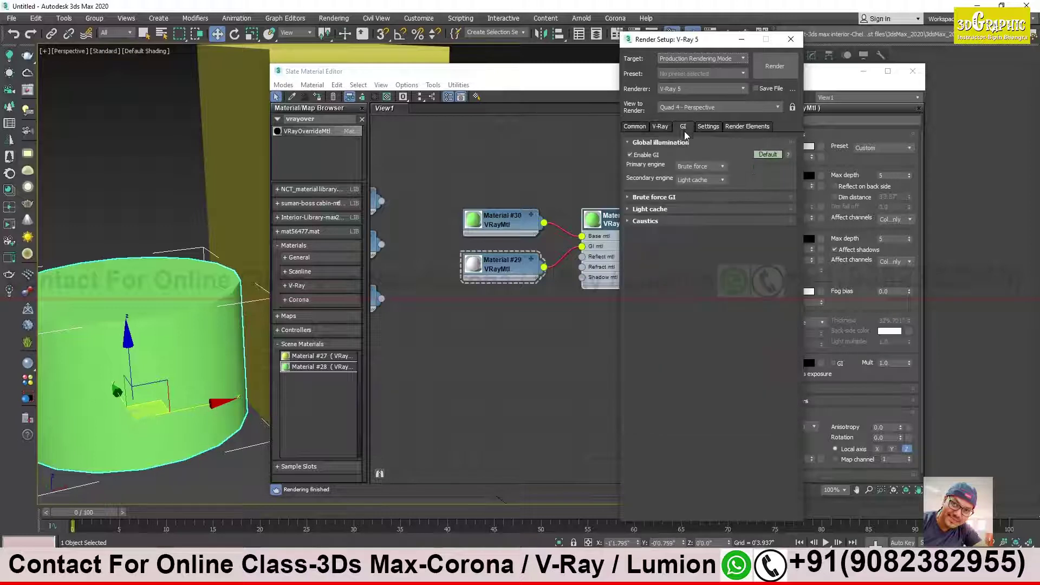
{"action": "left_click", "coordinate": [751, 129]}
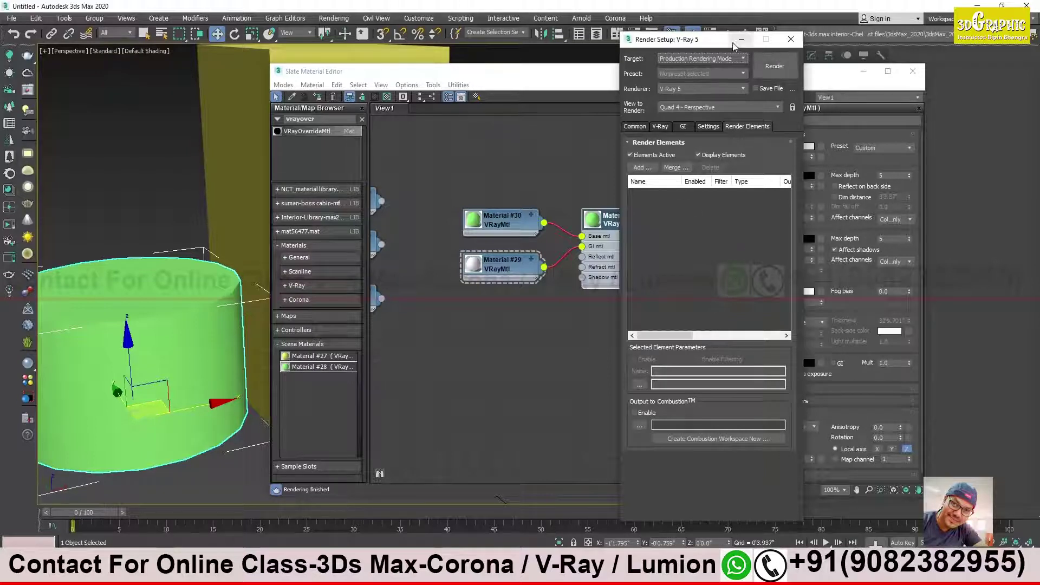
{"action": "left_click_drag", "start_coordinate": [731, 40], "coordinate": [700, 69]}
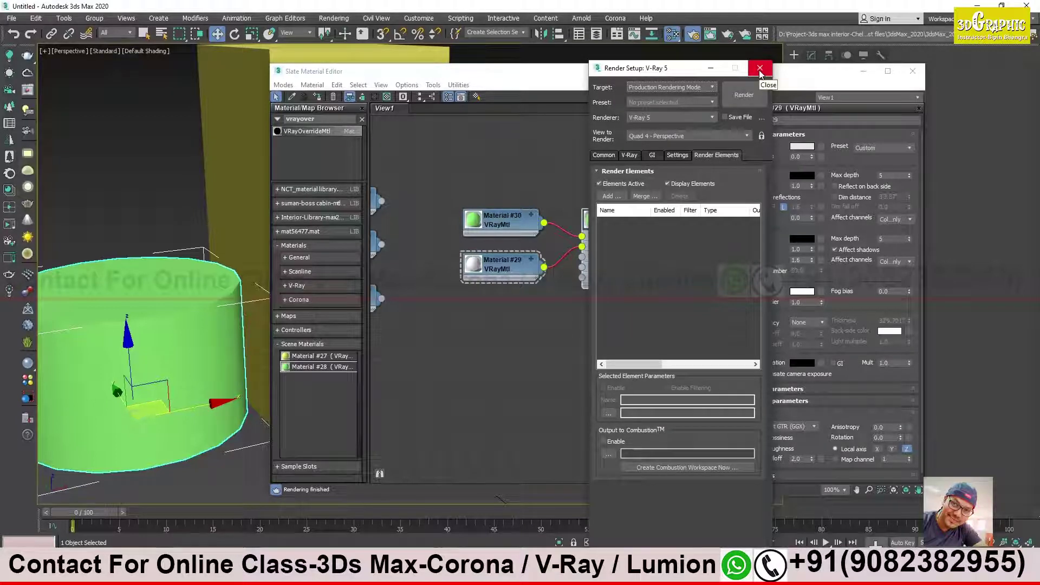
{"action": "left_click", "coordinate": [760, 75]}
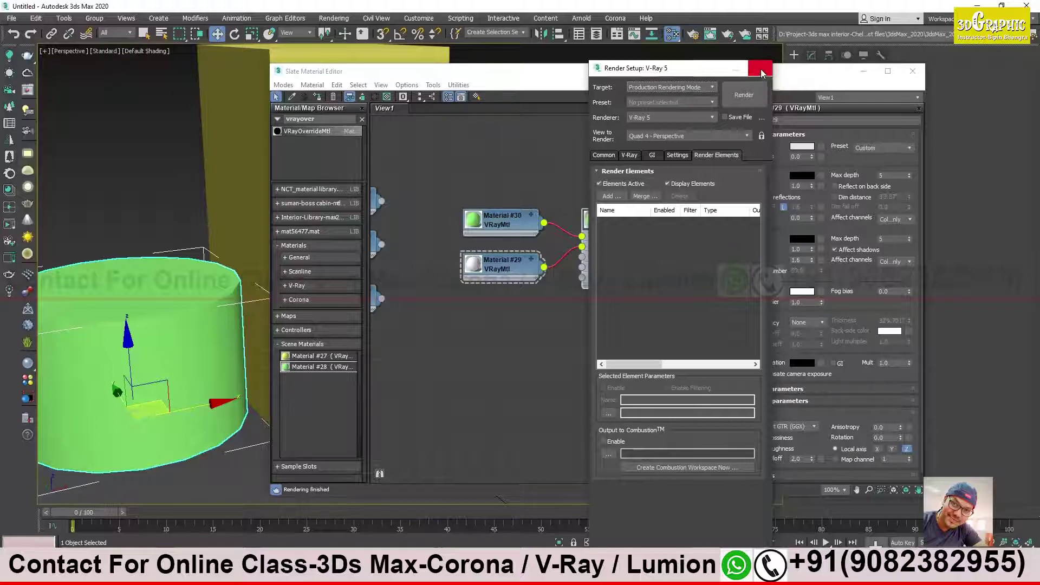
{"action": "left_click", "coordinate": [760, 72]}
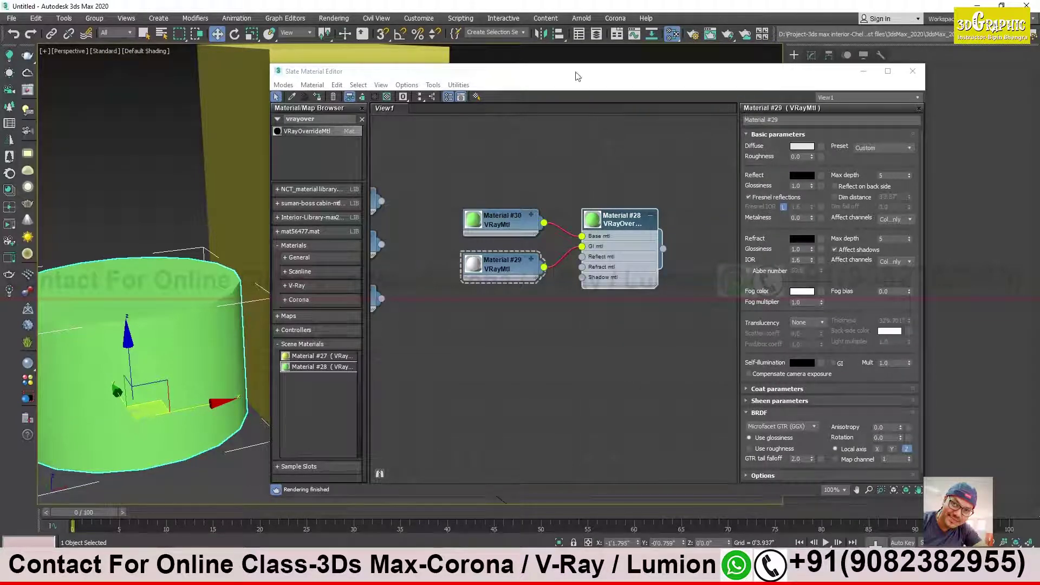
{"action": "left_click", "coordinate": [617, 20]}
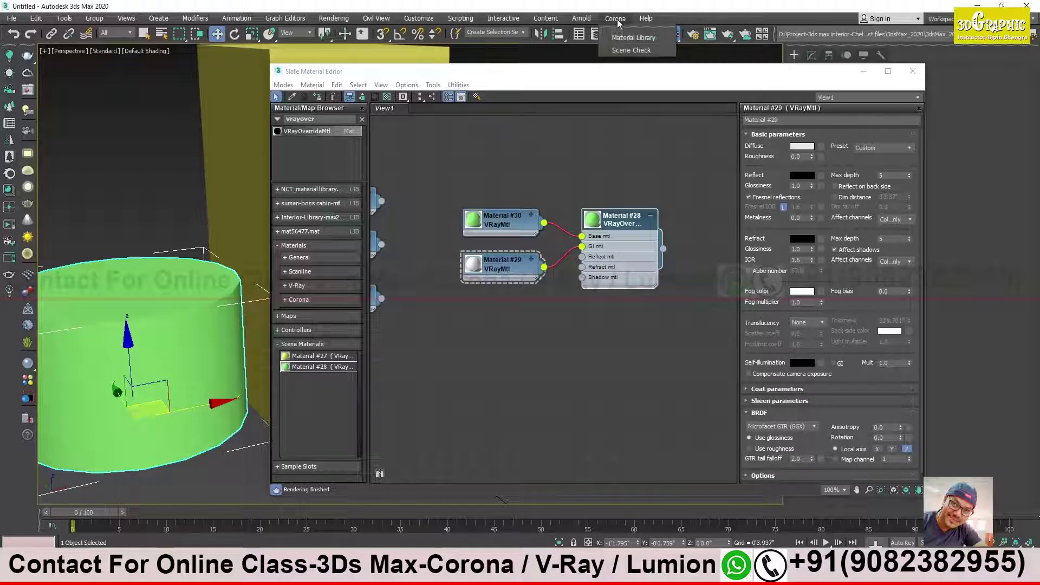
Browse the Corona library's Carpaints, Ceramics, Fabrics, Nature, Metals and Glass categories
{"action": "left_click", "coordinate": [647, 41]}
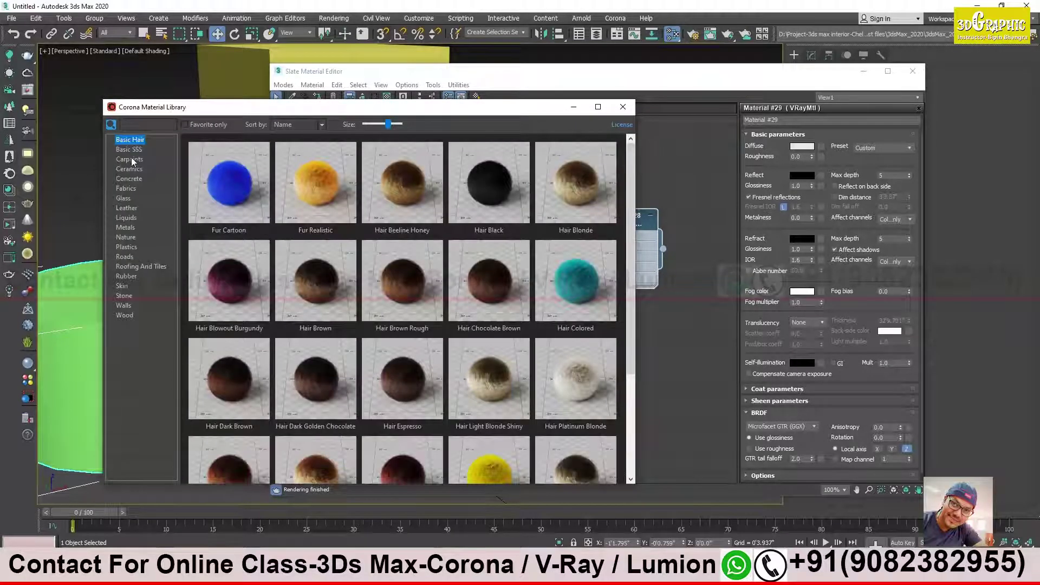
{"action": "left_click", "coordinate": [130, 159]}
{"action": "left_click", "coordinate": [129, 169]}
{"action": "left_click", "coordinate": [126, 188]}
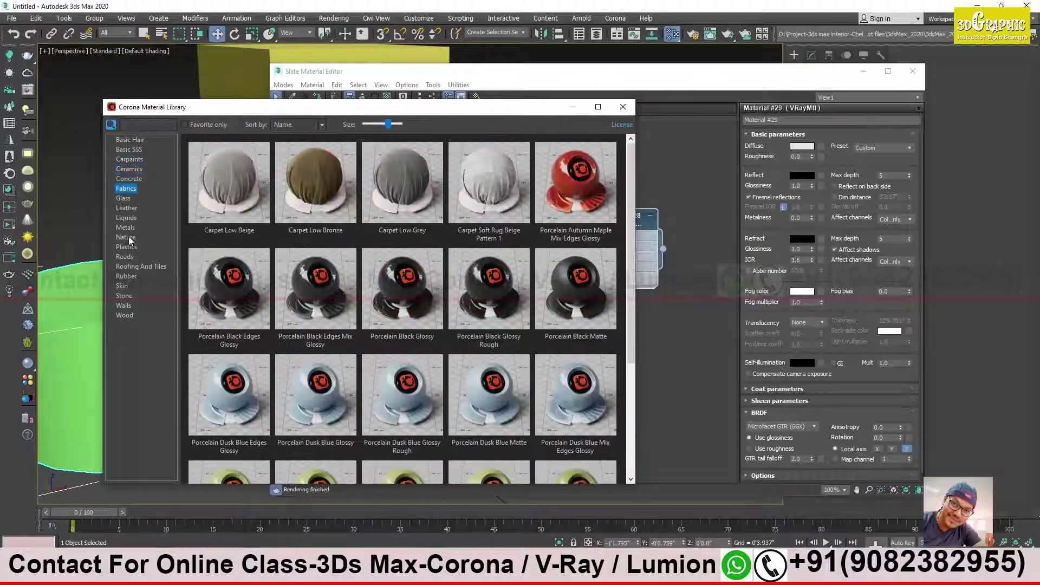
{"action": "left_click", "coordinate": [127, 238]}
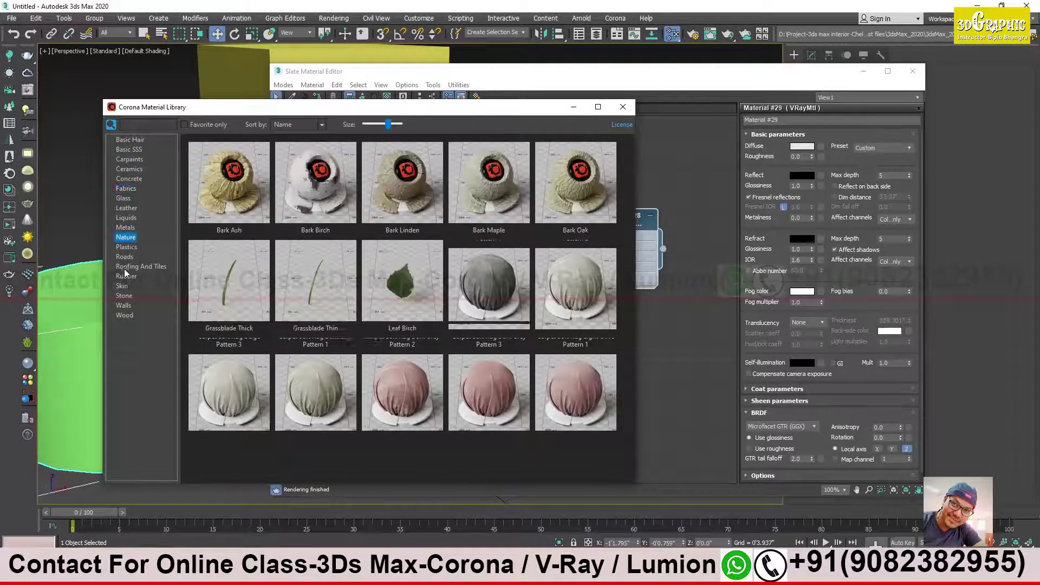
{"action": "left_click", "coordinate": [129, 228]}
{"action": "left_click", "coordinate": [123, 198]}
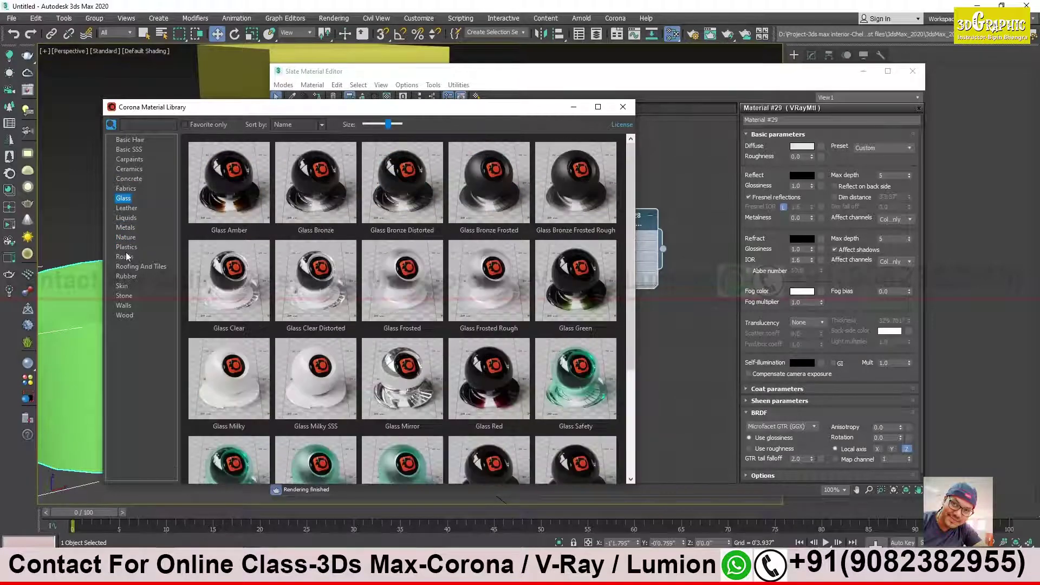
Browse Roads, Skin, Stone and Wood, then close the library and Slate Material Editor
{"action": "left_click", "coordinate": [125, 256]}
{"action": "left_click", "coordinate": [126, 276]}
{"action": "left_click", "coordinate": [125, 295]}
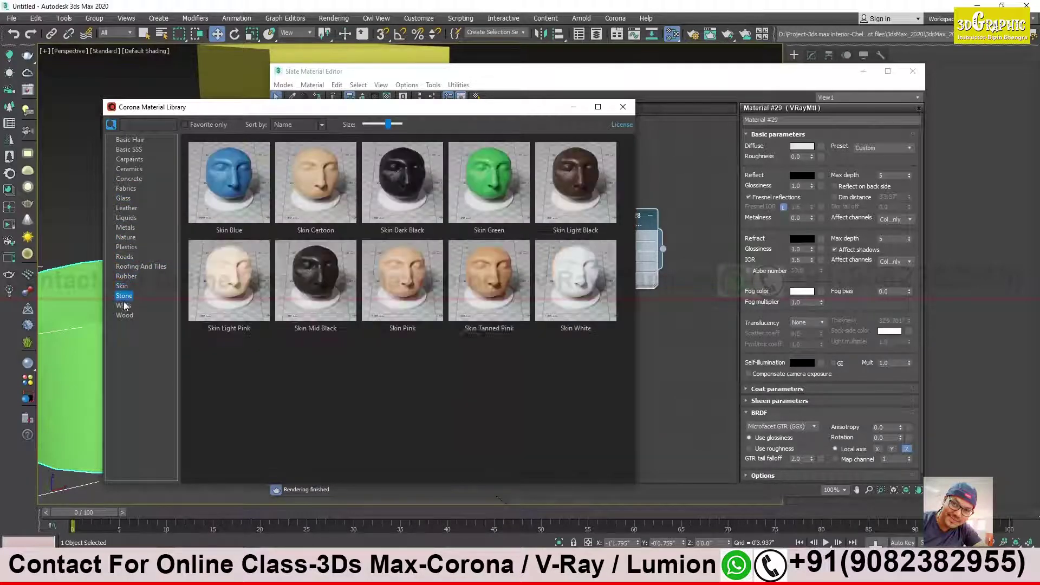
{"action": "mouse_move", "coordinate": [630, 240]}
{"action": "left_mouse_down"}
{"action": "mouse_move", "coordinate": [644, 376]}
{"action": "mouse_move", "coordinate": [642, 228]}
{"action": "left_mouse_up"}
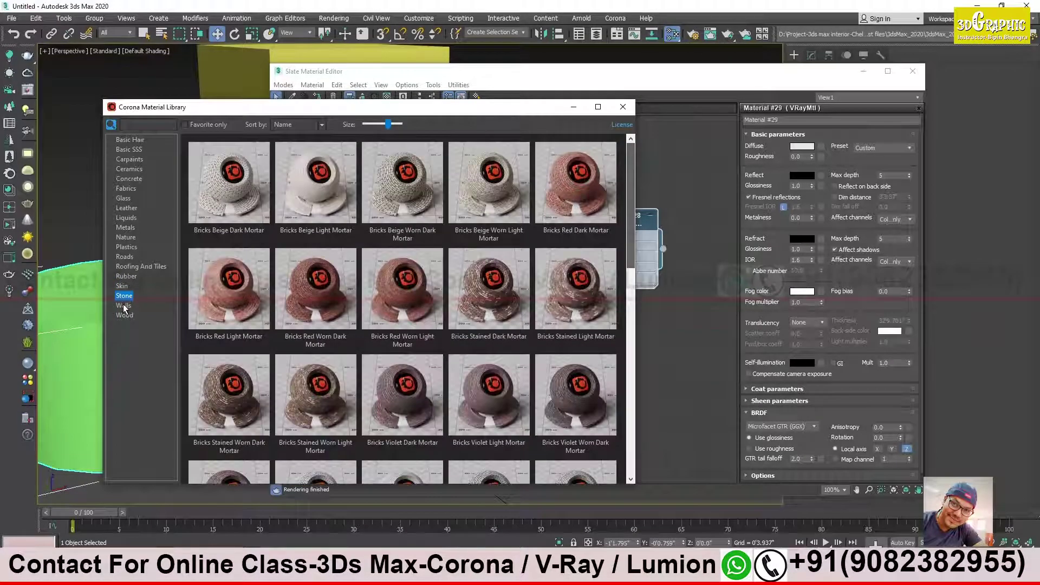
{"action": "left_click", "coordinate": [125, 315]}
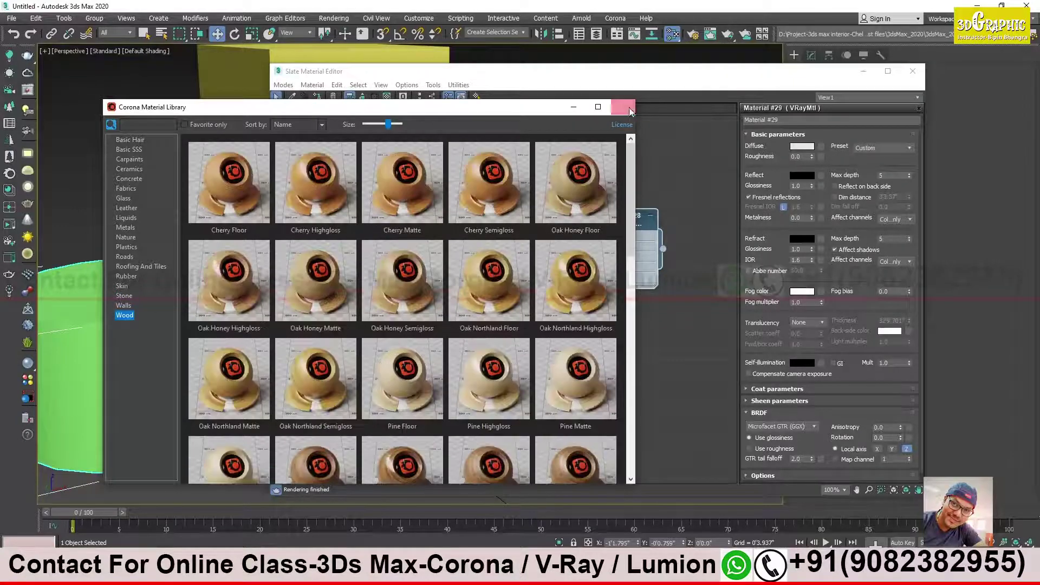
{"action": "left_click", "coordinate": [623, 107]}
{"action": "left_click", "coordinate": [912, 71]}
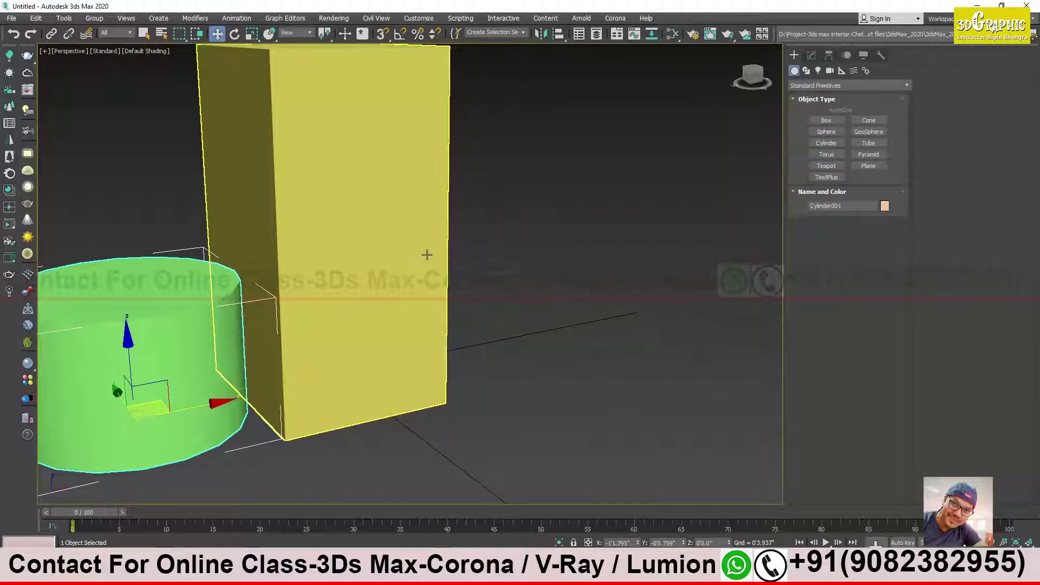
Orbit the Perspective view around the green cylinder and yellow box
{"action": "mouse_move", "coordinate": [418, 258]}
{"action": "middle_mouse_down", "text": "alt"}
{"action": "mouse_move", "coordinate": [368, 292]}
{"action": "mouse_move", "coordinate": [421, 317]}
{"action": "middle_mouse_up", "text": "alt"}
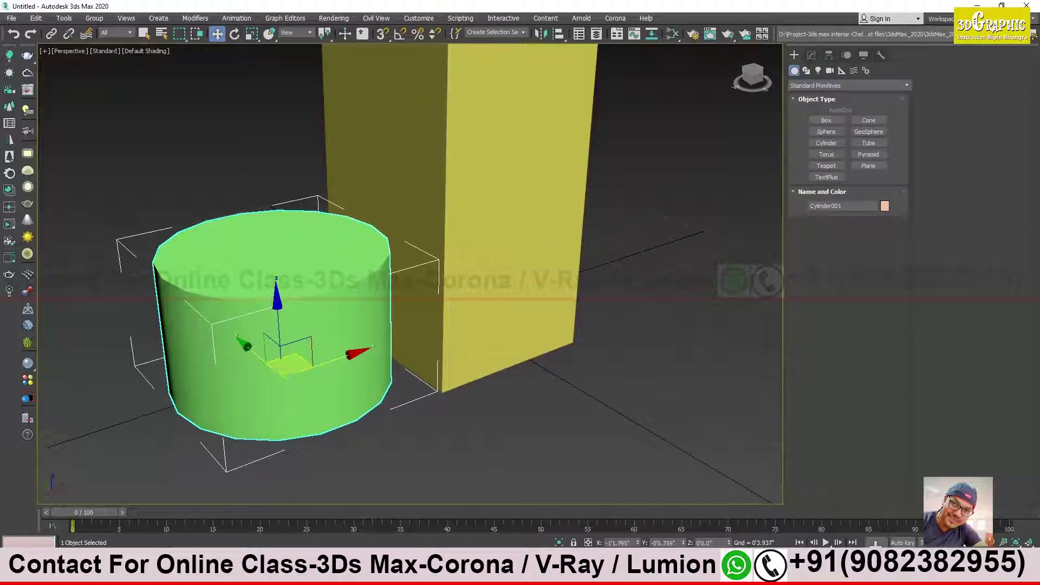
{"action": "mouse_move", "coordinate": [202, 514]}
{"action": "left_click", "coordinate": [398, 520]}
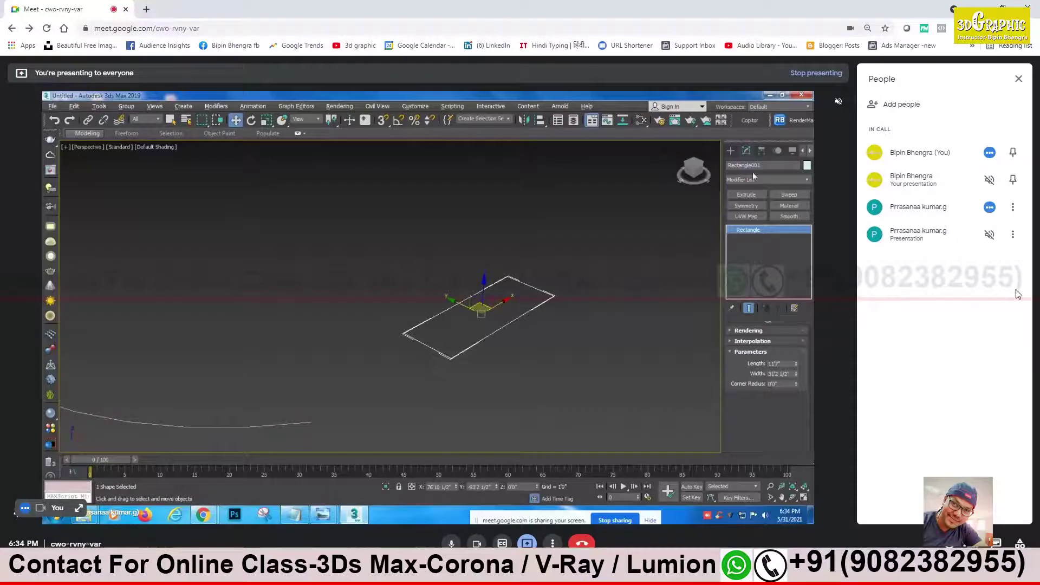
Show the Create > Shapes > Splines options in the shared 3ds Max scene
{"action": "left_click", "coordinate": [732, 152]}
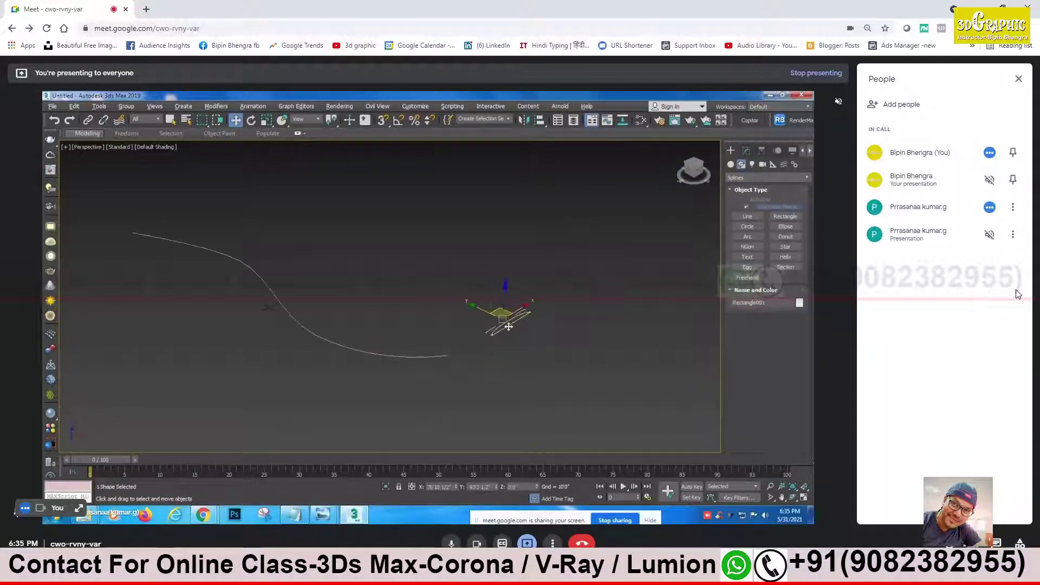
Draw a rectangle to the right of the curved path and select it
{"action": "right_click", "coordinate": [519, 340]}
{"action": "left_click", "coordinate": [786, 216]}
{"action": "left_click_drag", "start_coordinate": [468, 312], "coordinate": [599, 298]}
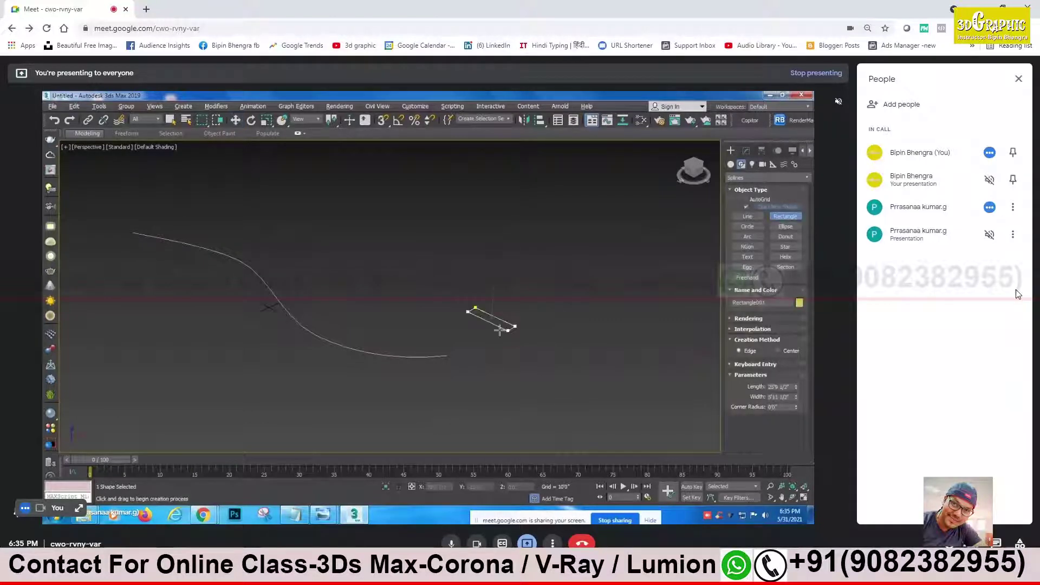
{"action": "right_click", "coordinate": [522, 316]}
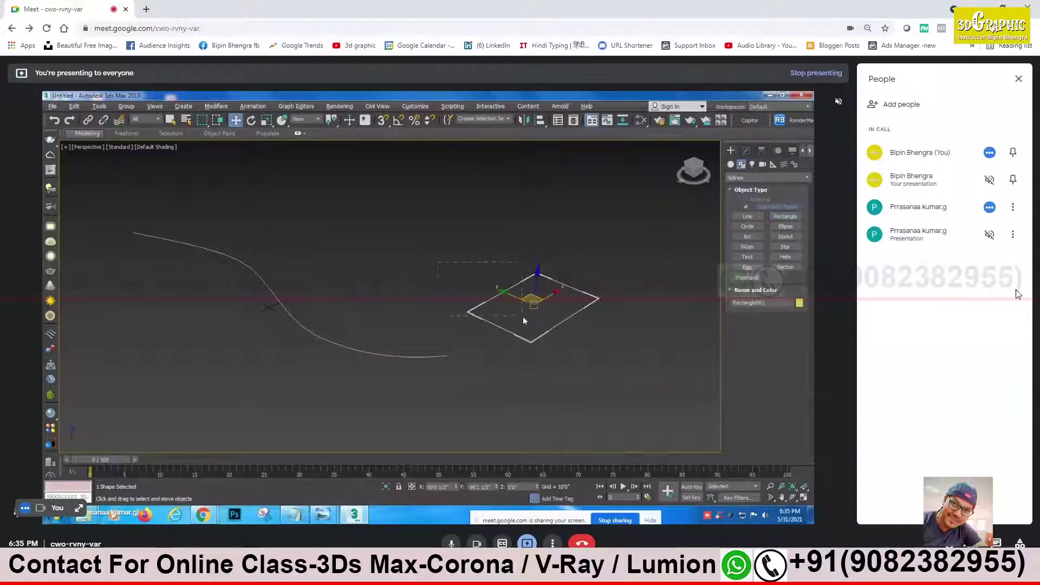
{"action": "left_click", "coordinate": [545, 285]}
{"action": "left_click", "coordinate": [550, 279]}
{"action": "left_click", "coordinate": [747, 151]}
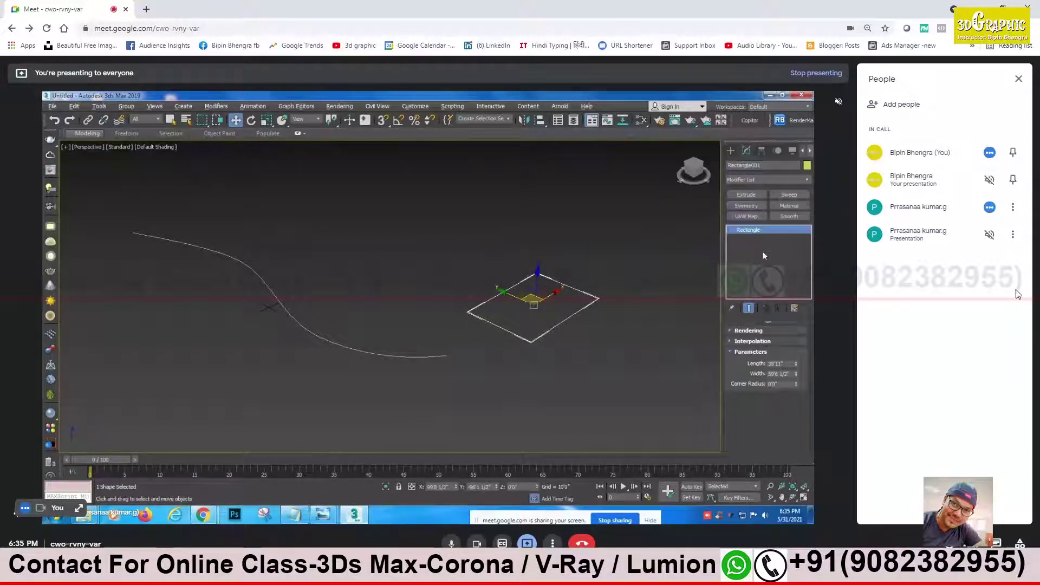
Convert the rectangle to an Editable Spline, undoing an accidental Editable Poly conversion
{"action": "right_click", "coordinate": [479, 242]}
{"action": "mouse_move", "coordinate": [496, 346]}
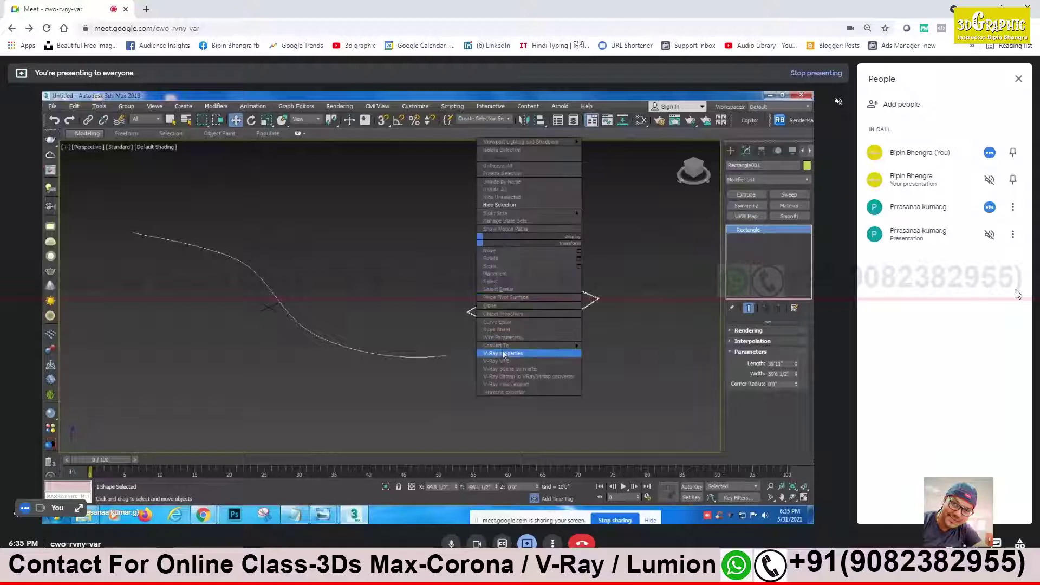
{"action": "left_click", "coordinate": [616, 361]}
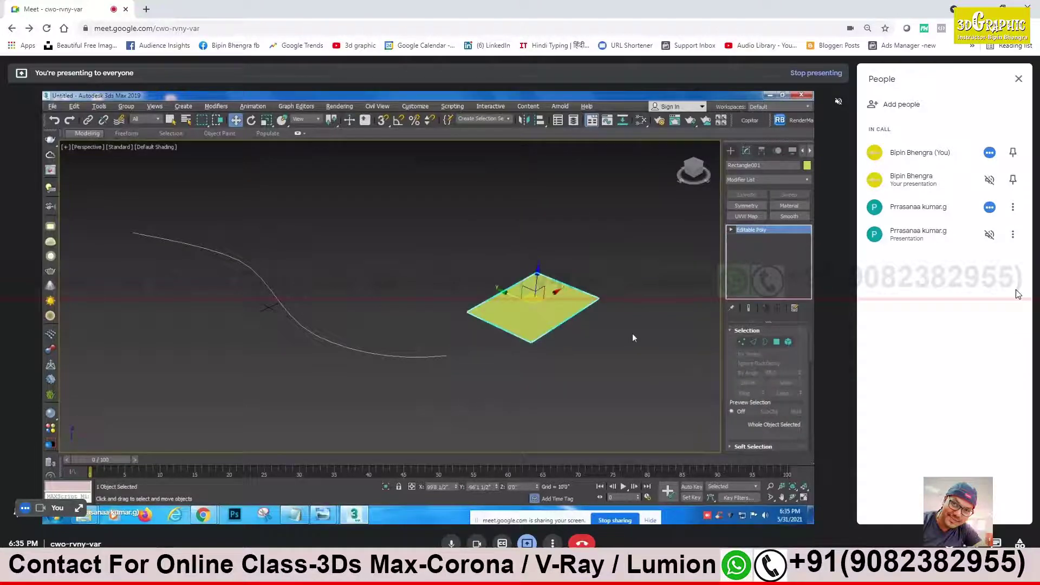
{"action": "key", "text": "ctrl+z"}
{"action": "left_click_drag", "start_coordinate": [534, 303], "coordinate": [517, 297]}
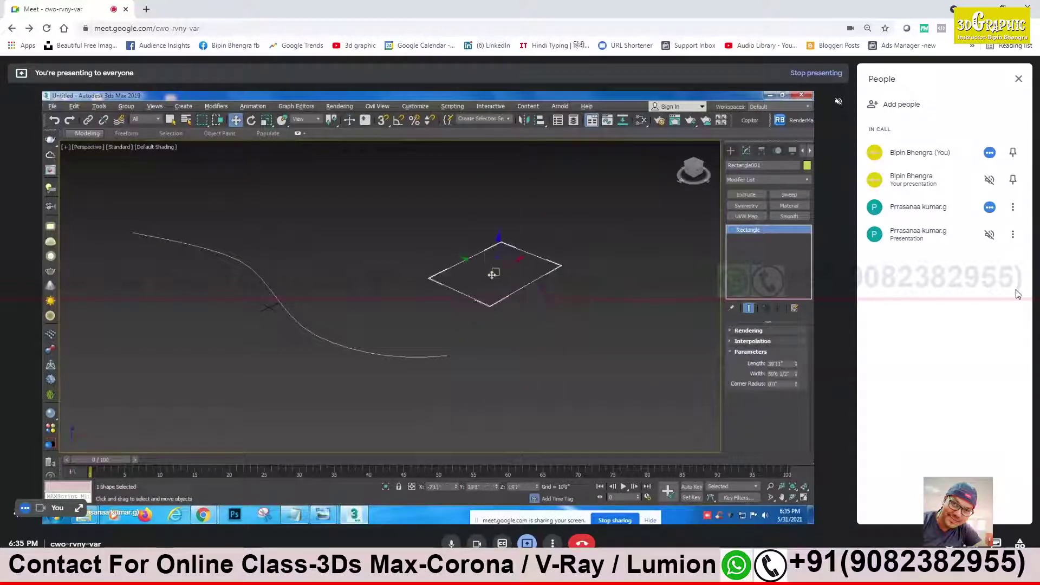
{"action": "key", "text": "ctrl+z"}
{"action": "right_click", "coordinate": [489, 225]}
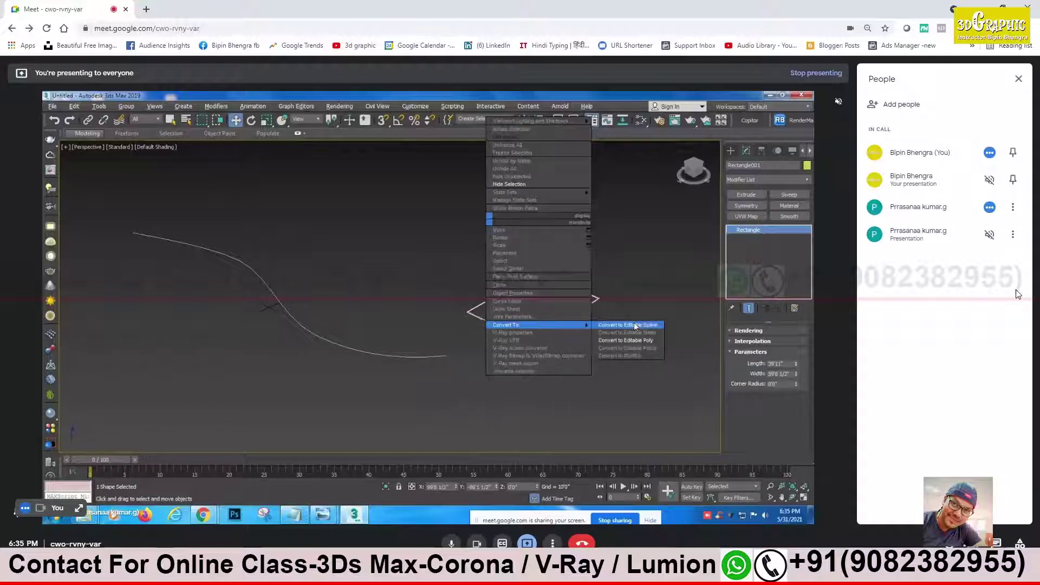
{"action": "left_click", "coordinate": [623, 324]}
Delete the rectangle's left and top segments at Segment level
{"action": "left_click", "coordinate": [766, 365]}
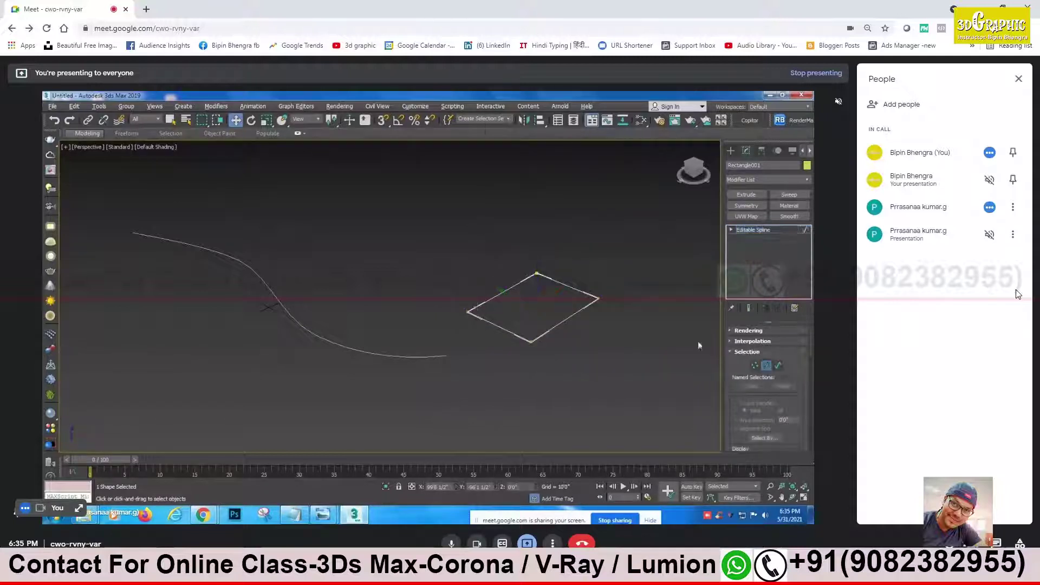
{"action": "left_click", "coordinate": [476, 276]}
{"action": "left_click_drag", "start_coordinate": [492, 284], "coordinate": [440, 314]}
{"action": "key", "text": "Delete"}
{"action": "key", "text": "Delete"}
{"action": "left_click", "coordinate": [731, 150]}
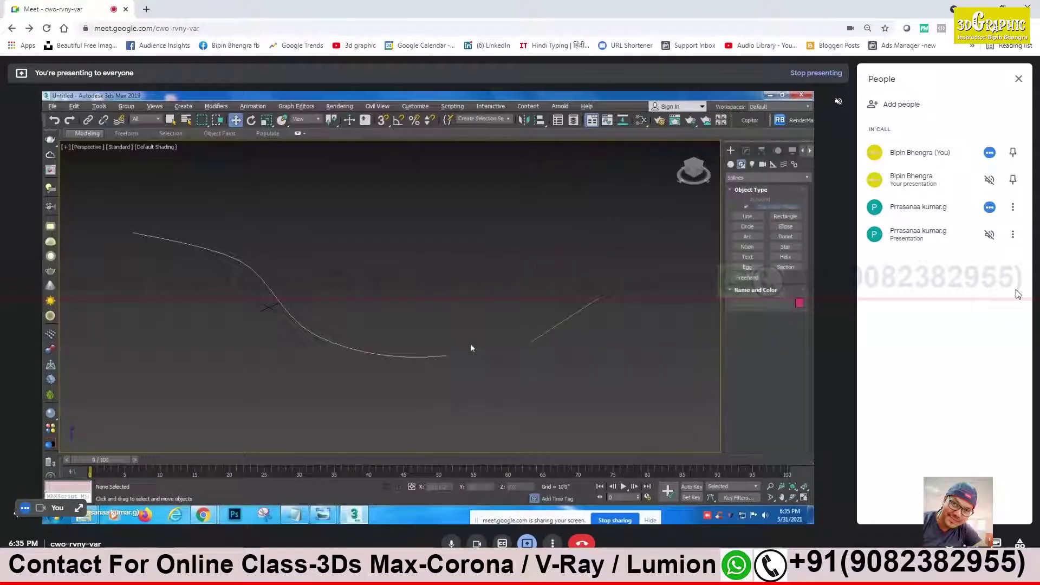
Finish drawing the new line and add a Sweep modifier to the rectangle outline
{"action": "left_click", "coordinate": [599, 301]}
{"action": "right_click", "coordinate": [530, 351]}
{"action": "left_click", "coordinate": [565, 321]}
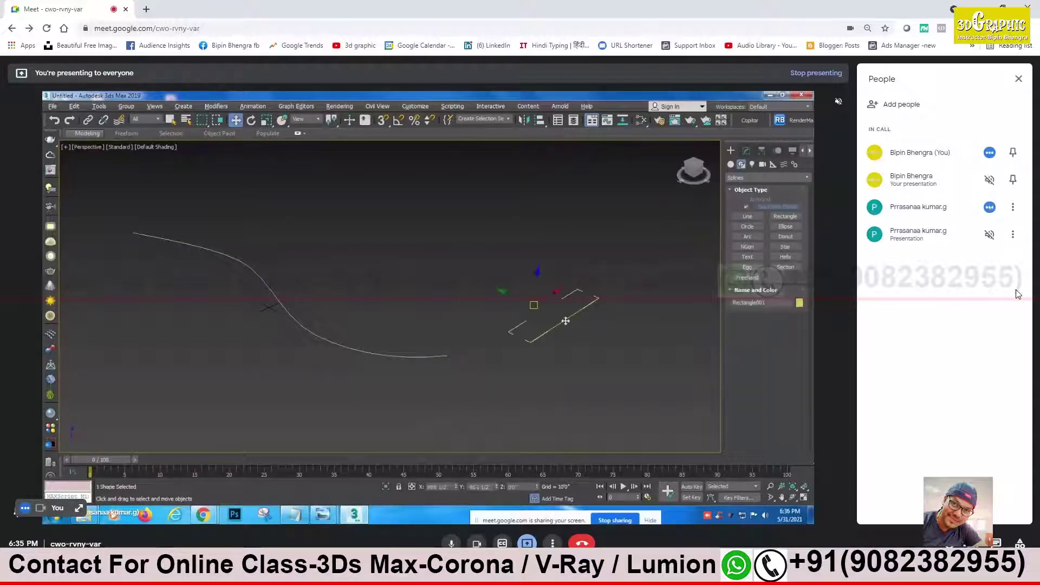
{"action": "left_click", "coordinate": [746, 150]}
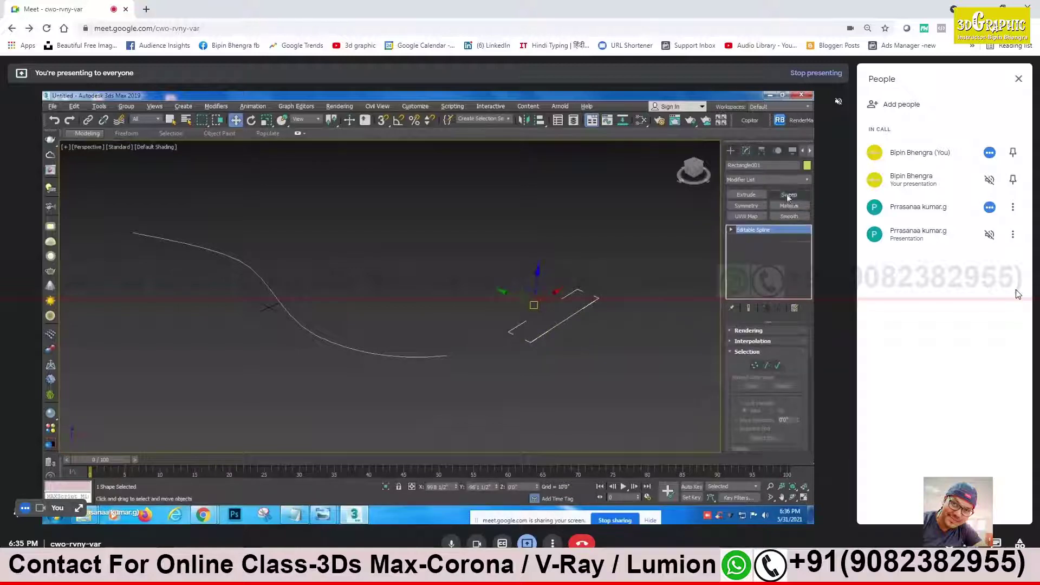
{"action": "left_click", "coordinate": [789, 196]}
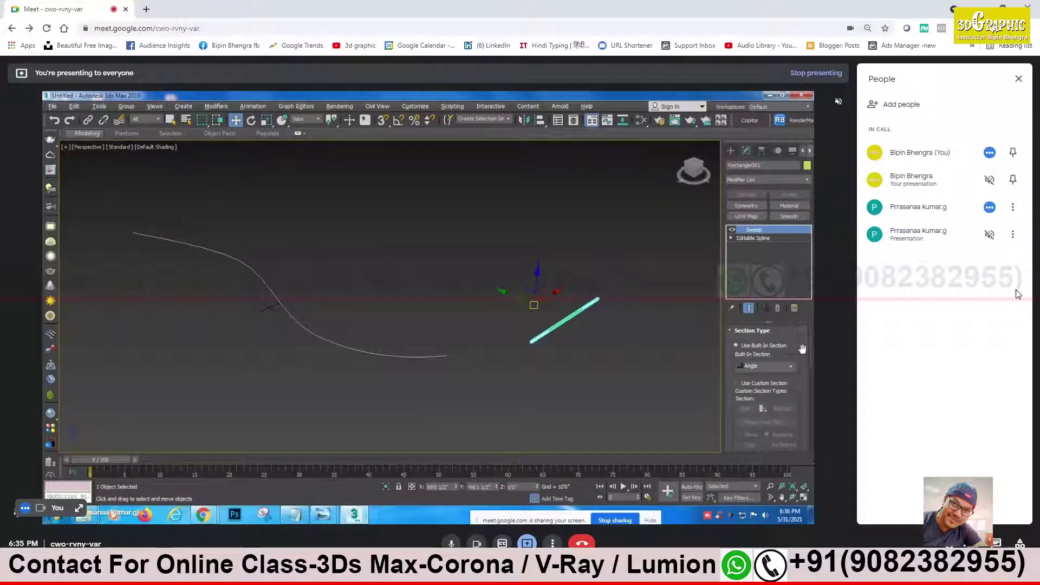
{"action": "scroll", "coordinate": [803, 349], "scroll_direction": "down", "scroll_amount": 2}
{"action": "scroll", "coordinate": [747, 363], "scroll_direction": "up", "scroll_amount": 1}
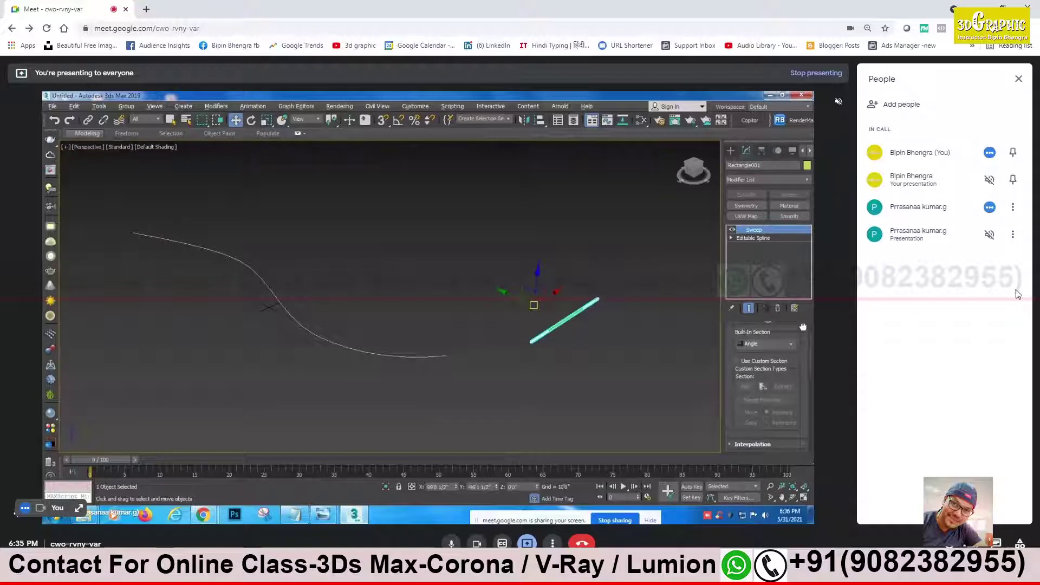
Pick Line002 as the sweep's custom section, then delete the resulting upright black sweep
{"action": "left_click", "coordinate": [737, 363]}
{"action": "left_click", "coordinate": [746, 386]}
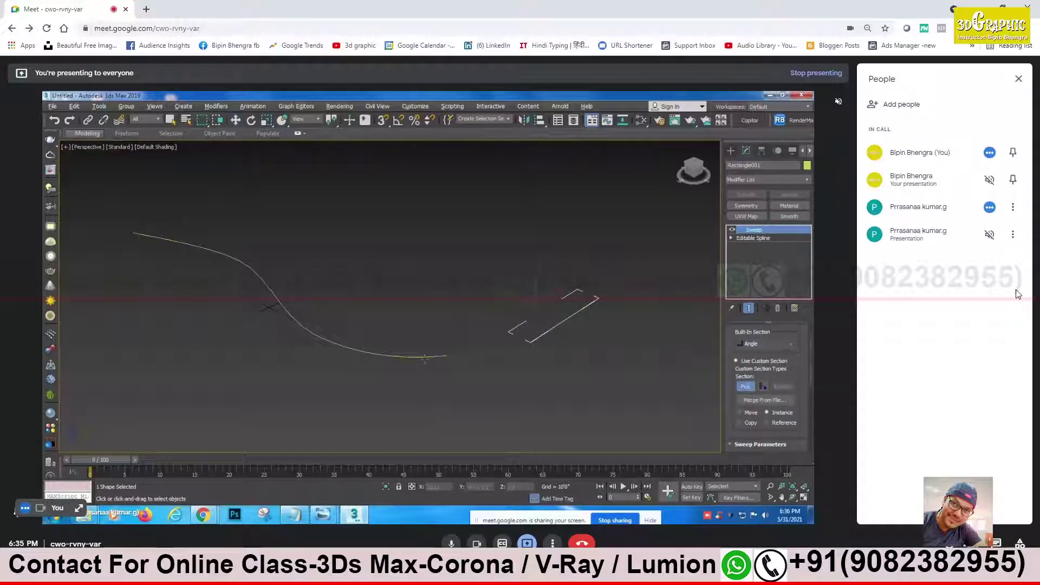
{"action": "left_click", "coordinate": [425, 357]}
{"action": "scroll", "coordinate": [446, 287], "scroll_direction": "down", "scroll_amount": 3}
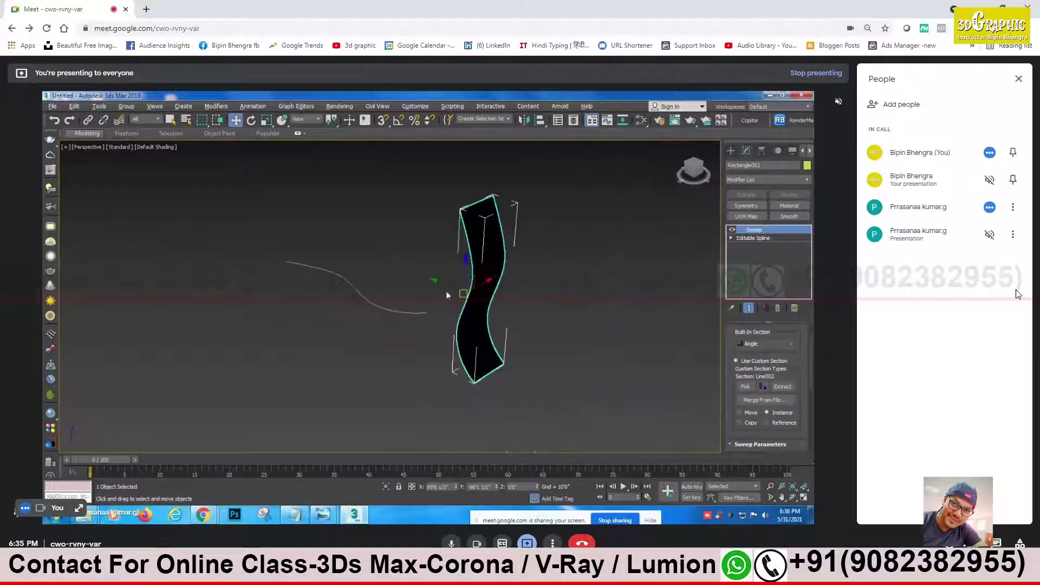
{"action": "key", "text": "Delete"}
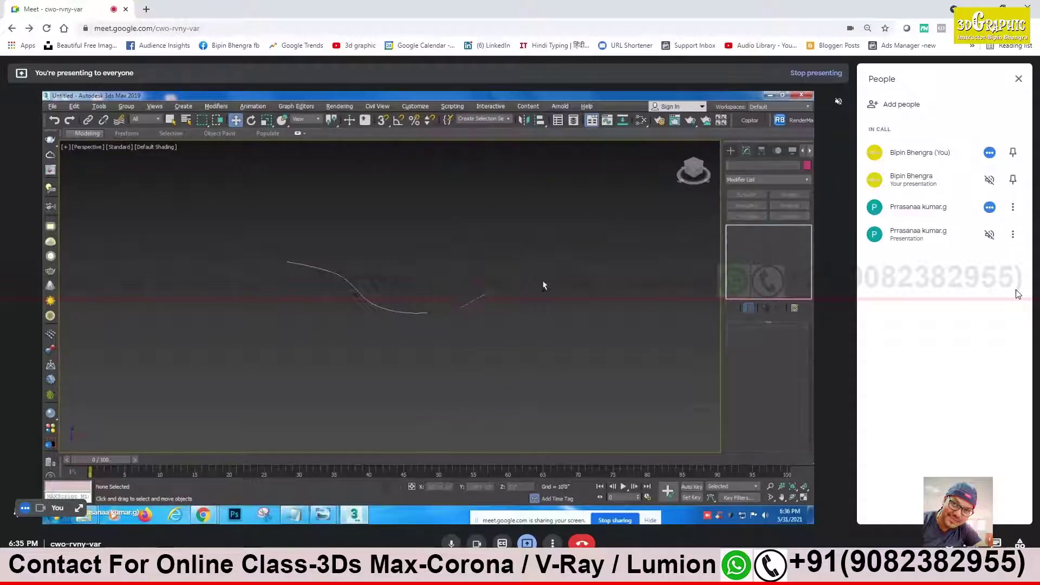
Sweep the curved Line002 with Rectangle001 as its custom section, forming a flat black strip
{"action": "left_click", "coordinate": [421, 322]}
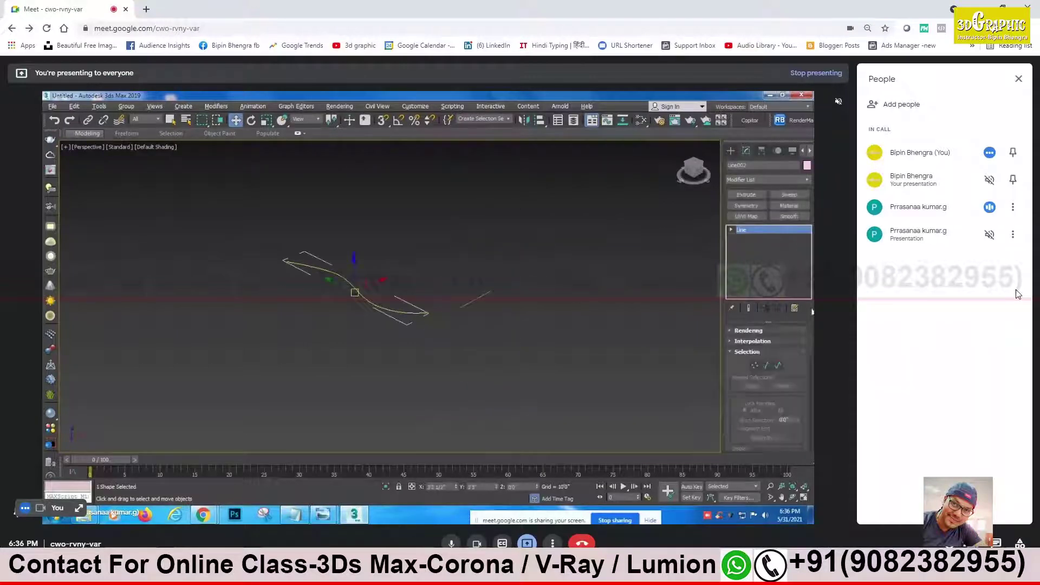
{"action": "scroll", "coordinate": [742, 366], "scroll_direction": "down", "scroll_amount": 3}
{"action": "scroll", "coordinate": [742, 366], "scroll_direction": "down", "scroll_amount": 3}
{"action": "left_click", "coordinate": [790, 196]}
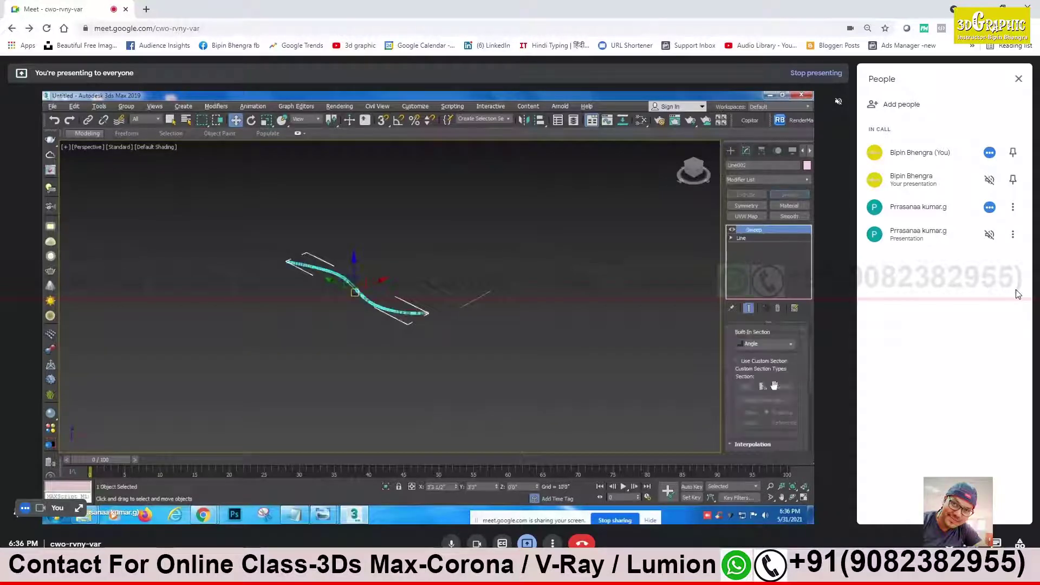
{"action": "left_click", "coordinate": [739, 364]}
{"action": "left_click", "coordinate": [748, 389]}
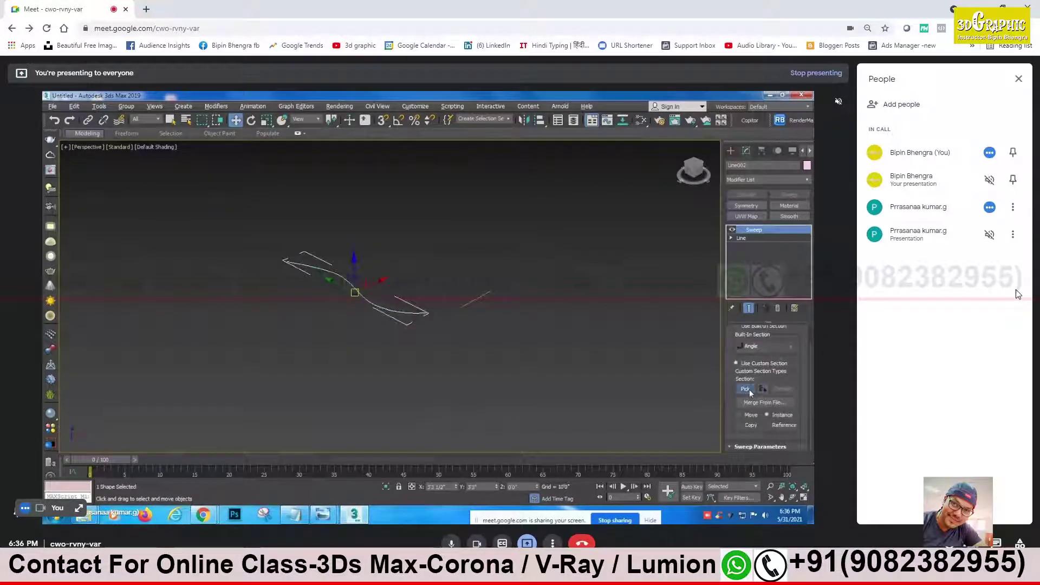
{"action": "left_click", "coordinate": [466, 305]}
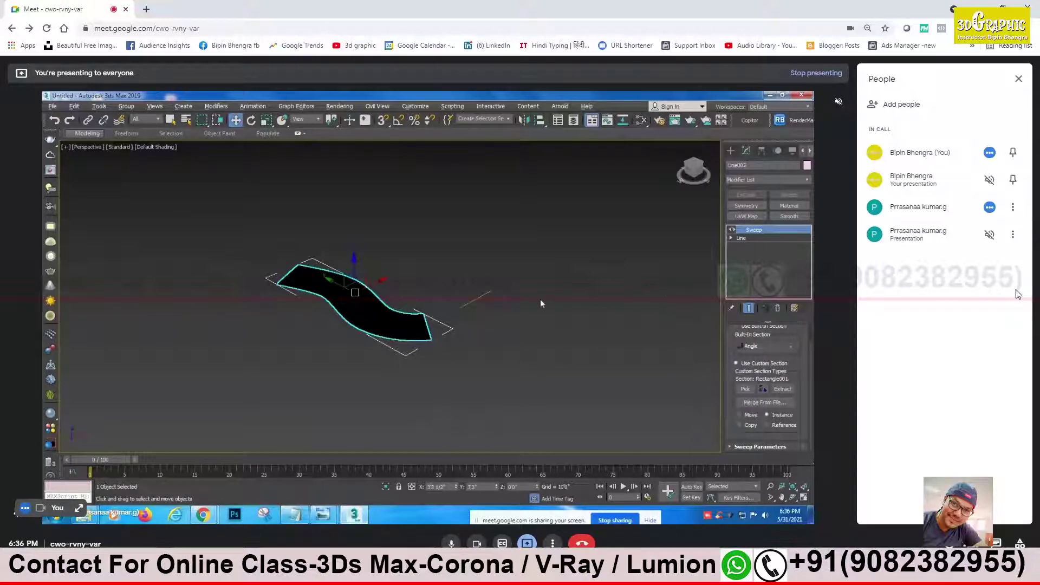
Reselect Rectangle001, frame it, and go to its Editable Spline in the stack
{"action": "key", "text": "alt+w"}
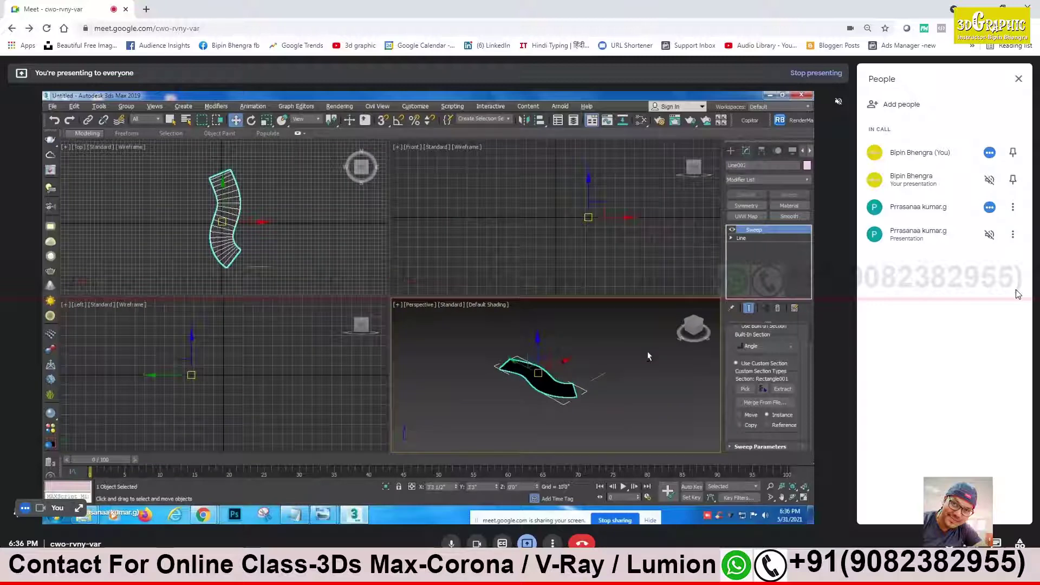
{"action": "key", "text": "alt+w"}
{"action": "scroll", "coordinate": [515, 314], "scroll_direction": "up", "scroll_amount": 3}
{"action": "scroll", "coordinate": [459, 281], "scroll_direction": "up", "scroll_amount": 2}
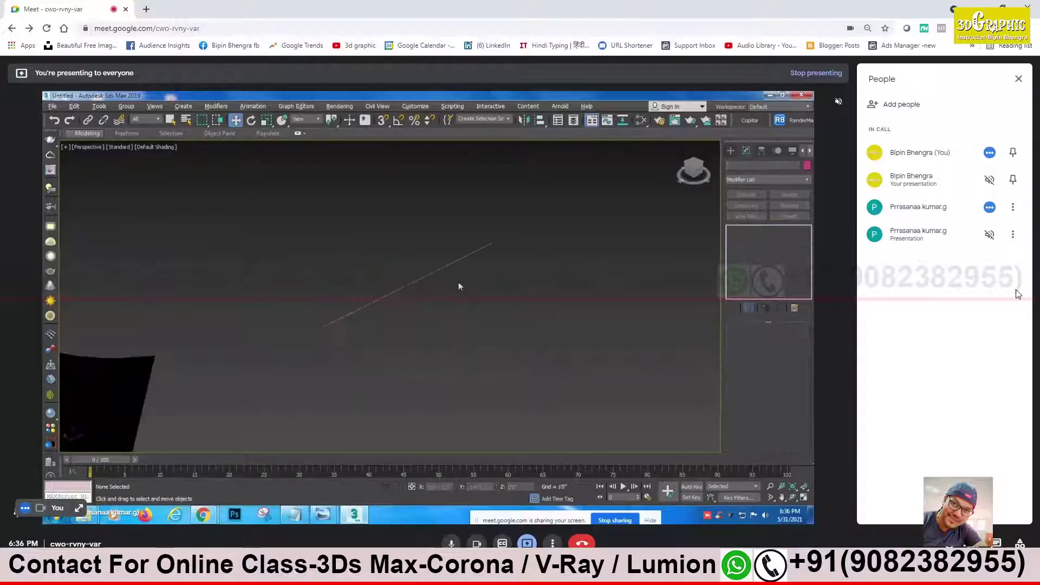
{"action": "left_click", "coordinate": [446, 268]}
{"action": "key", "text": "z"}
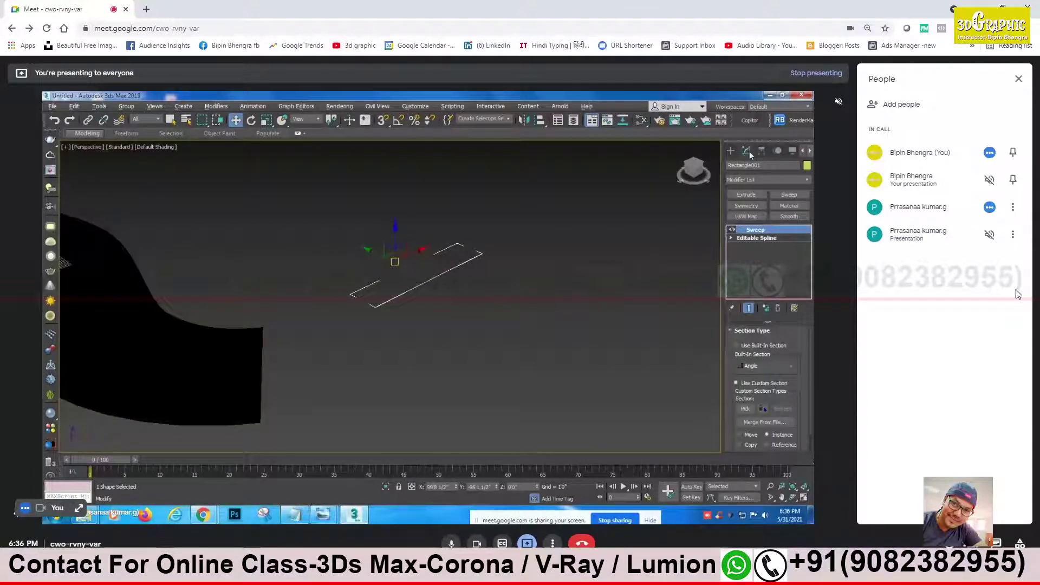
{"action": "left_click", "coordinate": [431, 293]}
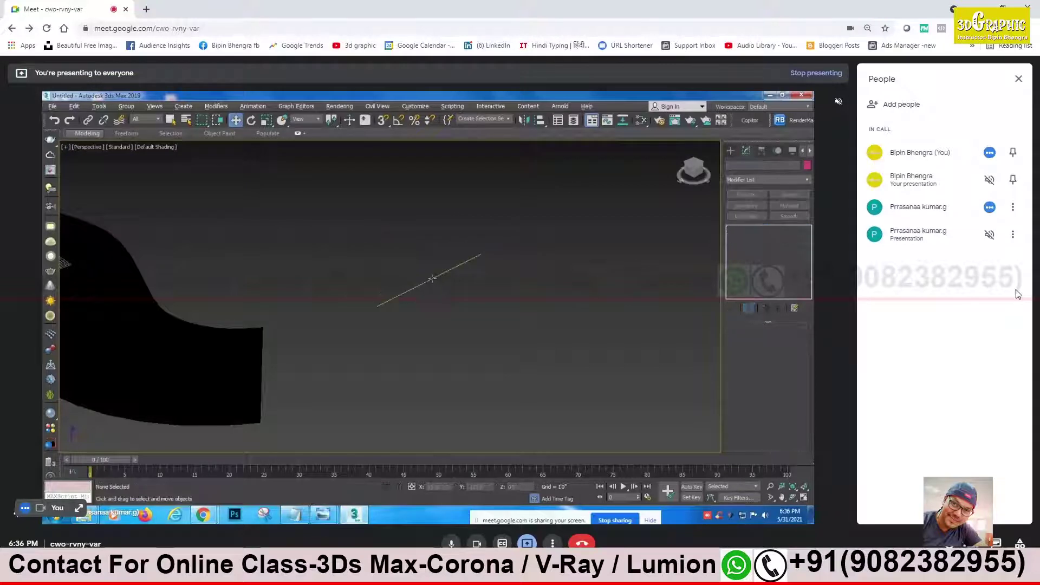
{"action": "left_click", "coordinate": [432, 279]}
{"action": "left_click", "coordinate": [747, 239]}
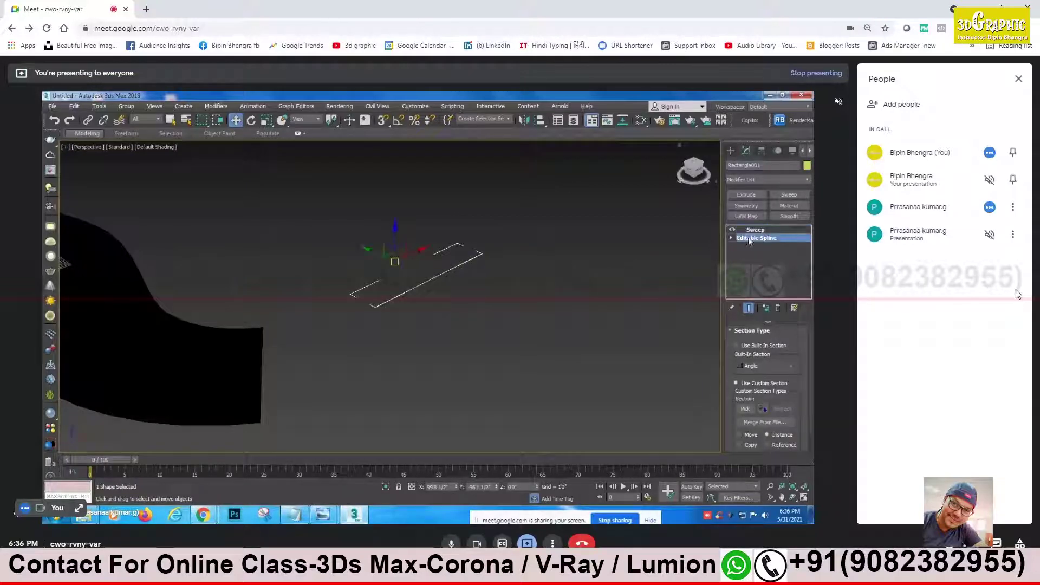
Outline the rectangle at spline level so the road slab gains thickness
{"action": "scroll", "coordinate": [811, 390], "scroll_direction": "down", "scroll_amount": 5}
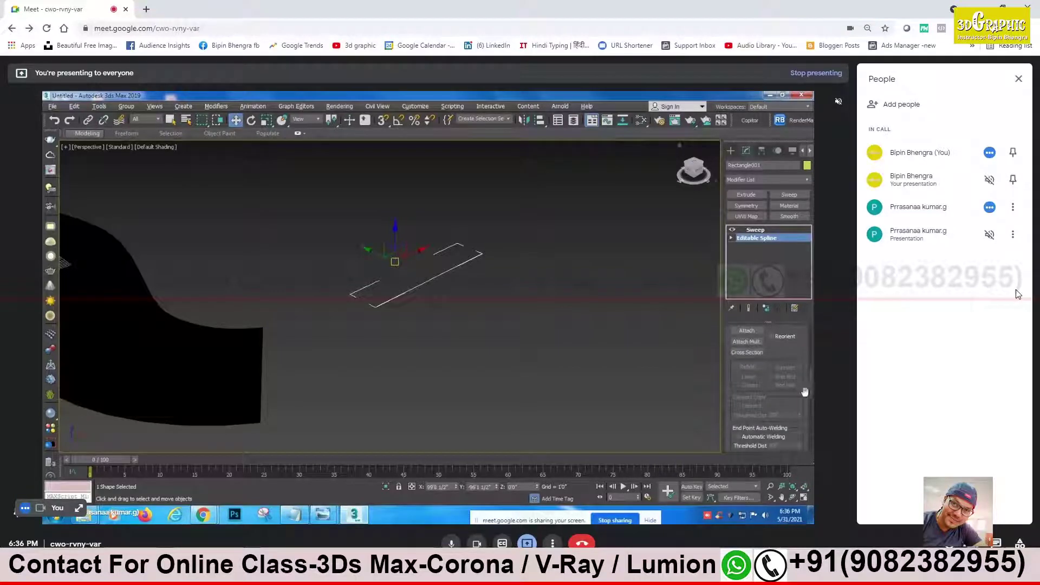
{"action": "left_click_drag", "start_coordinate": [812, 385], "coordinate": [812, 411]}
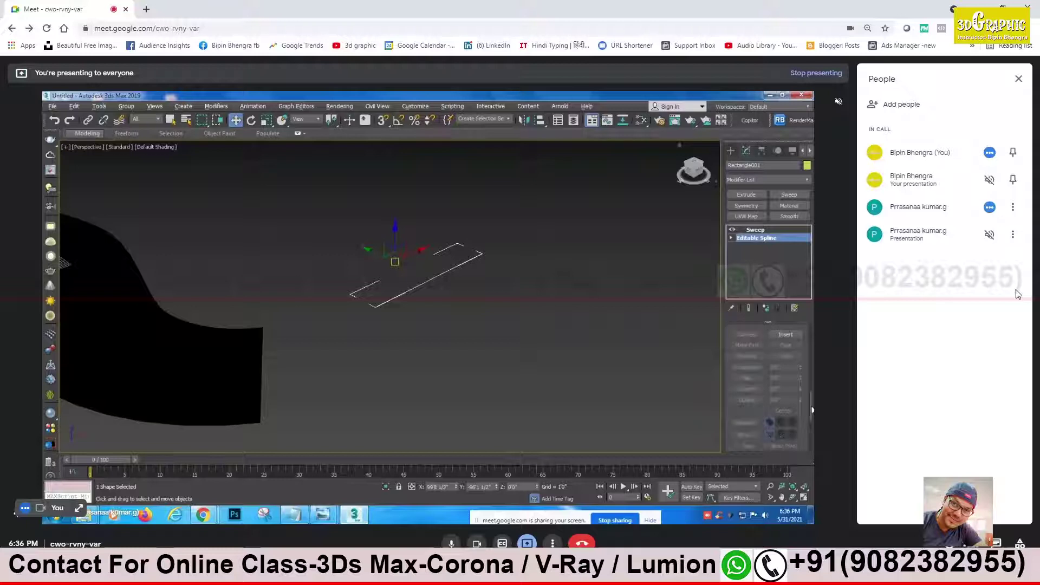
{"action": "key", "text": "3"}
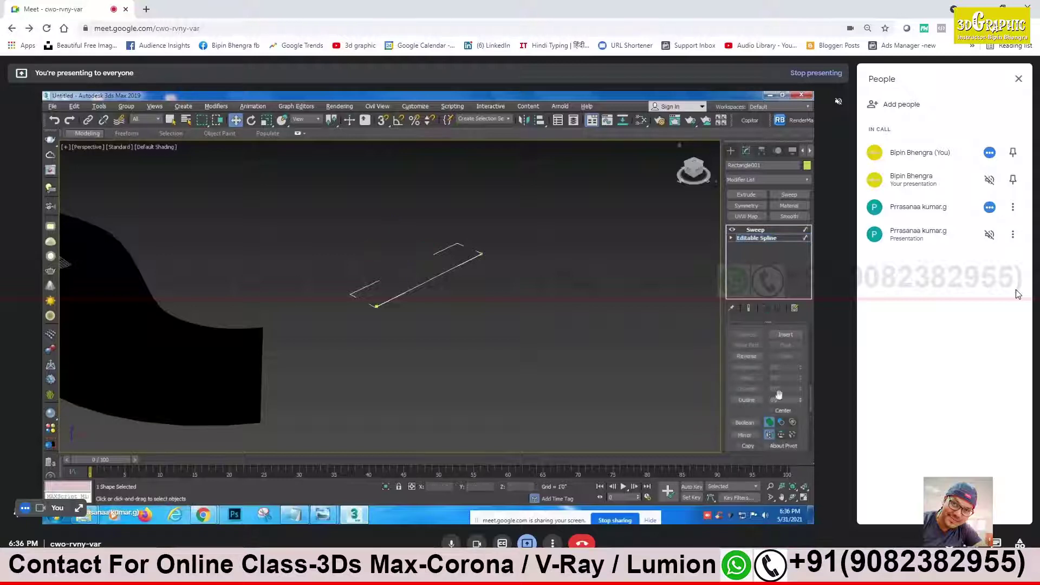
{"action": "left_click_drag", "start_coordinate": [801, 402], "coordinate": [802, 385]}
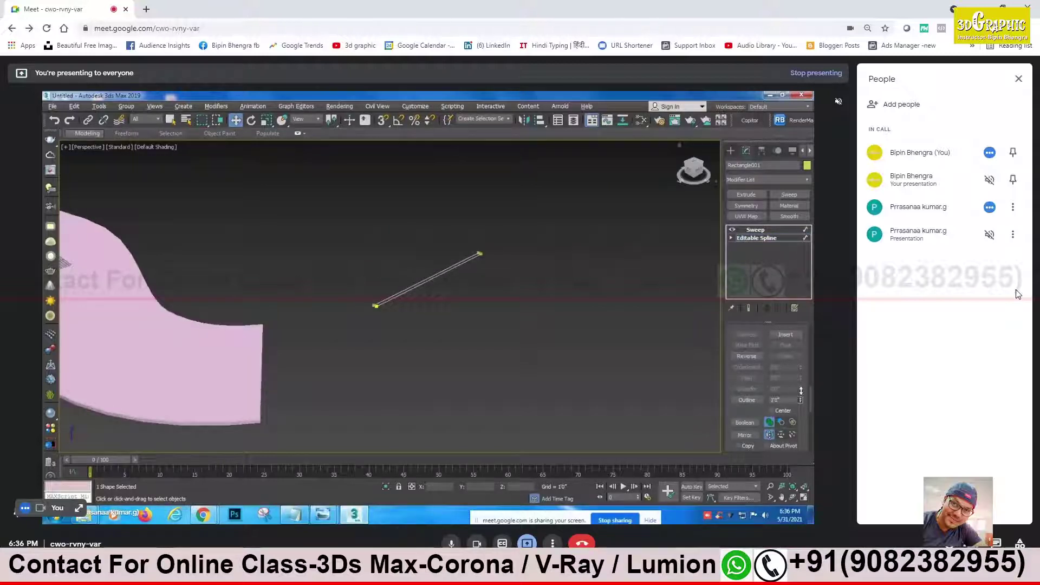
{"action": "left_click_drag", "start_coordinate": [802, 385], "coordinate": [806, 389]}
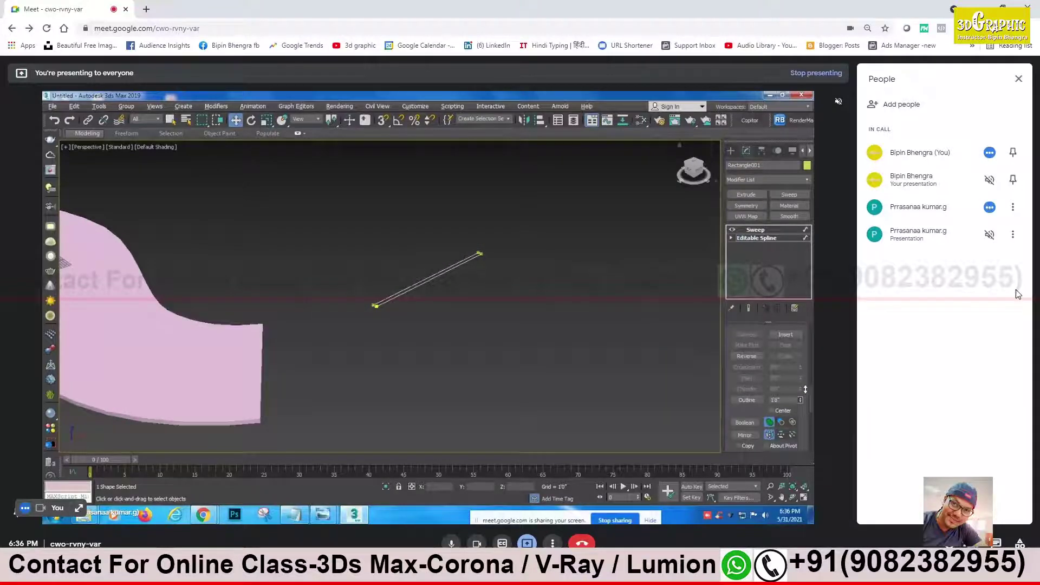
{"action": "left_click_drag", "start_coordinate": [805, 389], "coordinate": [806, 389]}
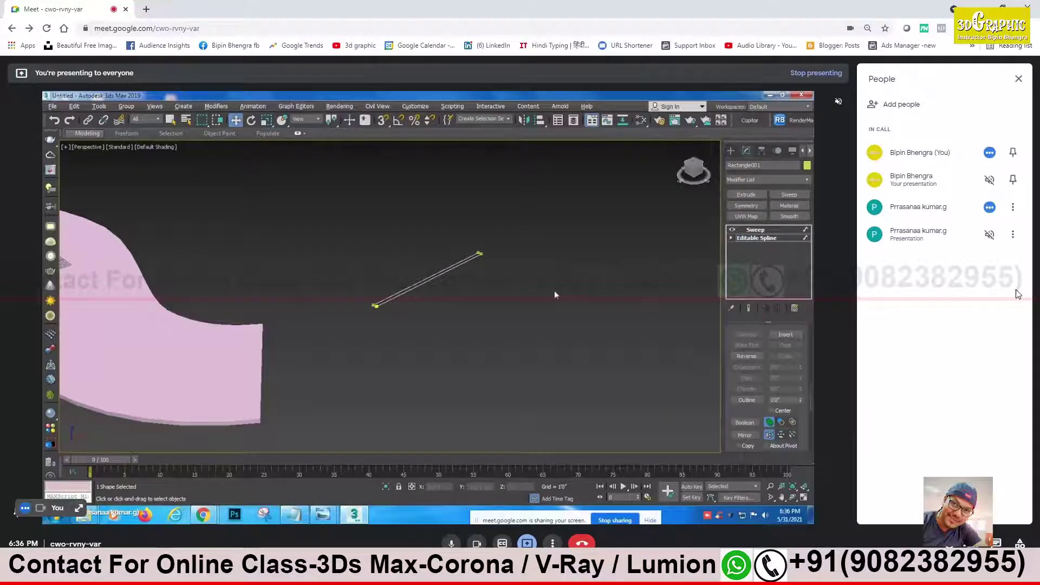
Orbit around the pink slab, select it, and bring up the Slate Material Editor
{"action": "left_click", "coordinate": [731, 150]}
{"action": "key", "text": "z"}
{"action": "scroll", "coordinate": [445, 350], "scroll_direction": "up", "scroll_amount": 4}
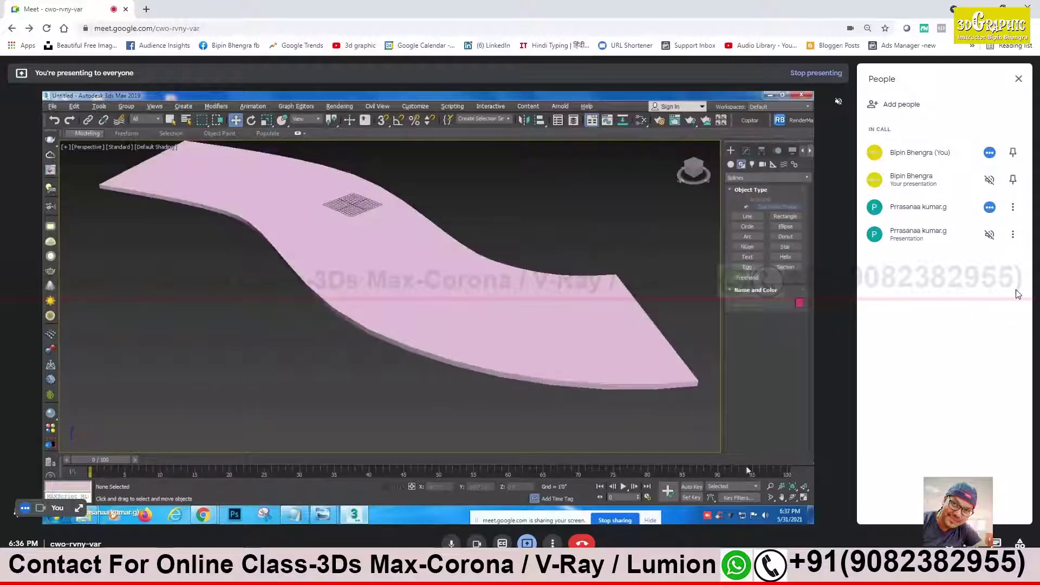
{"action": "mouse_move", "coordinate": [401, 304]}
{"action": "middle_mouse_down", "text": "alt"}
{"action": "mouse_move", "coordinate": [369, 261]}
{"action": "mouse_move", "coordinate": [429, 286]}
{"action": "middle_mouse_up", "text": "alt"}
{"action": "key", "text": "w"}
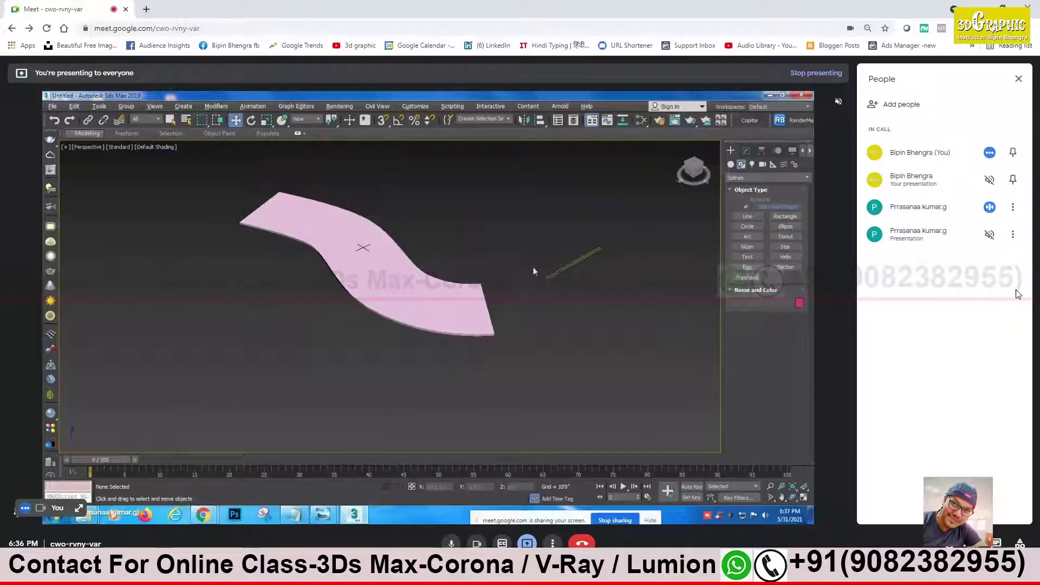
{"action": "left_click", "coordinate": [413, 267]}
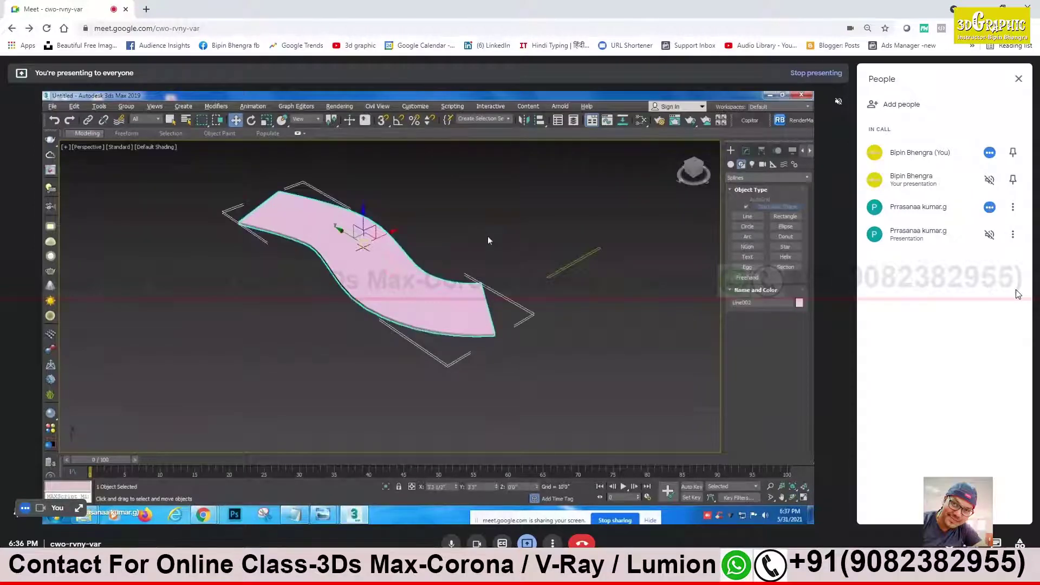
{"action": "key", "text": "m"}
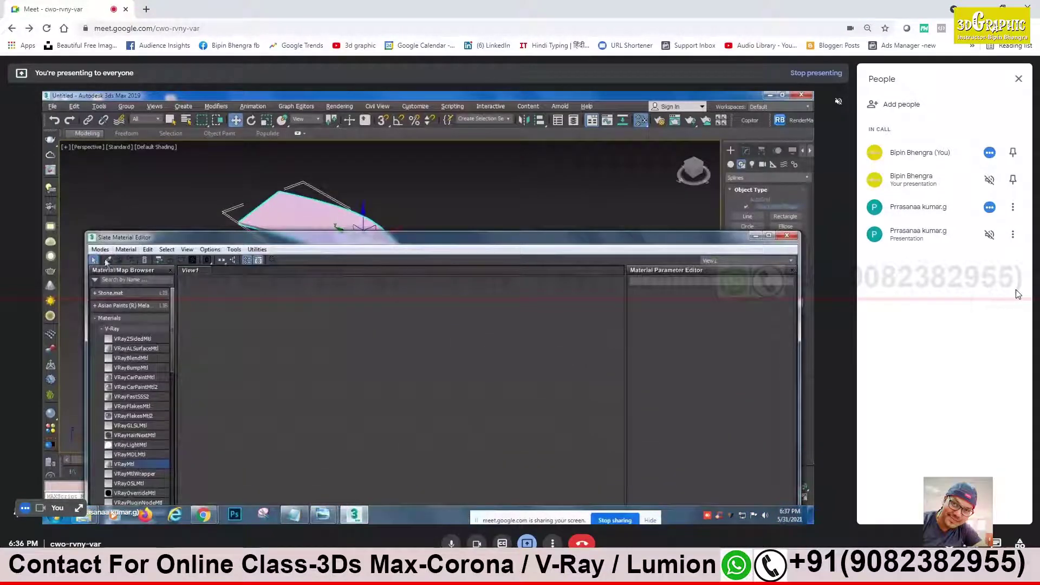
Create a VRayMtl node, Material #25, and show its parameters
{"action": "left_click", "coordinate": [112, 280]}
{"action": "type", "text": "vra"}
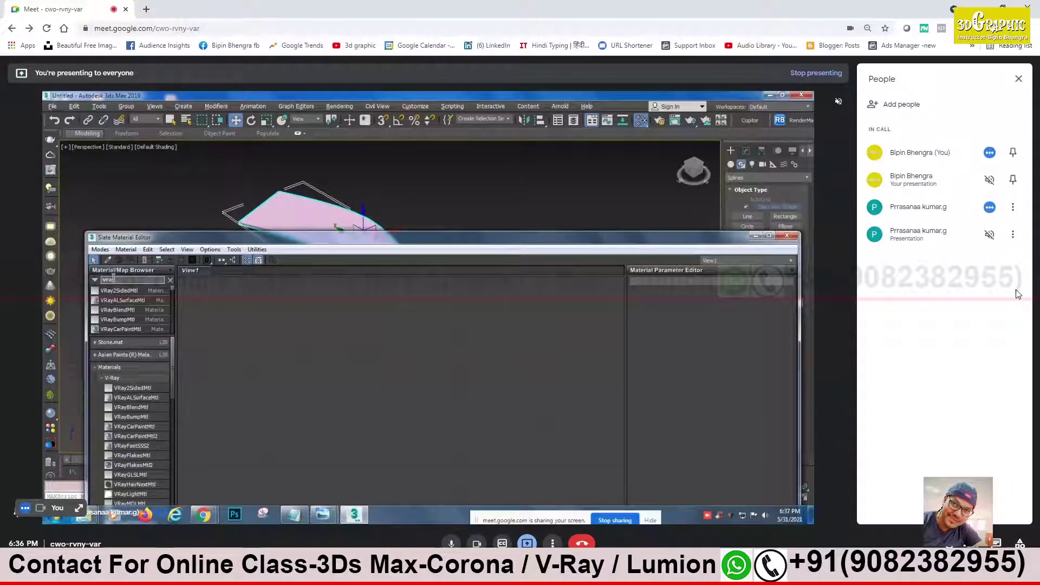
{"action": "type", "text": "ymtl"}
{"action": "key", "text": "Return"}
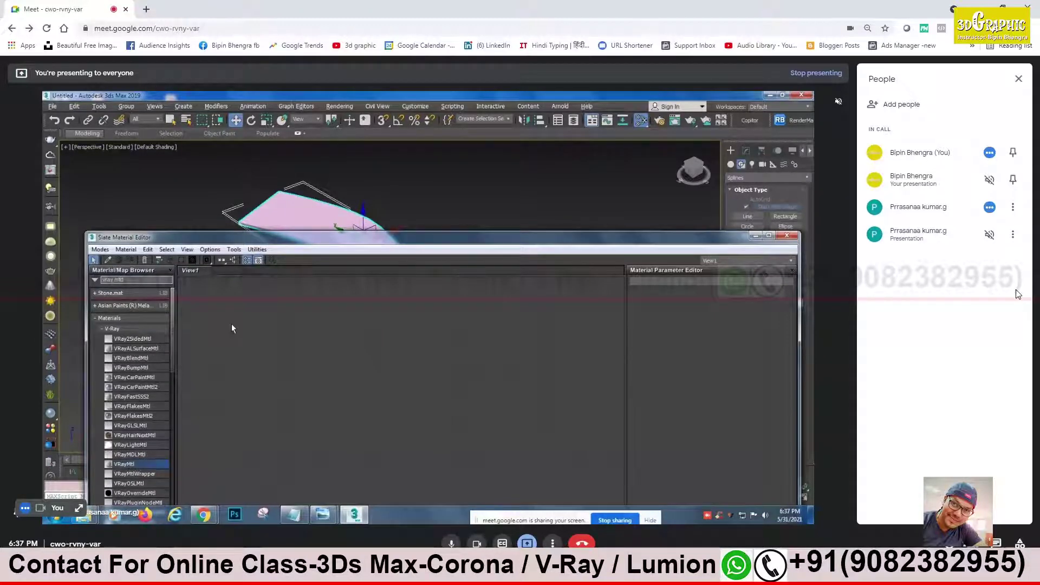
{"action": "mouse_move", "coordinate": [134, 466]}
{"action": "left_mouse_down"}
{"action": "mouse_move", "coordinate": [352, 317]}
{"action": "mouse_move", "coordinate": [440, 332]}
{"action": "mouse_move", "coordinate": [258, 368]}
{"action": "left_mouse_up"}
{"action": "double_click", "coordinate": [368, 316]}
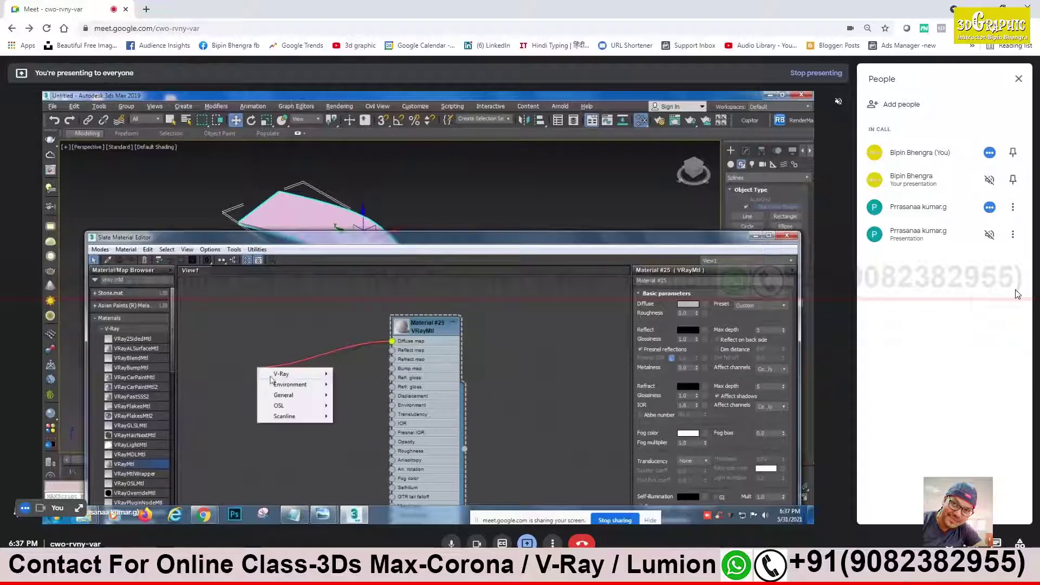
Load a Desktop image as a Bitmap in Material #25's diffuse map
{"action": "mouse_move", "coordinate": [284, 374]}
{"action": "mouse_move", "coordinate": [284, 395]}
{"action": "left_click", "coordinate": [359, 142]}
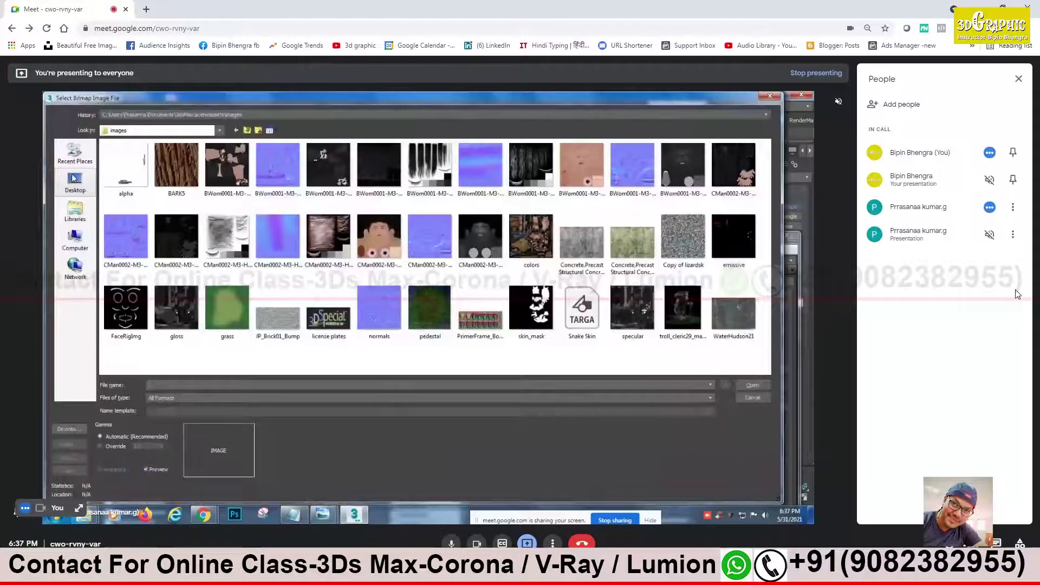
{"action": "left_click", "coordinate": [76, 183]}
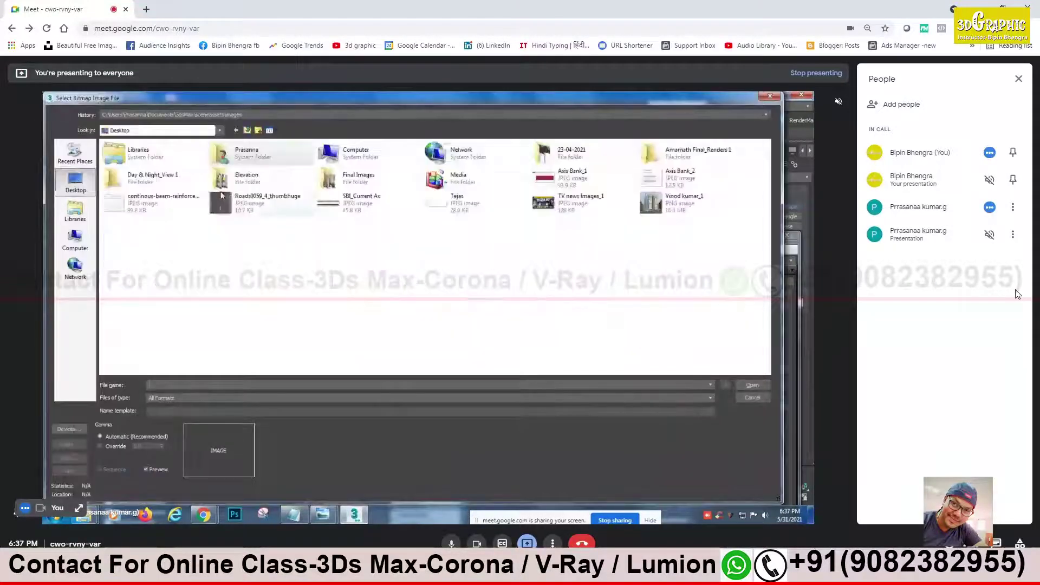
{"action": "double_click", "coordinate": [247, 201]}
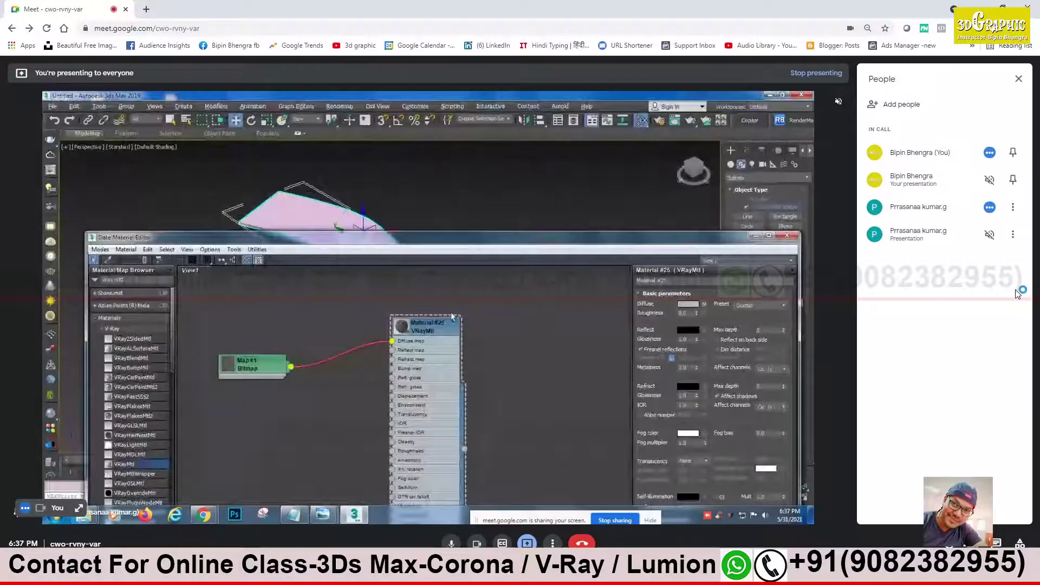
{"action": "left_click_drag", "start_coordinate": [425, 336], "coordinate": [373, 343]}
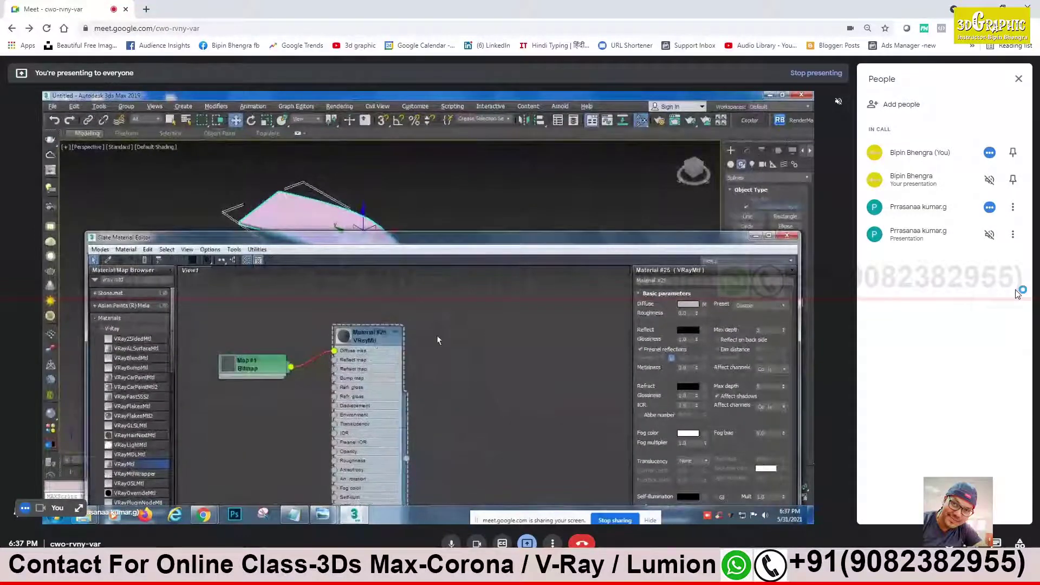
{"action": "left_click_drag", "start_coordinate": [325, 237], "coordinate": [282, 321]}
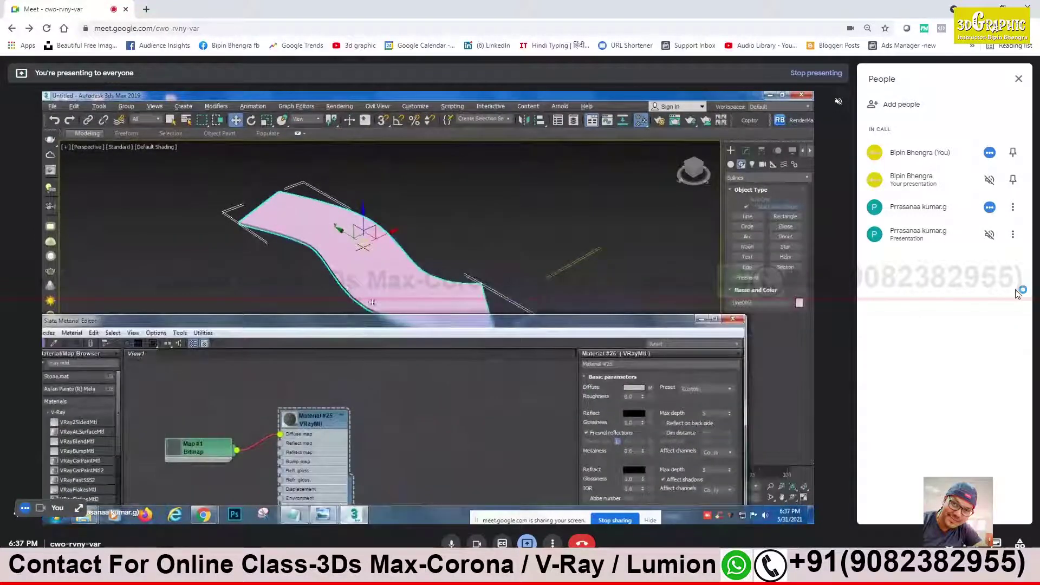
Enable Gen. Mapping Coords in the road's Sweep parameters
{"action": "left_click", "coordinate": [746, 150]}
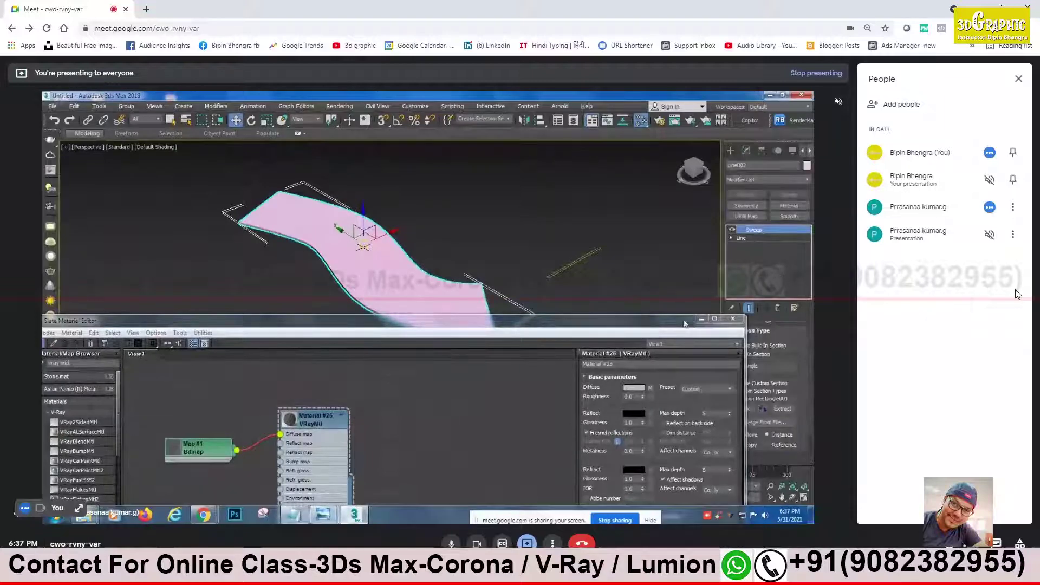
{"action": "left_click_drag", "start_coordinate": [684, 323], "coordinate": [608, 309]}
{"action": "scroll", "coordinate": [802, 410], "scroll_direction": "down", "scroll_amount": 1}
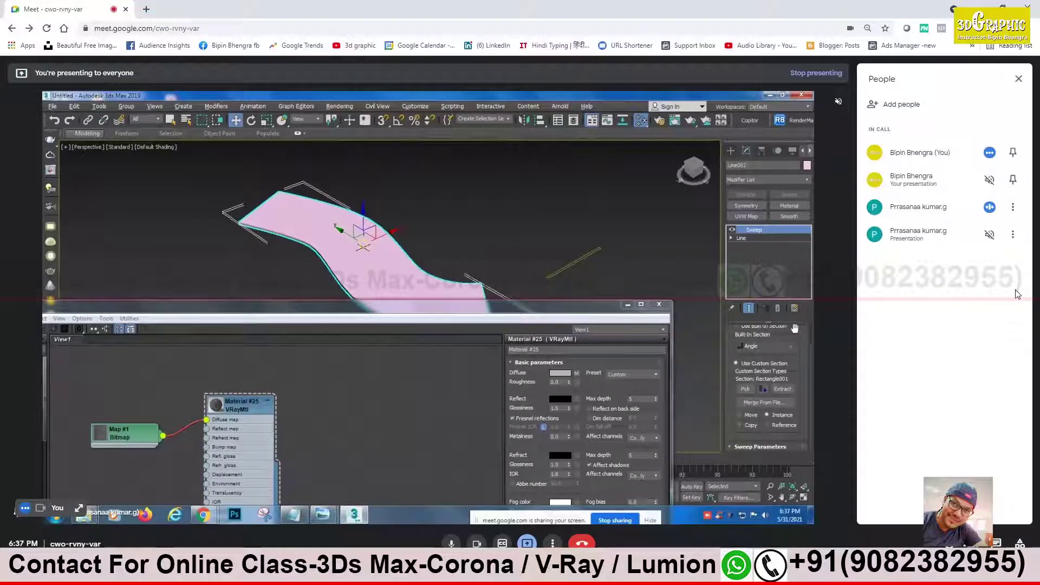
{"action": "scroll", "coordinate": [731, 446], "scroll_direction": "down", "scroll_amount": 5}
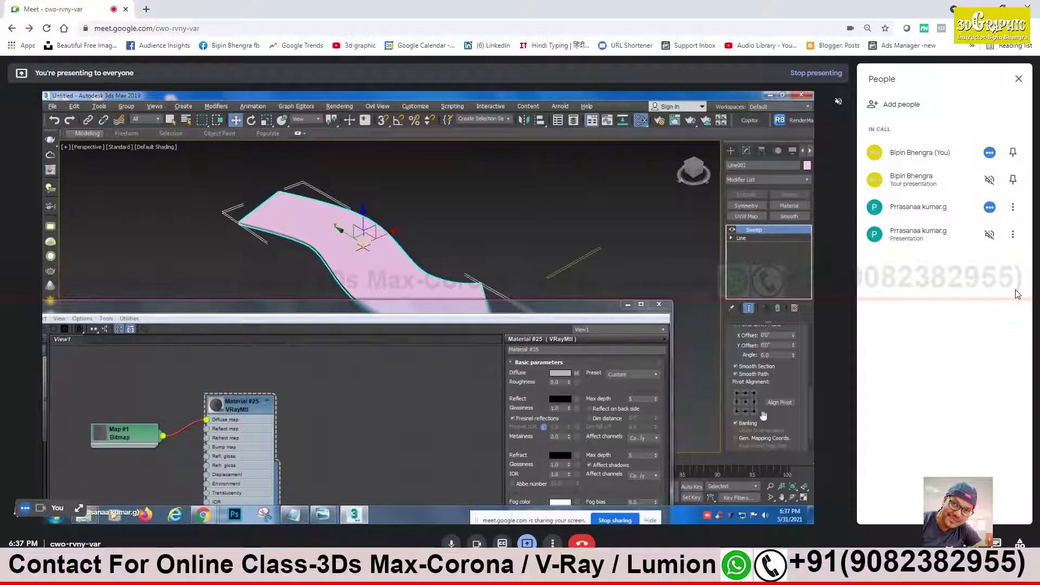
{"action": "left_click", "coordinate": [737, 440]}
Assign Material #25 to the road, show it shaded in the viewport, and reselect the road
{"action": "left_click", "coordinate": [560, 219]}
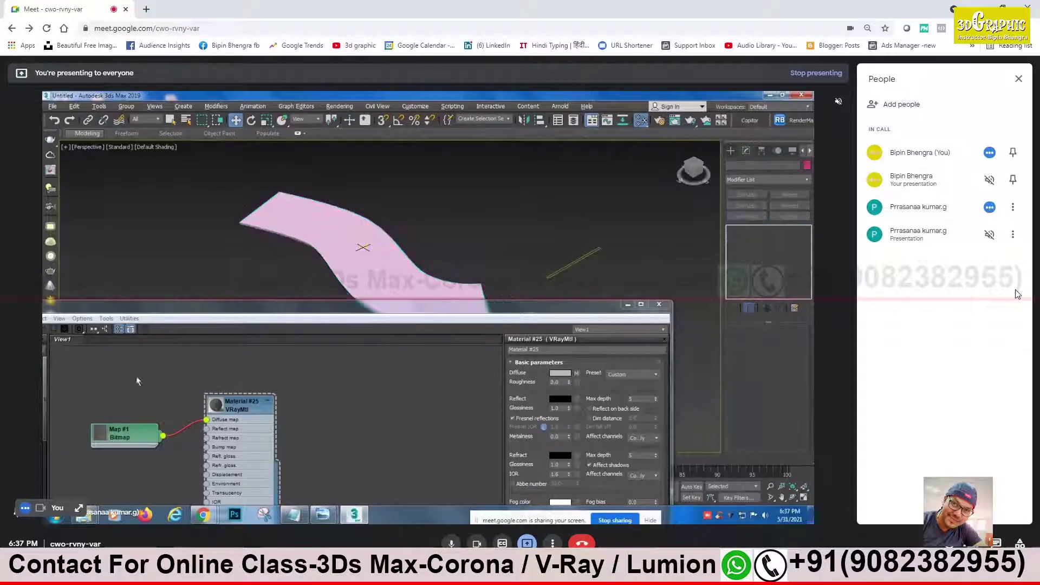
{"action": "left_click", "coordinate": [341, 253]}
{"action": "left_click_drag", "start_coordinate": [142, 306], "coordinate": [250, 324]}
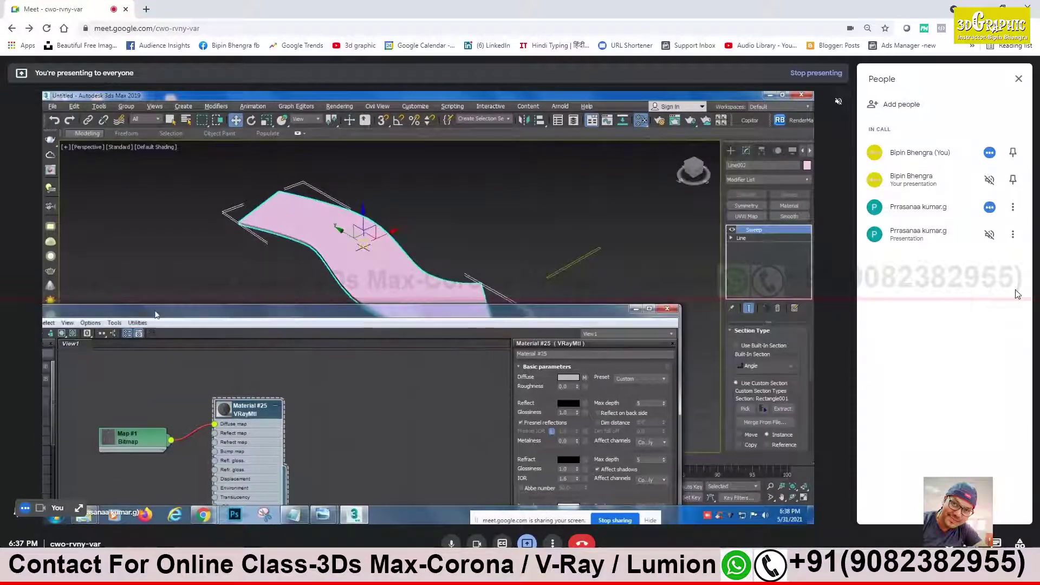
{"action": "left_click", "coordinate": [111, 345]}
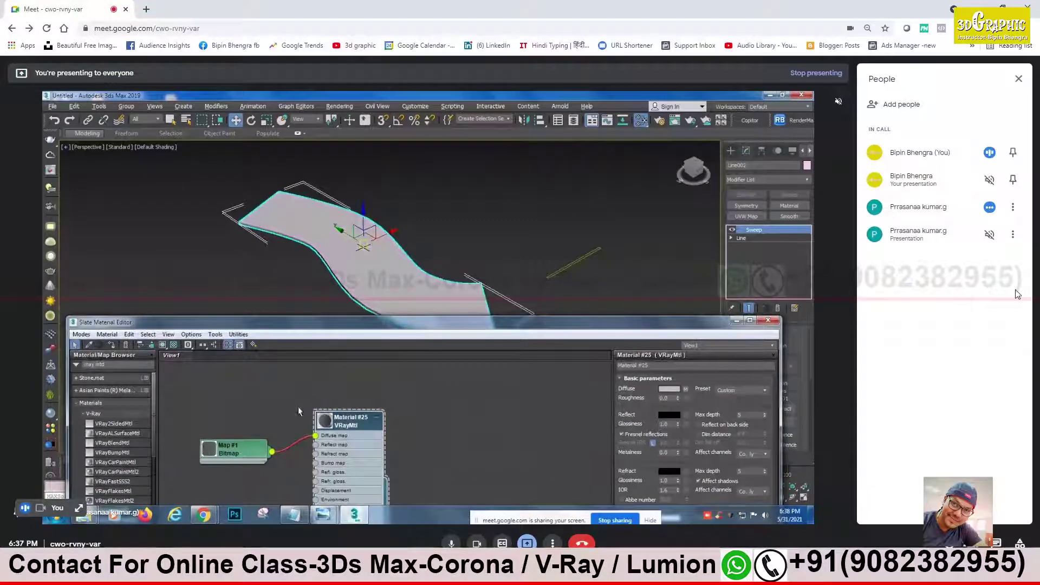
{"action": "left_click", "coordinate": [163, 345]}
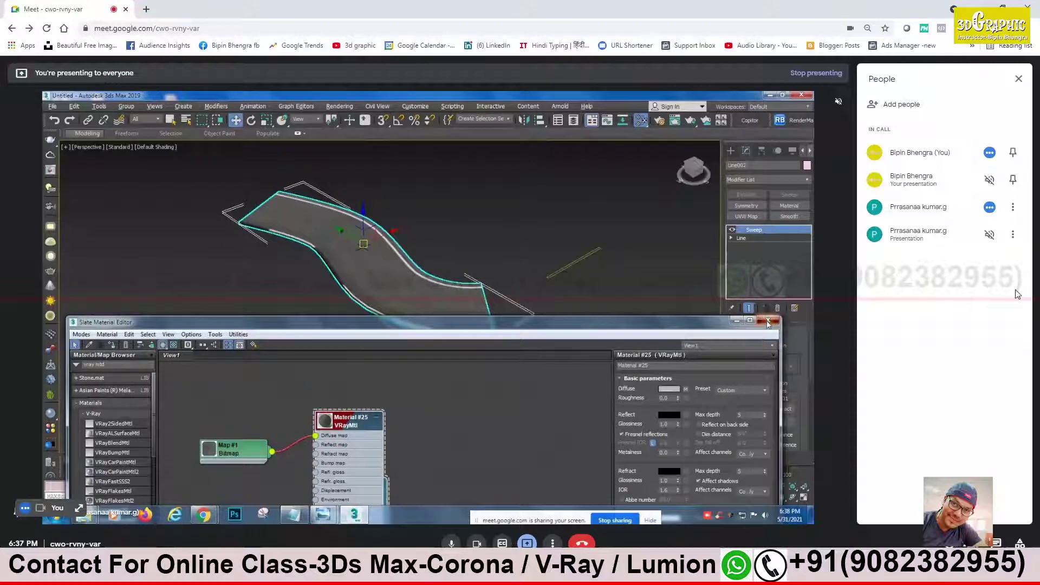
{"action": "left_click", "coordinate": [768, 320]}
{"action": "left_click", "coordinate": [558, 221]}
{"action": "scroll", "coordinate": [393, 246], "scroll_direction": "up", "scroll_amount": 3}
{"action": "left_click", "coordinate": [393, 247]}
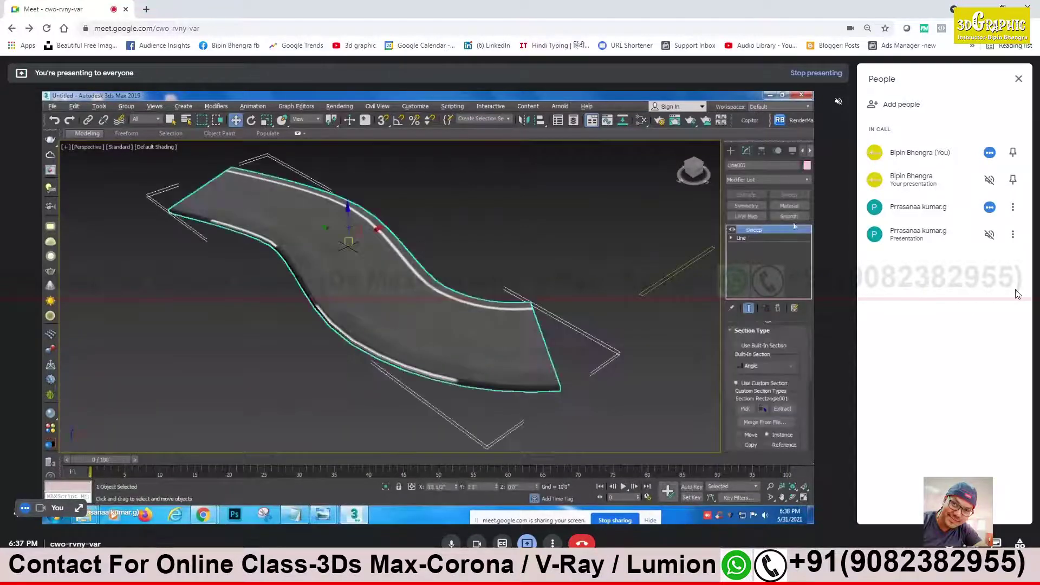
{"action": "left_click", "coordinate": [808, 178]}
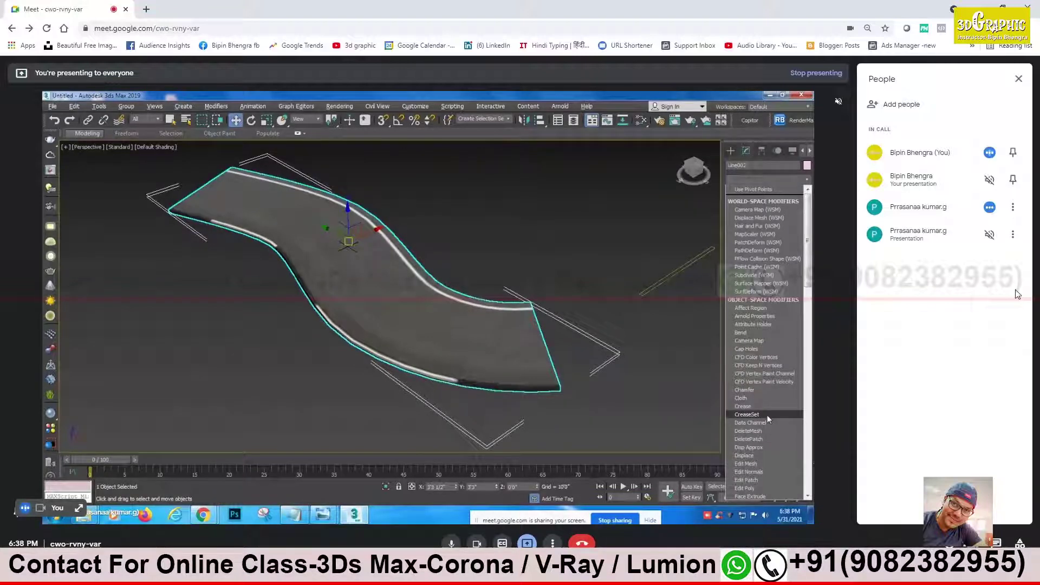
Add a UVW Xform to the road, raise U and V tiling, and set W Tile to 1
{"action": "key", "text": "x"}
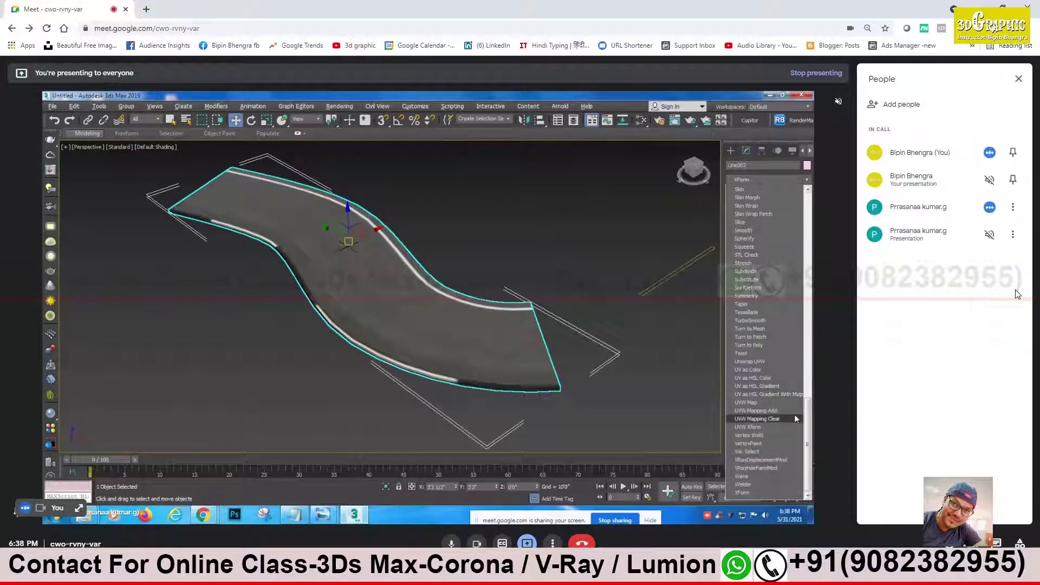
{"action": "left_click", "coordinate": [758, 427]}
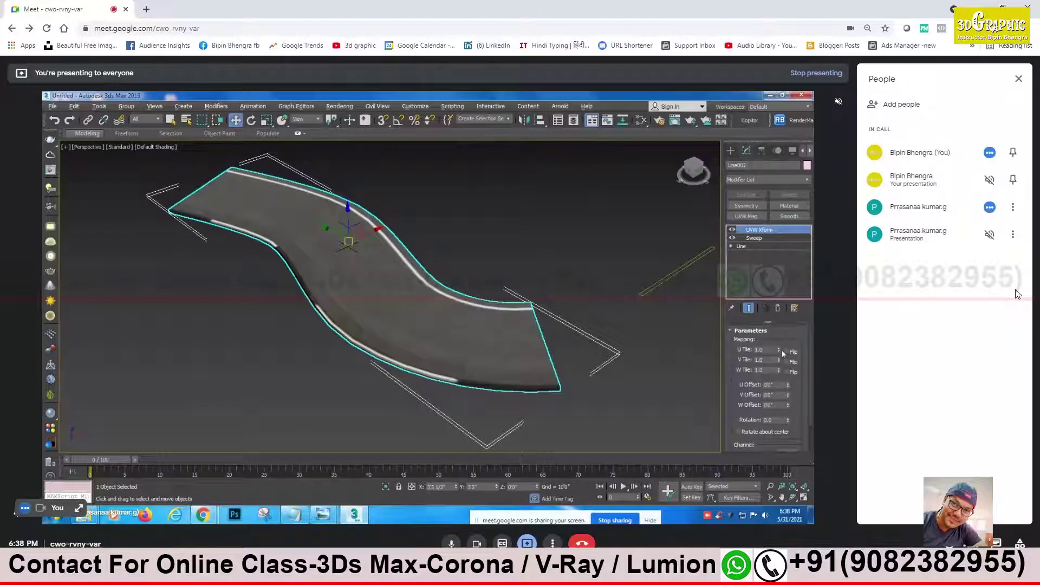
{"action": "left_click_drag", "start_coordinate": [779, 349], "coordinate": [801, 308]}
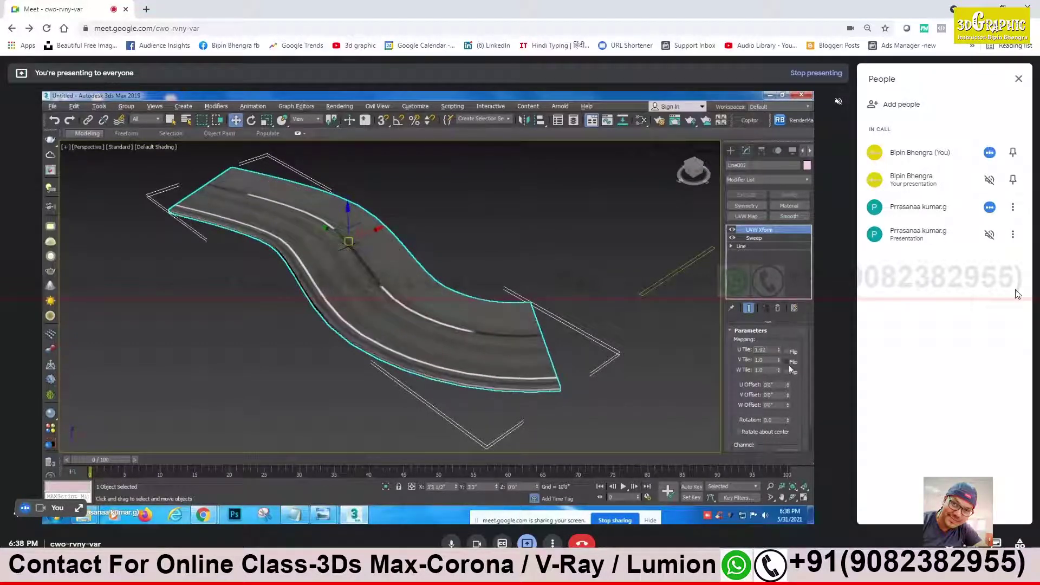
{"action": "mouse_move", "coordinate": [779, 358]}
{"action": "left_mouse_down"}
{"action": "mouse_move", "coordinate": [783, 337]}
{"action": "mouse_move", "coordinate": [778, 372]}
{"action": "left_mouse_up"}
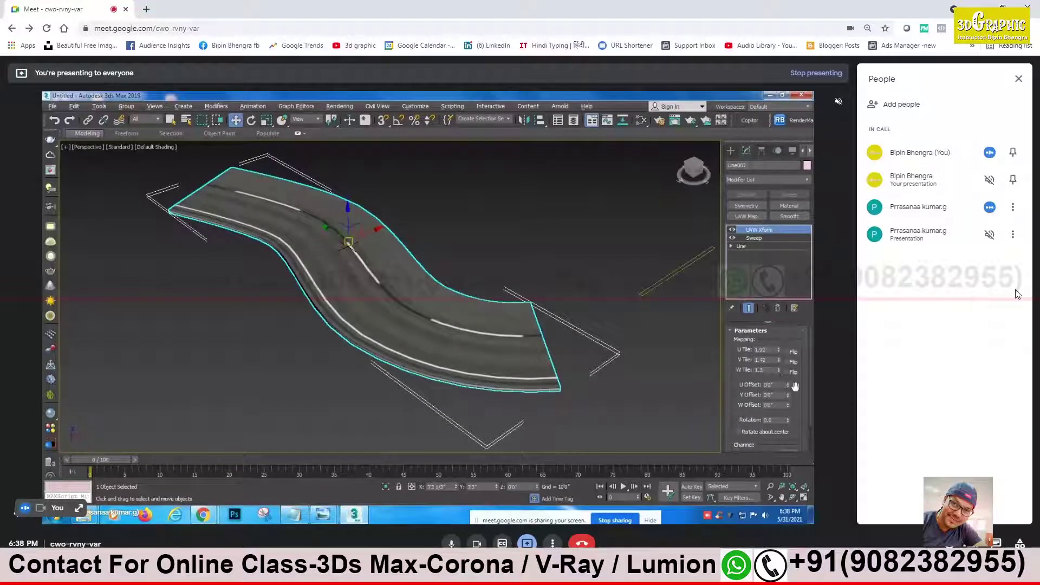
{"action": "type", "text": "1"}
{"action": "key", "text": "Tab"}
{"action": "left_click_drag", "start_coordinate": [792, 372], "coordinate": [792, 378]}
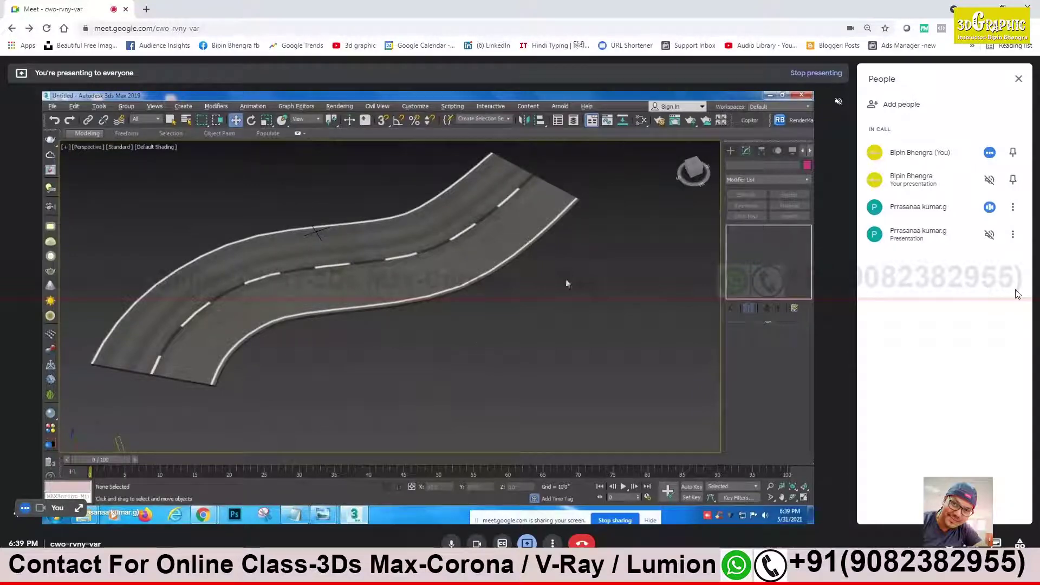
Bring up the Slate Material Editor to swap the road's diffuse texture
{"action": "key", "text": "m"}
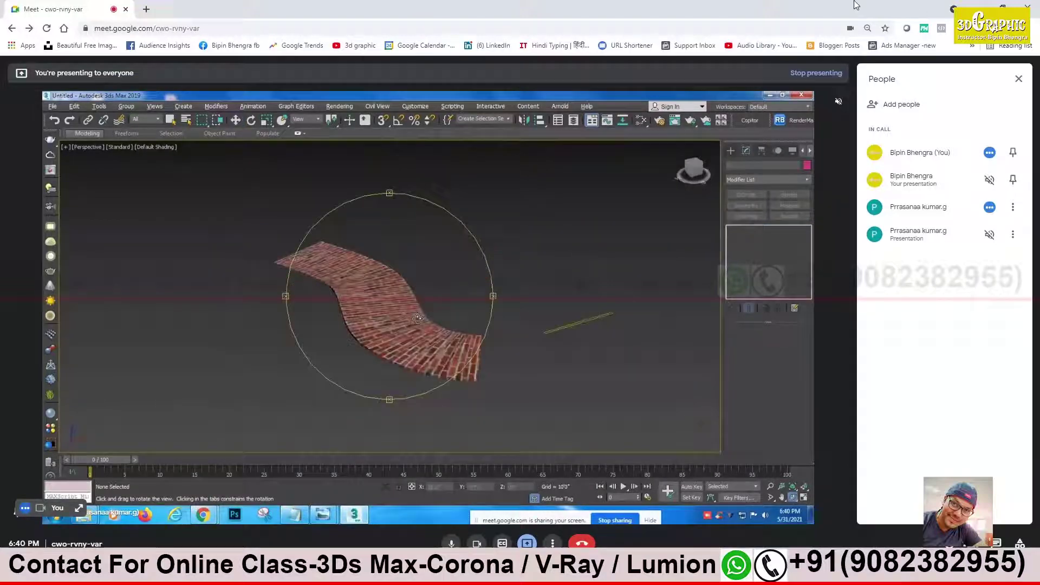
Shrink and minimize the Meet window, then orbit the local green extruded road
{"action": "left_click_drag", "start_coordinate": [54, 11], "coordinate": [38, 87]}
{"action": "left_click", "coordinate": [436, 72]}
{"action": "middle_click_drag", "start_coordinate": [372, 251], "coordinate": [361, 244], "text": "alt"}
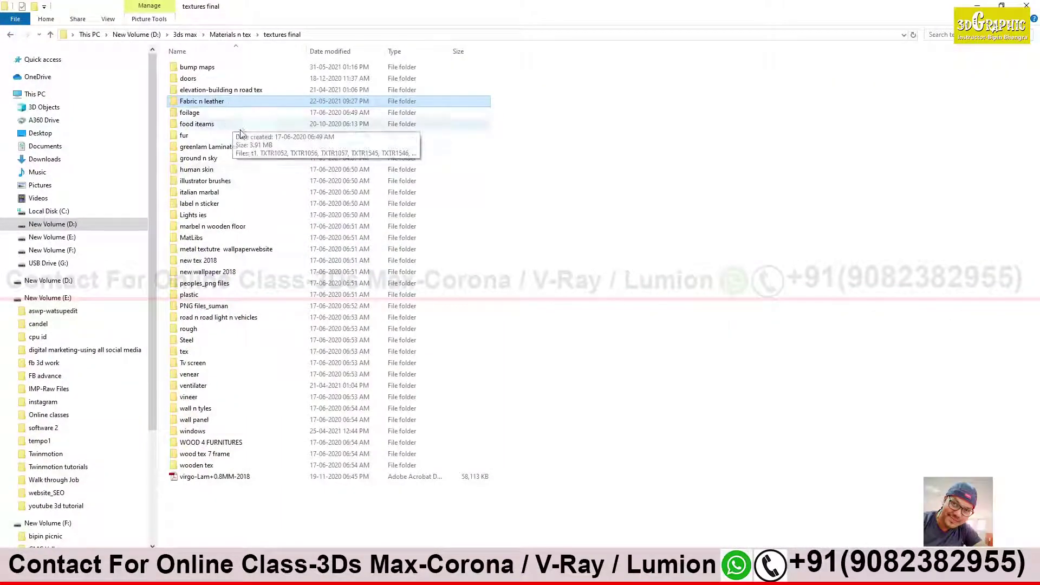
Navigate up to the 3ds max folder and open Materials n tex, then Megascan tex-imp
{"action": "left_click", "coordinate": [235, 36]}
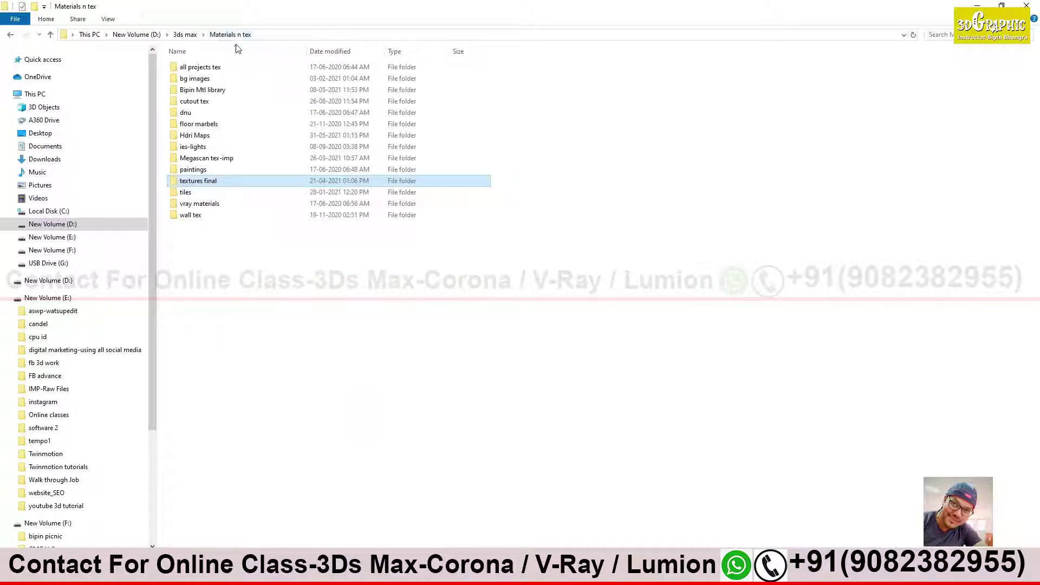
{"action": "key", "text": "alt+Tab"}
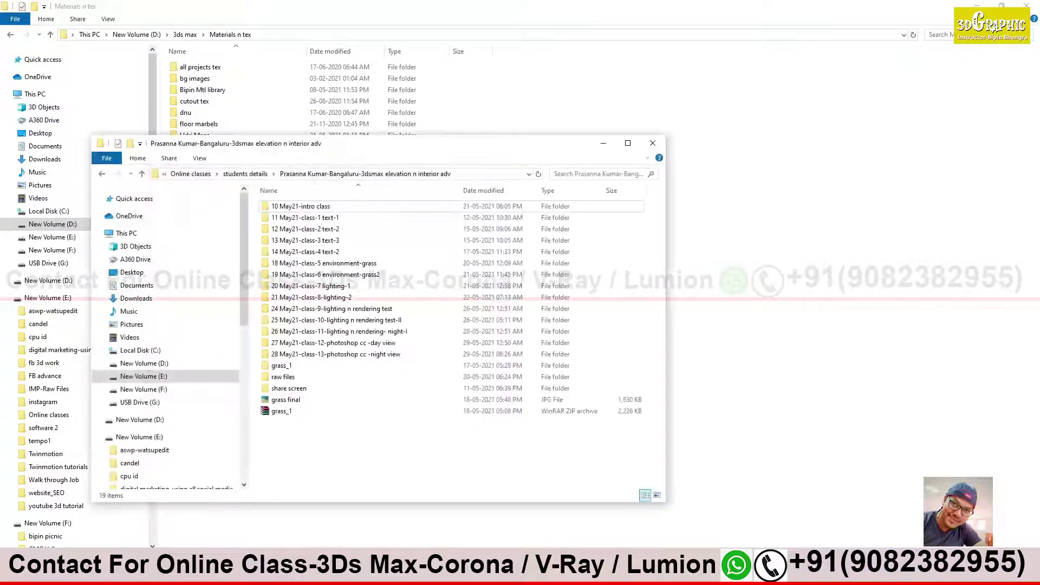
{"action": "double_click", "coordinate": [285, 377]}
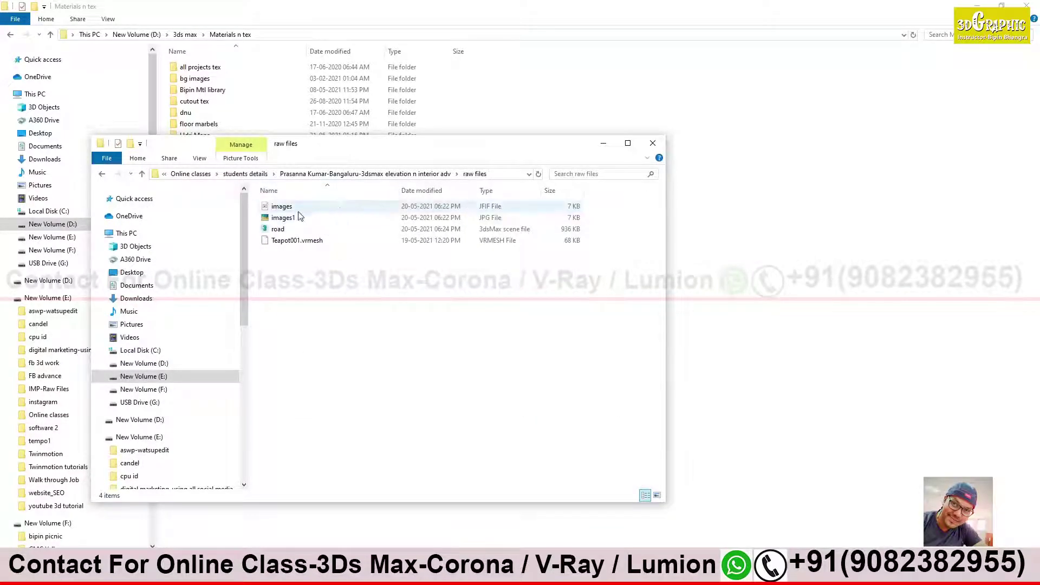
{"action": "left_click", "coordinate": [398, 173]}
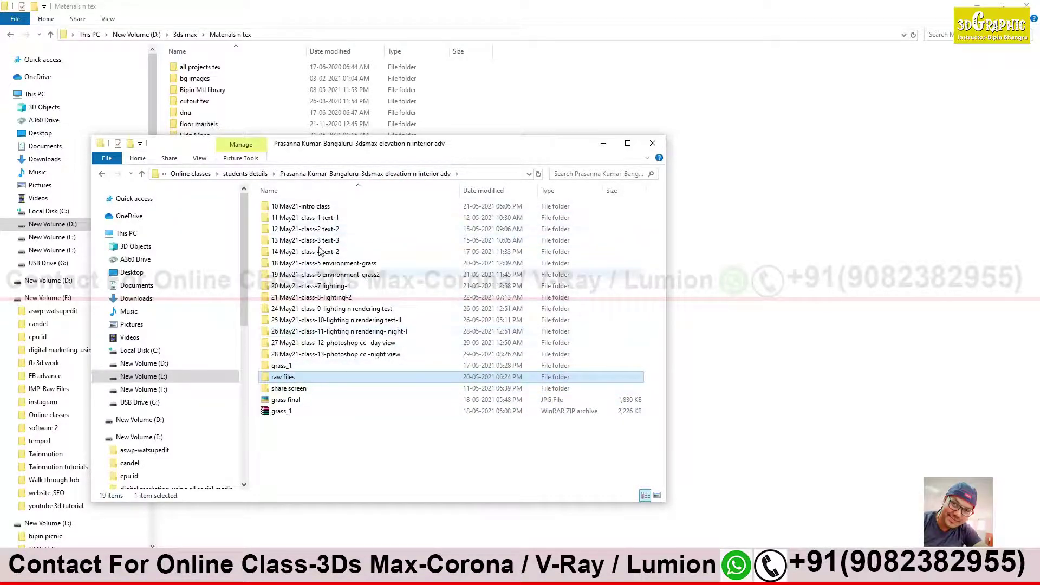
{"action": "left_click", "coordinate": [247, 174]}
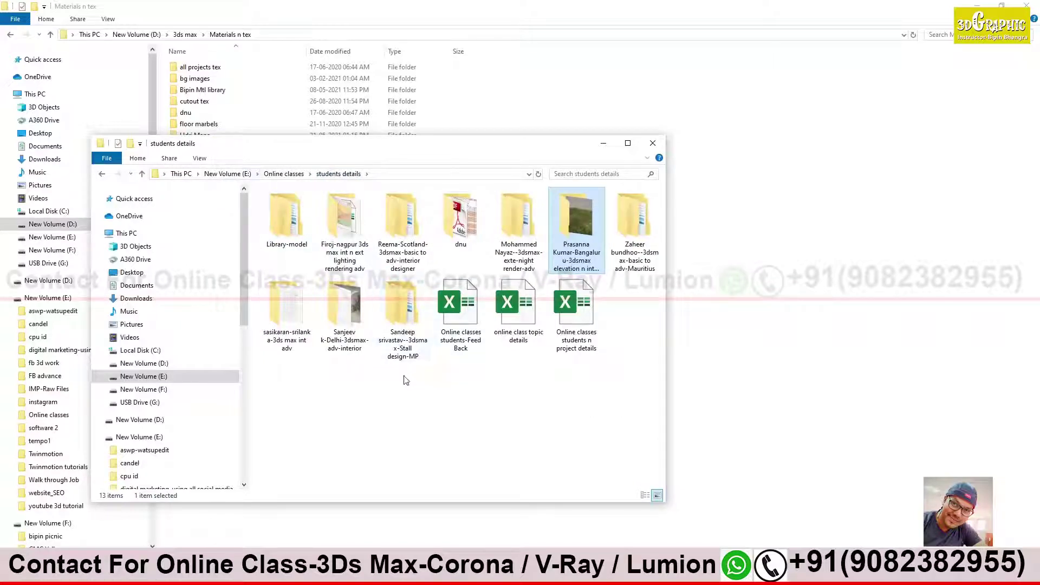
{"action": "left_click", "coordinate": [603, 143]}
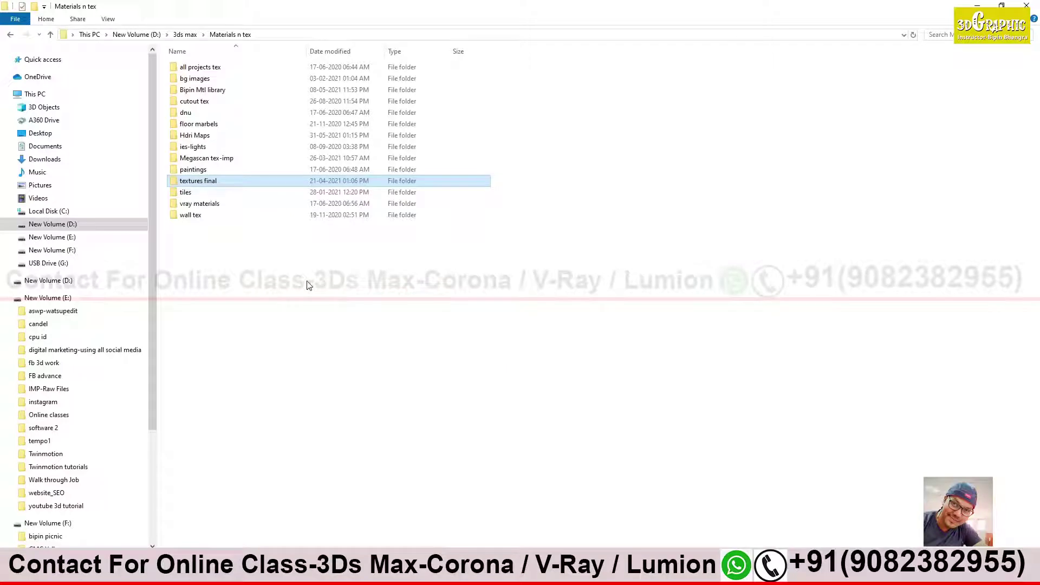
{"action": "left_click", "coordinate": [187, 35]}
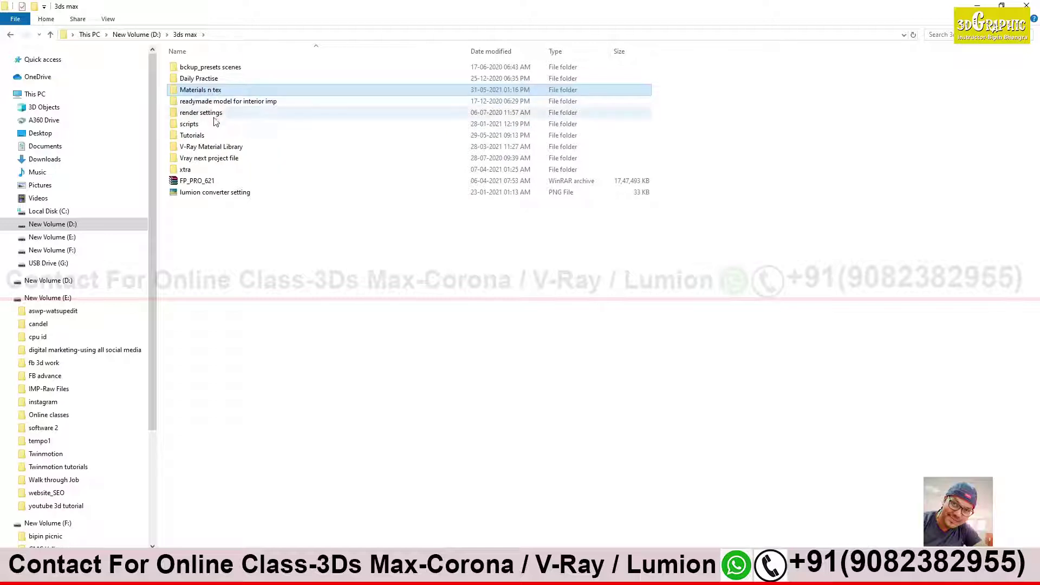
{"action": "double_click", "coordinate": [207, 92]}
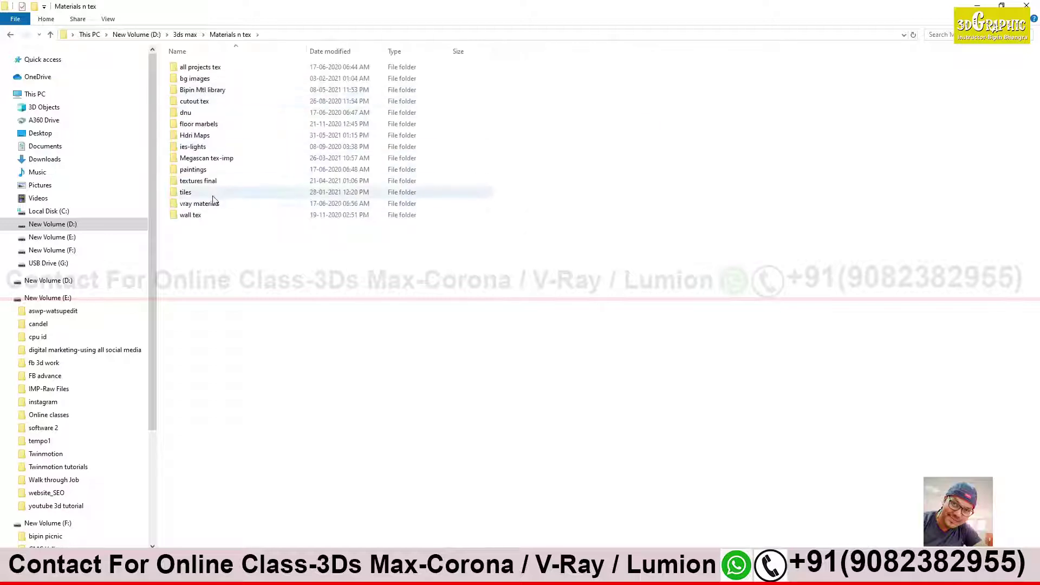
{"action": "double_click", "coordinate": [212, 157]}
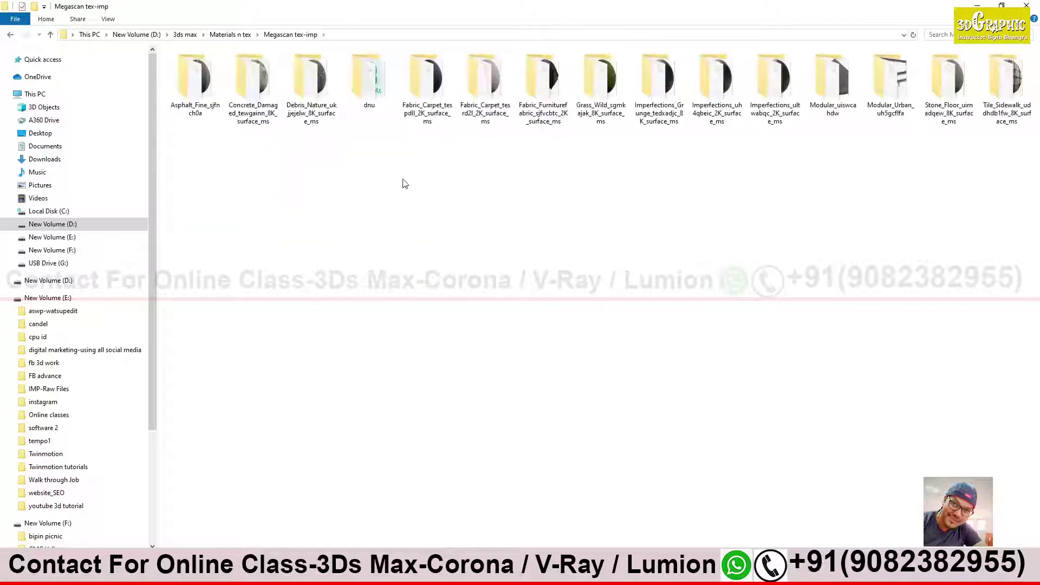
Browse the Megascan folders and open Tile_Sidewalk_uddhdb1fw_8K_surface_ms
{"action": "left_click", "coordinate": [249, 104]}
{"action": "left_click", "coordinate": [303, 113]}
{"action": "left_click", "coordinate": [374, 116]}
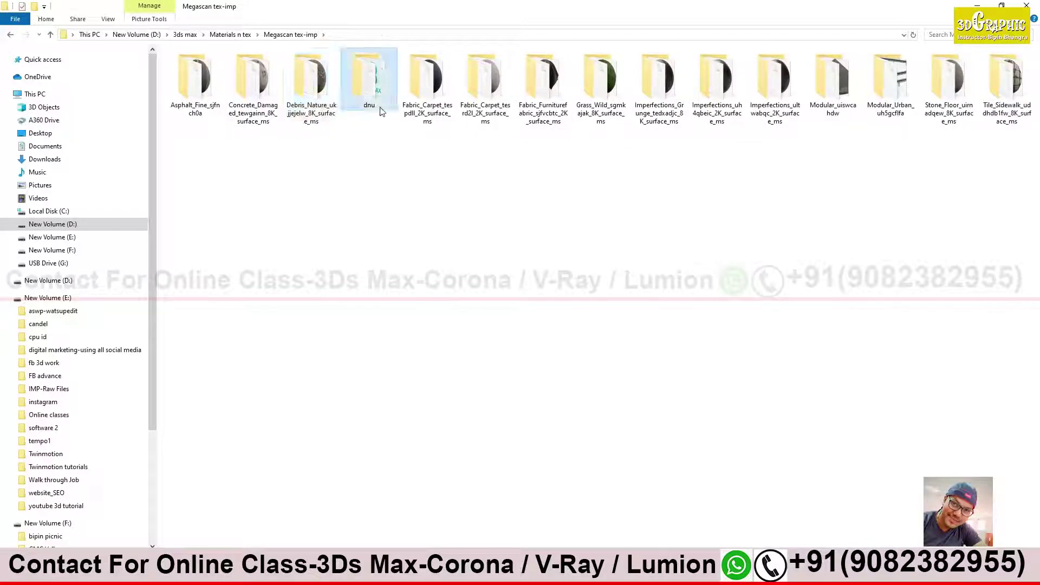
{"action": "left_click", "coordinate": [437, 118]}
{"action": "left_click", "coordinate": [485, 115]}
{"action": "left_click", "coordinate": [543, 115]}
{"action": "left_click", "coordinate": [601, 115]}
{"action": "left_click", "coordinate": [658, 115]}
{"action": "left_click", "coordinate": [717, 115]}
{"action": "left_click", "coordinate": [774, 115]}
{"action": "left_click", "coordinate": [832, 111]}
{"action": "left_click", "coordinate": [891, 111]}
{"action": "left_click", "coordinate": [943, 115]}
{"action": "left_click", "coordinate": [1007, 121]}
{"action": "double_click", "coordinate": [1003, 98]}
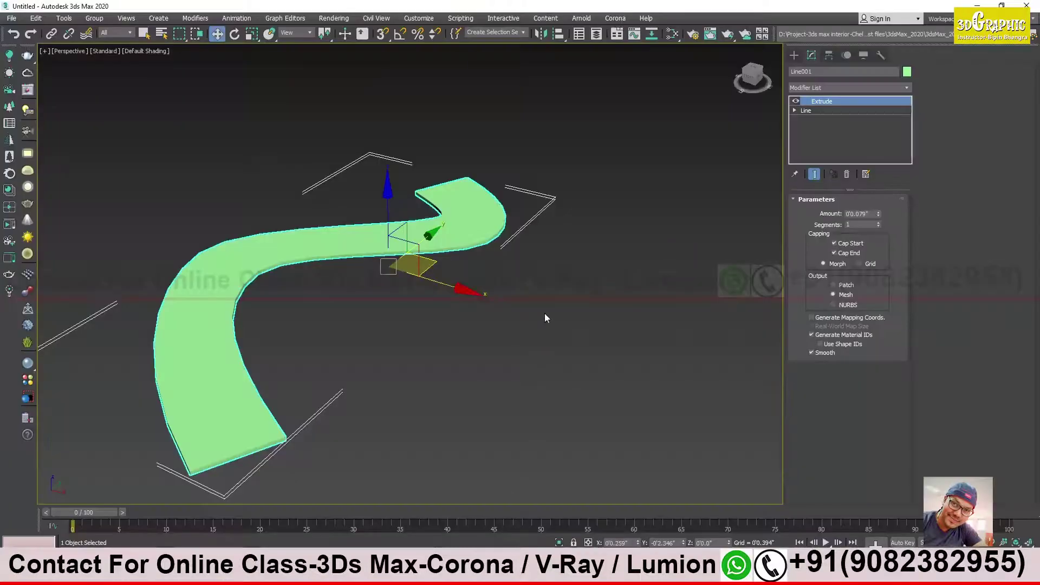
Drag the uddhdb1fw_8K_Albedo image into the Slate editor as a Bitmap node; untick Gen. Mapping Coords
{"action": "key", "text": "m"}
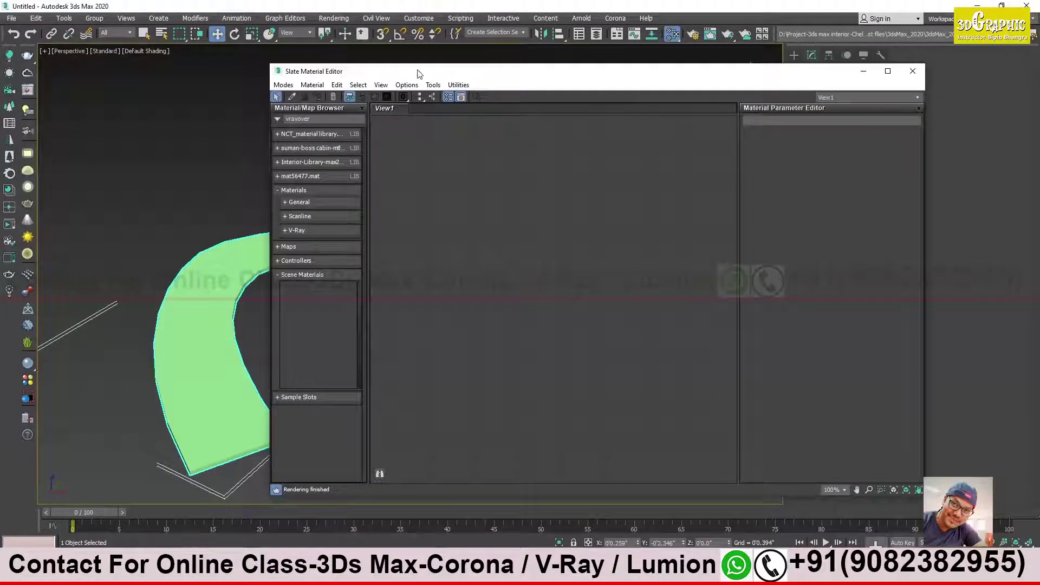
{"action": "left_click_drag", "start_coordinate": [426, 71], "coordinate": [499, 71]}
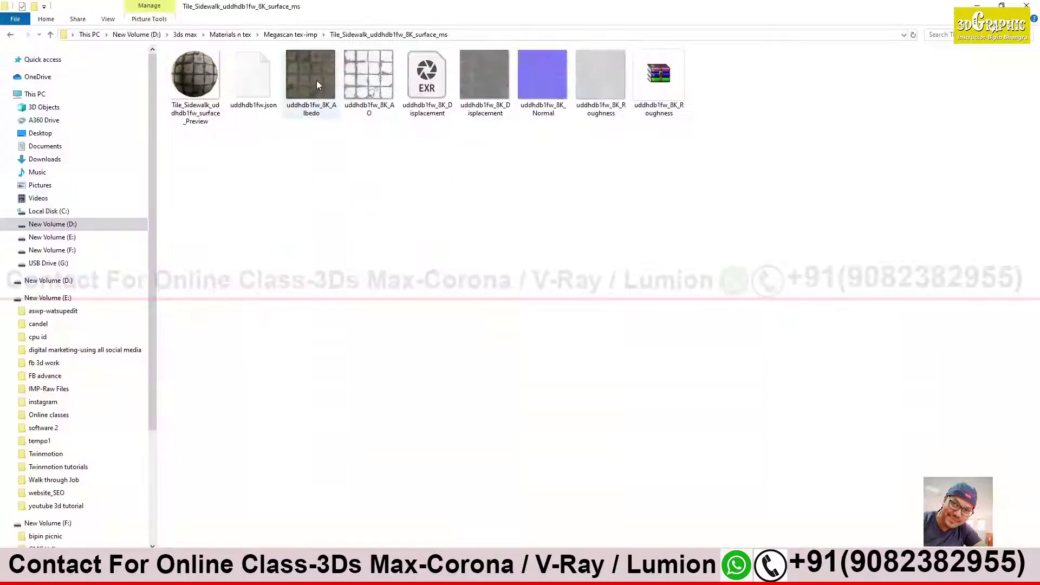
{"action": "mouse_move", "coordinate": [441, 8]}
{"action": "left_mouse_down"}
{"action": "mouse_move", "coordinate": [484, 416]}
{"action": "mouse_move", "coordinate": [376, 257]}
{"action": "left_mouse_up"}
{"action": "left_click_drag", "start_coordinate": [398, 320], "coordinate": [658, 186]}
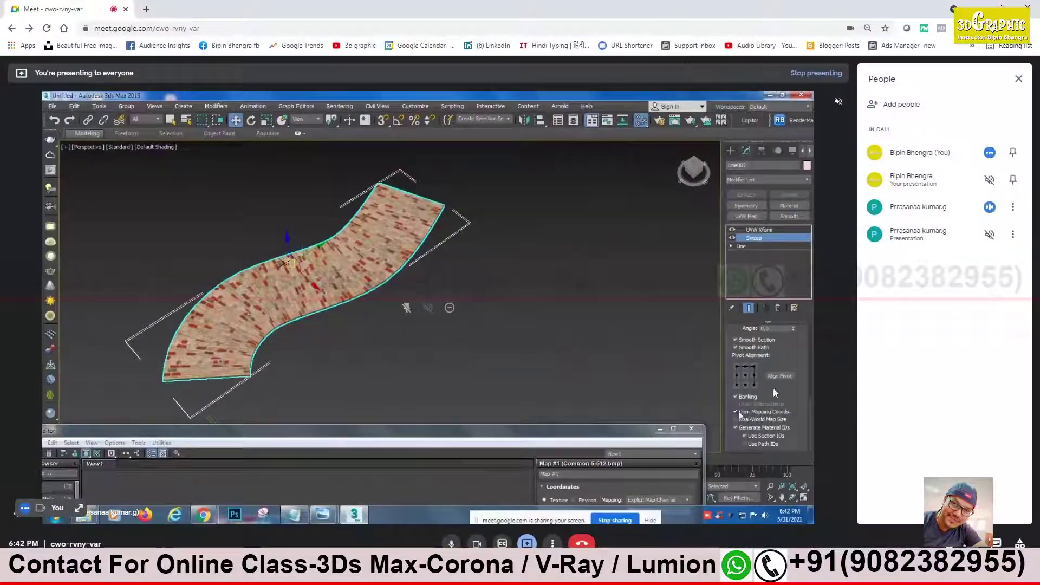
{"action": "left_click", "coordinate": [737, 413]}
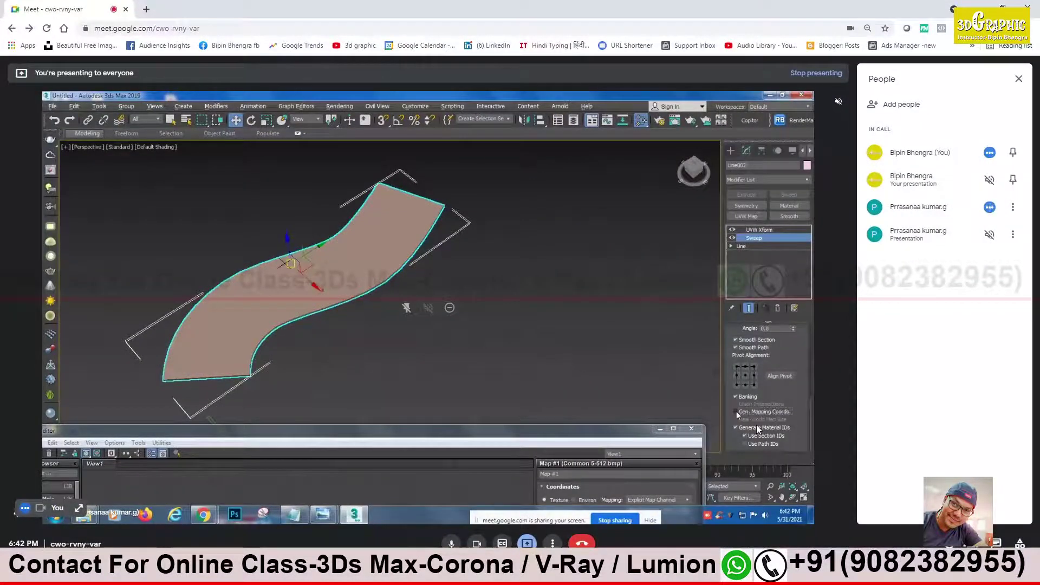
Re-enable Gen. Mapping Coords. on the sweep so the bricks show, then deselect it and zoom out
{"action": "left_click", "coordinate": [736, 413]}
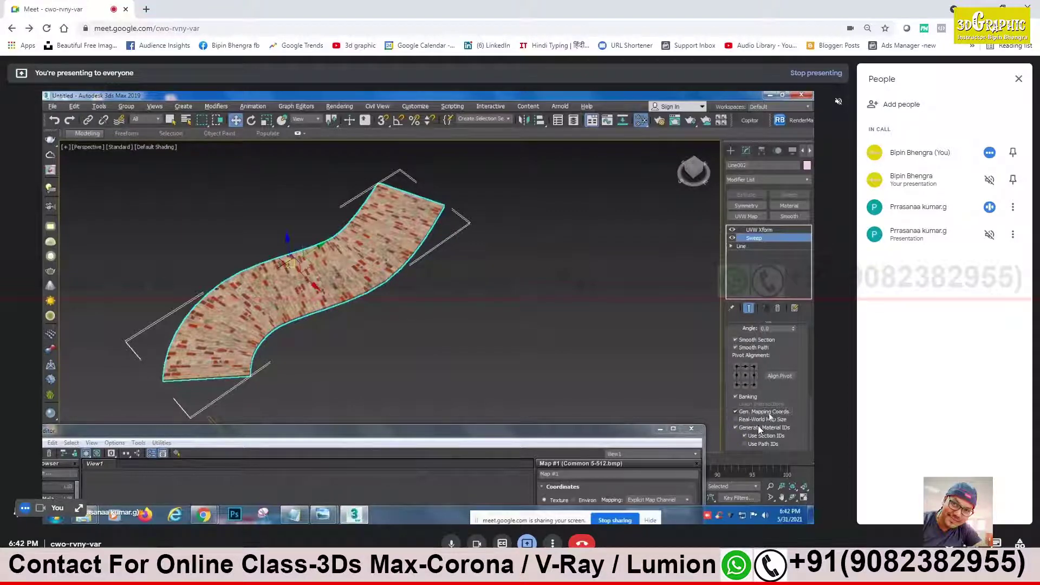
{"action": "key", "text": "ctrl+d"}
{"action": "scroll", "coordinate": [271, 287], "scroll_direction": "up", "scroll_amount": 3}
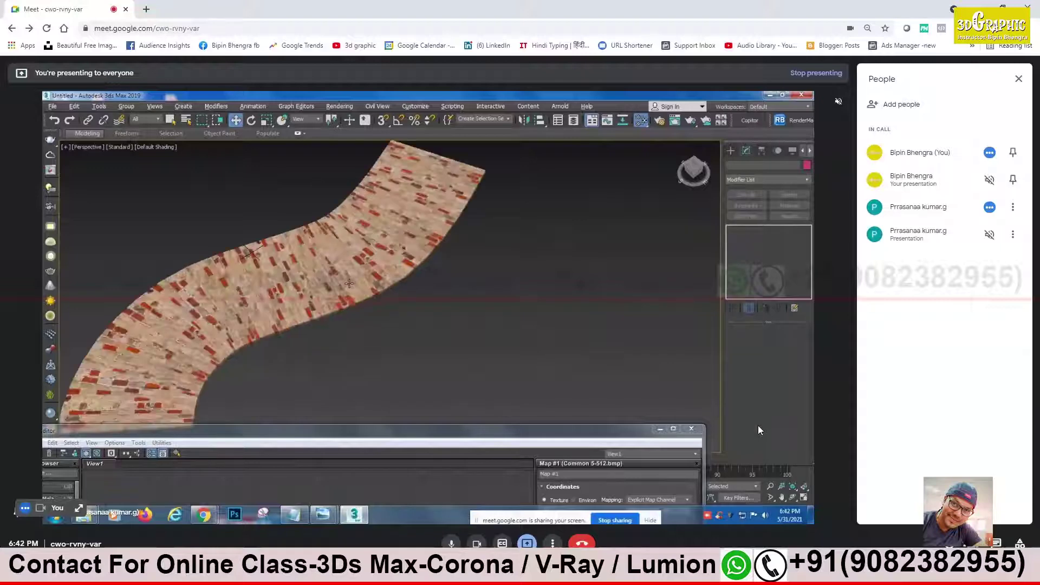
{"action": "scroll", "coordinate": [348, 283], "scroll_direction": "down", "scroll_amount": 3}
{"action": "scroll", "coordinate": [373, 279], "scroll_direction": "up", "scroll_amount": 3}
{"action": "scroll", "coordinate": [398, 277], "scroll_direction": "down", "scroll_amount": 3}
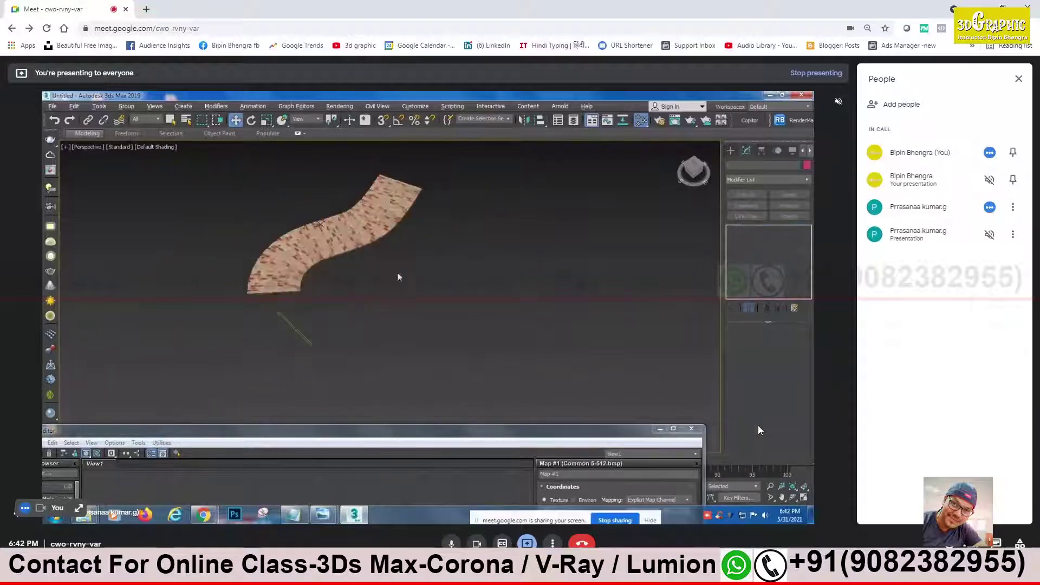
{"action": "left_click_drag", "start_coordinate": [389, 296], "coordinate": [483, 340]}
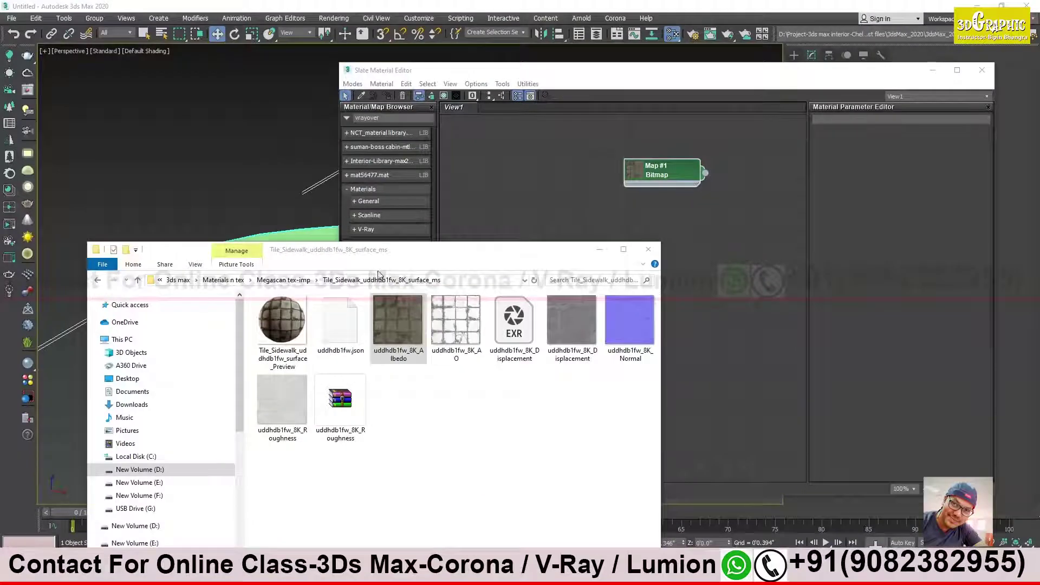
Minimize the texture folder, reposition the Slate Material Editor, and search the browser for 'vraym'
{"action": "left_click", "coordinate": [599, 250]}
{"action": "left_click_drag", "start_coordinate": [501, 71], "coordinate": [829, 227]}
{"action": "mouse_move", "coordinate": [476, 282]}
{"action": "middle_mouse_down", "text": "alt"}
{"action": "mouse_move", "coordinate": [446, 285]}
{"action": "mouse_move", "coordinate": [417, 257]}
{"action": "mouse_move", "coordinate": [522, 251]}
{"action": "mouse_move", "coordinate": [378, 252]}
{"action": "middle_mouse_up", "text": "alt"}
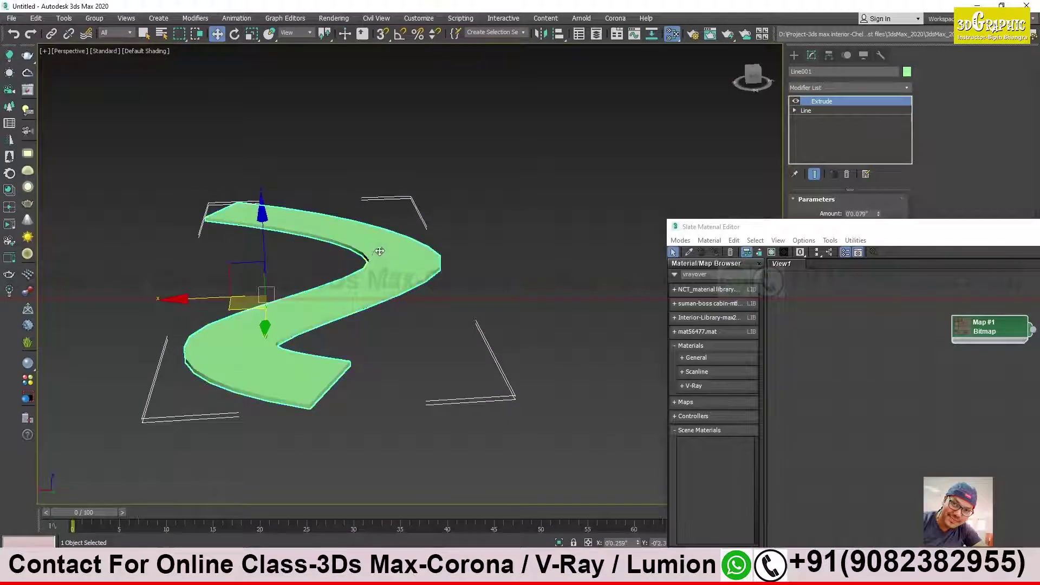
{"action": "scroll", "coordinate": [301, 286], "scroll_direction": "up", "scroll_amount": 3}
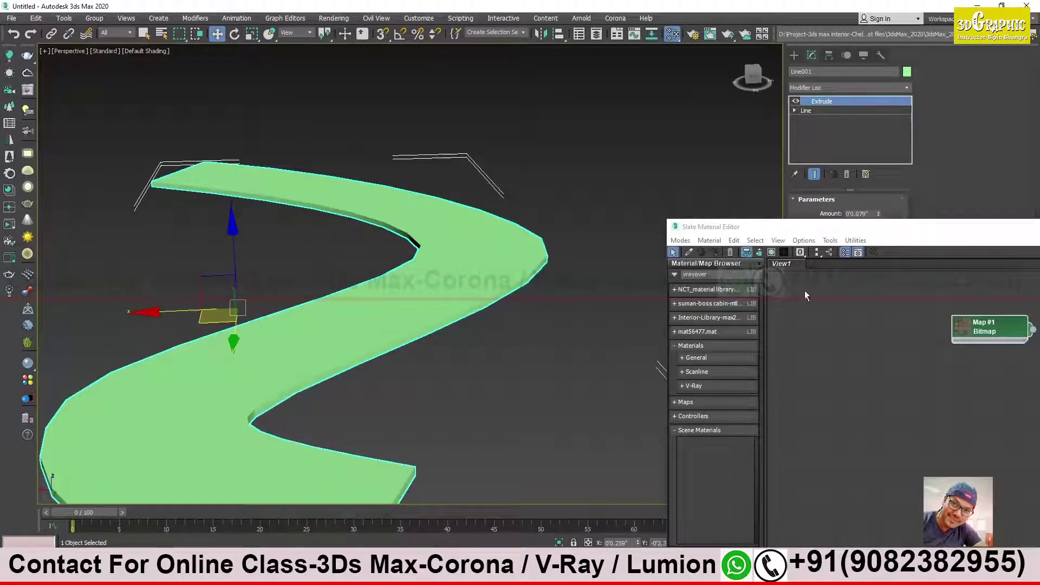
{"action": "left_click_drag", "start_coordinate": [792, 233], "coordinate": [498, 89]}
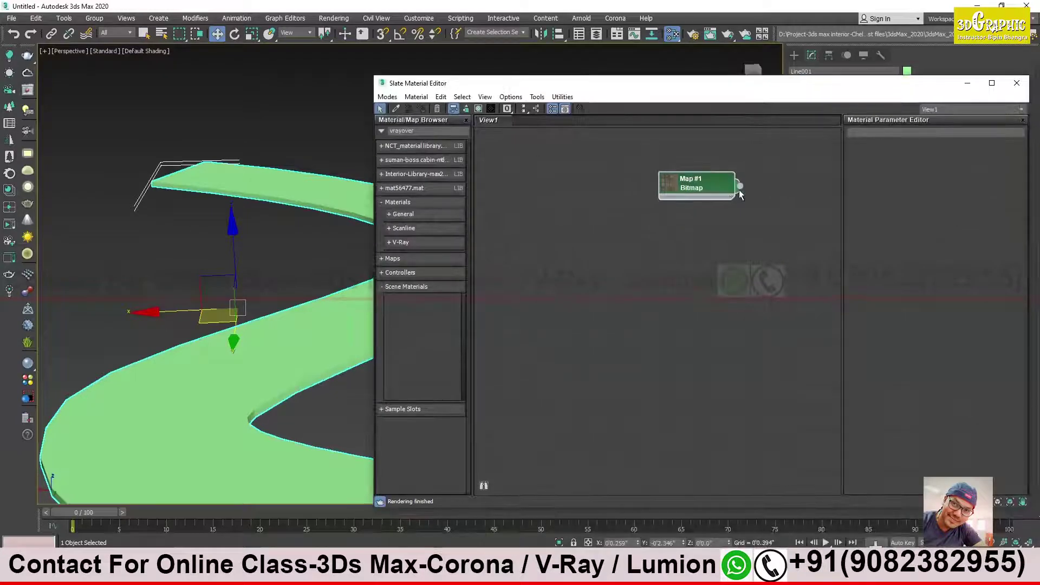
{"action": "left_click", "coordinate": [459, 131]}
{"action": "key", "text": "BackSpace"}
{"action": "key", "text": "BackSpace"}
{"action": "key", "text": "BackSpace"}
{"action": "type", "text": "m"}
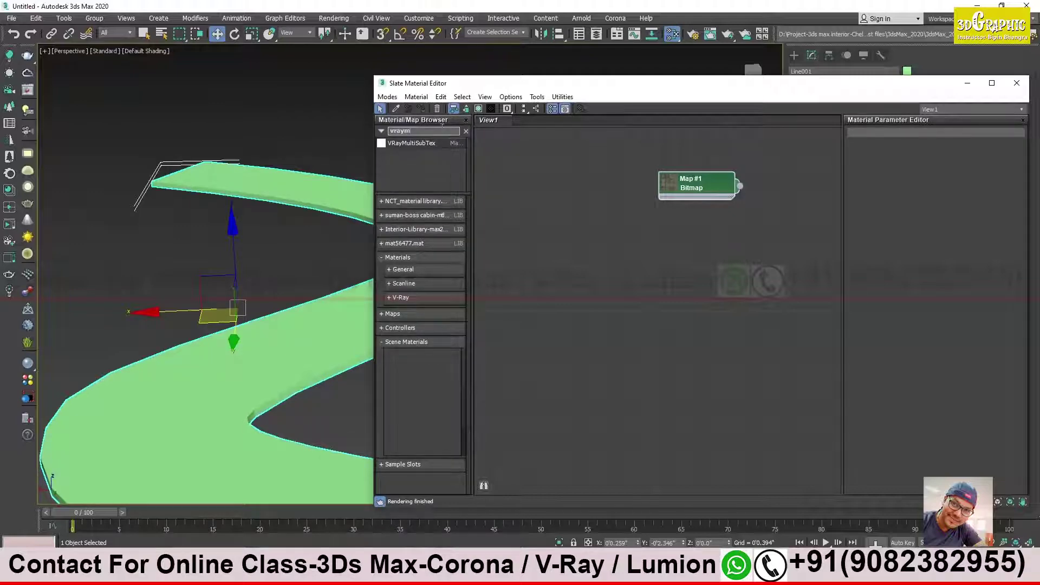
Set the active renderer to V-Ray 5 in Render Setup
{"action": "left_click", "coordinate": [693, 36]}
{"action": "left_click", "coordinate": [675, 117]}
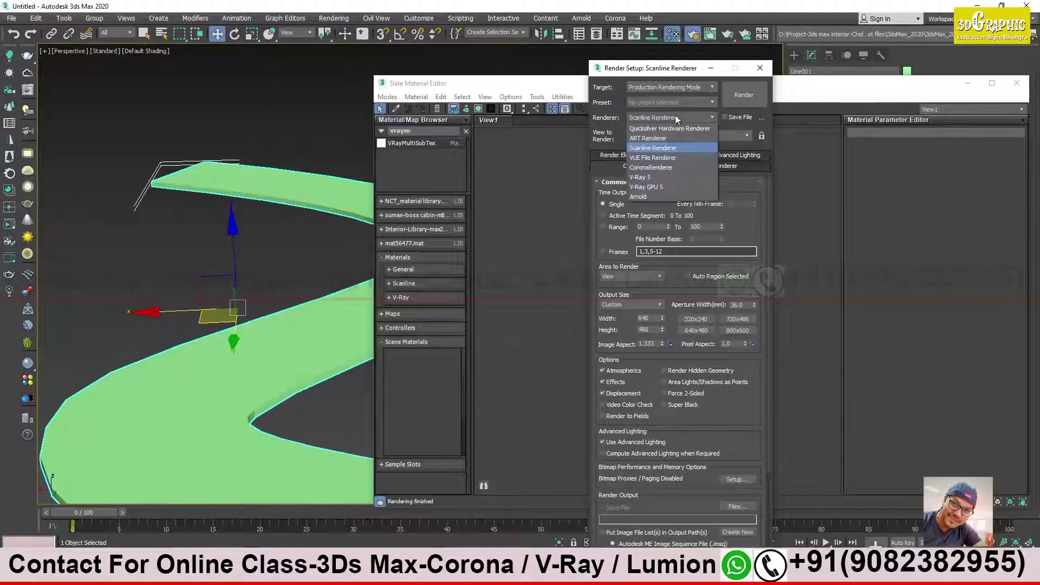
{"action": "left_click", "coordinate": [636, 178]}
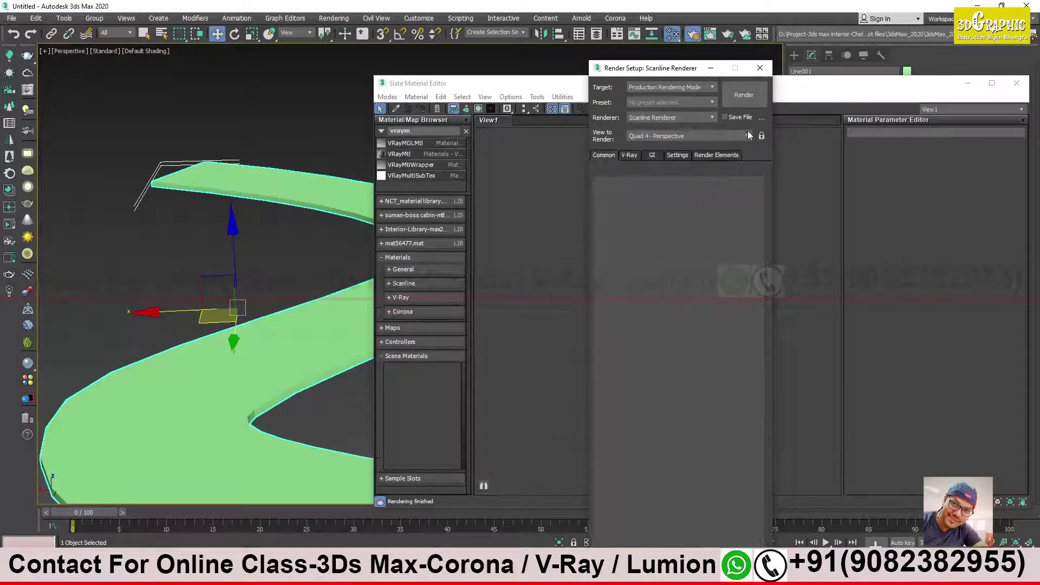
{"action": "left_click", "coordinate": [760, 68]}
Add a VRayMtl node, Material #25, and wire the Map #1 bitmap into its Diffuse
{"action": "left_click_drag", "start_coordinate": [399, 154], "coordinate": [591, 168]}
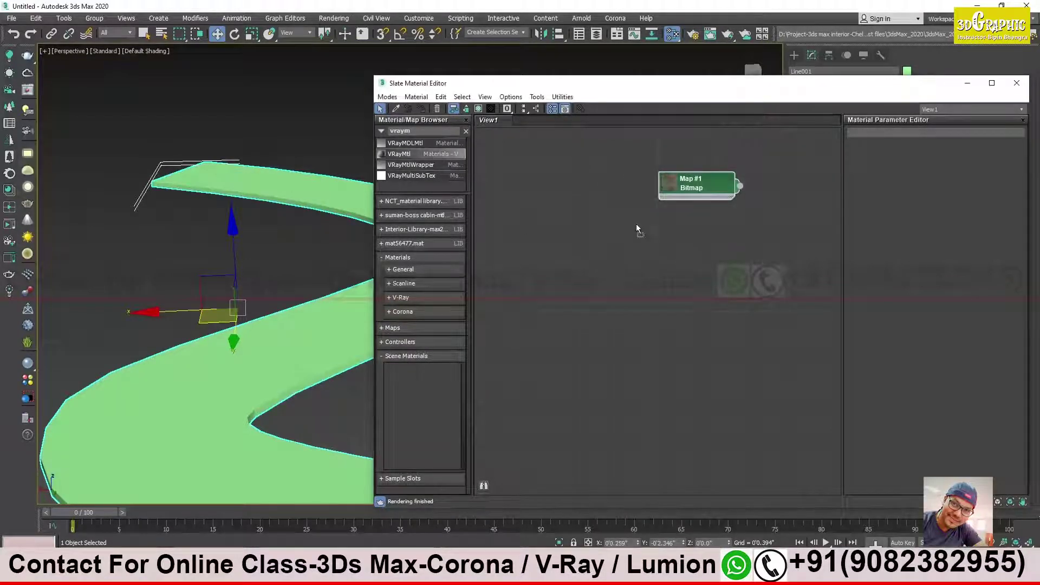
{"action": "left_click", "coordinate": [650, 169]}
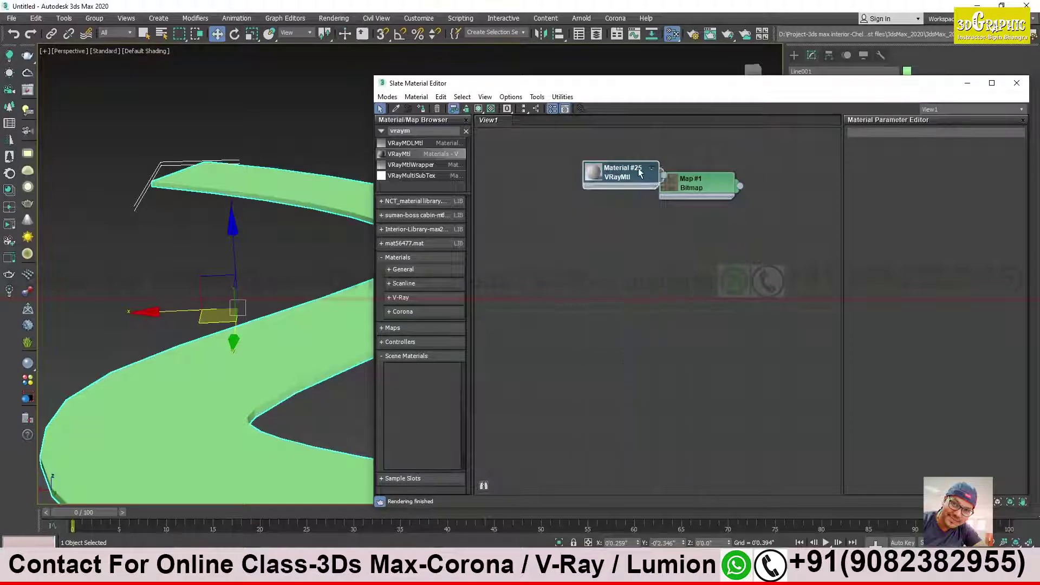
{"action": "left_click_drag", "start_coordinate": [623, 172], "coordinate": [799, 227]}
{"action": "left_click_drag", "start_coordinate": [694, 184], "coordinate": [648, 237]}
{"action": "left_click_drag", "start_coordinate": [800, 242], "coordinate": [750, 252]}
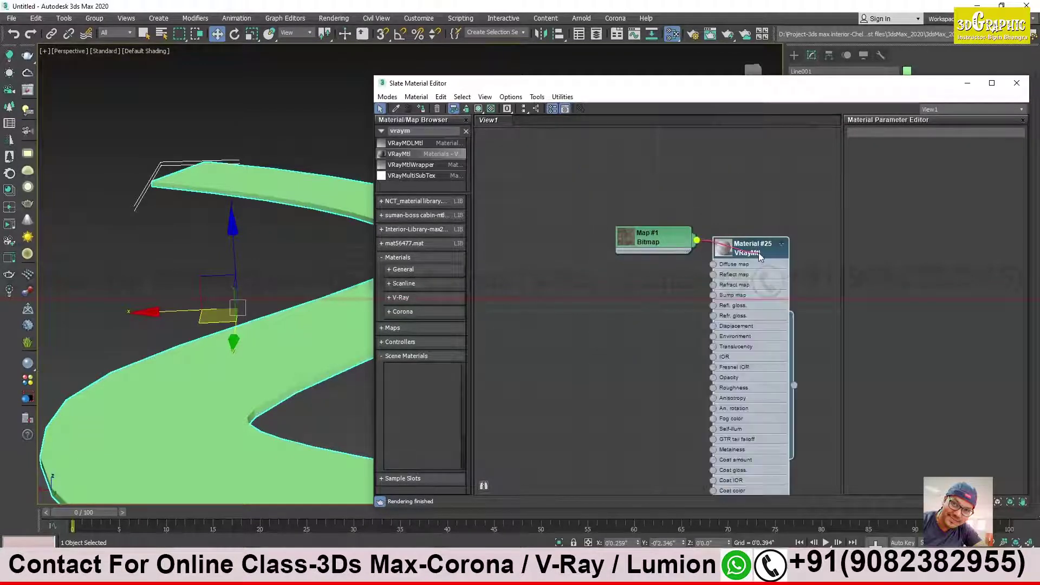
{"action": "left_click", "coordinate": [769, 269]}
{"action": "left_click_drag", "start_coordinate": [653, 241], "coordinate": [632, 264]}
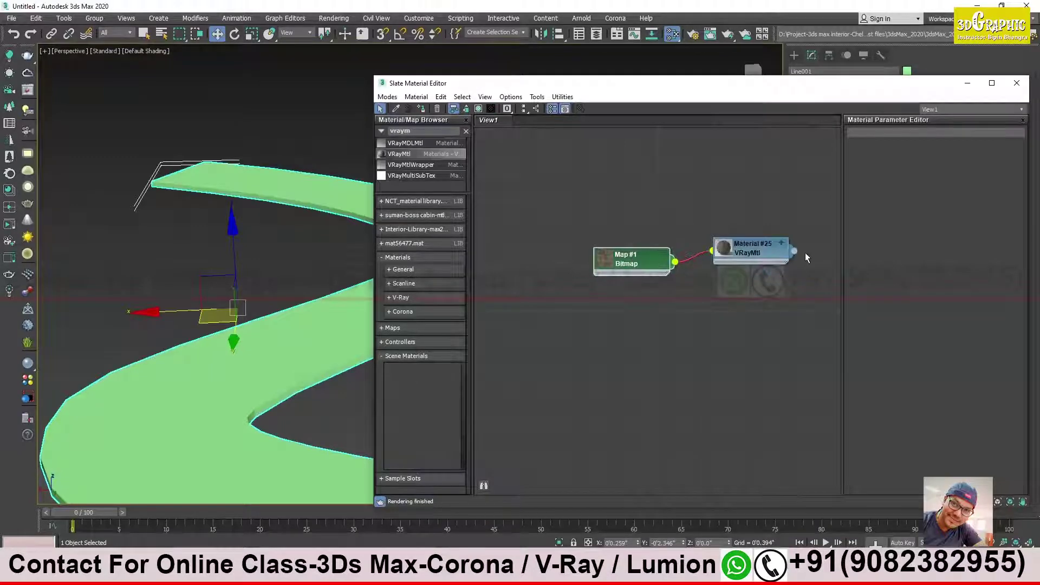
Assign Material #25 to the road and show its shaded material in the viewport
{"action": "left_click_drag", "start_coordinate": [793, 251], "coordinate": [266, 185]}
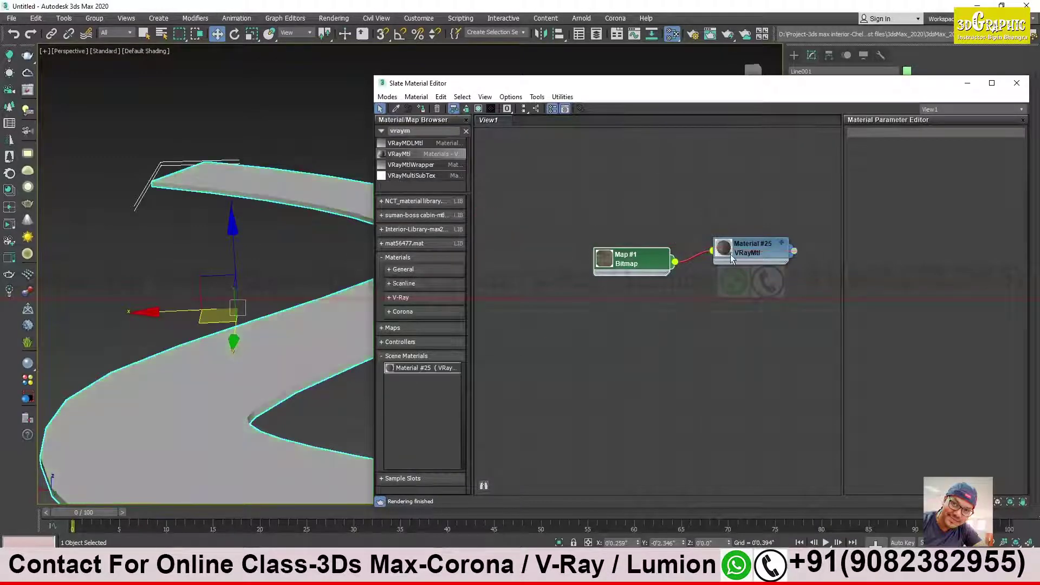
{"action": "left_click", "coordinate": [777, 250]}
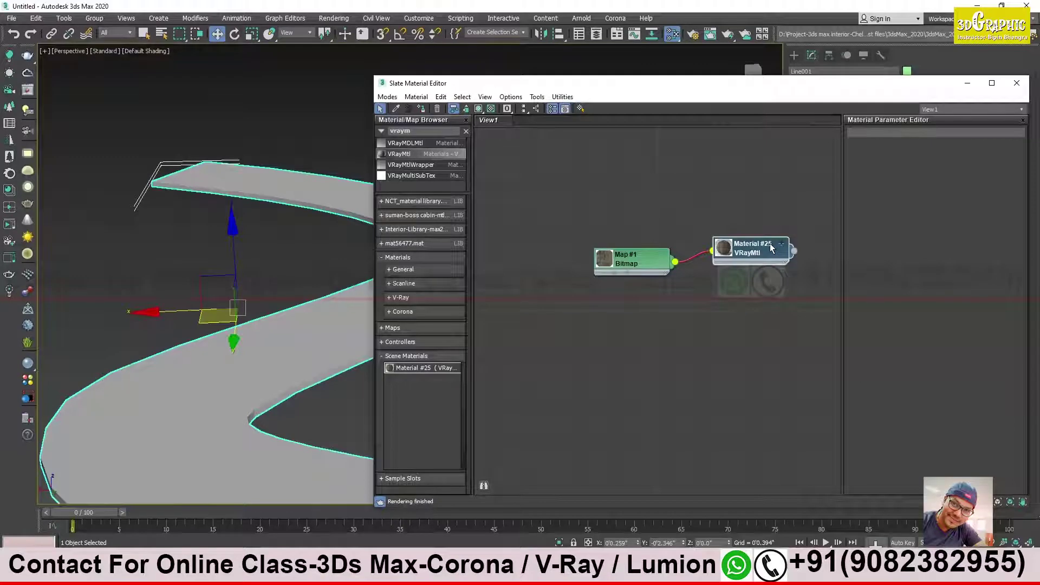
{"action": "left_click", "coordinate": [490, 110]}
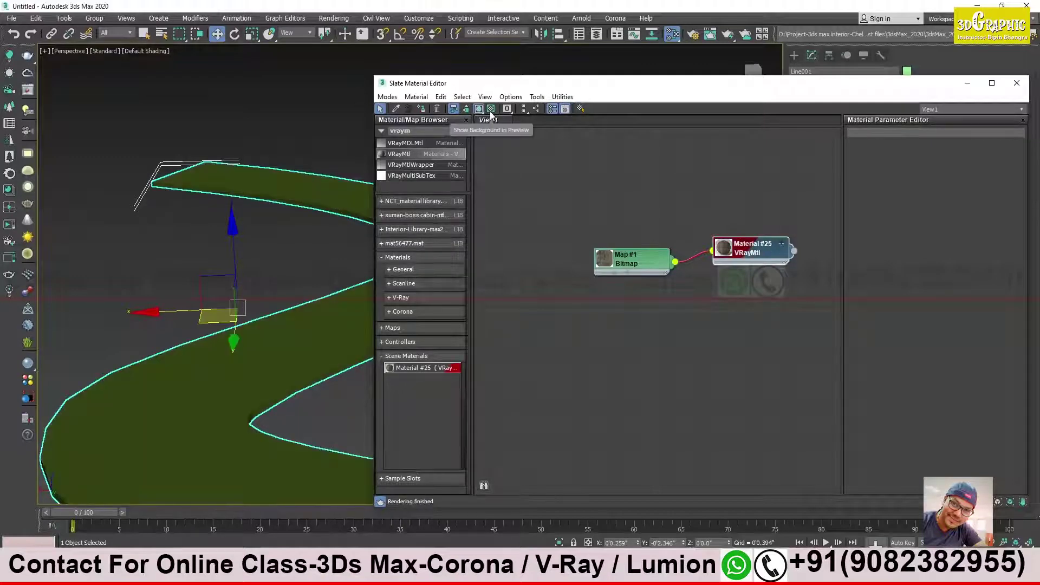
{"action": "left_click", "coordinate": [491, 109]}
{"action": "left_click", "coordinate": [491, 109]}
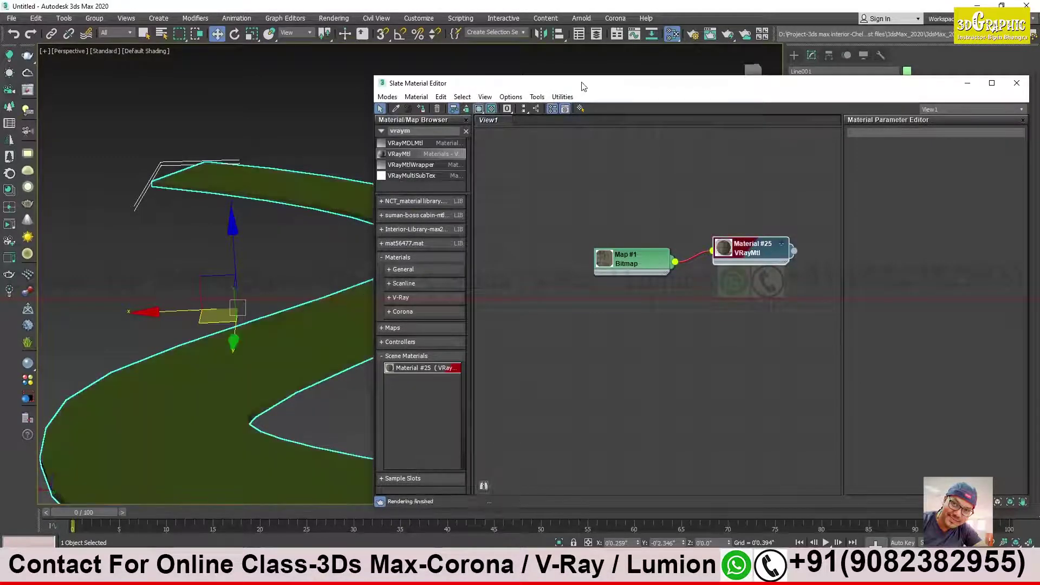
{"action": "left_click_drag", "start_coordinate": [580, 84], "coordinate": [665, 361]}
{"action": "scroll", "coordinate": [423, 216], "scroll_direction": "up", "scroll_amount": 3}
{"action": "left_click", "coordinate": [860, 87]}
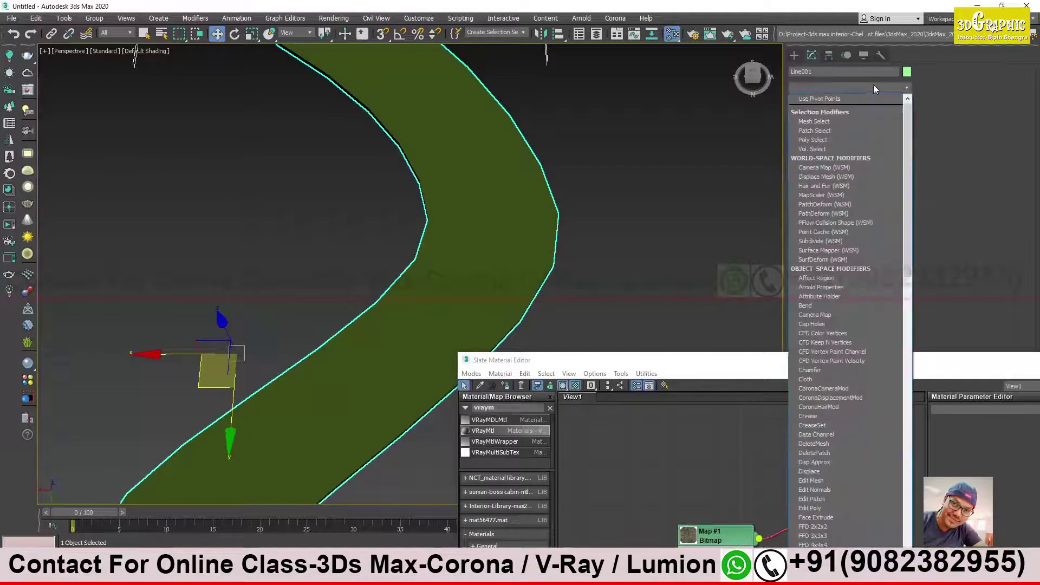
Apply a UVW Map modifier to the curved road
{"action": "key", "text": "u"}
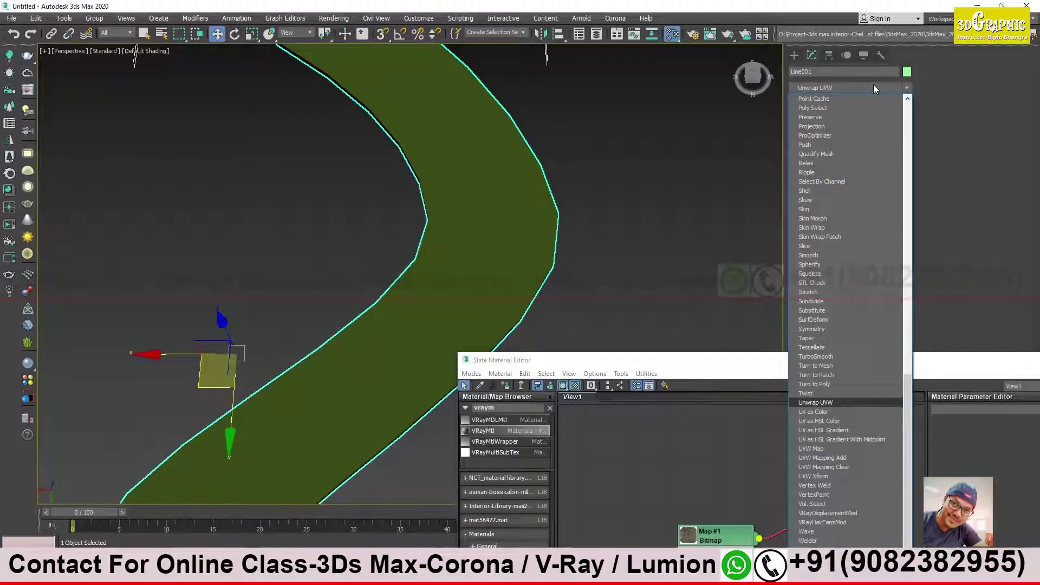
{"action": "key", "text": "Down"}
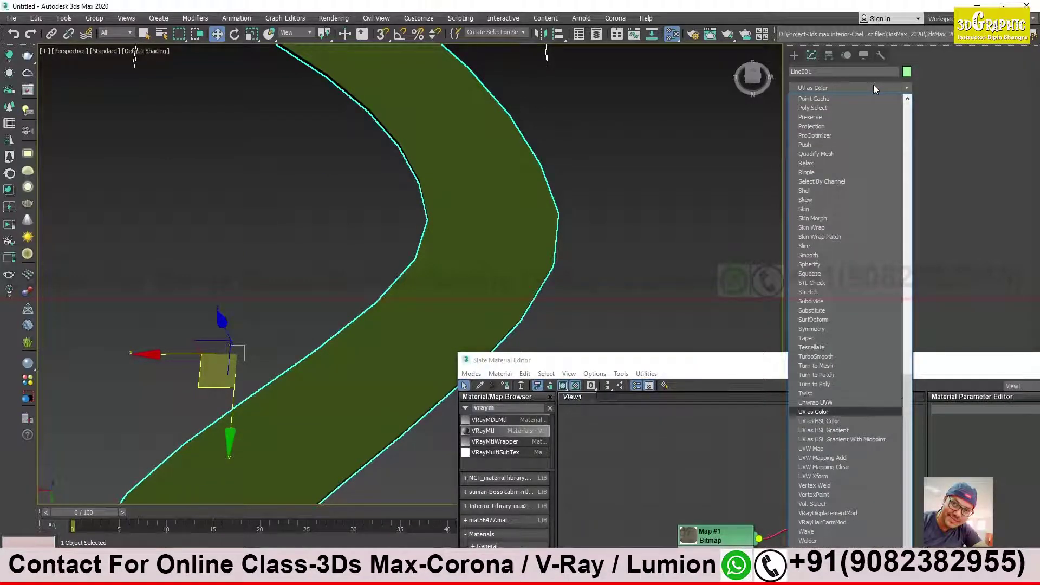
{"action": "key", "text": "Down"}
{"action": "key", "text": "Down"}
{"action": "key", "text": "Down"}
{"action": "key", "text": "Return"}
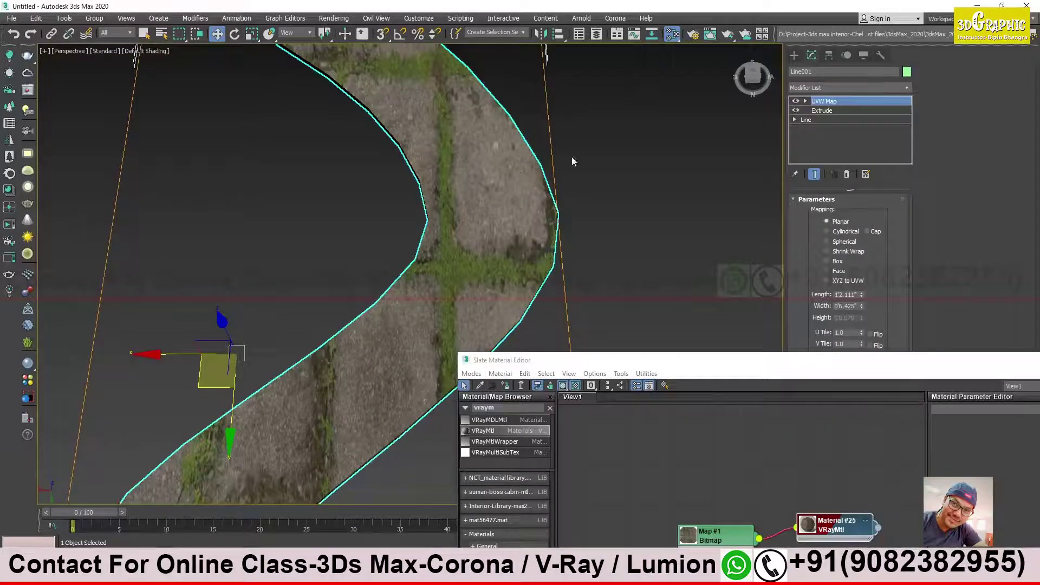
{"action": "middle_click_drag", "start_coordinate": [380, 162], "coordinate": [412, 230], "text": "alt"}
{"action": "scroll", "coordinate": [412, 229], "scroll_direction": "down", "scroll_amount": 2}
{"action": "left_click_drag", "start_coordinate": [645, 361], "coordinate": [797, 482]}
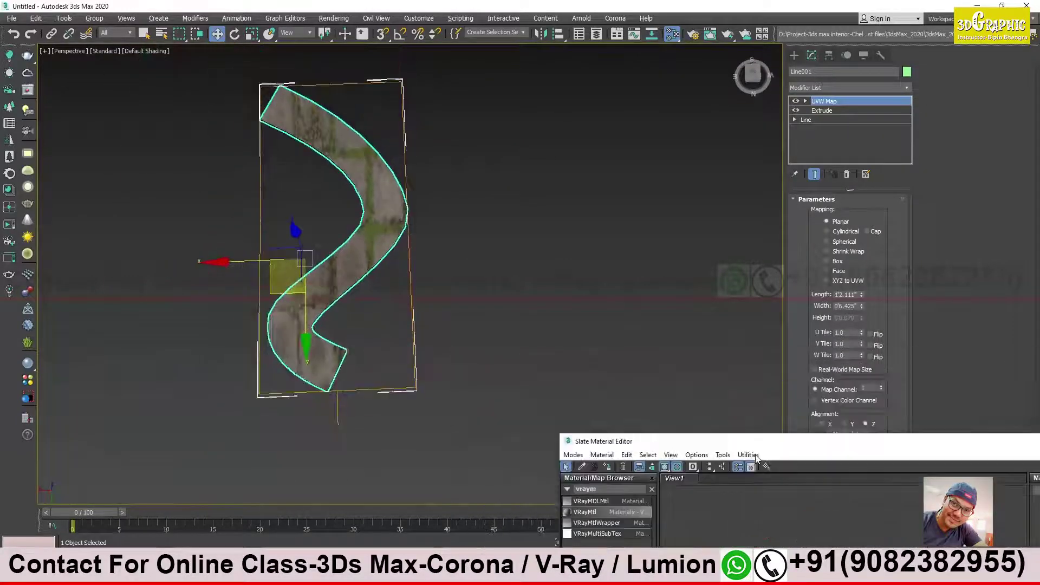
Scale the UVW Map gizmo to resize and stretch the cobblestone tiles
{"action": "left_click", "coordinate": [806, 101]}
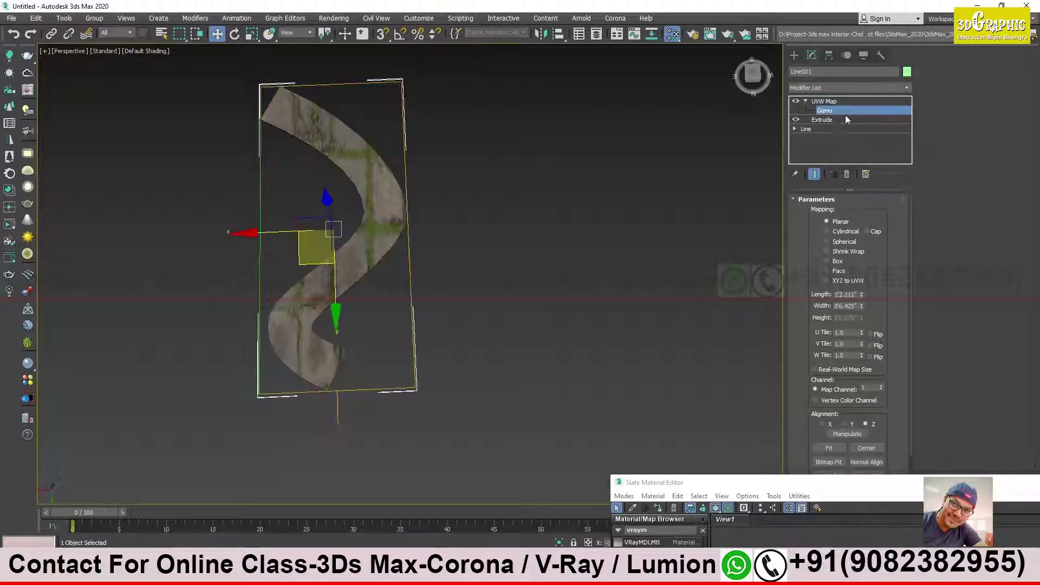
{"action": "key", "text": "e"}
{"action": "key", "text": "r"}
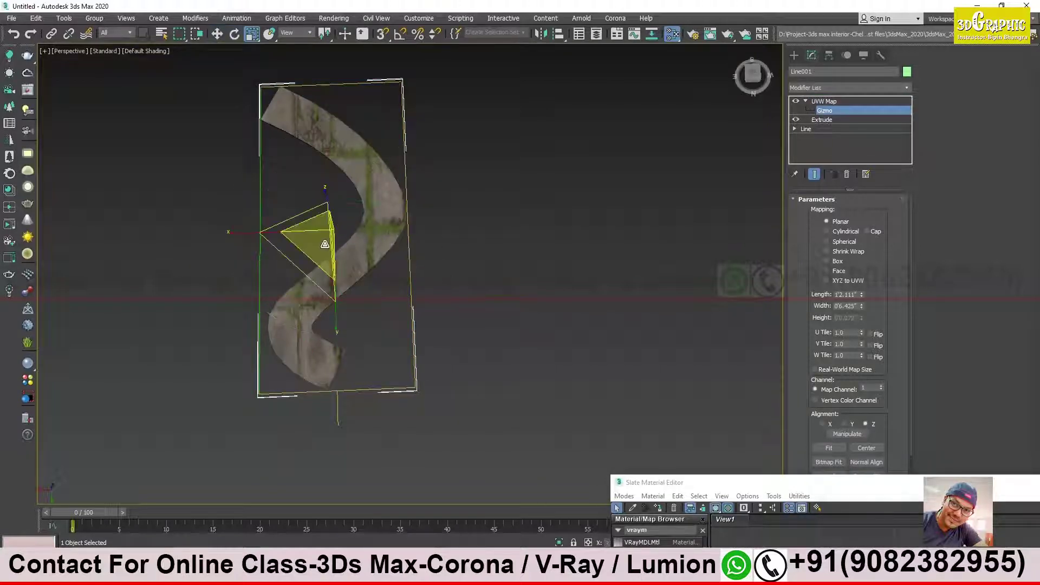
{"action": "middle_click_drag", "start_coordinate": [325, 244], "coordinate": [409, 228], "text": "alt"}
{"action": "left_click_drag", "start_coordinate": [410, 228], "coordinate": [485, 453]}
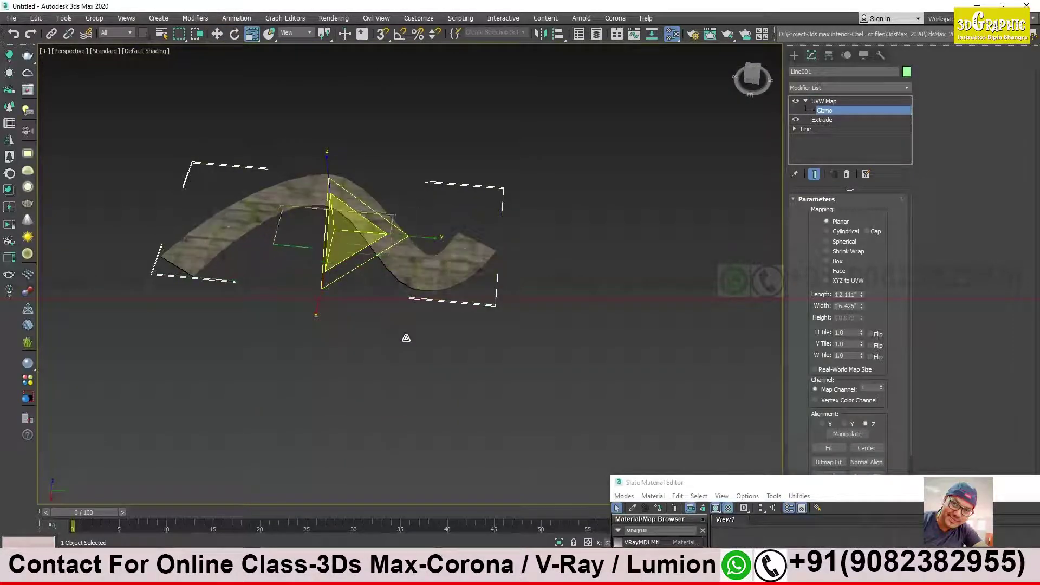
{"action": "middle_click_drag", "start_coordinate": [486, 453], "coordinate": [233, 237], "text": "alt"}
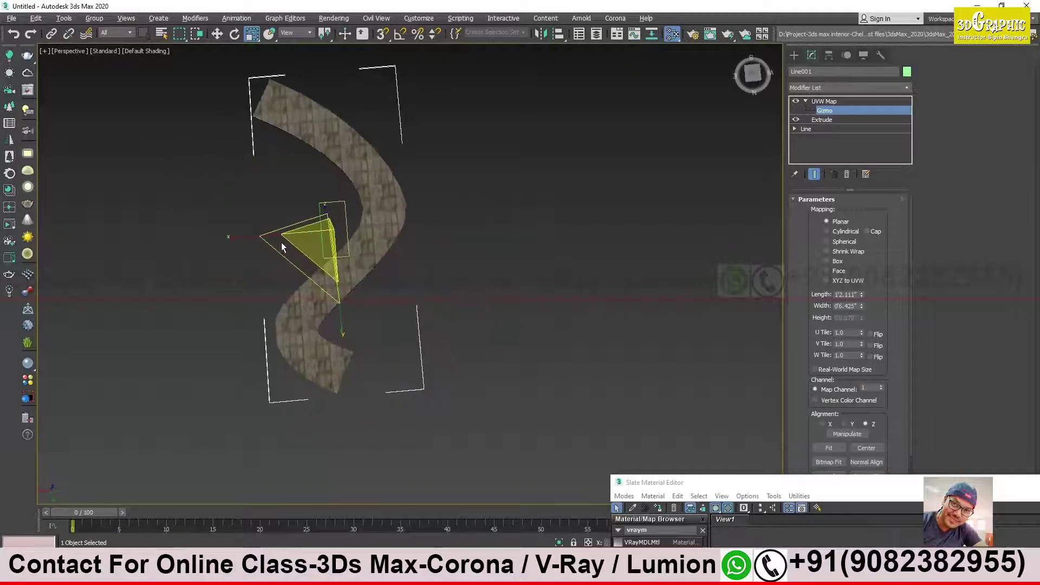
{"action": "left_click_drag", "start_coordinate": [233, 236], "coordinate": [181, 248]}
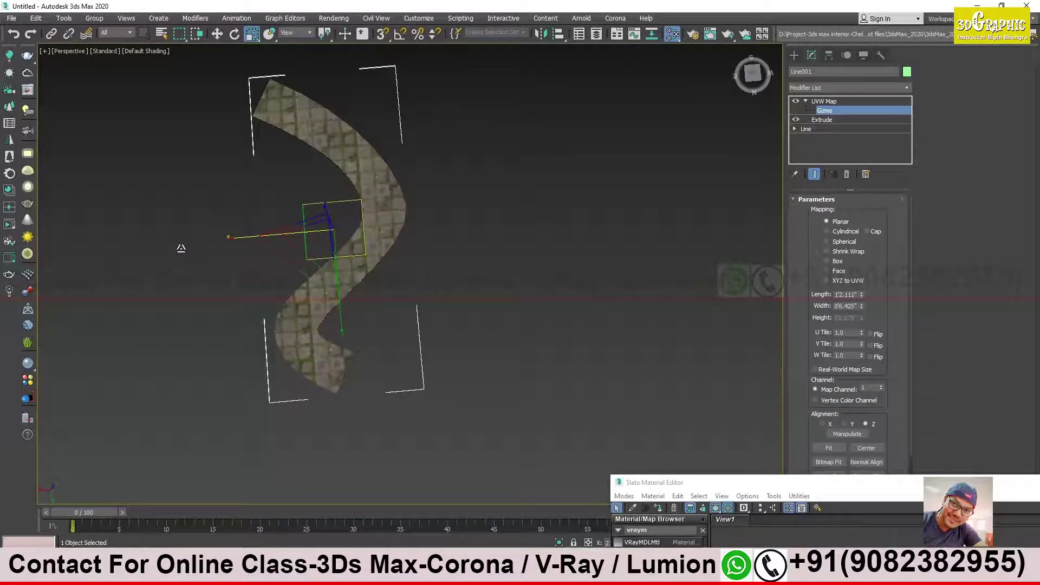
{"action": "middle_click_drag", "start_coordinate": [183, 246], "coordinate": [294, 251], "text": "alt"}
{"action": "scroll", "coordinate": [325, 189], "scroll_direction": "up", "scroll_amount": 3}
{"action": "scroll", "coordinate": [382, 131], "scroll_direction": "up", "scroll_amount": 3}
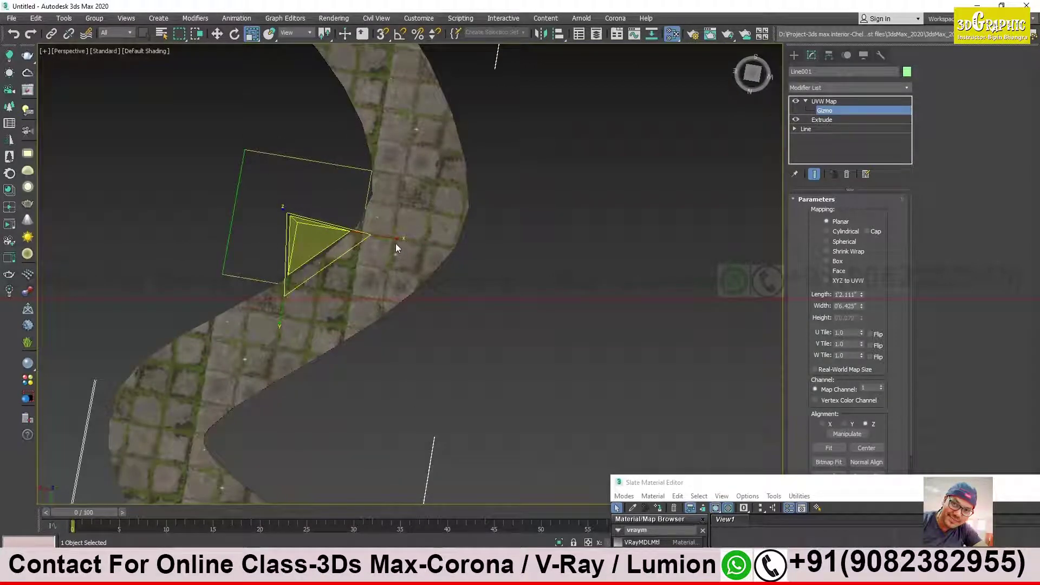
{"action": "left_click_drag", "start_coordinate": [395, 247], "coordinate": [397, 242]}
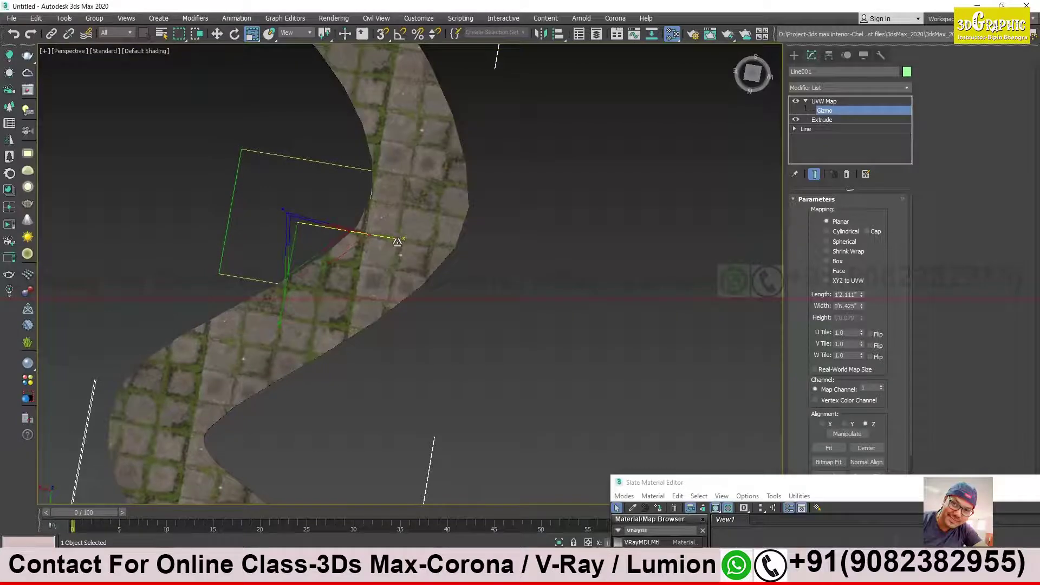
Leave the UVW Map gizmo level and switch the UVW Map modifier off
{"action": "key", "text": "w"}
{"action": "mouse_move", "coordinate": [397, 242]}
{"action": "middle_mouse_down", "text": "alt"}
{"action": "mouse_move", "coordinate": [371, 244]}
{"action": "mouse_move", "coordinate": [390, 246]}
{"action": "middle_mouse_up", "text": "alt"}
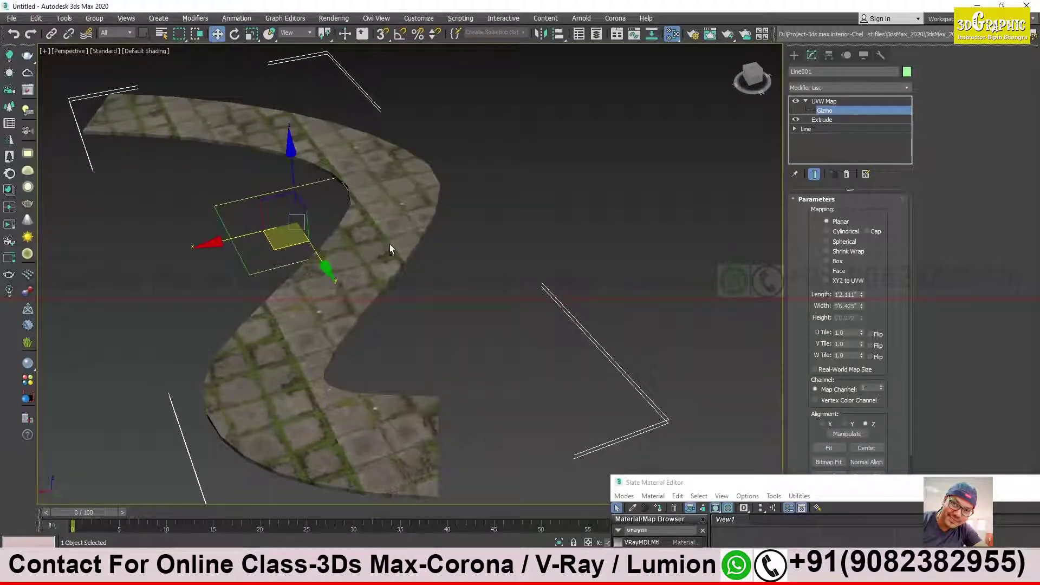
{"action": "mouse_move", "coordinate": [389, 244]}
{"action": "middle_mouse_down", "text": "alt"}
{"action": "mouse_move", "coordinate": [381, 278]}
{"action": "mouse_move", "coordinate": [358, 295]}
{"action": "mouse_move", "coordinate": [365, 248]}
{"action": "mouse_move", "coordinate": [374, 249]}
{"action": "mouse_move", "coordinate": [351, 276]}
{"action": "mouse_move", "coordinate": [401, 203]}
{"action": "mouse_move", "coordinate": [404, 235]}
{"action": "middle_mouse_up", "text": "alt"}
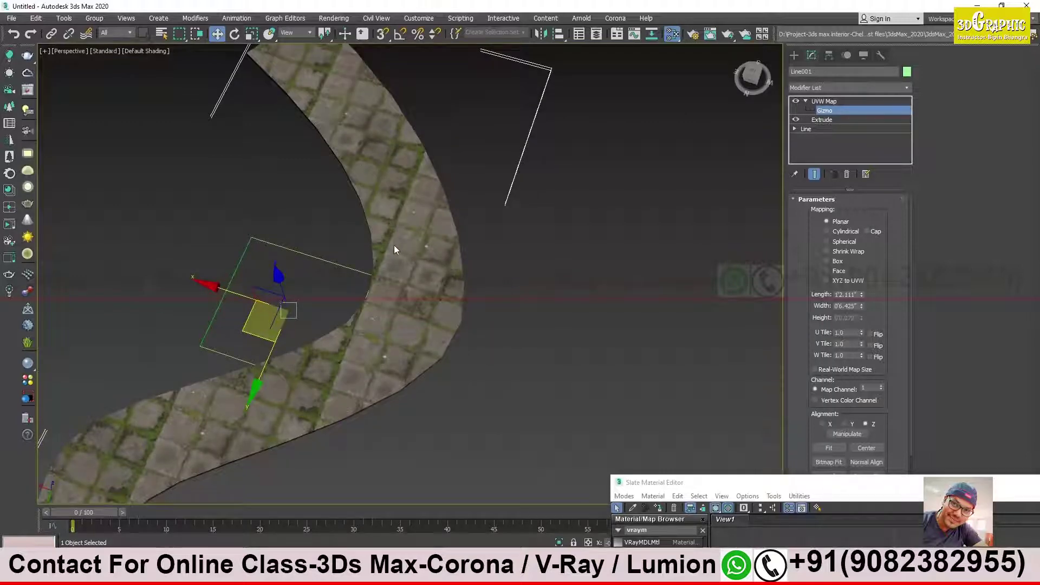
{"action": "mouse_move", "coordinate": [395, 249]}
{"action": "middle_mouse_down", "text": "alt"}
{"action": "mouse_move", "coordinate": [395, 239]}
{"action": "mouse_move", "coordinate": [420, 251]}
{"action": "mouse_move", "coordinate": [633, 200]}
{"action": "middle_mouse_up", "text": "alt"}
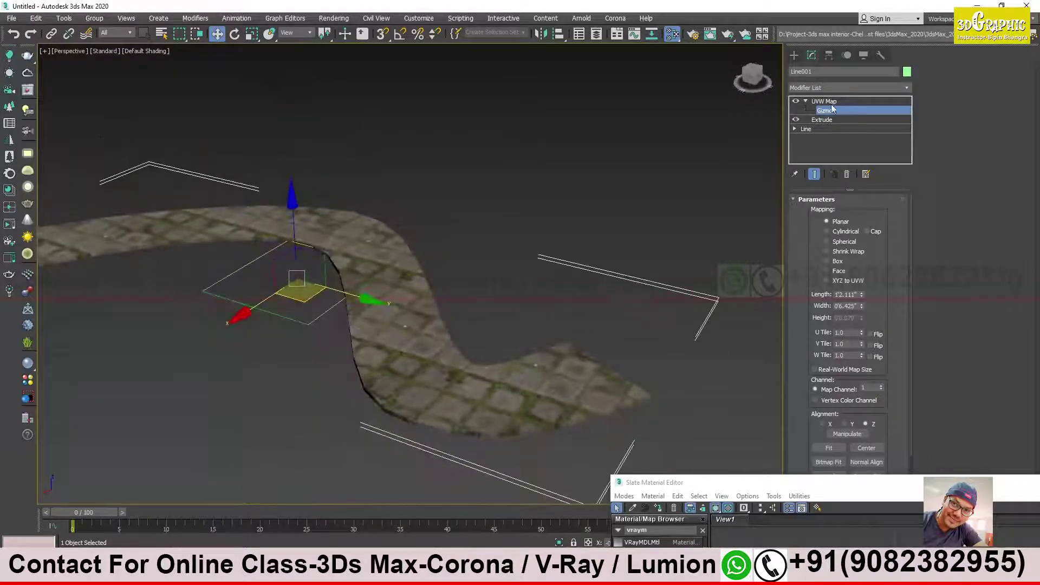
{"action": "left_click", "coordinate": [833, 111]}
{"action": "left_click", "coordinate": [795, 102]}
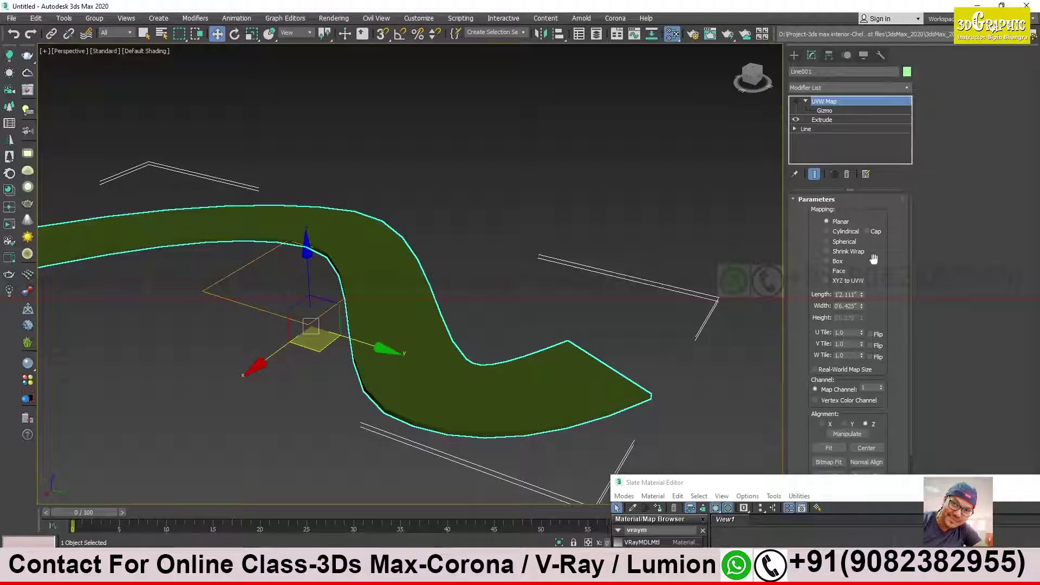
{"action": "left_click", "coordinate": [835, 89]}
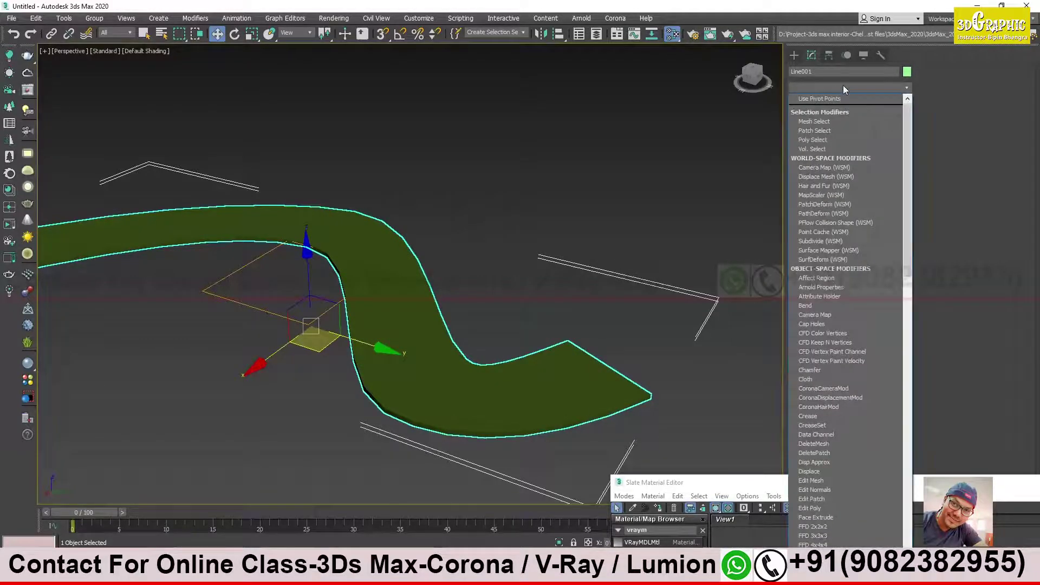
Add a UVW Xform modifier above the UVW Map on the road
{"action": "key", "text": "u"}
{"action": "key", "text": "Down"}
{"action": "key", "text": "Down"}
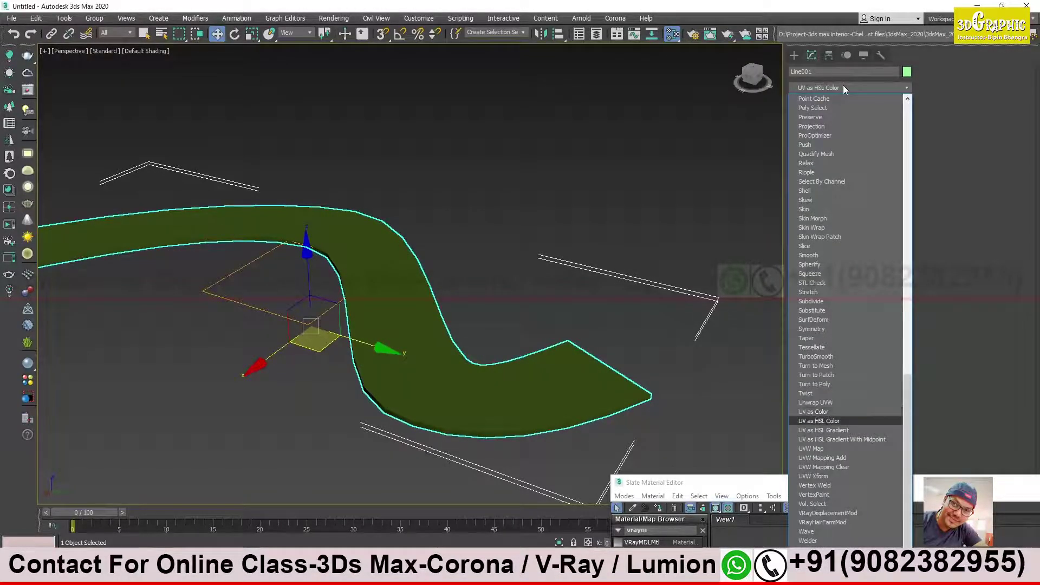
{"action": "key", "text": "Down"}
{"action": "key", "text": "Down"}
{"action": "key", "text": "Down"}
{"action": "key", "text": "Down"}
{"action": "key", "text": "Down"}
{"action": "key", "text": "Down"}
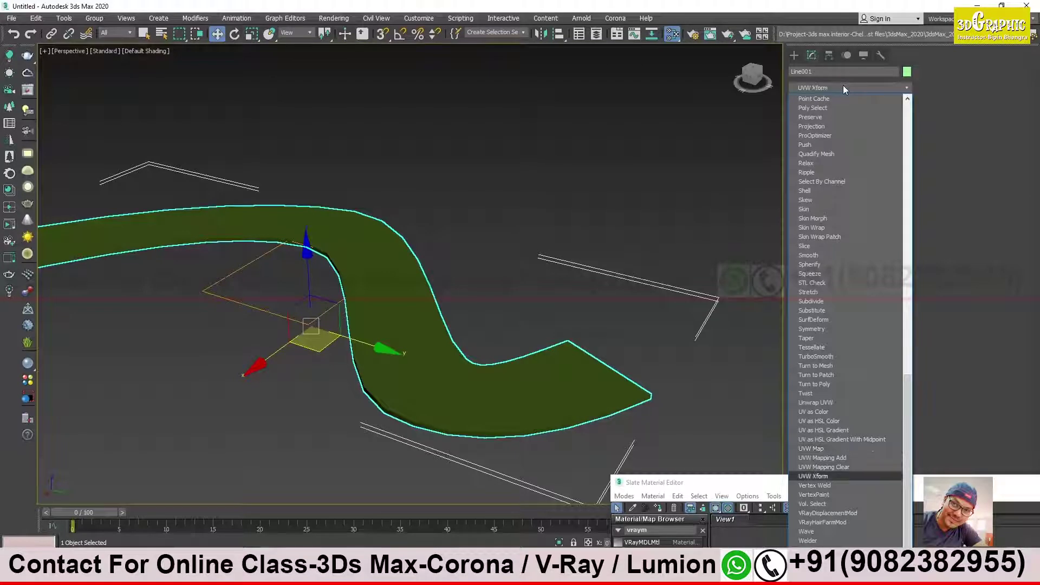
{"action": "key", "text": "Return"}
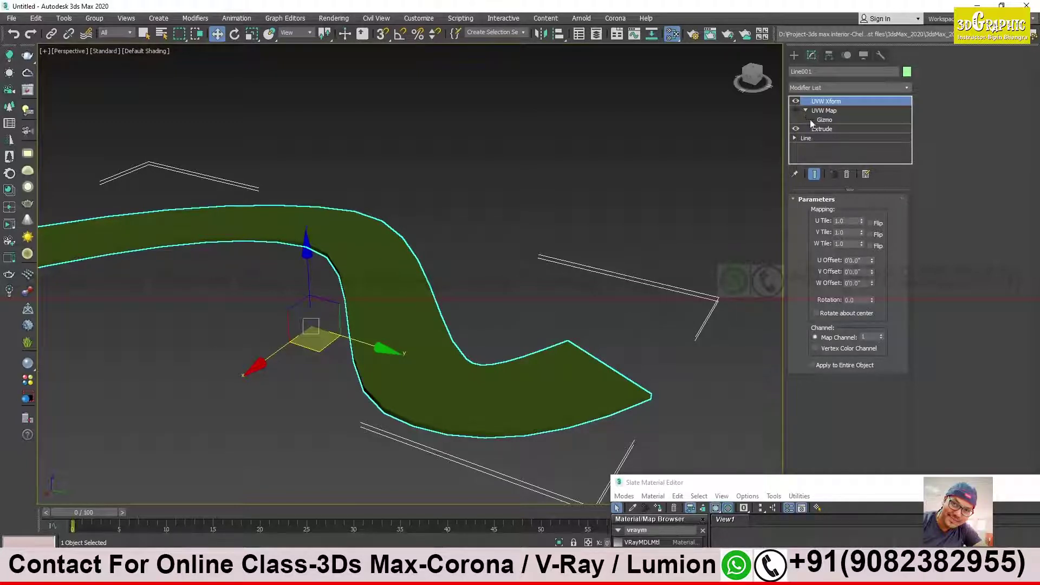
Nudge the UVW Xform offsets, raise tiling to U 2.057, V 1.79, W 2.33, and re-enable UVW Map
{"action": "left_click_drag", "start_coordinate": [872, 262], "coordinate": [871, 224]}
{"action": "left_click_drag", "start_coordinate": [872, 273], "coordinate": [871, 212]}
{"action": "left_click_drag", "start_coordinate": [872, 283], "coordinate": [863, 201]}
{"action": "left_click_drag", "start_coordinate": [862, 244], "coordinate": [864, 186]}
{"action": "left_click", "coordinate": [796, 111]}
{"action": "left_click_drag", "start_coordinate": [862, 227], "coordinate": [862, 219]}
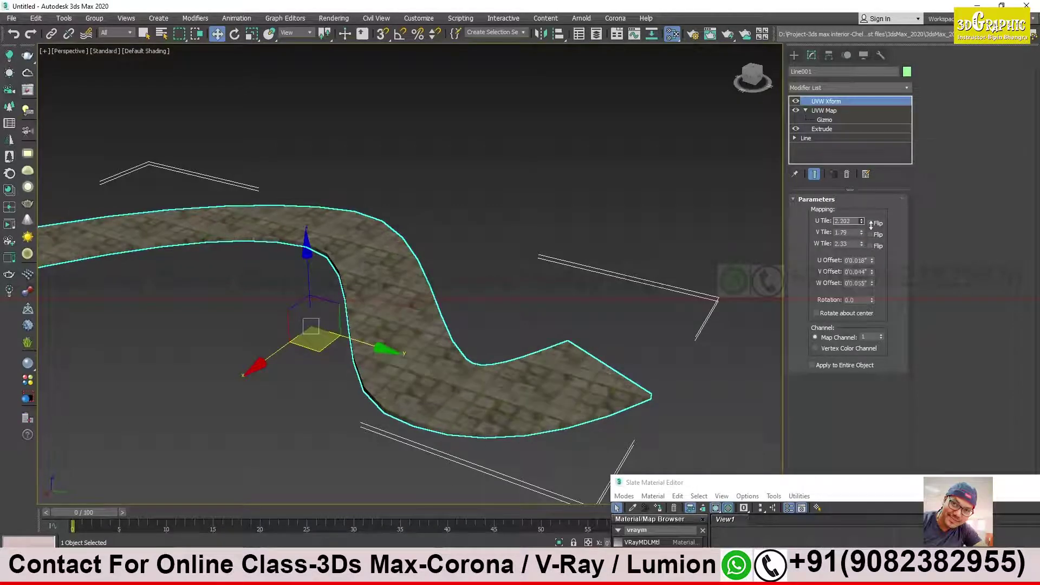
{"action": "middle_click_drag", "start_coordinate": [341, 287], "coordinate": [281, 336], "text": "alt"}
{"action": "scroll", "coordinate": [351, 284], "scroll_direction": "up", "scroll_amount": 3}
{"action": "scroll", "coordinate": [350, 284], "scroll_direction": "down", "scroll_amount": 3}
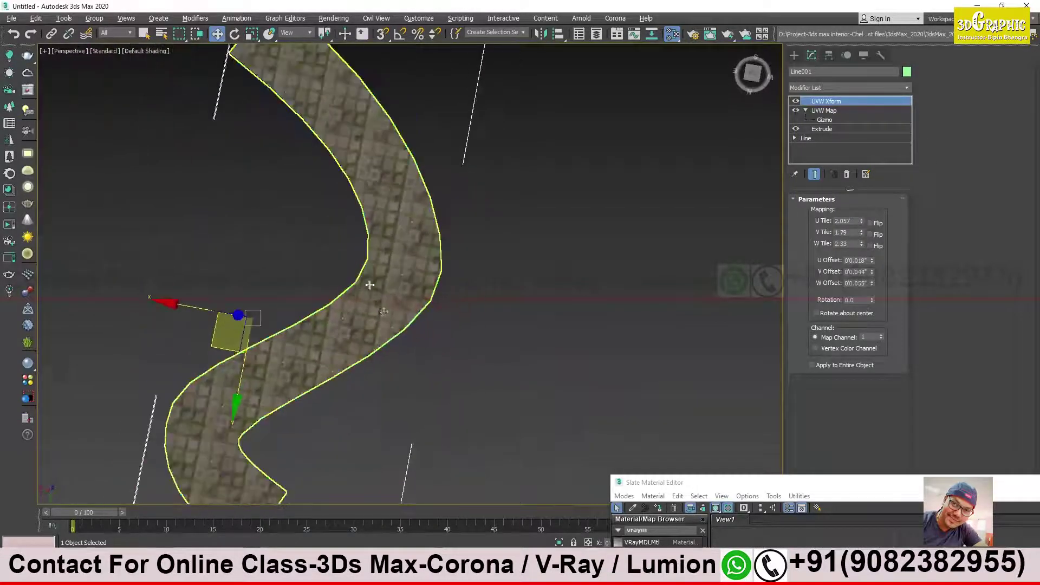
Lower U tiling to 1.728, shift the V offset, and rotate the texture to -75
{"action": "middle_click_drag", "start_coordinate": [367, 283], "coordinate": [366, 296], "text": "alt"}
{"action": "scroll", "coordinate": [366, 295], "scroll_direction": "up", "scroll_amount": 2}
{"action": "left_click_drag", "start_coordinate": [862, 222], "coordinate": [858, 252]}
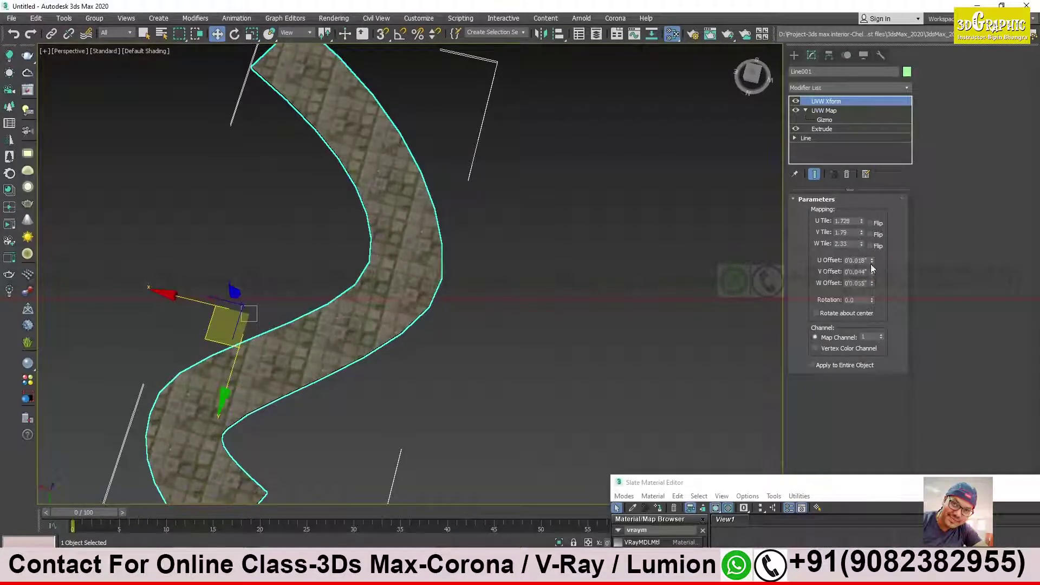
{"action": "mouse_move", "coordinate": [872, 271]}
{"action": "left_mouse_down"}
{"action": "mouse_move", "coordinate": [865, 222]}
{"action": "mouse_move", "coordinate": [876, 293]}
{"action": "left_mouse_up"}
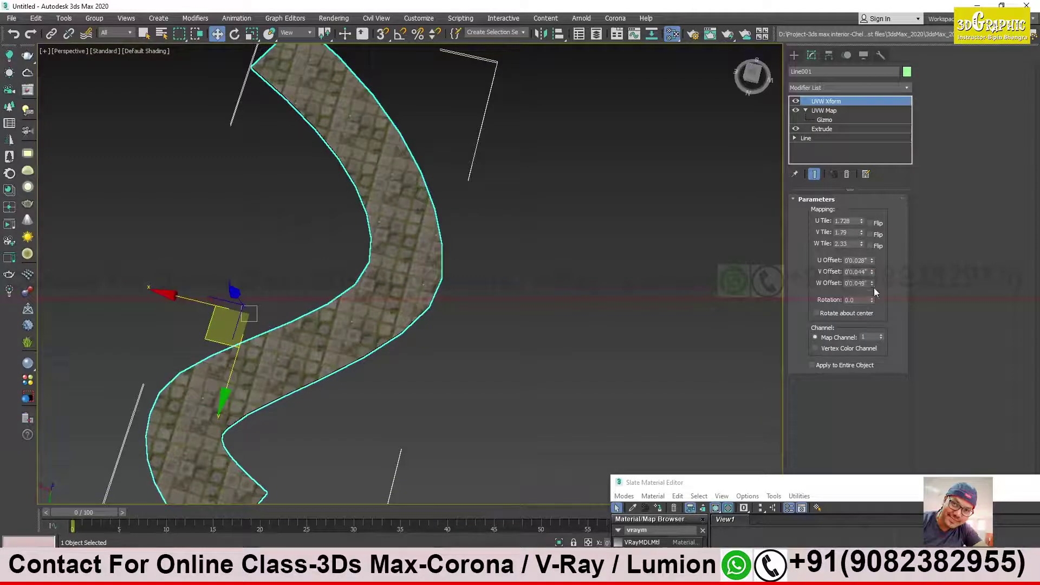
{"action": "left_click_drag", "start_coordinate": [872, 300], "coordinate": [886, 355]}
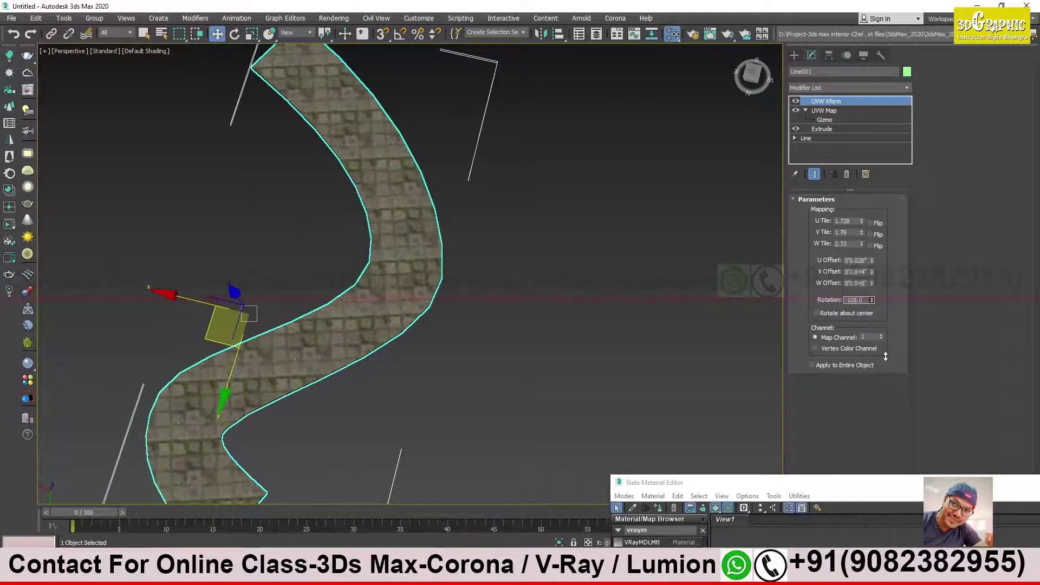
{"action": "left_click_drag", "start_coordinate": [887, 356], "coordinate": [879, 337]}
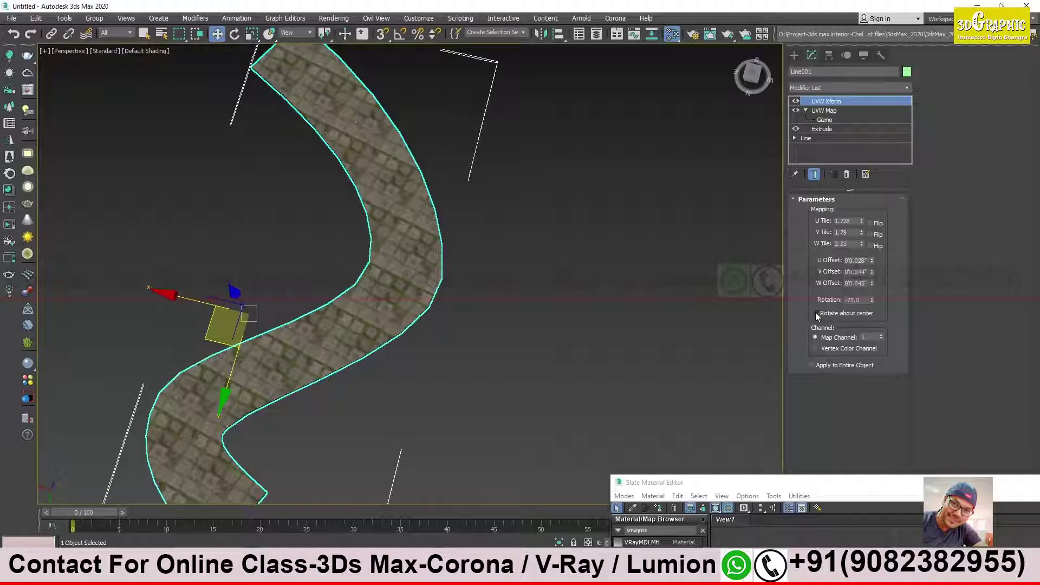
Fine-tune U tiling to 1.866 and collapse UVW Map in the modifier stack
{"action": "left_click_drag", "start_coordinate": [862, 222], "coordinate": [860, 250]}
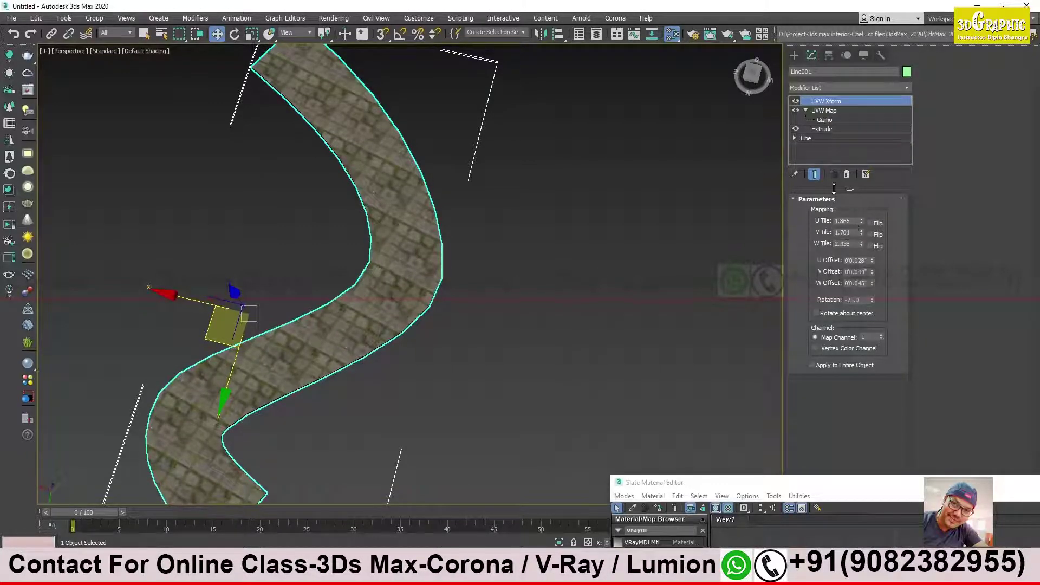
{"action": "left_click", "coordinate": [805, 110]}
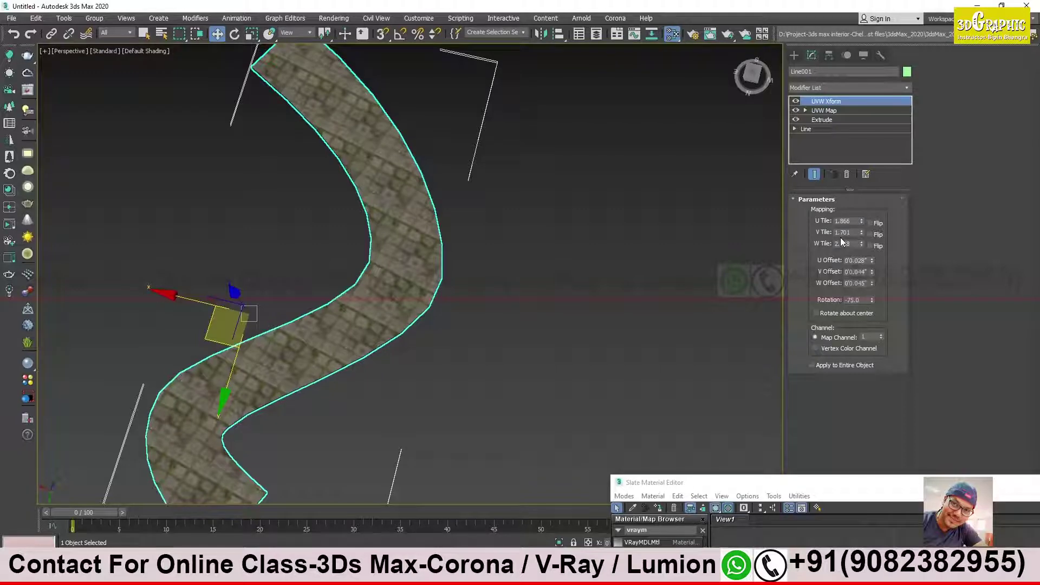
{"action": "mouse_move", "coordinate": [542, 279]}
{"action": "middle_mouse_down", "text": "alt"}
{"action": "mouse_move", "coordinate": [501, 242]}
{"action": "mouse_move", "coordinate": [304, 297]}
{"action": "middle_mouse_up", "text": "alt"}
{"action": "mouse_move", "coordinate": [621, 264]}
{"action": "middle_mouse_down", "text": "alt"}
{"action": "mouse_move", "coordinate": [557, 262]}
{"action": "mouse_move", "coordinate": [527, 295]}
{"action": "mouse_move", "coordinate": [517, 283]}
{"action": "middle_mouse_up", "text": "alt"}
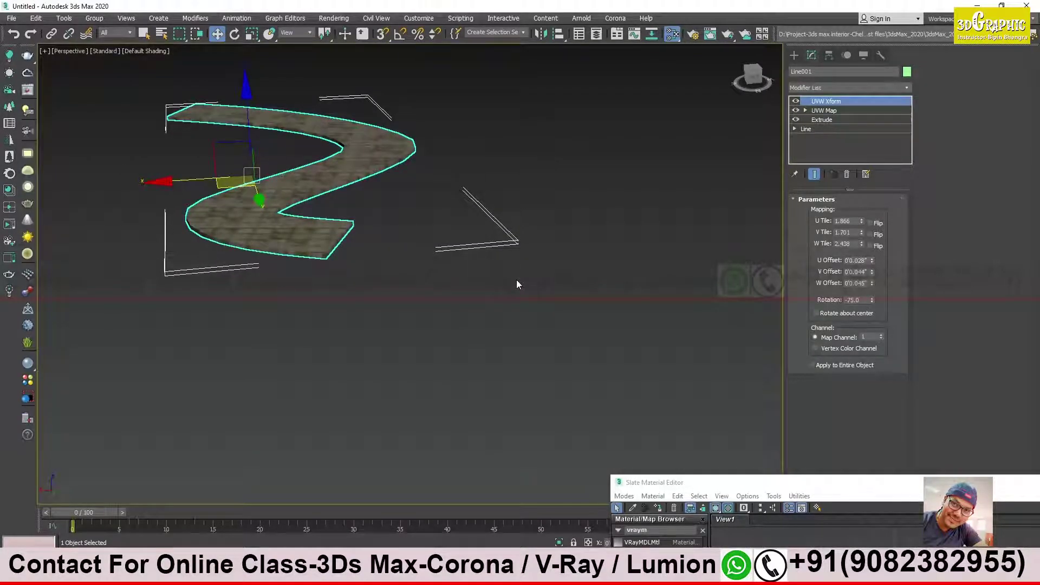
{"action": "left_click", "coordinate": [795, 56]}
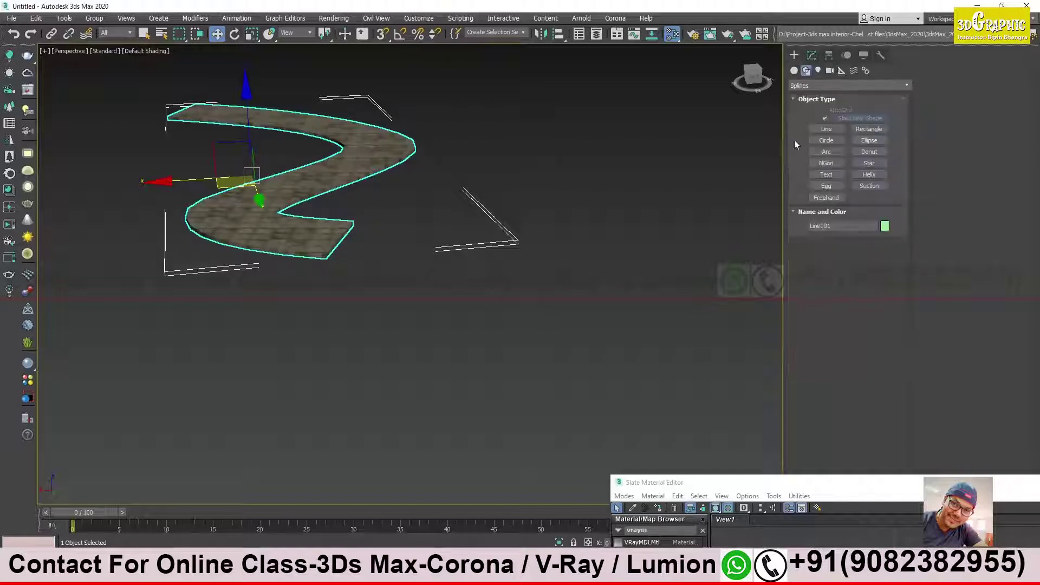
Draw a new four-vertex line path beside the road
{"action": "middle_click_drag", "start_coordinate": [573, 190], "coordinate": [612, 241], "text": "alt"}
{"action": "scroll", "coordinate": [612, 247], "scroll_direction": "down", "scroll_amount": 5}
{"action": "middle_click_drag", "start_coordinate": [687, 236], "coordinate": [548, 239], "text": "alt"}
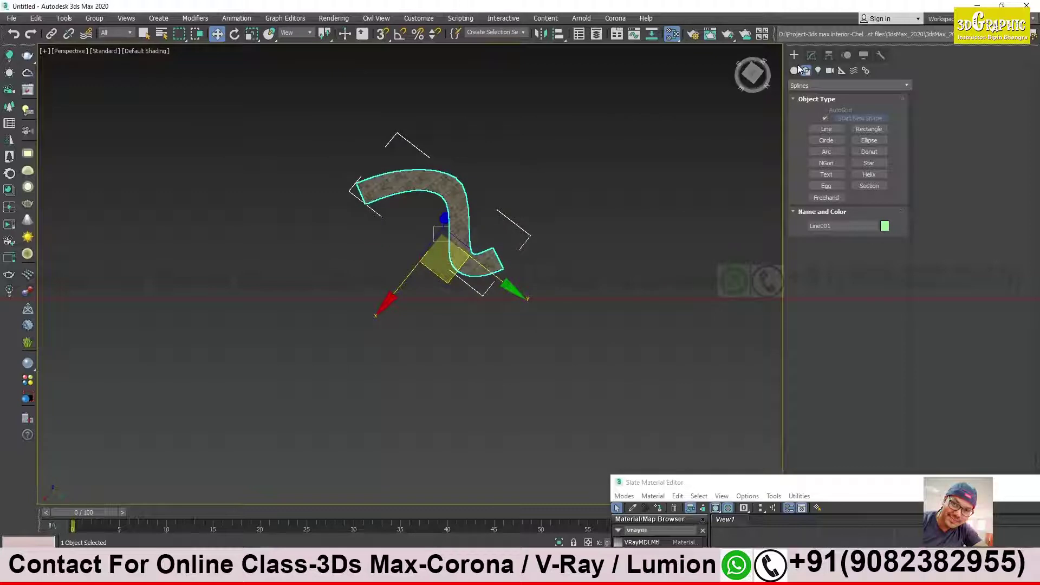
{"action": "left_click", "coordinate": [826, 128]}
{"action": "scroll", "coordinate": [690, 239], "scroll_direction": "down", "scroll_amount": 3}
{"action": "middle_click_drag", "start_coordinate": [690, 239], "coordinate": [503, 232], "text": "alt"}
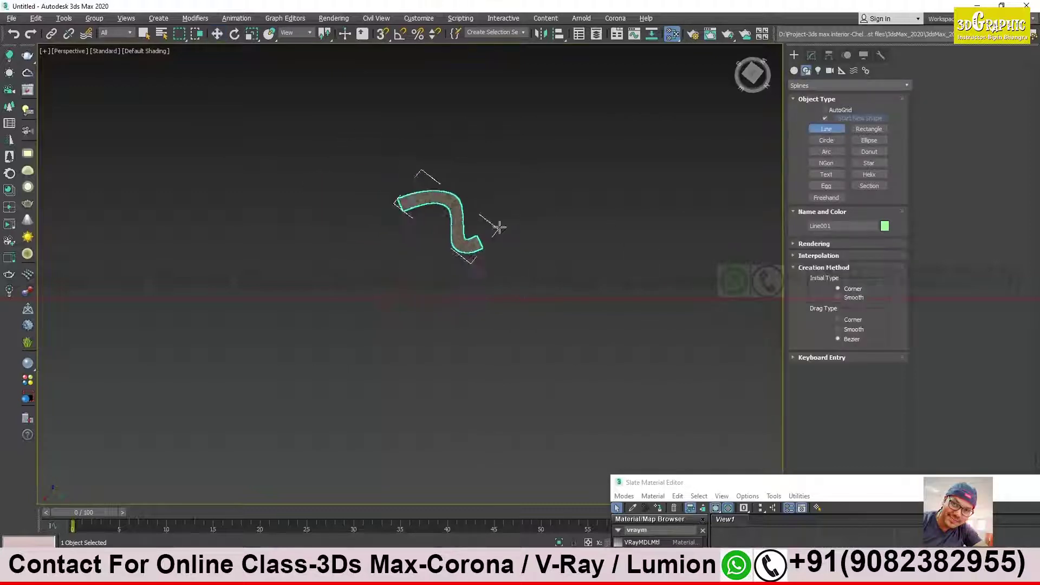
{"action": "left_click", "coordinate": [307, 317]}
{"action": "left_click", "coordinate": [384, 277]}
{"action": "left_click", "coordinate": [442, 352]}
{"action": "left_click", "coordinate": [519, 302]}
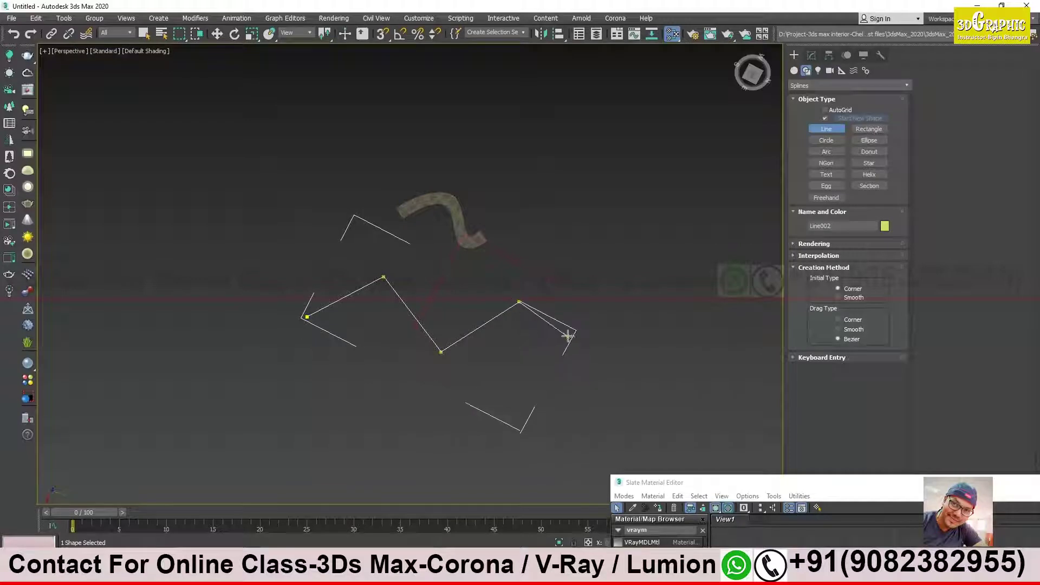
{"action": "right_click", "coordinate": [567, 335]}
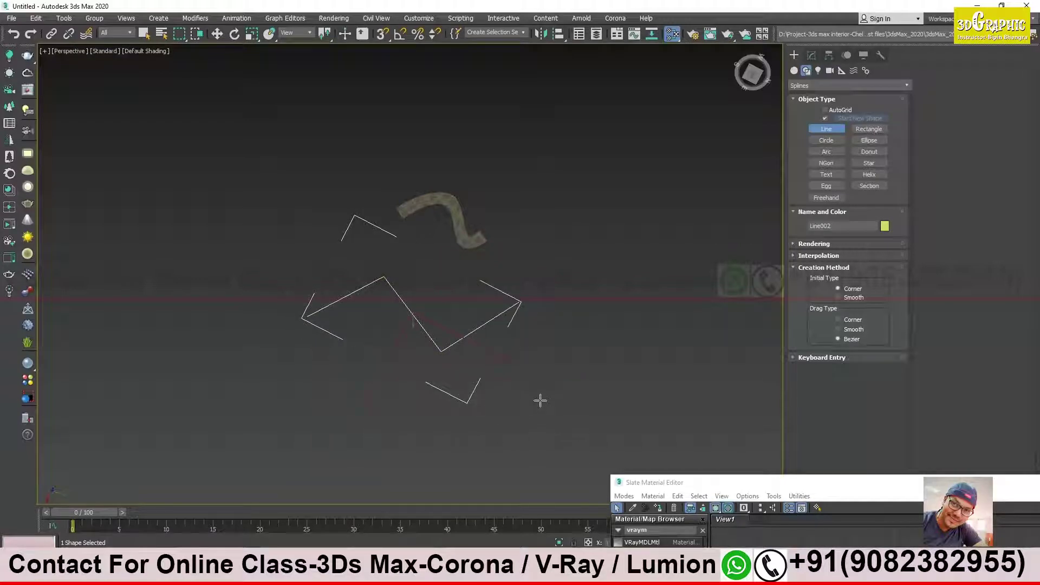
Make the path's vertices smooth and drag the bottom and top vertices to reshape the curve
{"action": "key", "text": "1"}
{"action": "right_click", "coordinate": [448, 356]}
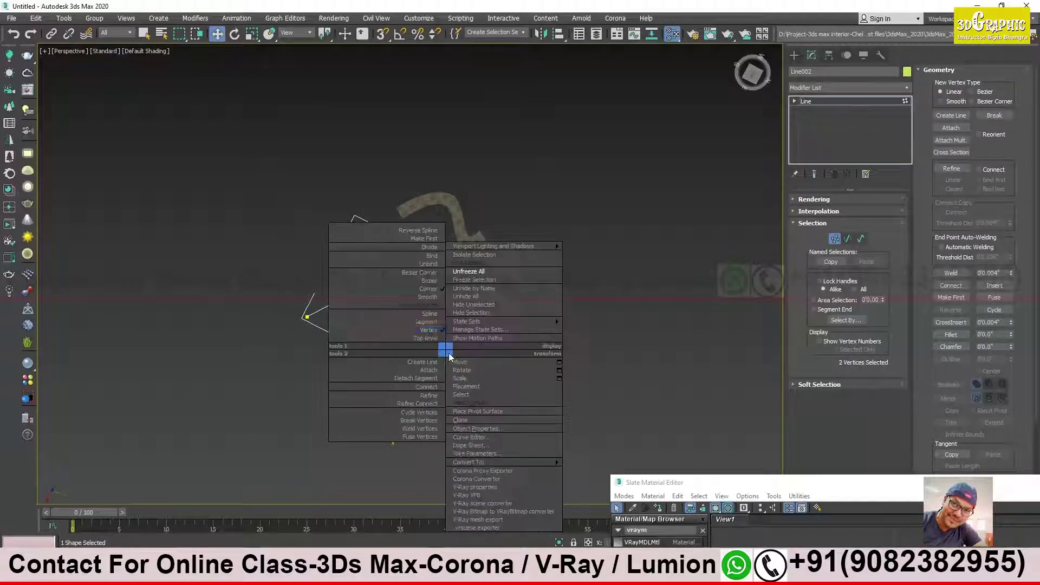
{"action": "left_click", "coordinate": [430, 297]}
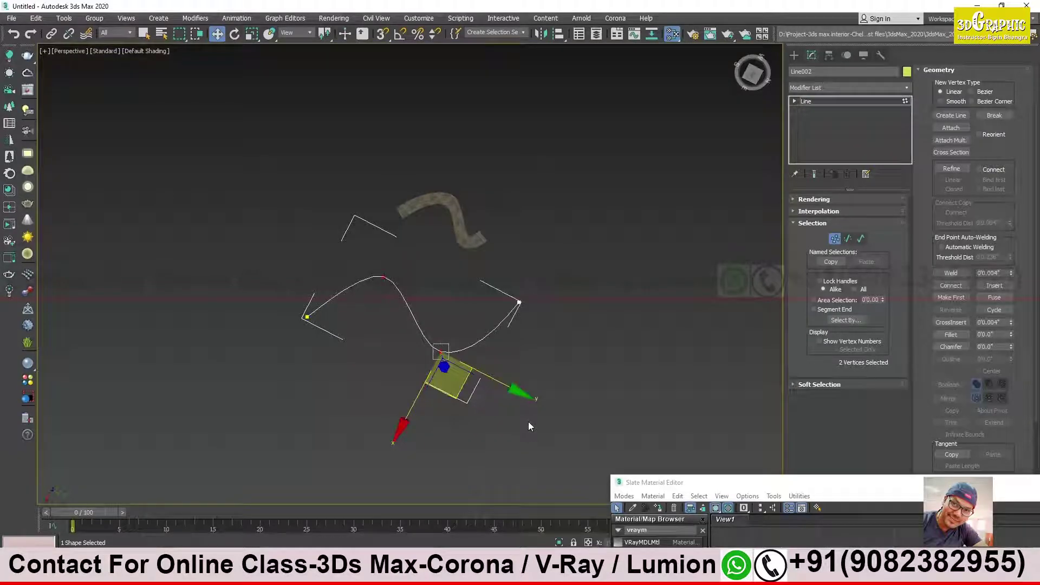
{"action": "left_click", "coordinate": [483, 377]}
{"action": "left_click", "coordinate": [441, 352]}
{"action": "left_click_drag", "start_coordinate": [450, 398], "coordinate": [458, 384]}
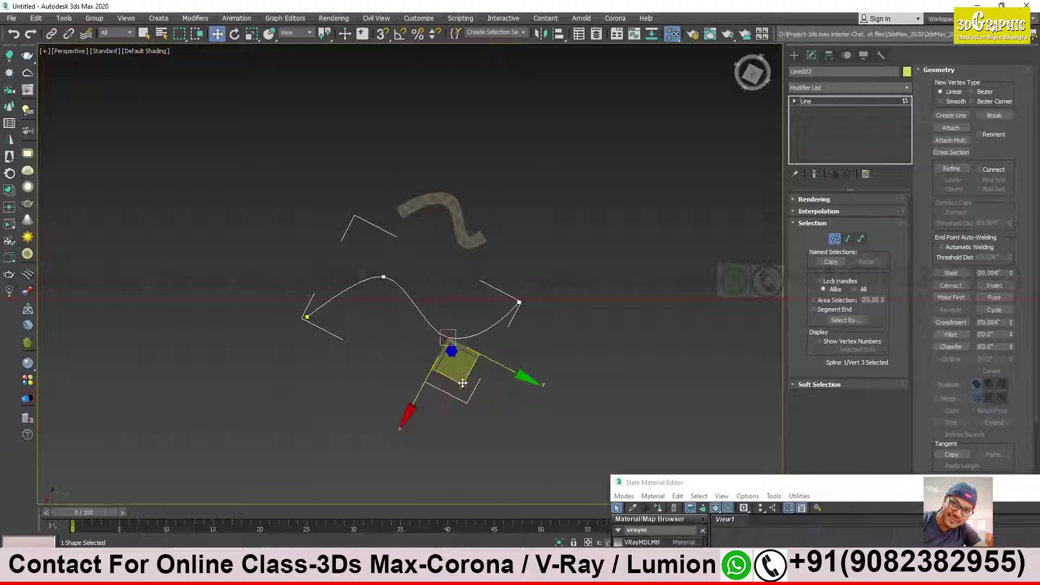
{"action": "left_click", "coordinate": [383, 278]}
{"action": "left_click_drag", "start_coordinate": [396, 316], "coordinate": [390, 329]}
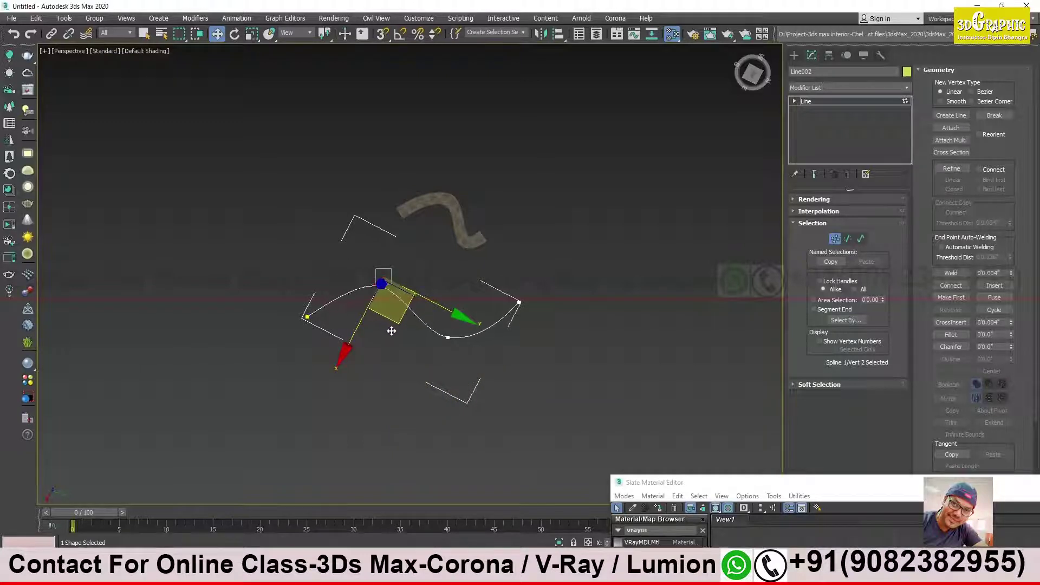
{"action": "left_click", "coordinate": [561, 337]}
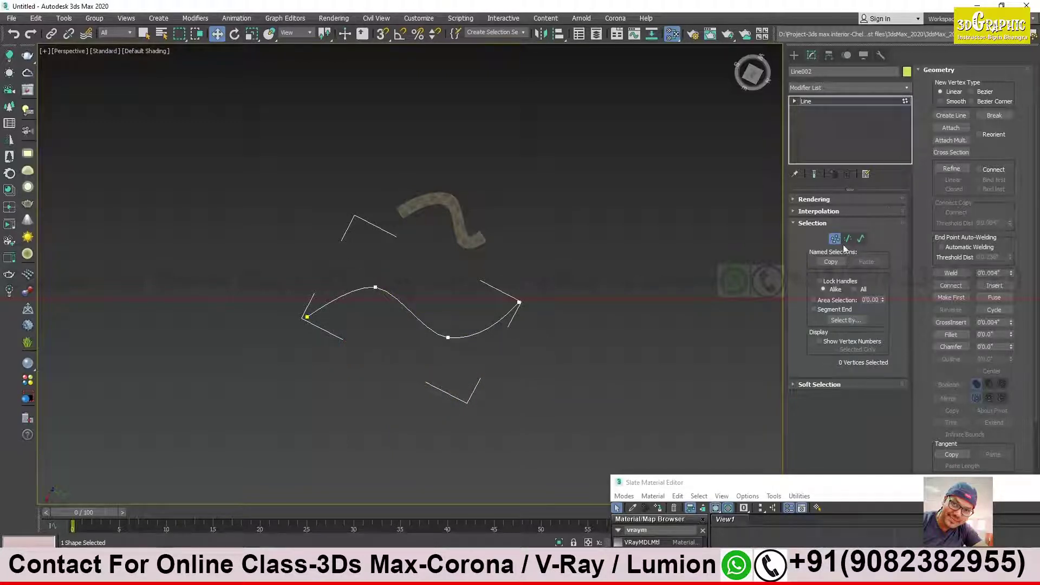
Exit vertex mode and start a new straight line, Line003, beside the curve
{"action": "left_click", "coordinate": [835, 238]}
{"action": "mouse_move", "coordinate": [465, 349]}
{"action": "middle_mouse_down", "text": "alt"}
{"action": "mouse_move", "coordinate": [436, 335]}
{"action": "mouse_move", "coordinate": [455, 325]}
{"action": "middle_mouse_up", "text": "alt"}
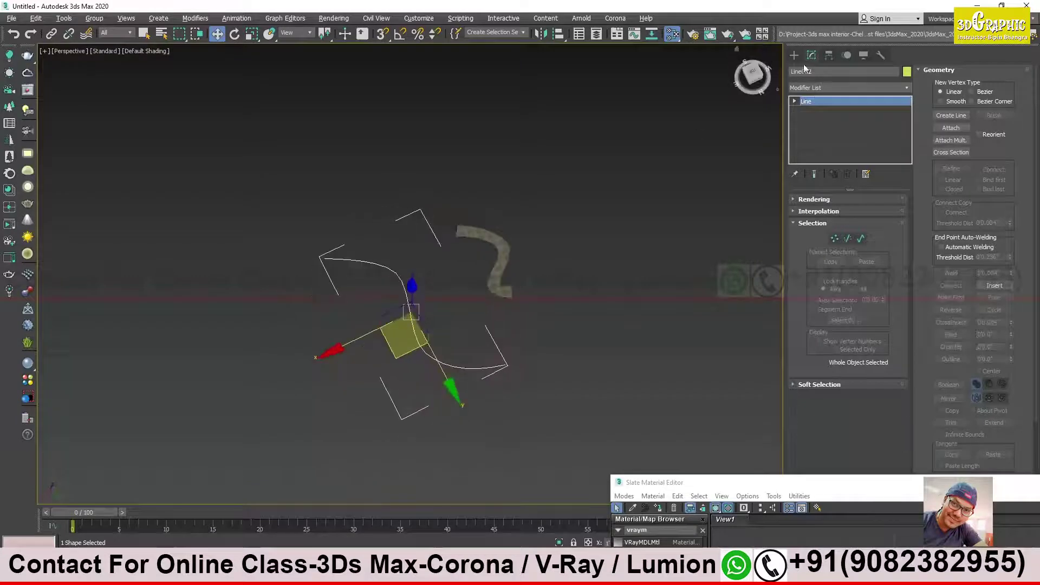
{"action": "left_click", "coordinate": [794, 54]}
{"action": "left_click", "coordinate": [826, 129]}
{"action": "middle_click_drag", "start_coordinate": [544, 356], "coordinate": [450, 325], "text": "alt"}
{"action": "left_click", "coordinate": [438, 336]}
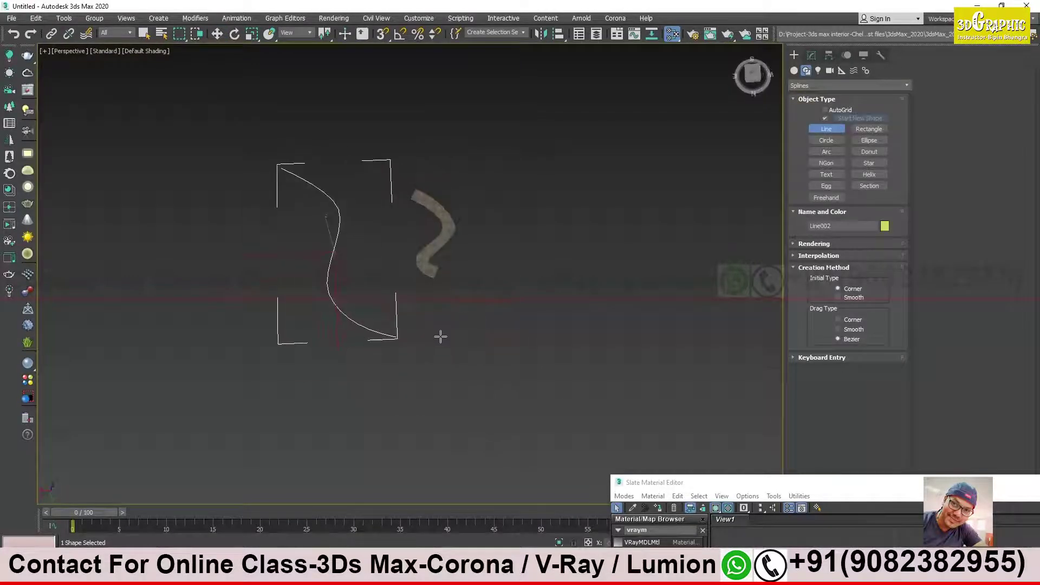
Finish the two-point straight line and add a Sweep modifier to the curved path
{"action": "left_click", "coordinate": [489, 307]}
{"action": "right_click", "coordinate": [487, 343]}
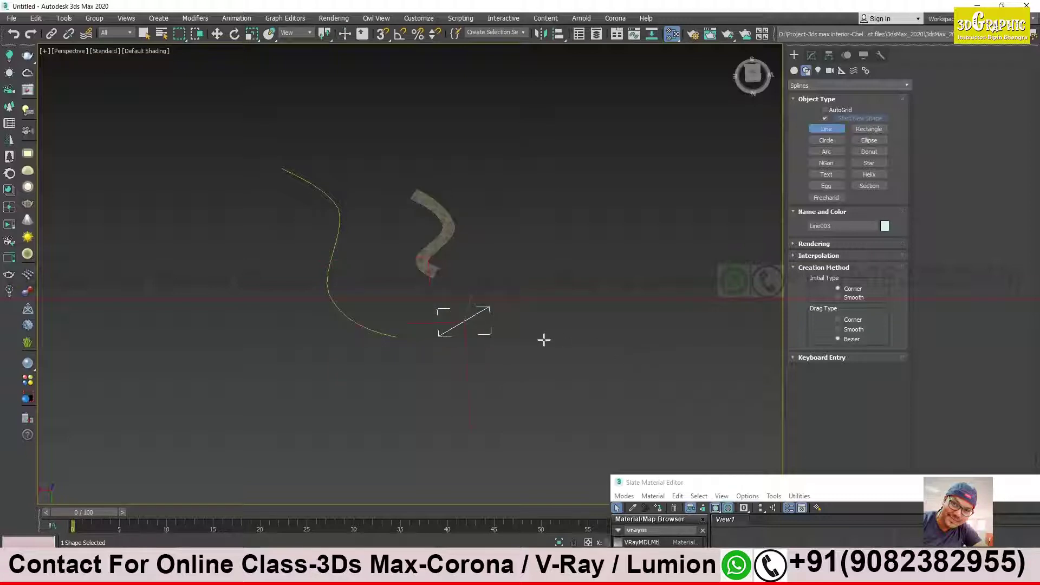
{"action": "key", "text": "w"}
{"action": "left_click", "coordinate": [342, 308]}
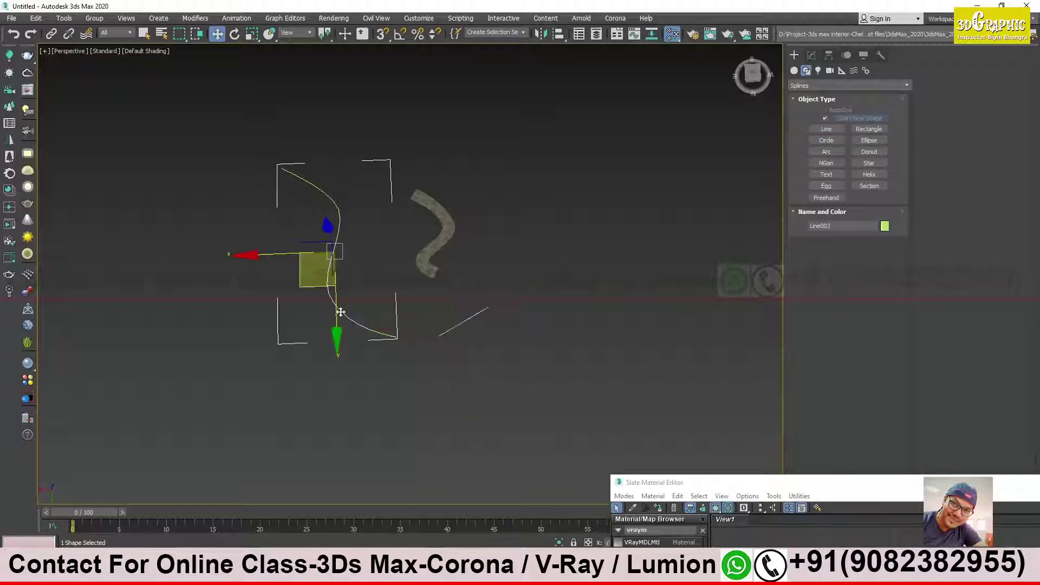
{"action": "left_click", "coordinate": [811, 56]}
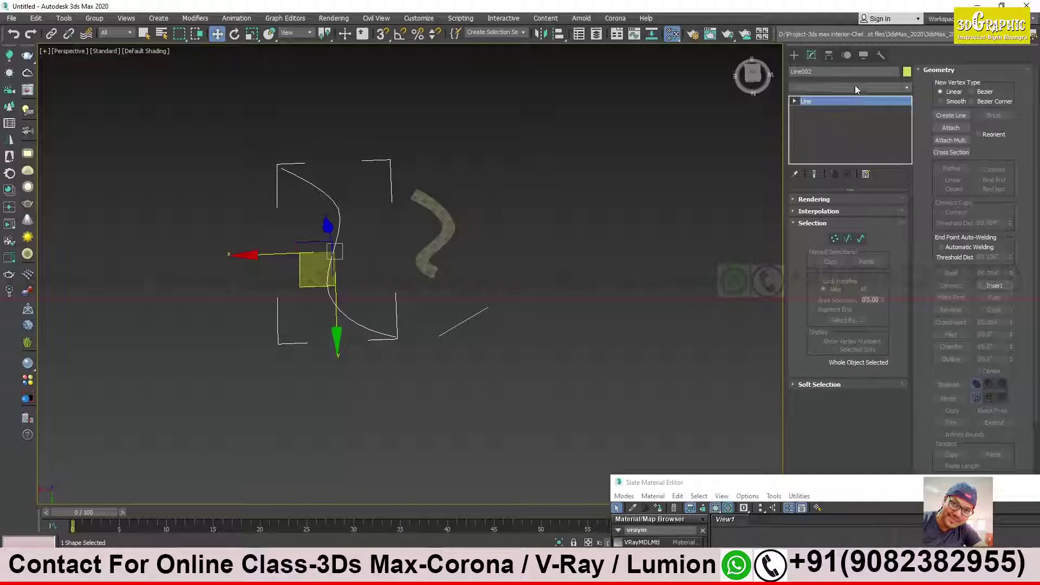
{"action": "left_click", "coordinate": [854, 86]}
{"action": "type", "text": "sw"}
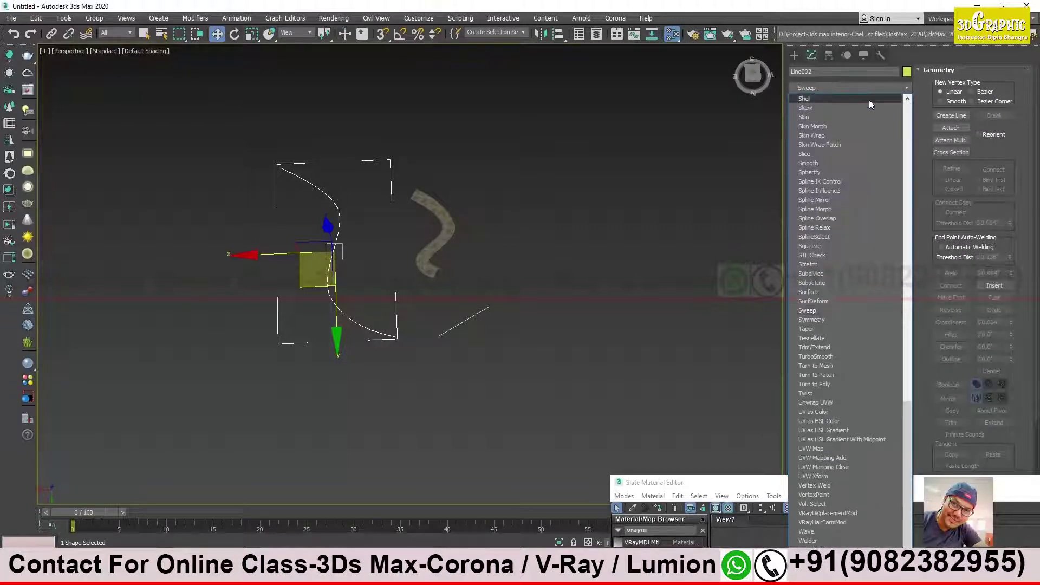
{"action": "left_click", "coordinate": [842, 310]}
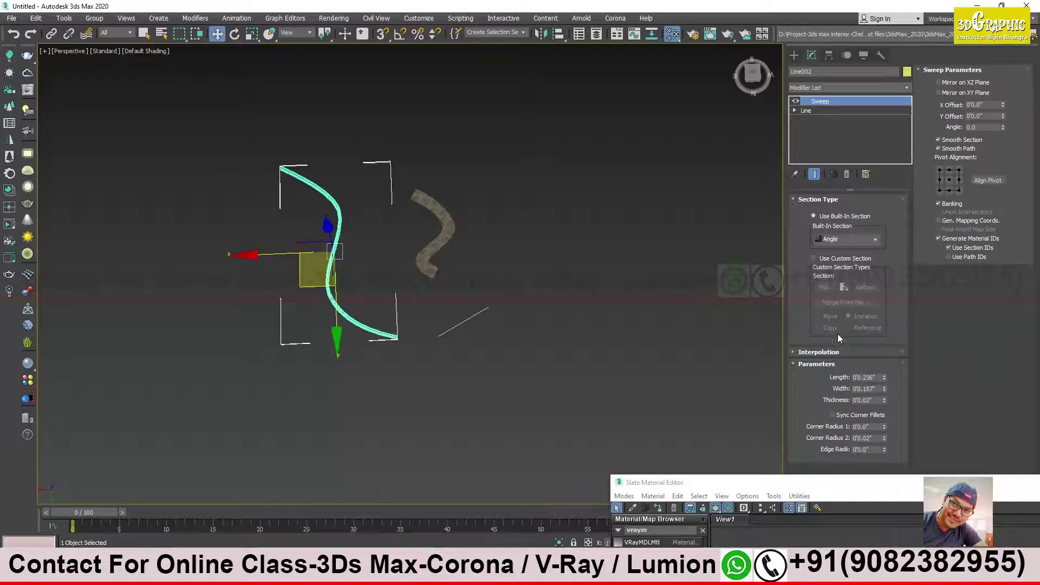
Enable Use Custom Section and pick the straight line as the sweep's section
{"action": "left_click", "coordinate": [813, 258]}
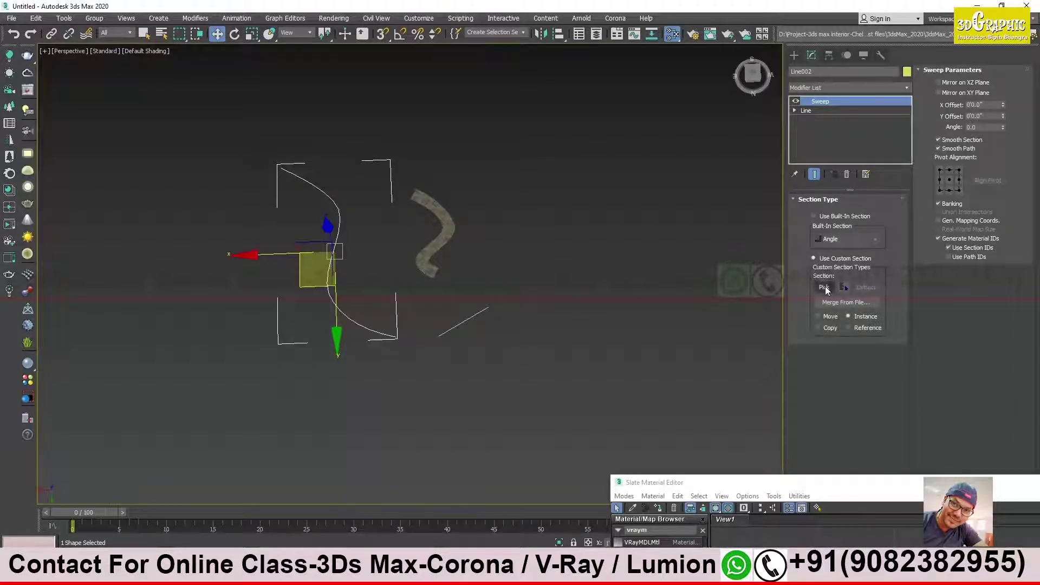
{"action": "left_click", "coordinate": [823, 287]}
{"action": "left_click", "coordinate": [464, 323]}
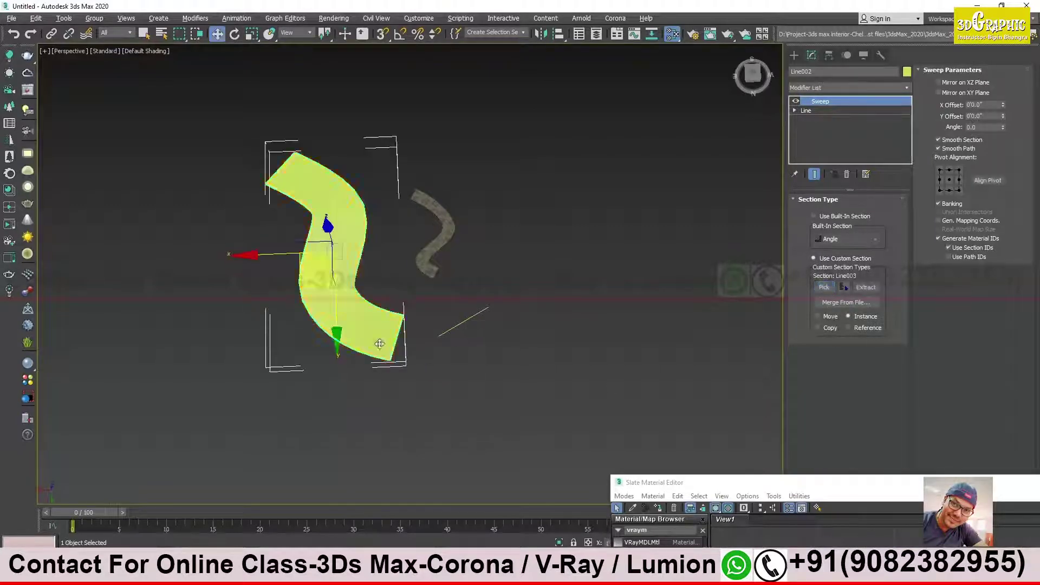
{"action": "scroll", "coordinate": [375, 321], "scroll_direction": "up", "scroll_amount": 3}
{"action": "scroll", "coordinate": [375, 321], "scroll_direction": "up", "scroll_amount": 4}
{"action": "scroll", "coordinate": [375, 321], "scroll_direction": "down", "scroll_amount": 5}
{"action": "mouse_move", "coordinate": [341, 292]}
{"action": "middle_mouse_down", "text": "alt"}
{"action": "mouse_move", "coordinate": [298, 250]}
{"action": "mouse_move", "coordinate": [544, 261]}
{"action": "mouse_move", "coordinate": [443, 272]}
{"action": "mouse_move", "coordinate": [340, 257]}
{"action": "middle_mouse_up", "text": "alt"}
Inspect the swept slab and section line, then undo until the slab disappears
{"action": "left_click", "coordinate": [555, 187]}
{"action": "mouse_move", "coordinate": [556, 187]}
{"action": "middle_mouse_down", "text": "alt"}
{"action": "mouse_move", "coordinate": [627, 212]}
{"action": "mouse_move", "coordinate": [586, 205]}
{"action": "mouse_move", "coordinate": [587, 195]}
{"action": "mouse_move", "coordinate": [596, 202]}
{"action": "mouse_move", "coordinate": [539, 247]}
{"action": "middle_mouse_up", "text": "alt"}
{"action": "left_click", "coordinate": [373, 210]}
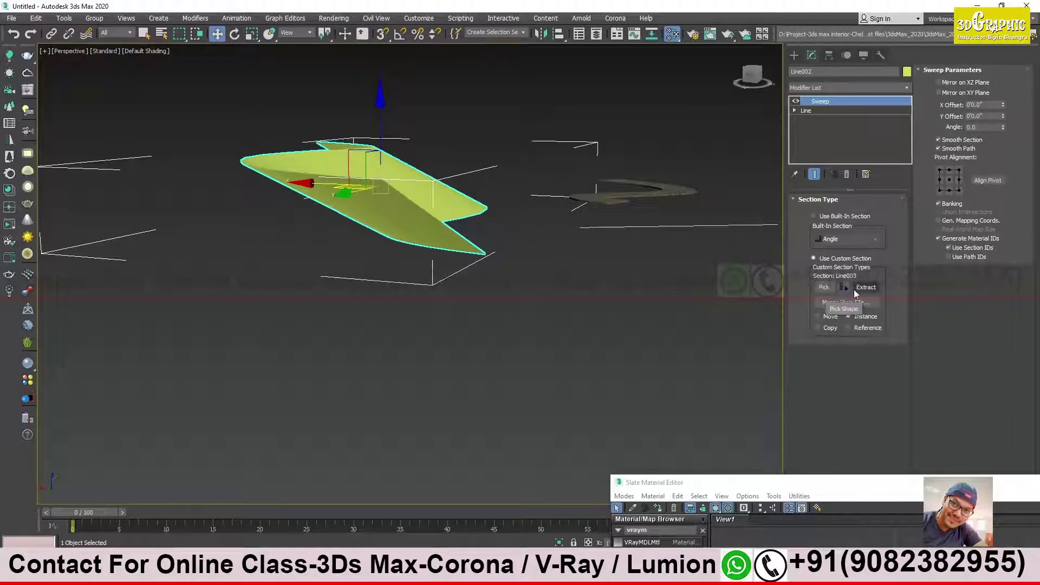
{"action": "middle_click_drag", "start_coordinate": [394, 306], "coordinate": [335, 302]}
{"action": "left_click", "coordinate": [493, 259]}
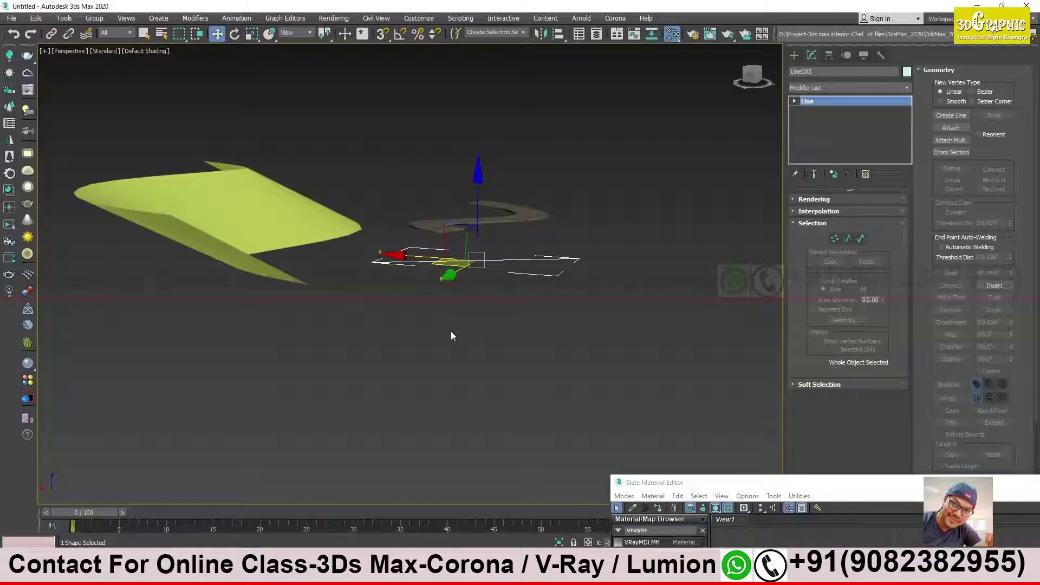
{"action": "key", "text": "ctrl+z"}
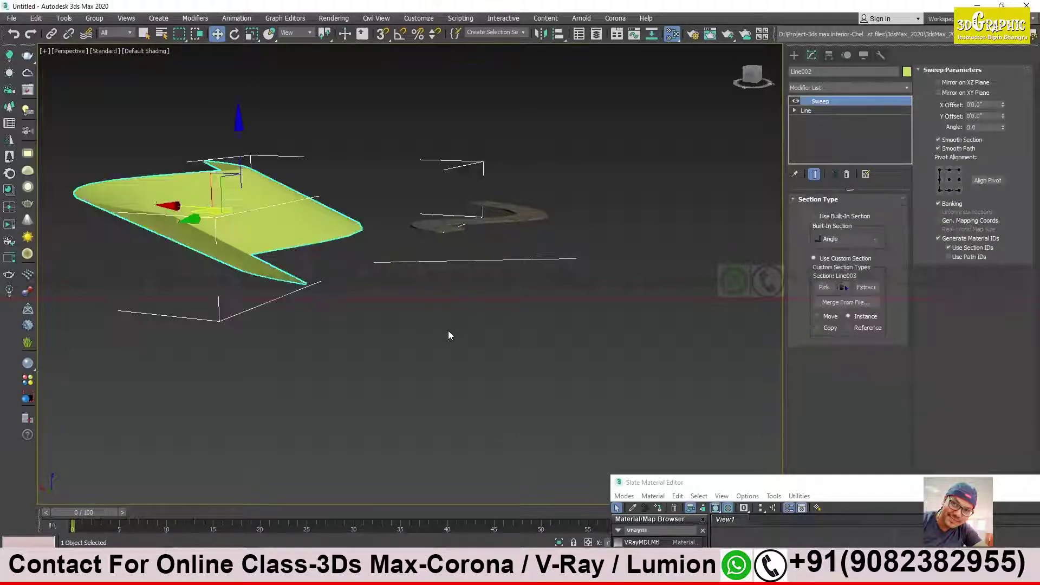
{"action": "key", "text": "ctrl+z"}
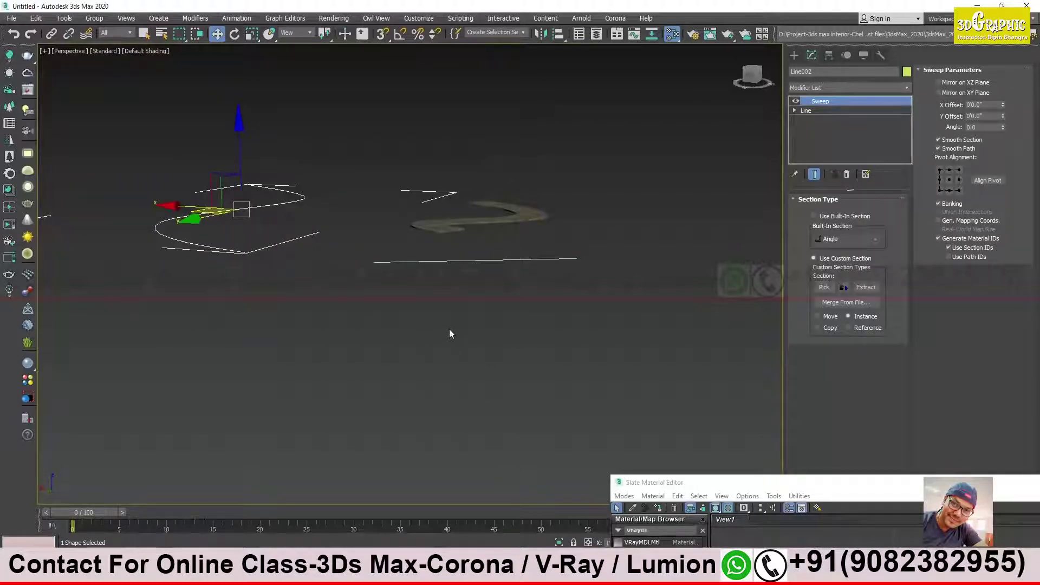
Undo back to the straight line and draw a new rectangle below the curved path
{"action": "key", "text": "ctrl+z"}
{"action": "key", "text": "ctrl+z"}
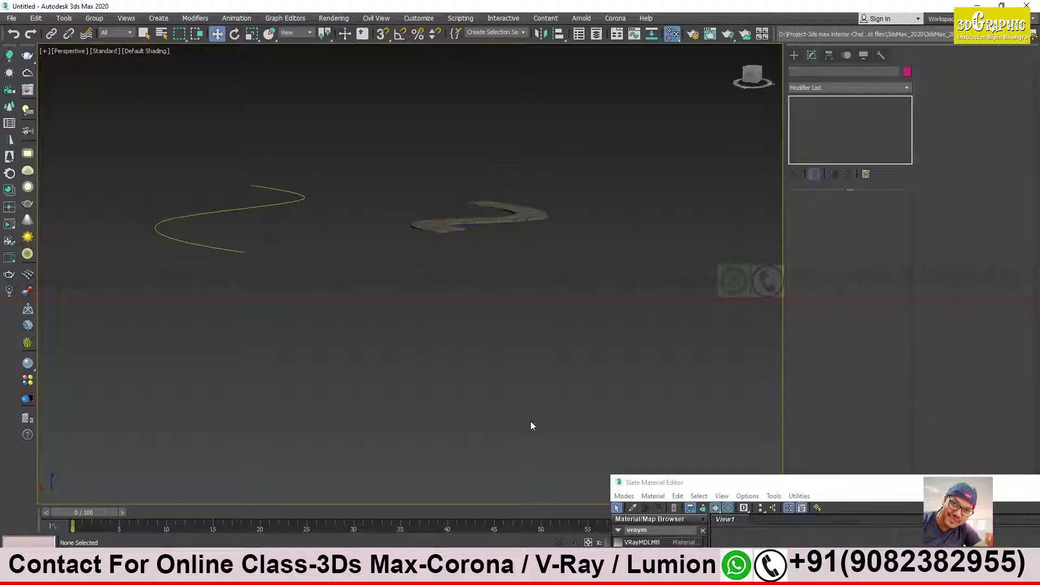
{"action": "left_click", "coordinate": [796, 56]}
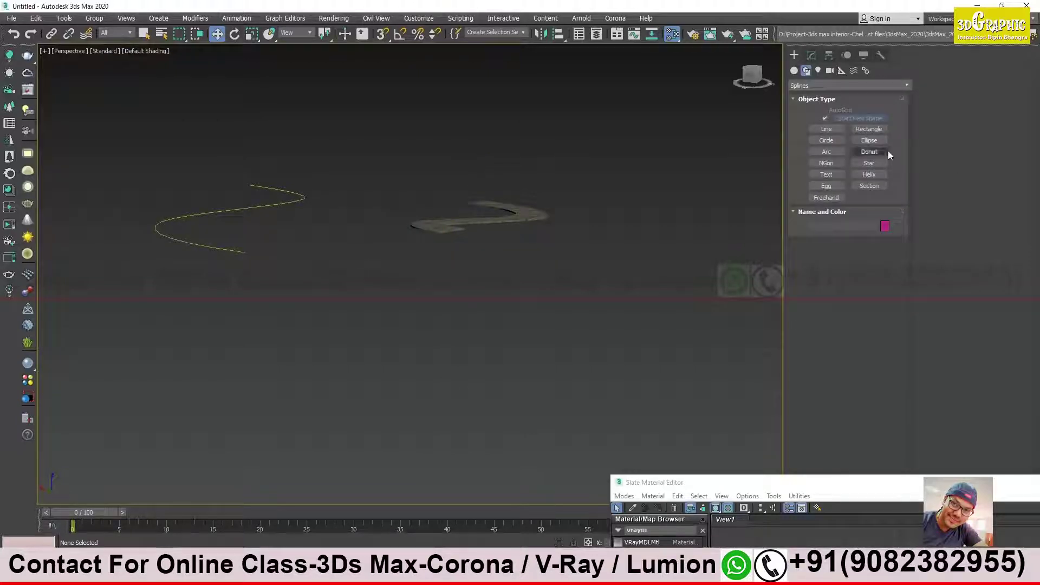
{"action": "left_click", "coordinate": [869, 129]}
{"action": "middle_click_drag", "start_coordinate": [510, 290], "coordinate": [438, 351], "text": "alt"}
{"action": "mouse_move", "coordinate": [363, 247]}
{"action": "left_mouse_down"}
{"action": "mouse_move", "coordinate": [499, 404]}
{"action": "mouse_move", "coordinate": [465, 389]}
{"action": "left_mouse_up"}
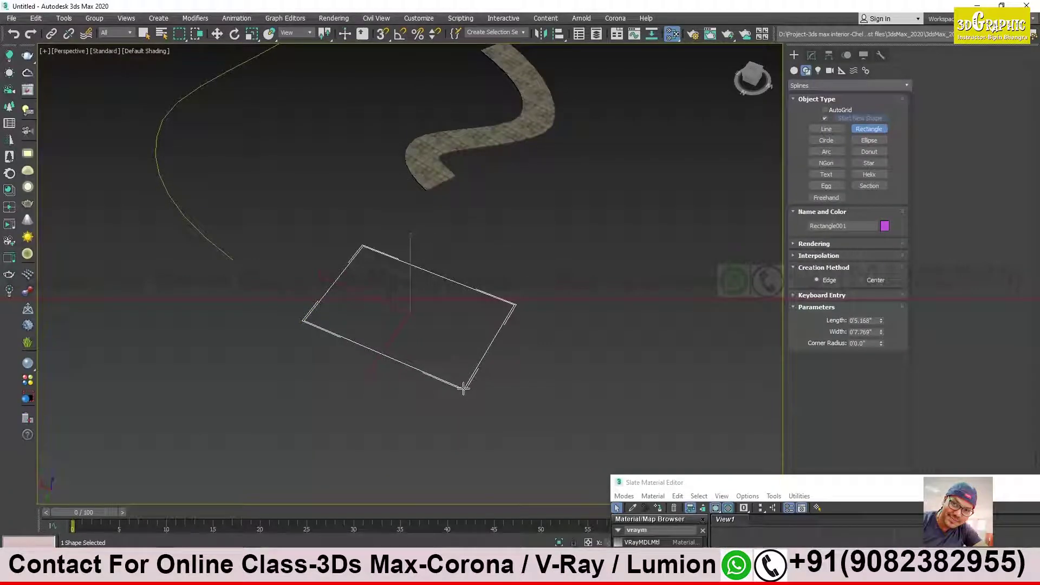
{"action": "key", "text": "w"}
Add an Edit Spline modifier to the new rectangle
{"action": "left_click", "coordinate": [811, 55]}
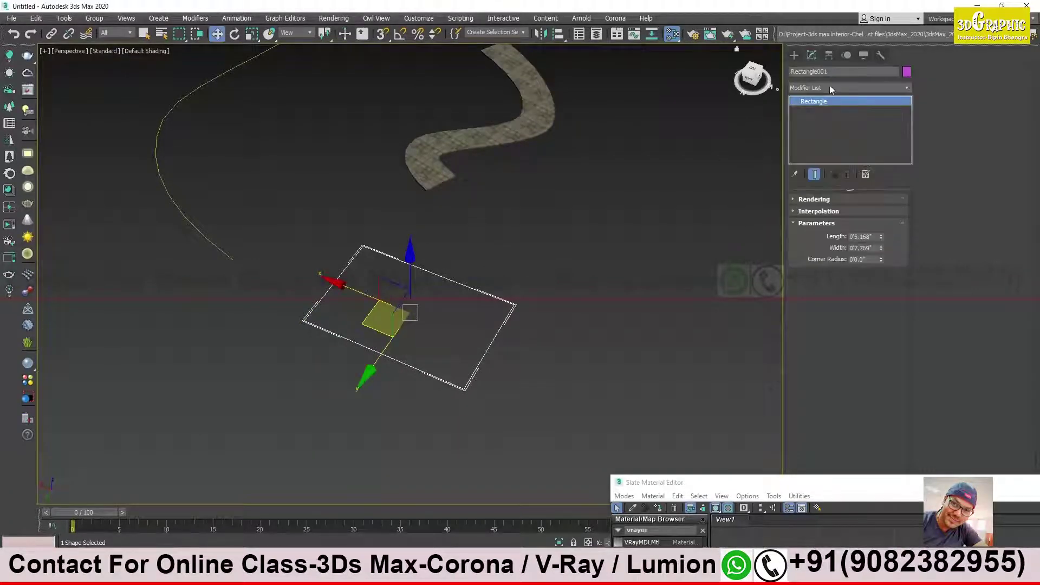
{"action": "left_click", "coordinate": [841, 86]}
{"action": "type", "text": "edit spline"}
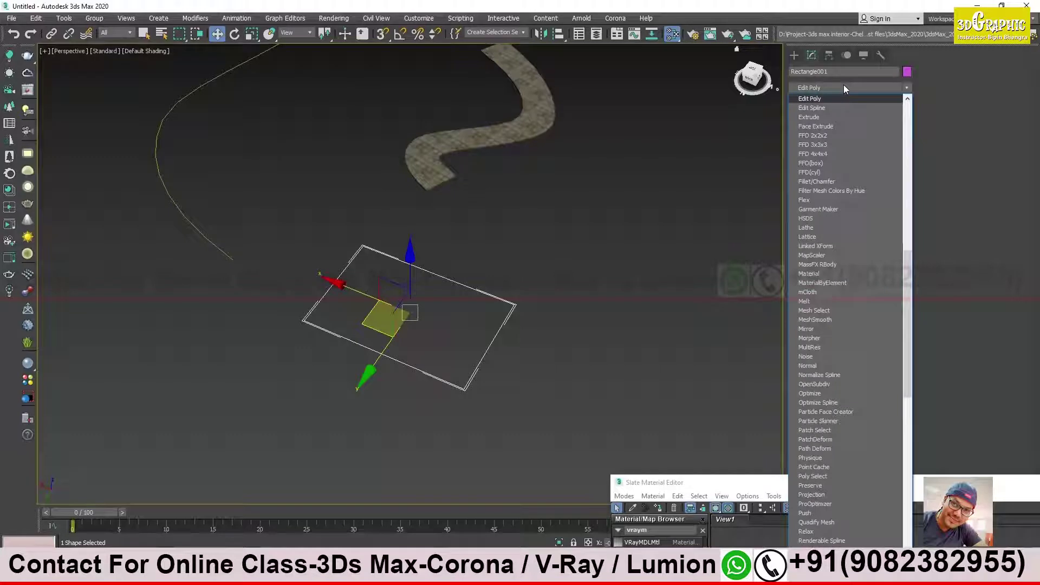
{"action": "key", "text": "Return"}
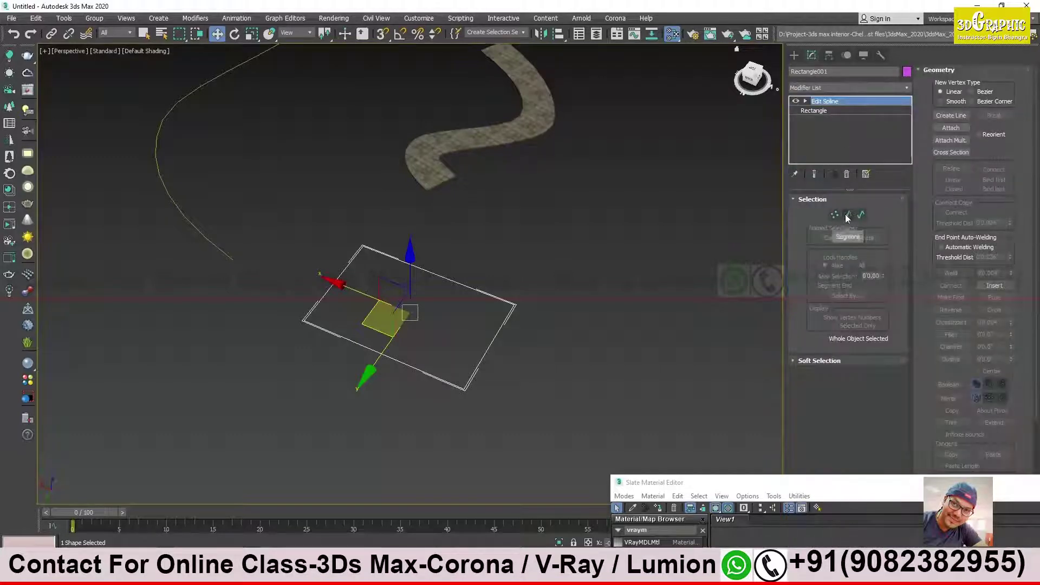
Delete three of the rectangle's sides, leaving one open edge, then reselect the curved sweep path
{"action": "left_click", "coordinate": [847, 215]}
{"action": "left_click_drag", "start_coordinate": [544, 245], "coordinate": [326, 295]}
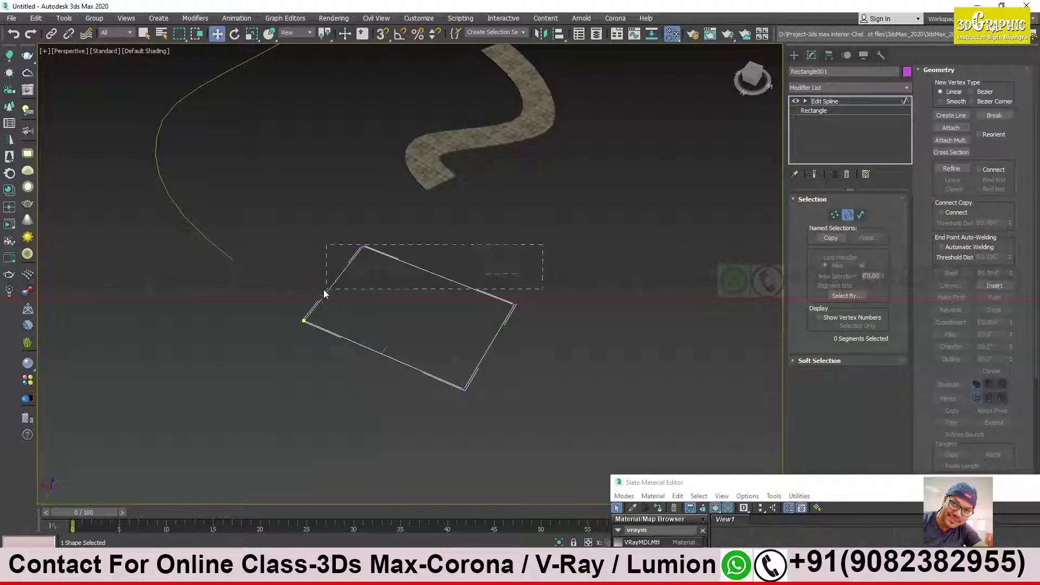
{"action": "left_click", "coordinate": [487, 351]}
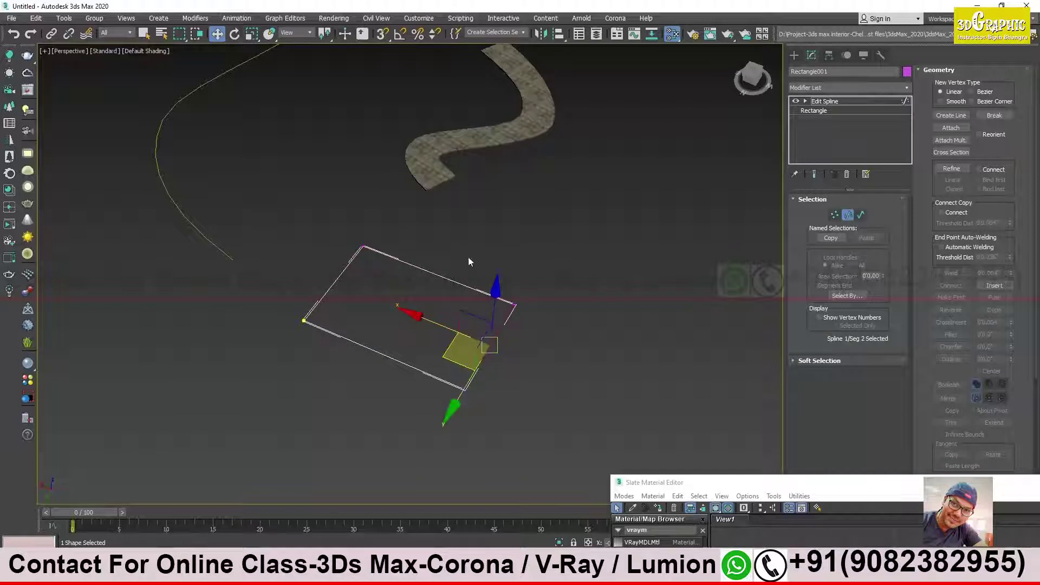
{"action": "left_click_drag", "start_coordinate": [478, 260], "coordinate": [300, 277], "text": "ctrl"}
{"action": "key", "text": "Delete"}
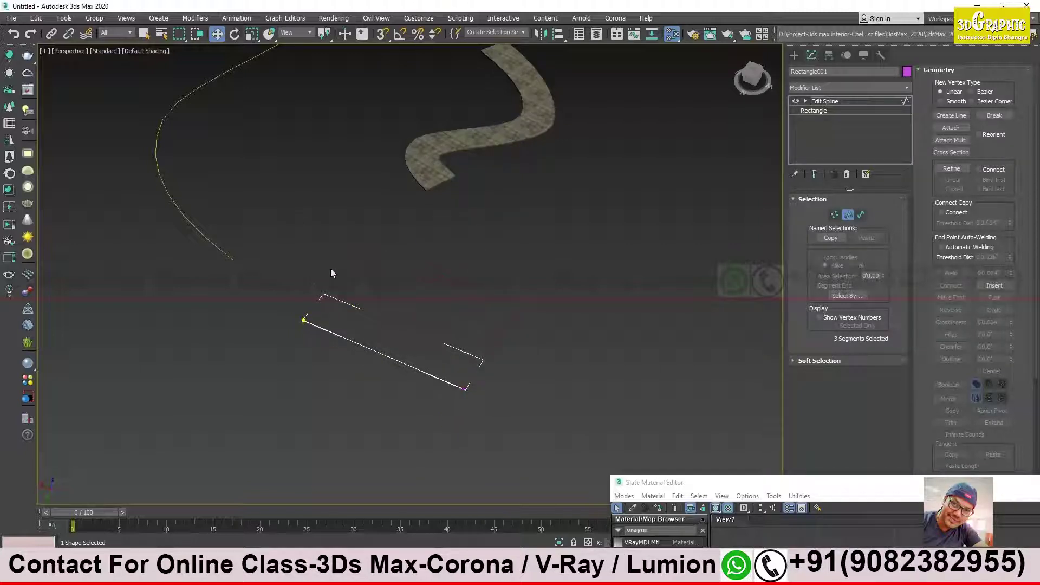
{"action": "key", "text": "2"}
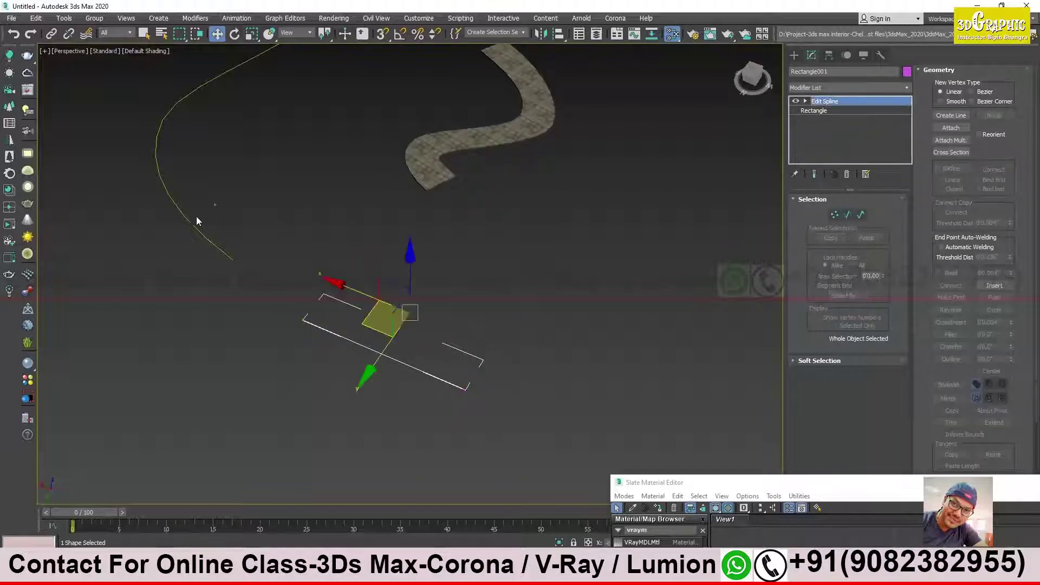
{"action": "left_click", "coordinate": [216, 210]}
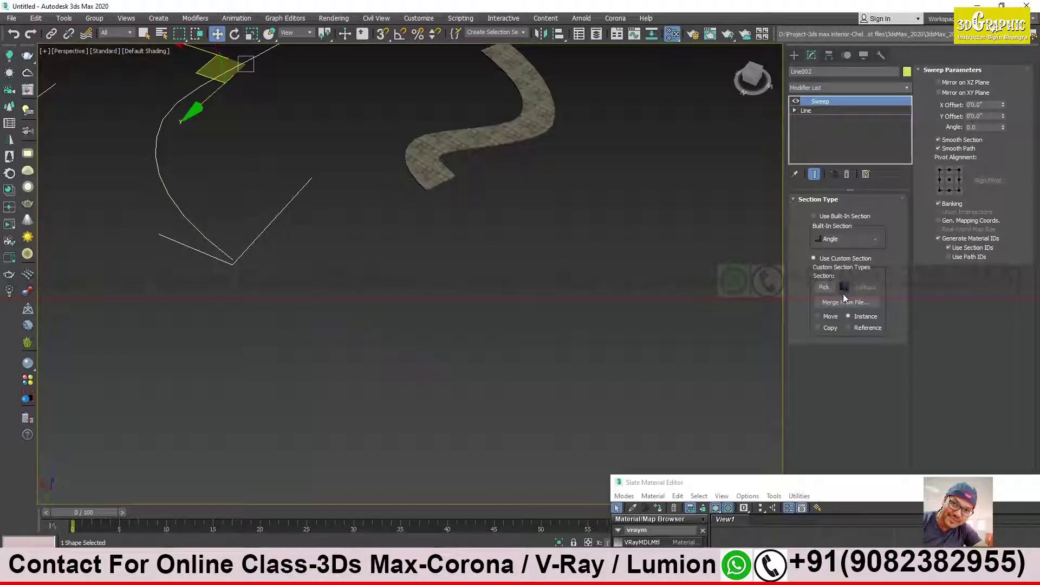
Use Rectangle001 as the Sweep's custom section and inspect the resulting flat S-shaped slab
{"action": "left_click", "coordinate": [824, 288]}
{"action": "left_click", "coordinate": [393, 367]}
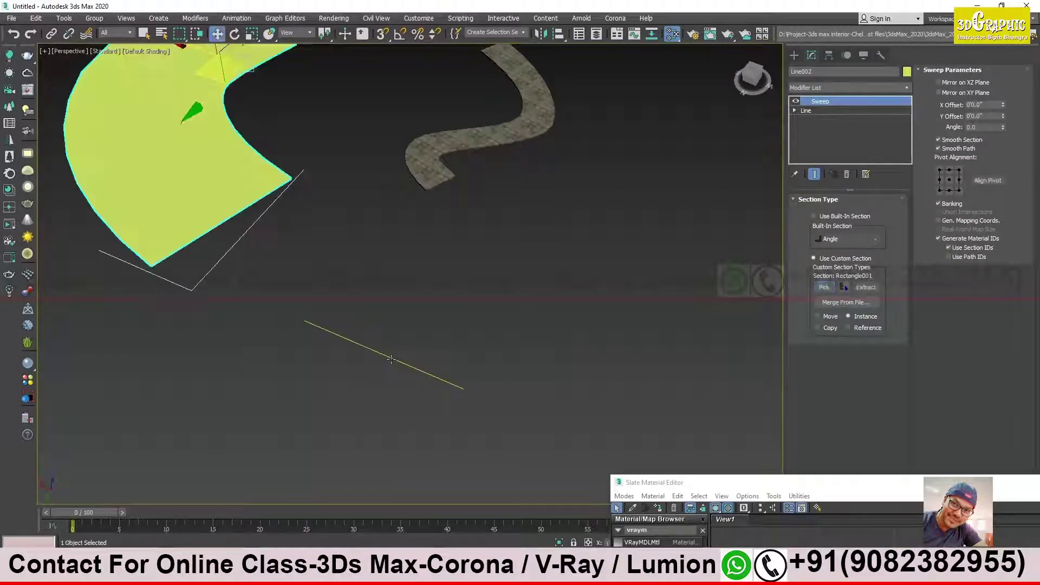
{"action": "scroll", "coordinate": [319, 274], "scroll_direction": "down", "scroll_amount": 5}
{"action": "middle_click_drag", "start_coordinate": [355, 293], "coordinate": [322, 249], "text": "alt"}
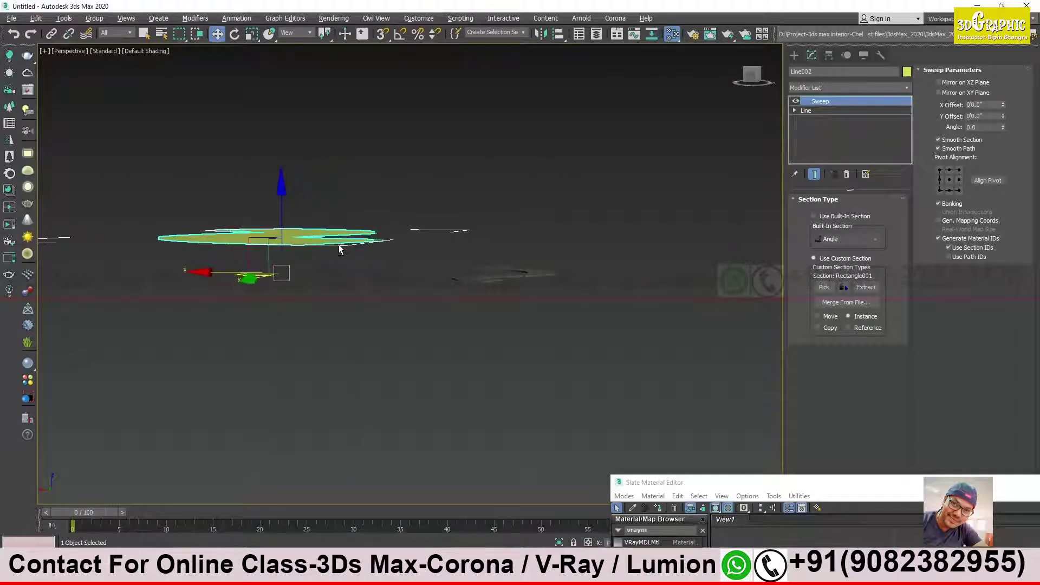
{"action": "mouse_move", "coordinate": [322, 249]}
{"action": "middle_mouse_down", "text": "alt"}
{"action": "mouse_move", "coordinate": [367, 291]}
{"action": "mouse_move", "coordinate": [359, 300]}
{"action": "middle_mouse_up", "text": "alt"}
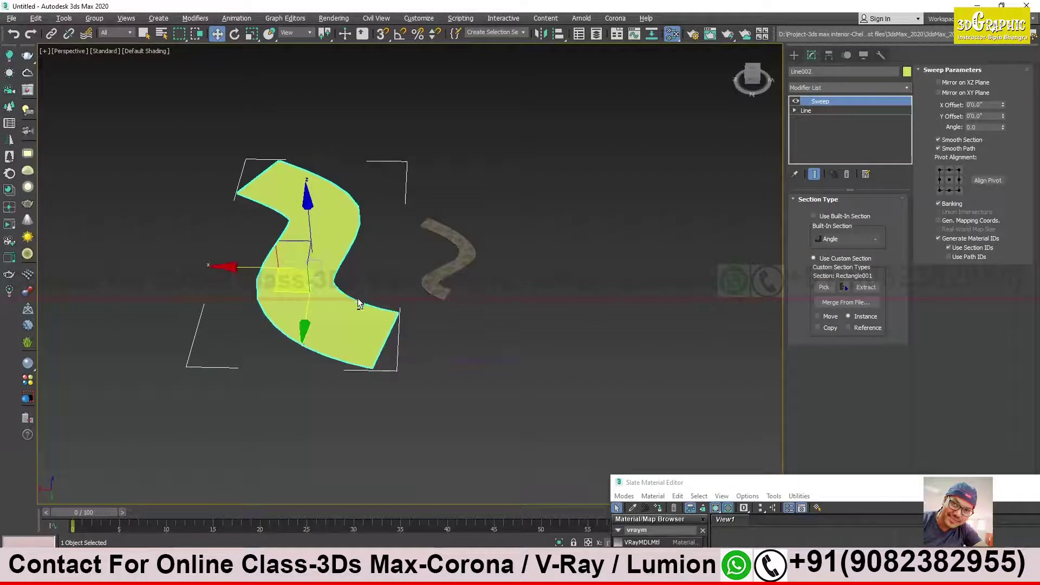
{"action": "left_click", "coordinate": [460, 372]}
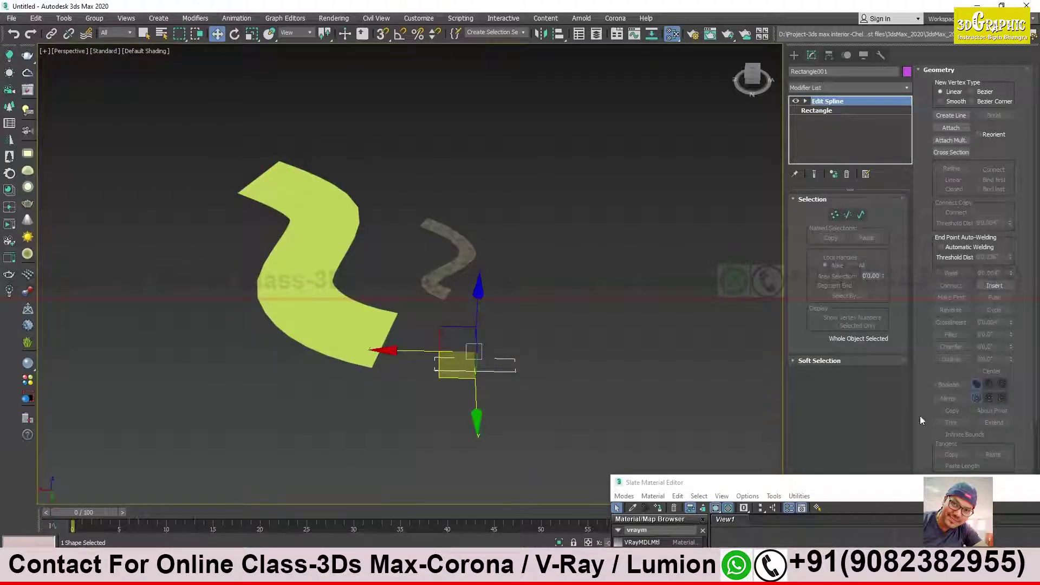
Outline Rectangle001's open edge into a thin closed profile, then reselect Line002
{"action": "left_click", "coordinate": [913, 482]}
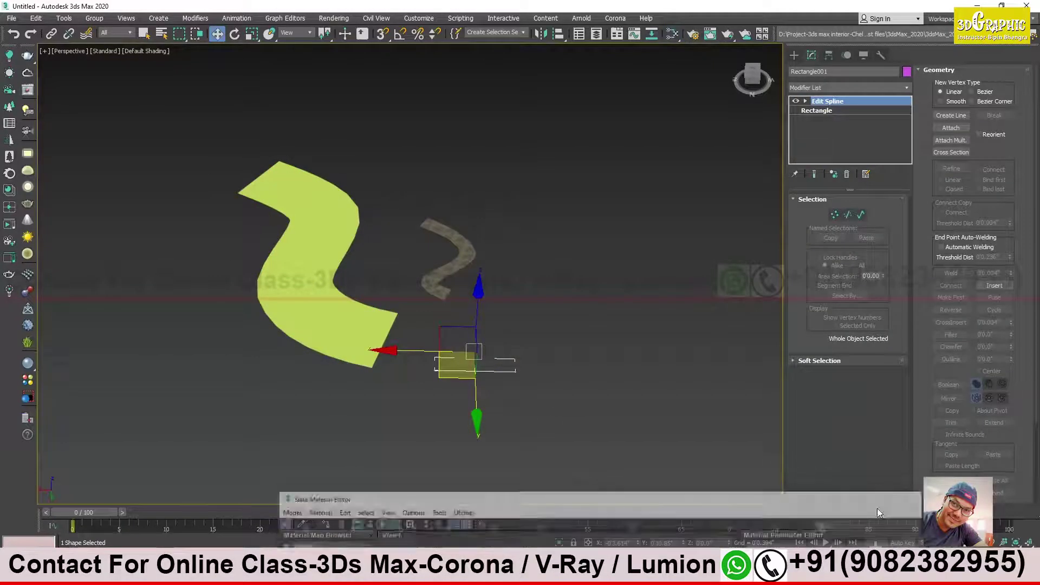
{"action": "left_click", "coordinate": [861, 215]}
{"action": "left_click", "coordinate": [465, 398]}
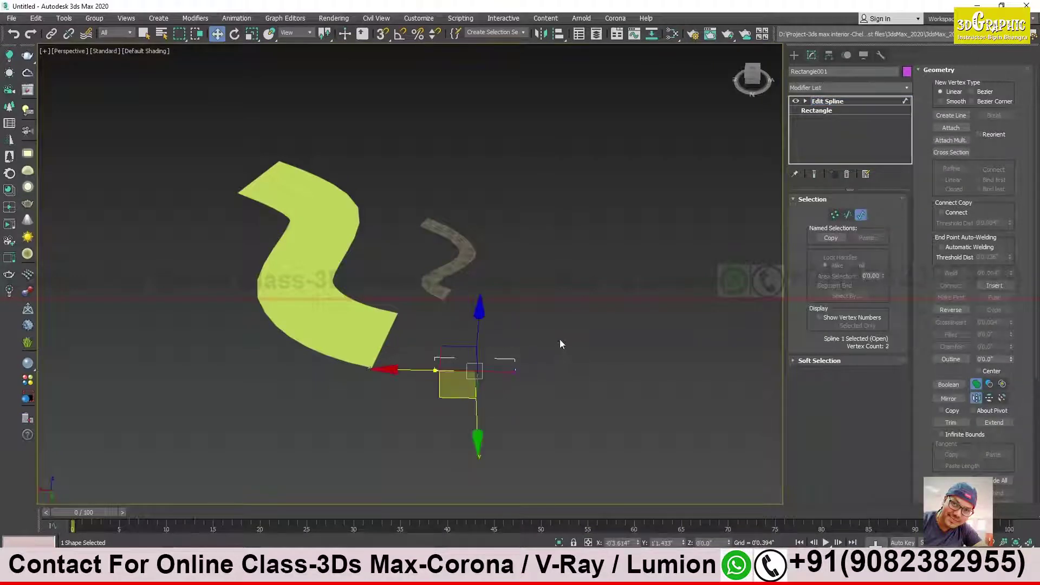
{"action": "left_click", "coordinate": [952, 359]}
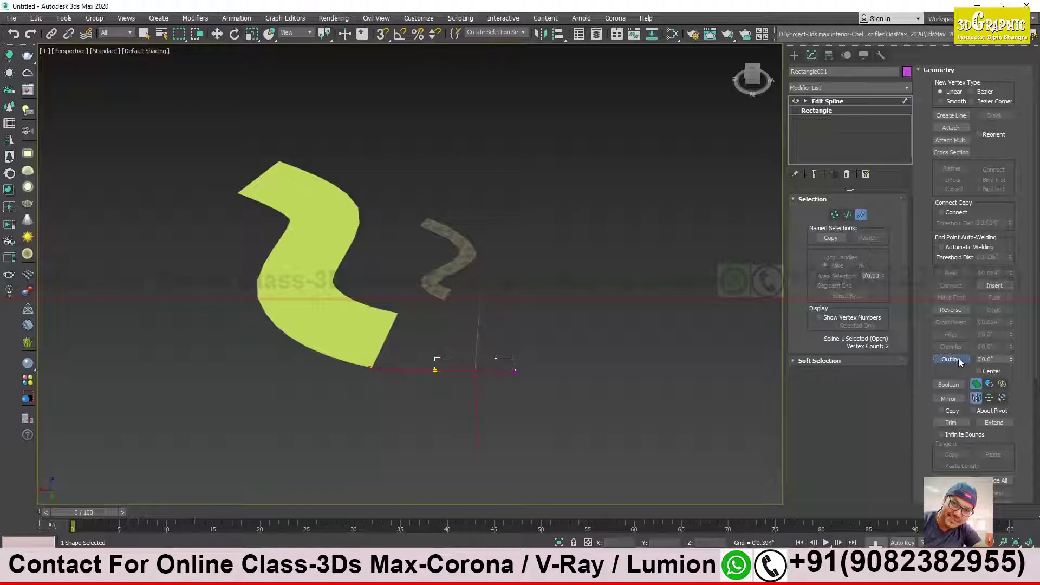
{"action": "left_click_drag", "start_coordinate": [512, 374], "coordinate": [514, 379]}
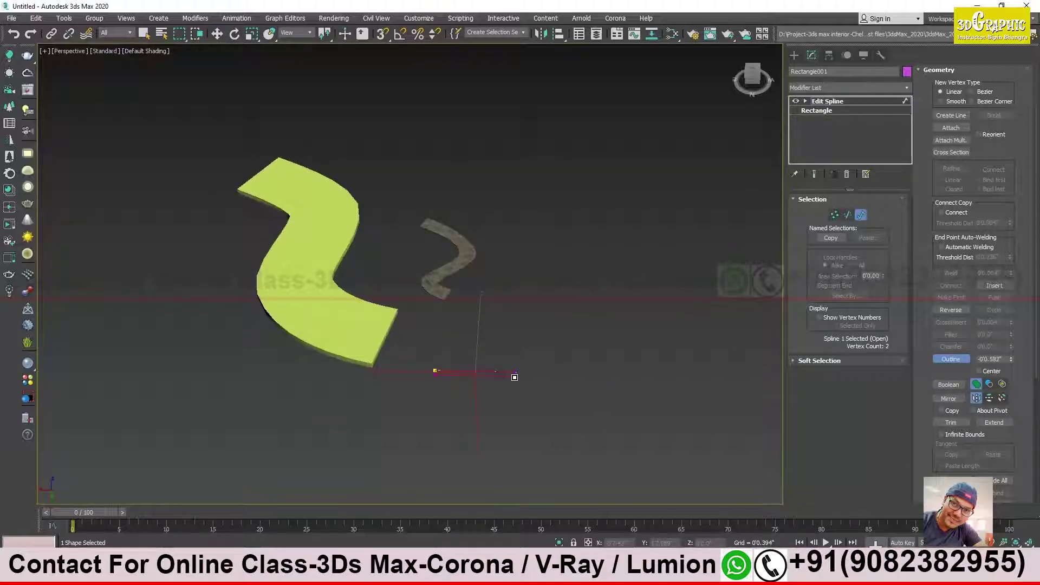
{"action": "middle_click_drag", "start_coordinate": [431, 372], "coordinate": [423, 360], "text": "alt"}
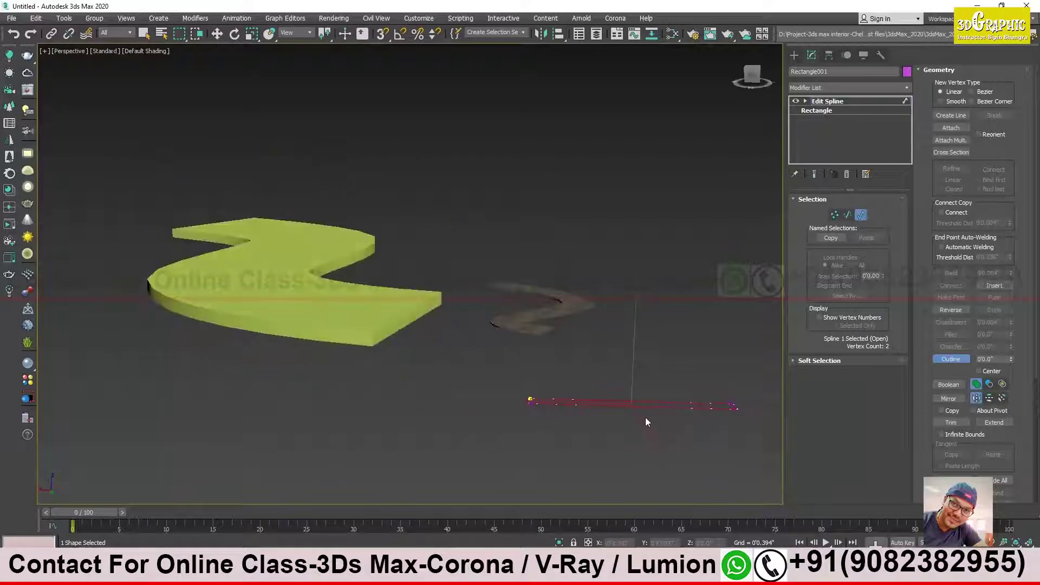
{"action": "middle_click_drag", "start_coordinate": [545, 409], "coordinate": [550, 408], "text": "alt"}
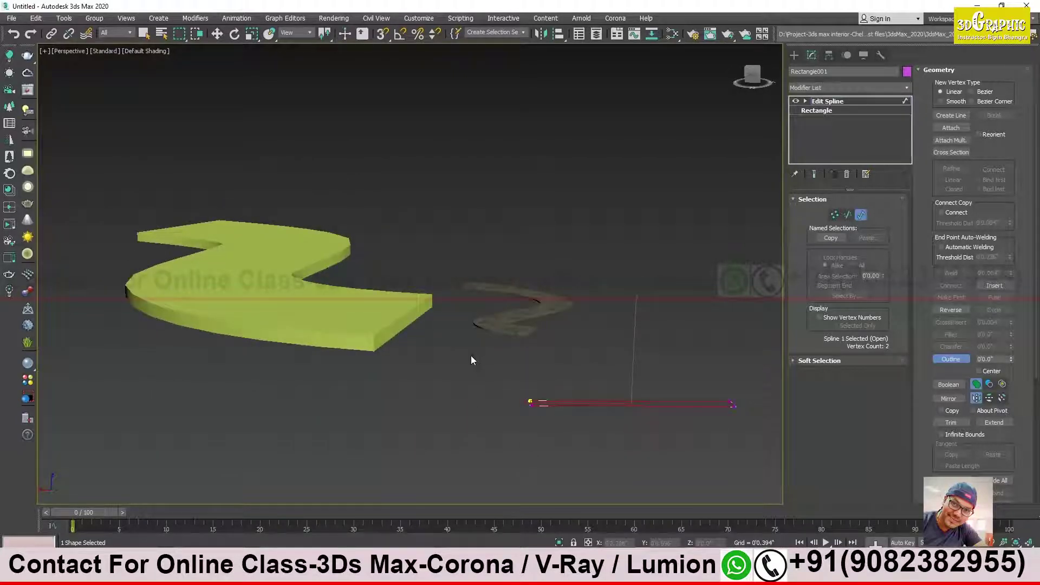
{"action": "key", "text": "w"}
{"action": "left_click", "coordinate": [371, 305]}
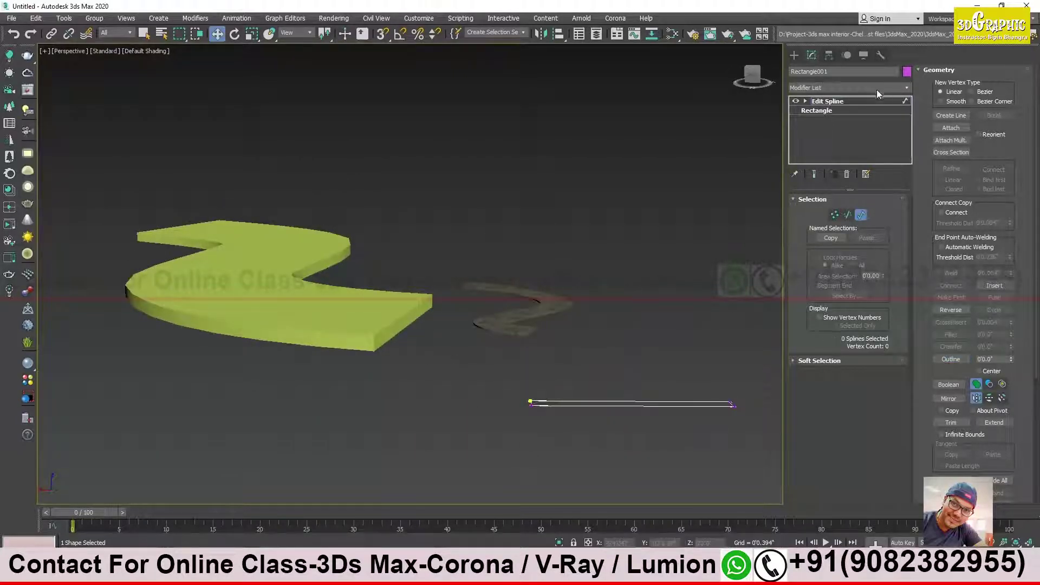
{"action": "left_click", "coordinate": [849, 100]}
{"action": "left_click", "coordinate": [318, 301]}
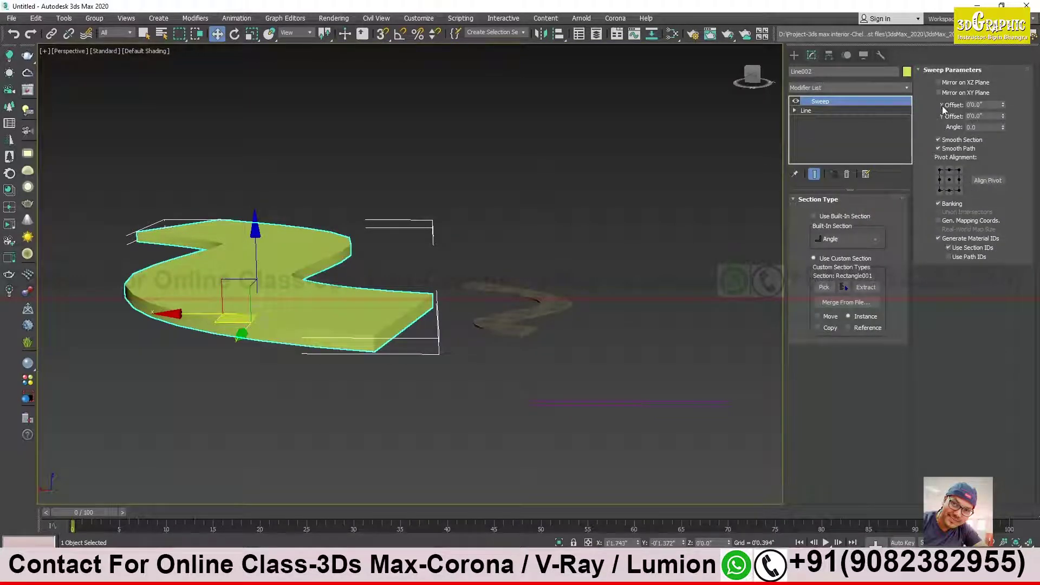
Enable Gen. Mapping Coords. on the Sweep and apply Material #25's stone texture to Line002
{"action": "left_click", "coordinate": [947, 225]}
{"action": "key", "text": "m"}
{"action": "double_click", "coordinate": [608, 495]}
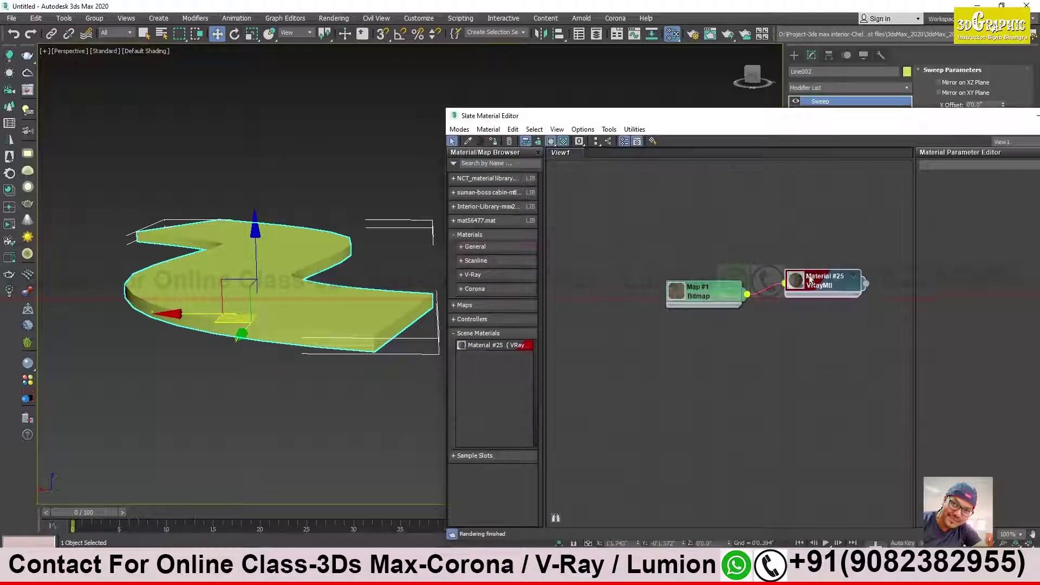
{"action": "left_click_drag", "start_coordinate": [865, 283], "coordinate": [295, 259]}
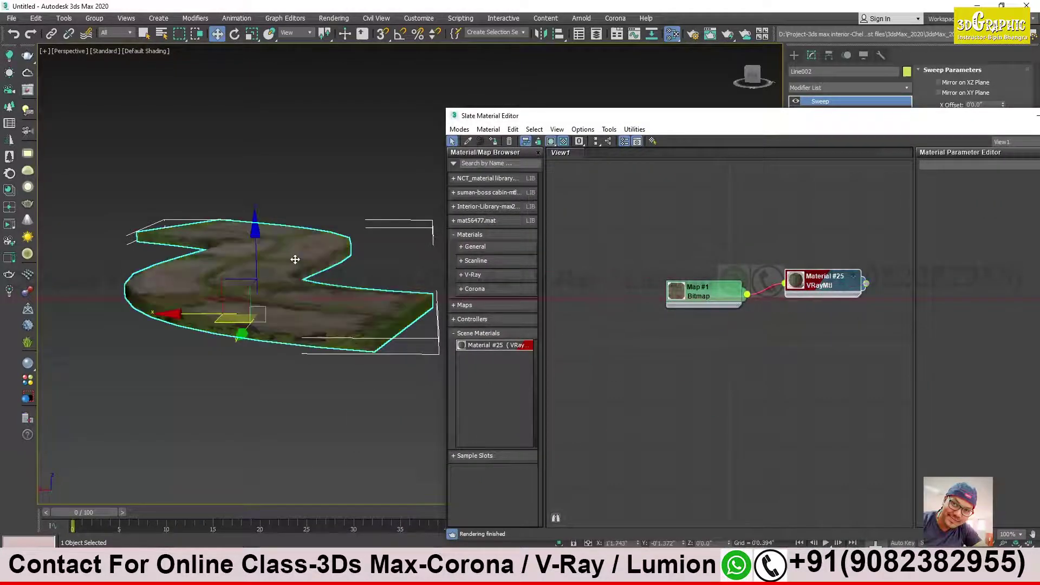
{"action": "mouse_move", "coordinate": [279, 288]}
{"action": "middle_mouse_down", "text": "alt"}
{"action": "mouse_move", "coordinate": [271, 336]}
{"action": "mouse_move", "coordinate": [241, 383]}
{"action": "middle_mouse_up", "text": "alt"}
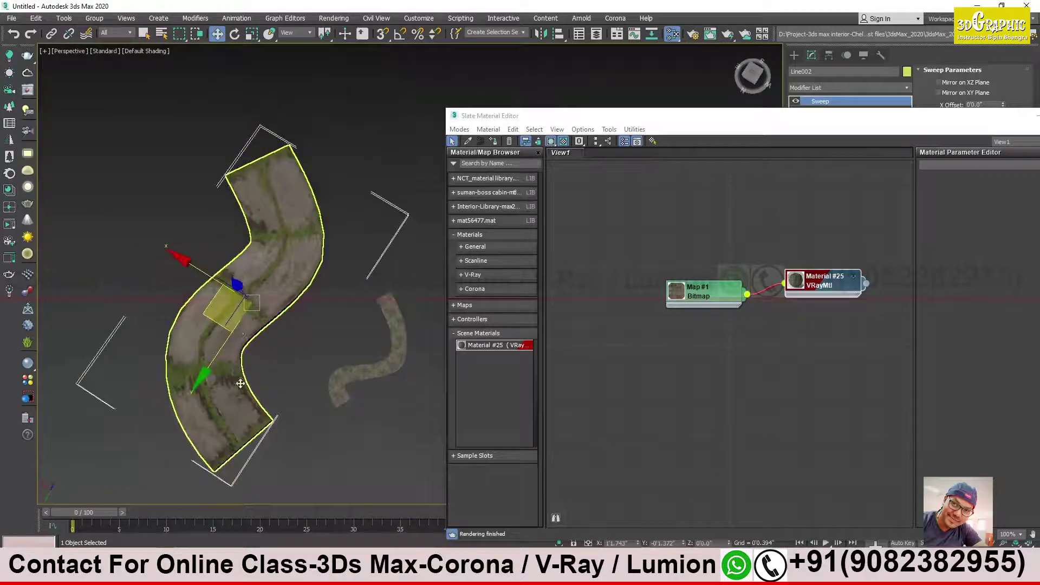
{"action": "mouse_move", "coordinate": [824, 115]}
{"action": "left_mouse_down"}
{"action": "mouse_move", "coordinate": [856, 409]}
{"action": "mouse_move", "coordinate": [856, 389]}
{"action": "left_mouse_up"}
{"action": "left_click", "coordinate": [850, 86]}
{"action": "left_click", "coordinate": [851, 87]}
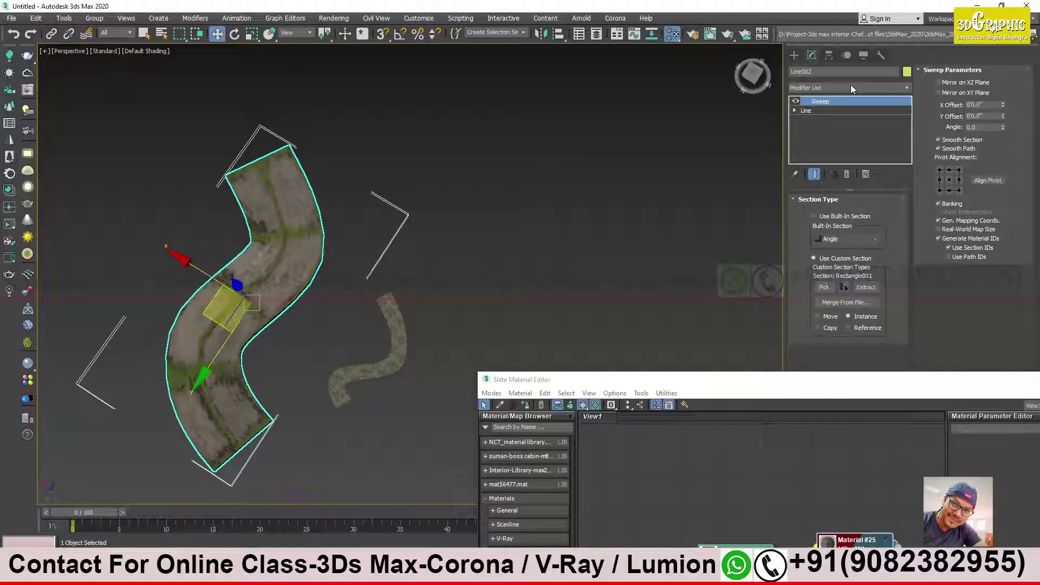
Add a UVW Xform to the road with U Tile 1.8 and V Tile 4.55
{"action": "left_click", "coordinate": [850, 87]}
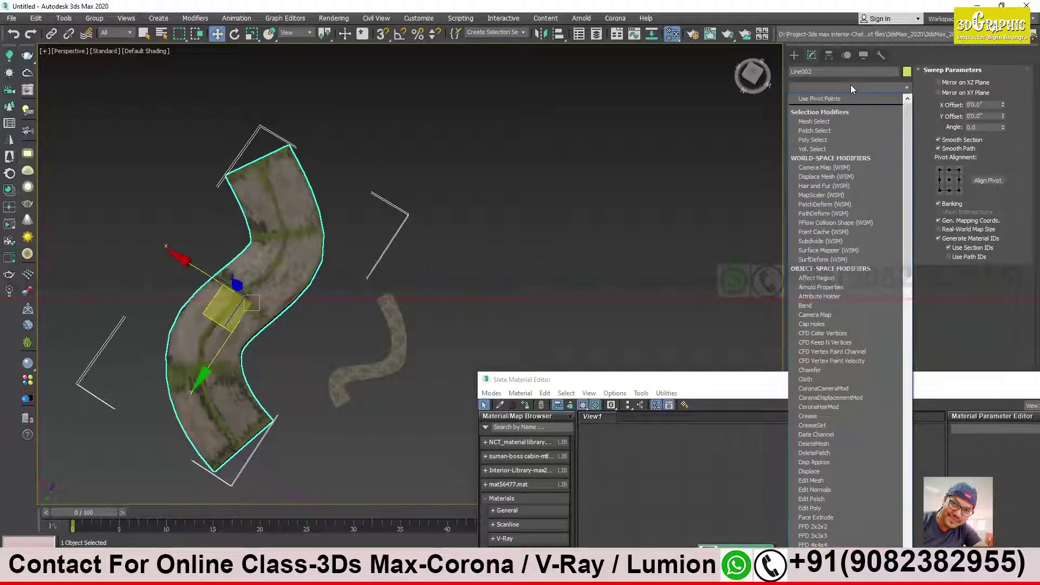
{"action": "key", "text": "u"}
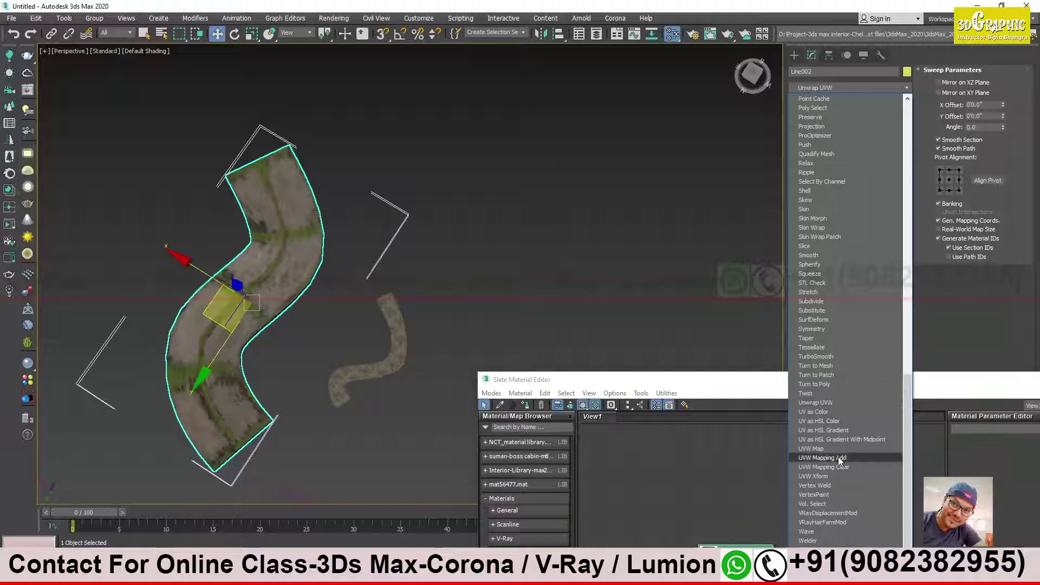
{"action": "left_click", "coordinate": [836, 476]}
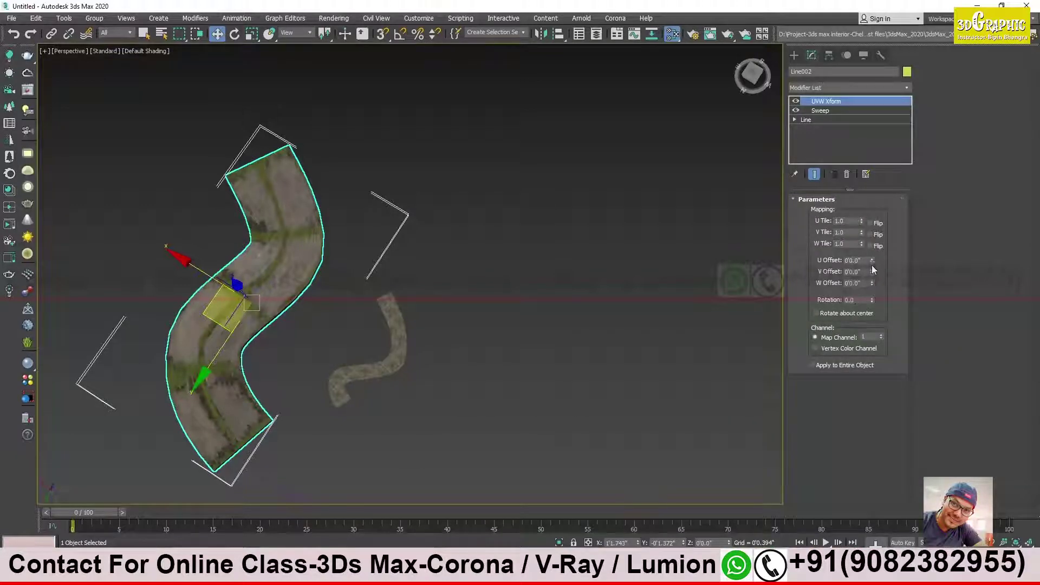
{"action": "left_click_drag", "start_coordinate": [861, 221], "coordinate": [865, 174]}
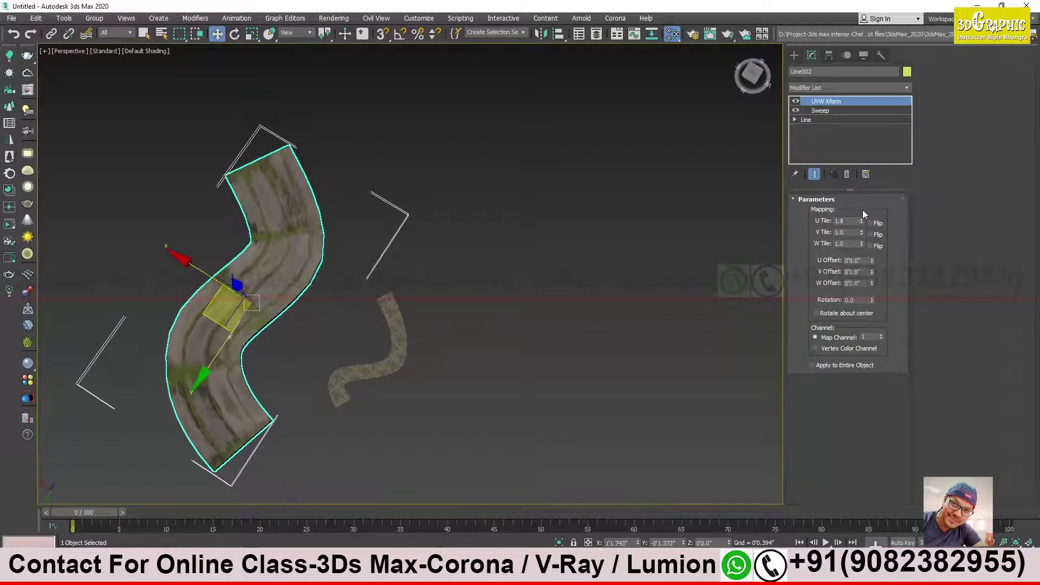
{"action": "left_click_drag", "start_coordinate": [862, 233], "coordinate": [882, 26]}
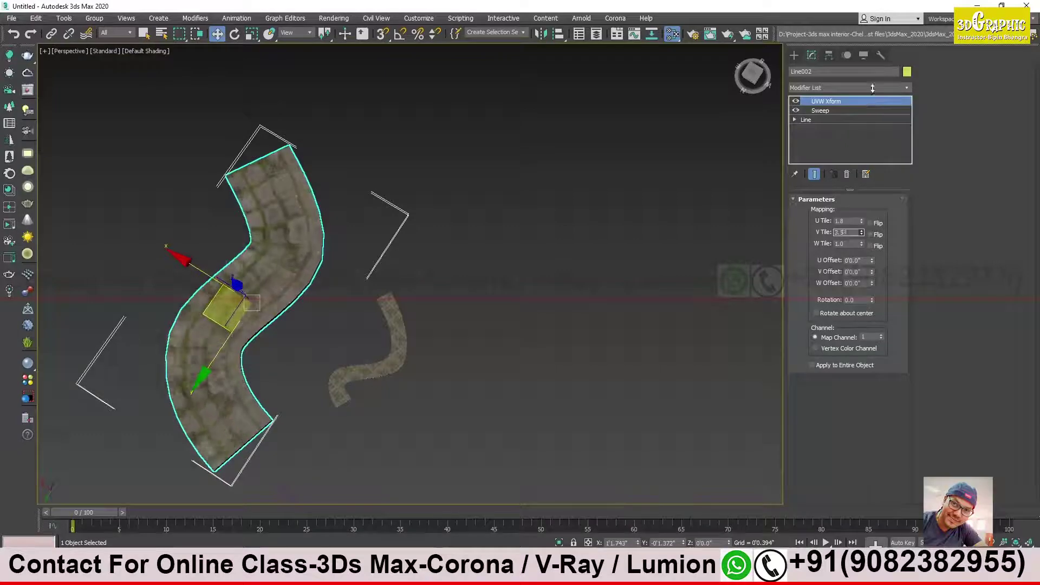
{"action": "left_click_drag", "start_coordinate": [882, 26], "coordinate": [882, 46]}
Give the texture a slight negative U Offset and raise U Tile to 2.808
{"action": "mouse_move", "coordinate": [318, 255]}
{"action": "middle_mouse_down", "text": "alt"}
{"action": "mouse_move", "coordinate": [212, 280]}
{"action": "mouse_move", "coordinate": [312, 343]}
{"action": "mouse_move", "coordinate": [294, 368]}
{"action": "mouse_move", "coordinate": [223, 302]}
{"action": "middle_mouse_up", "text": "alt"}
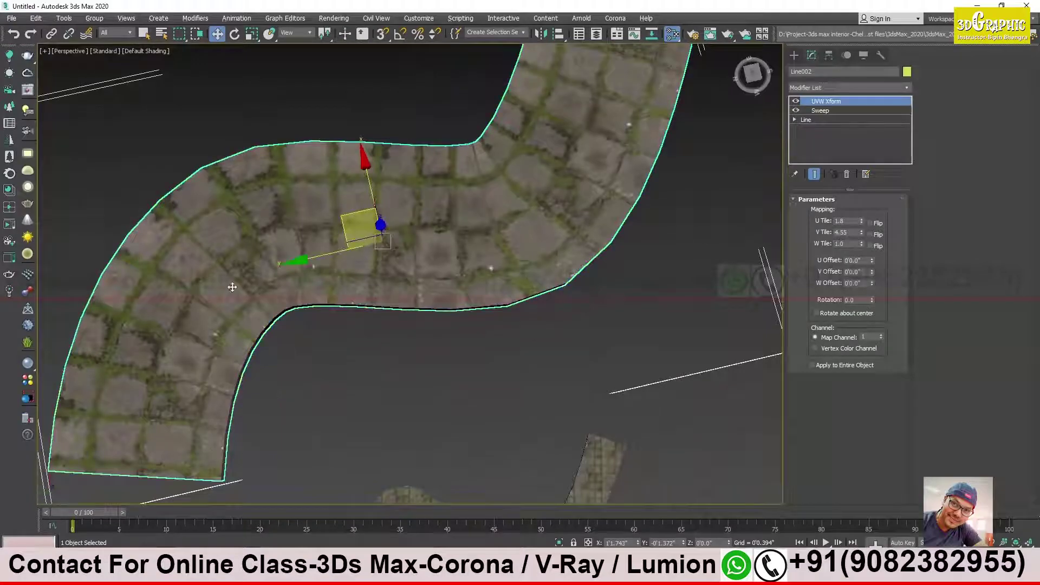
{"action": "scroll", "coordinate": [509, 228], "scroll_direction": "down", "scroll_amount": 3}
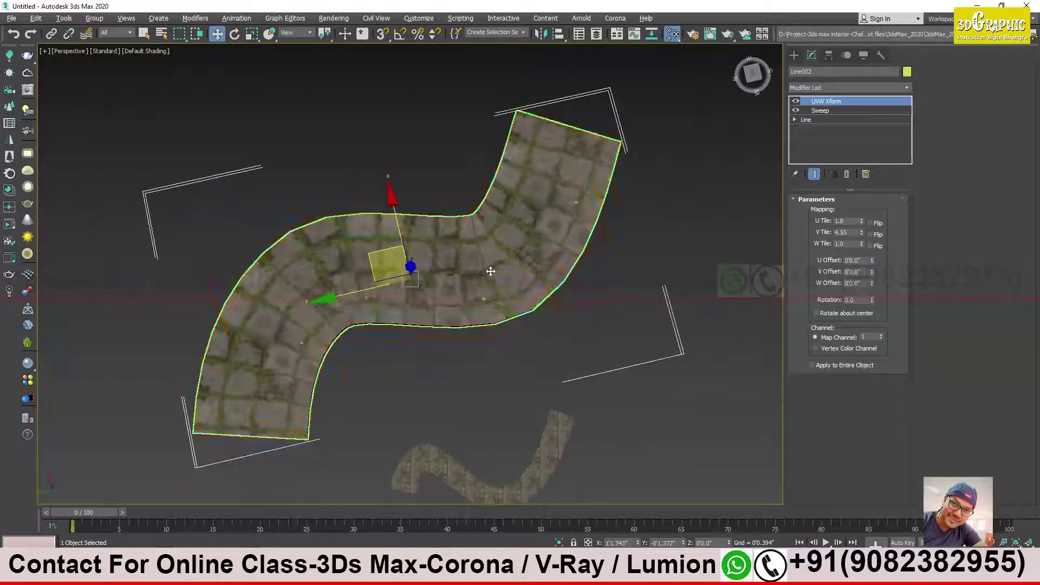
{"action": "left_click_drag", "start_coordinate": [871, 263], "coordinate": [868, 260]}
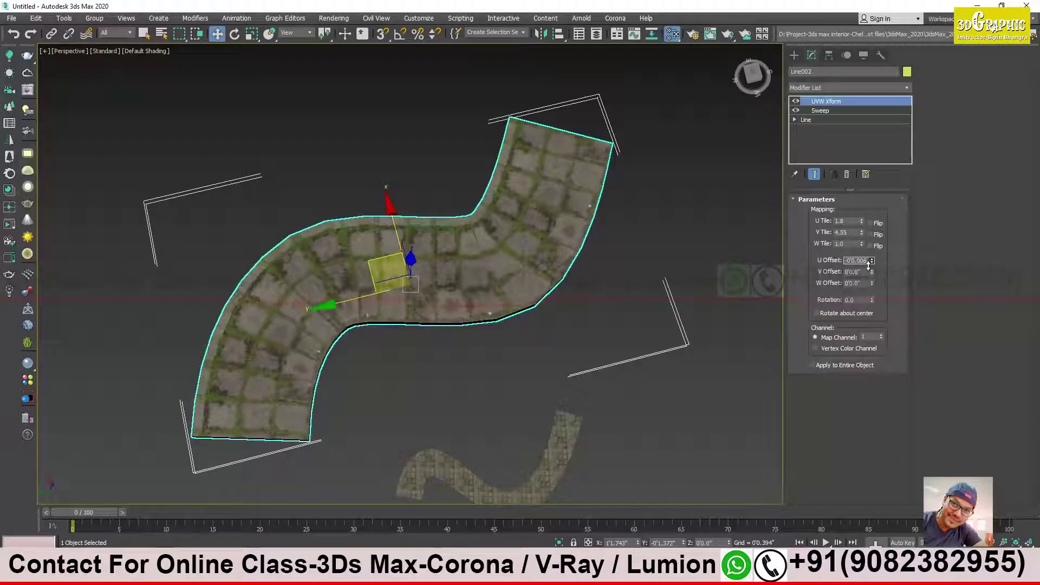
{"action": "middle_click_drag", "start_coordinate": [401, 284], "coordinate": [428, 296], "text": "alt"}
{"action": "scroll", "coordinate": [381, 285], "scroll_direction": "up", "scroll_amount": 2}
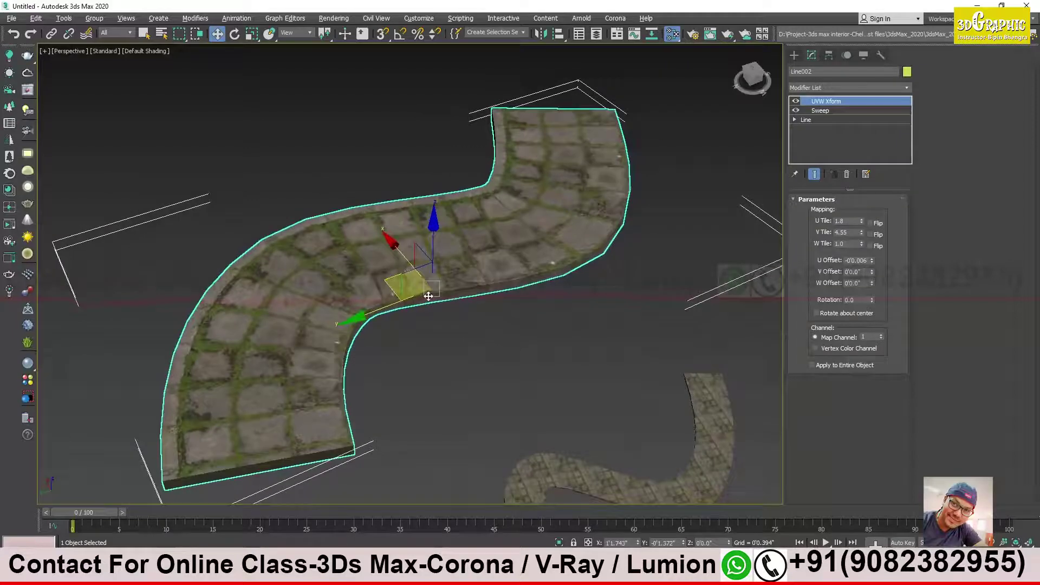
{"action": "mouse_move", "coordinate": [861, 221]}
{"action": "left_mouse_down"}
{"action": "mouse_move", "coordinate": [861, 132]}
{"action": "mouse_move", "coordinate": [864, 190]}
{"action": "left_mouse_up"}
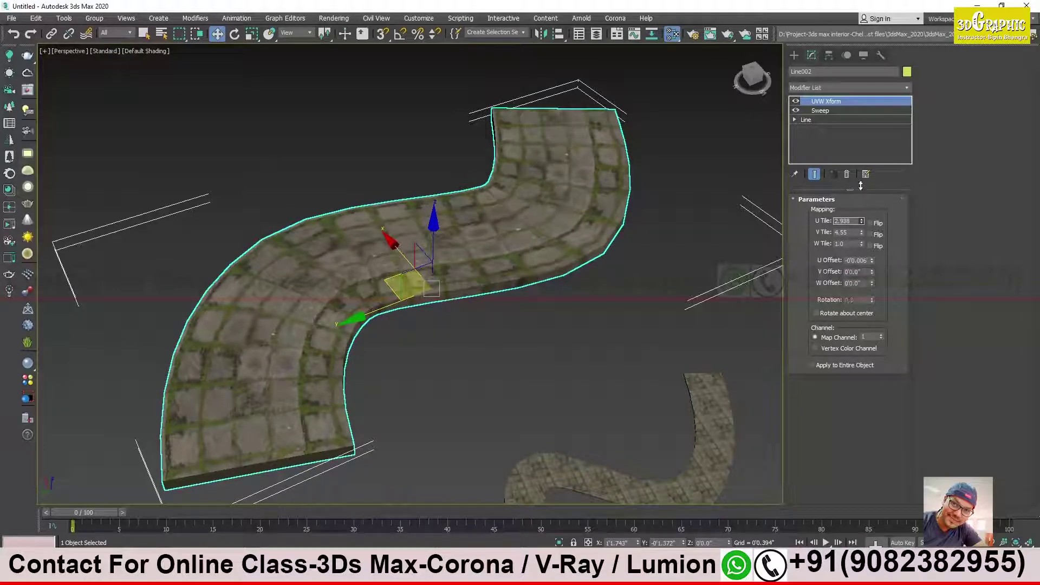
{"action": "left_click_drag", "start_coordinate": [864, 190], "coordinate": [864, 188]}
{"action": "middle_click_drag", "start_coordinate": [390, 357], "coordinate": [410, 370], "text": "alt"}
{"action": "scroll", "coordinate": [274, 383], "scroll_direction": "up", "scroll_amount": 3}
{"action": "mouse_move", "coordinate": [274, 383]}
{"action": "middle_mouse_down", "text": "alt"}
{"action": "mouse_move", "coordinate": [283, 344]}
{"action": "mouse_move", "coordinate": [290, 355]}
{"action": "mouse_move", "coordinate": [262, 458]}
{"action": "mouse_move", "coordinate": [368, 313]}
{"action": "mouse_move", "coordinate": [404, 288]}
{"action": "mouse_move", "coordinate": [379, 406]}
{"action": "mouse_move", "coordinate": [329, 390]}
{"action": "mouse_move", "coordinate": [346, 388]}
{"action": "mouse_move", "coordinate": [327, 378]}
{"action": "mouse_move", "coordinate": [297, 375]}
{"action": "mouse_move", "coordinate": [391, 351]}
{"action": "mouse_move", "coordinate": [344, 448]}
{"action": "middle_mouse_up", "text": "alt"}
Orbit and zoom around the finished cobblestone road, then bring up the Save File As dialog
{"action": "scroll", "coordinate": [329, 390], "scroll_direction": "down", "scroll_amount": 3}
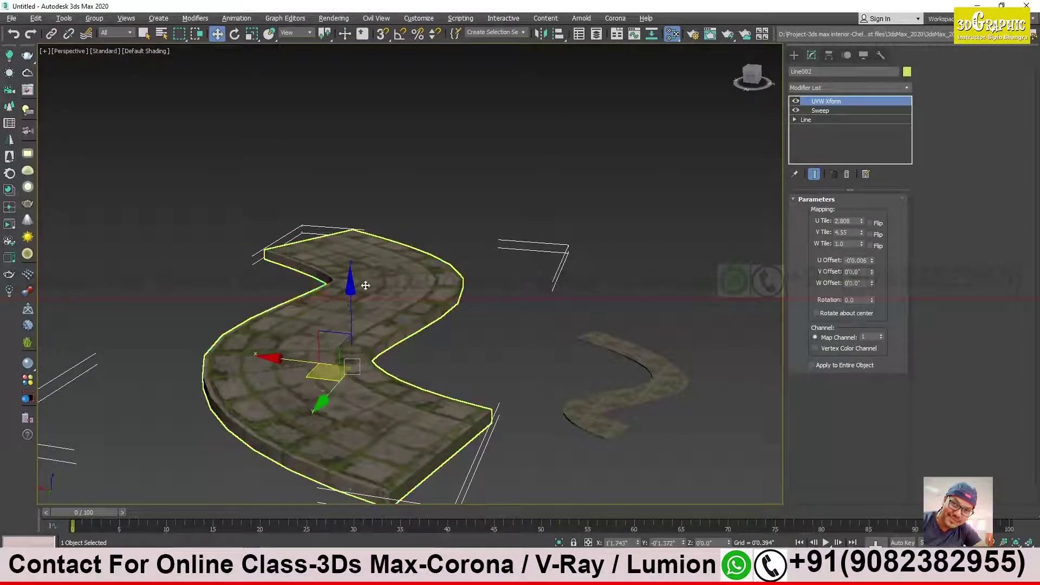
{"action": "scroll", "coordinate": [274, 415], "scroll_direction": "up", "scroll_amount": 4}
{"action": "mouse_move", "coordinate": [274, 415]}
{"action": "middle_mouse_down", "text": "alt"}
{"action": "mouse_move", "coordinate": [314, 439]}
{"action": "mouse_move", "coordinate": [365, 332]}
{"action": "mouse_move", "coordinate": [437, 325]}
{"action": "middle_mouse_up", "text": "alt"}
{"action": "scroll", "coordinate": [437, 325], "scroll_direction": "down", "scroll_amount": 3}
{"action": "scroll", "coordinate": [388, 339], "scroll_direction": "down", "scroll_amount": 2}
{"action": "mouse_move", "coordinate": [335, 365]}
{"action": "middle_mouse_down", "text": "alt"}
{"action": "mouse_move", "coordinate": [462, 365]}
{"action": "mouse_move", "coordinate": [337, 351]}
{"action": "mouse_move", "coordinate": [354, 391]}
{"action": "mouse_move", "coordinate": [378, 409]}
{"action": "mouse_move", "coordinate": [369, 384]}
{"action": "mouse_move", "coordinate": [389, 362]}
{"action": "mouse_move", "coordinate": [352, 379]}
{"action": "mouse_move", "coordinate": [344, 415]}
{"action": "mouse_move", "coordinate": [310, 456]}
{"action": "mouse_move", "coordinate": [338, 355]}
{"action": "mouse_move", "coordinate": [360, 341]}
{"action": "mouse_move", "coordinate": [395, 360]}
{"action": "mouse_move", "coordinate": [381, 399]}
{"action": "mouse_move", "coordinate": [358, 403]}
{"action": "middle_mouse_up", "text": "alt"}
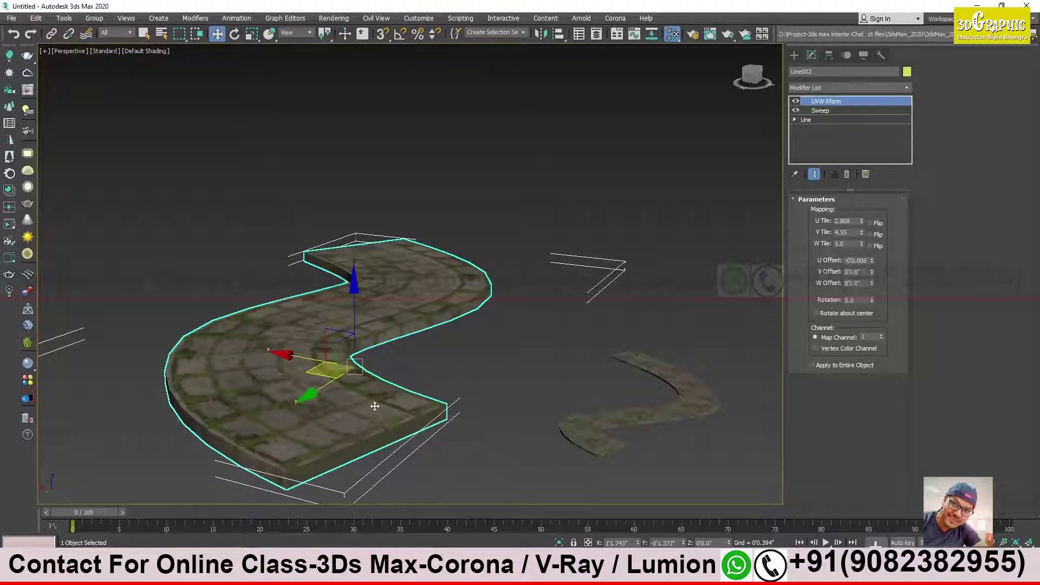
{"action": "scroll", "coordinate": [332, 351], "scroll_direction": "up", "scroll_amount": 3}
{"action": "middle_click_drag", "start_coordinate": [332, 351], "coordinate": [318, 364], "text": "alt"}
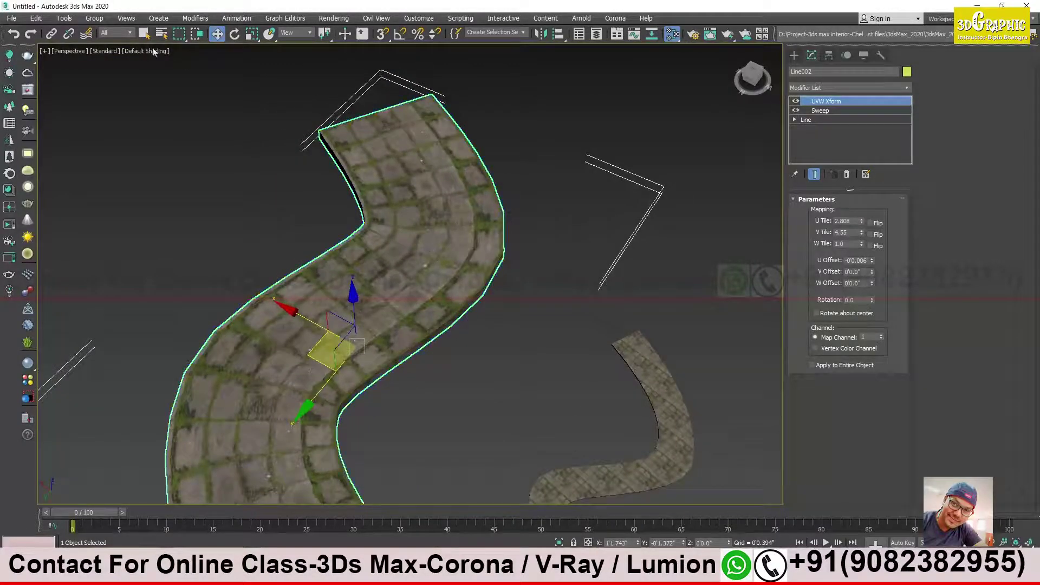
{"action": "left_click", "coordinate": [11, 18]}
{"action": "left_click", "coordinate": [74, 115]}
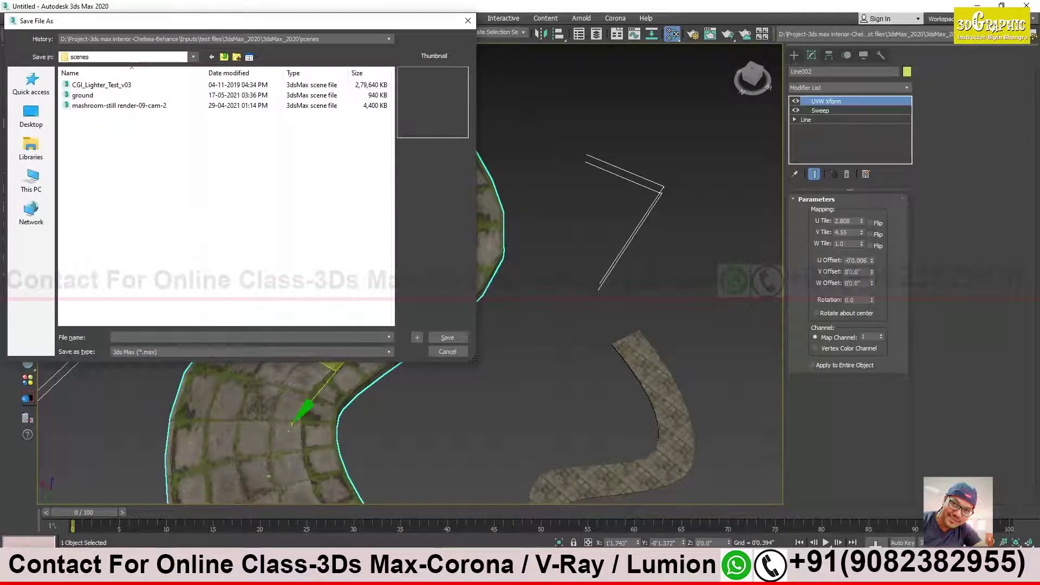
Switch from 3ds Max to the Explorer window, then to the Google Meet call
{"action": "key", "text": "alt+Tab"}
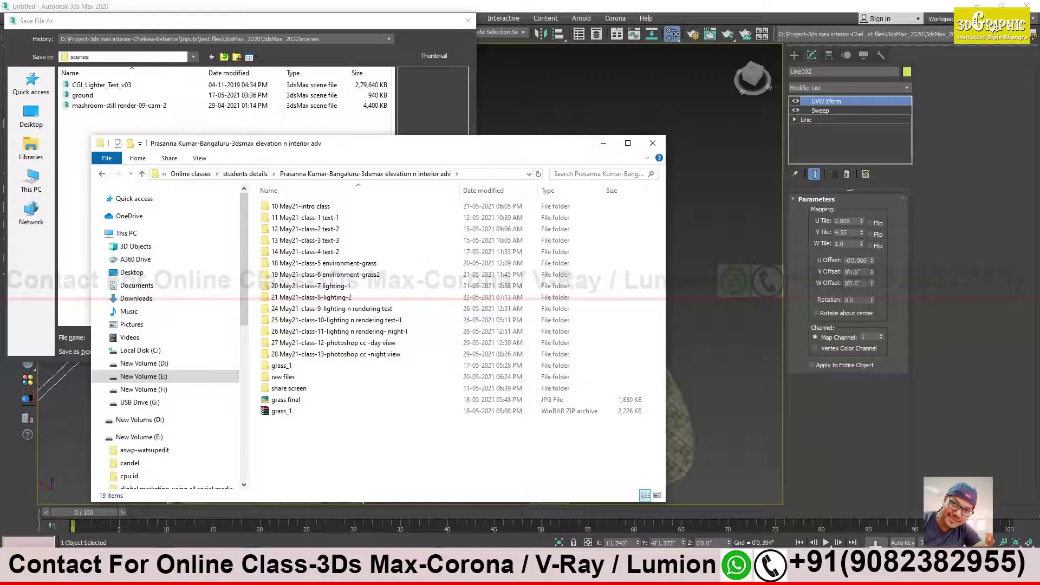
{"action": "key", "text": "alt+Tab"}
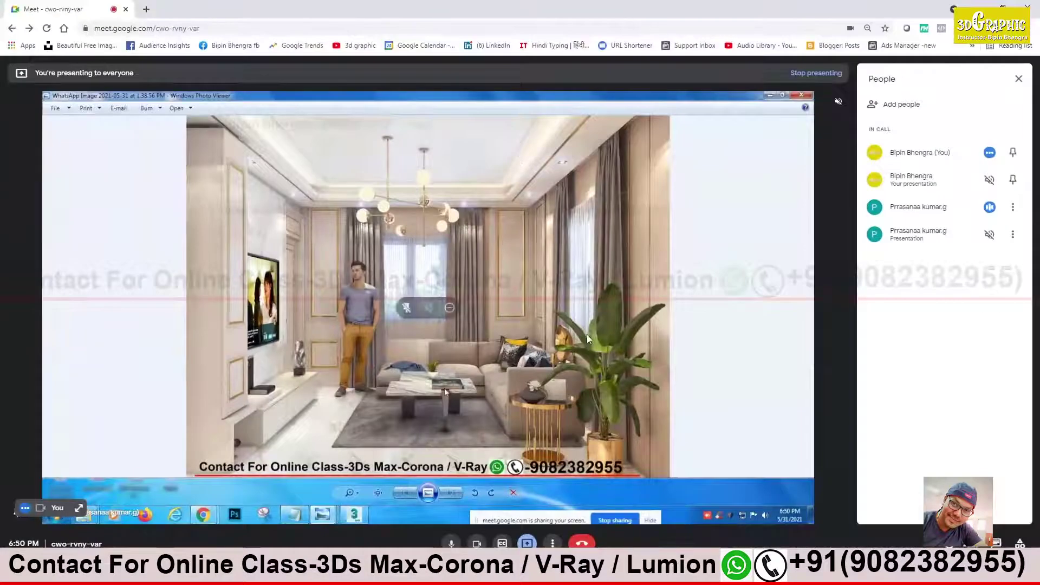
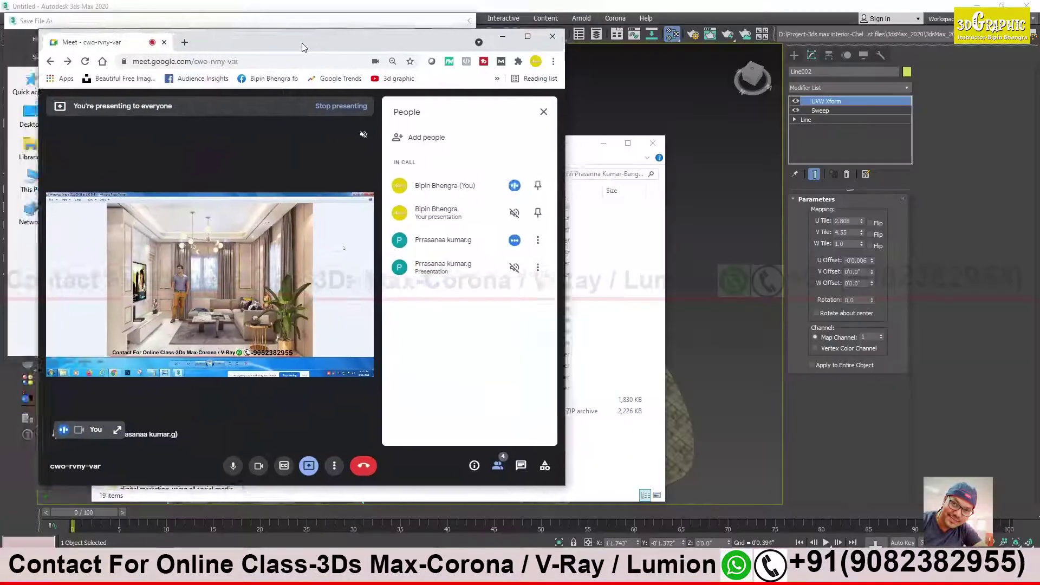
Minimise the Google Meet window to reveal the 3ds Max save dialog and Explorer
{"action": "left_click_drag", "start_coordinate": [364, 12], "coordinate": [230, 72]}
{"action": "left_click", "coordinate": [430, 62]}
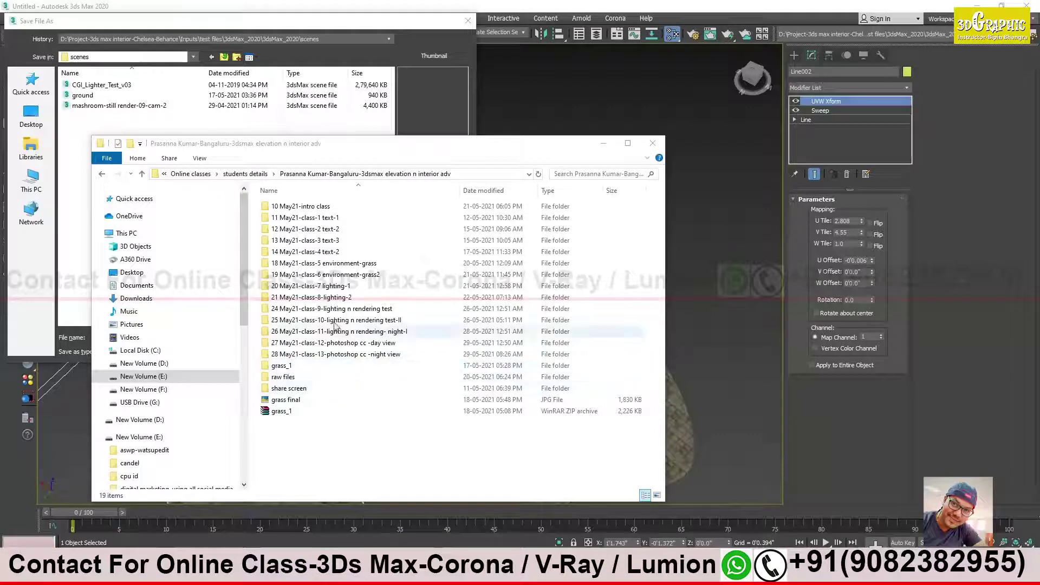
Create a new folder alongside the previous class folders
{"action": "left_click", "coordinate": [335, 356]}
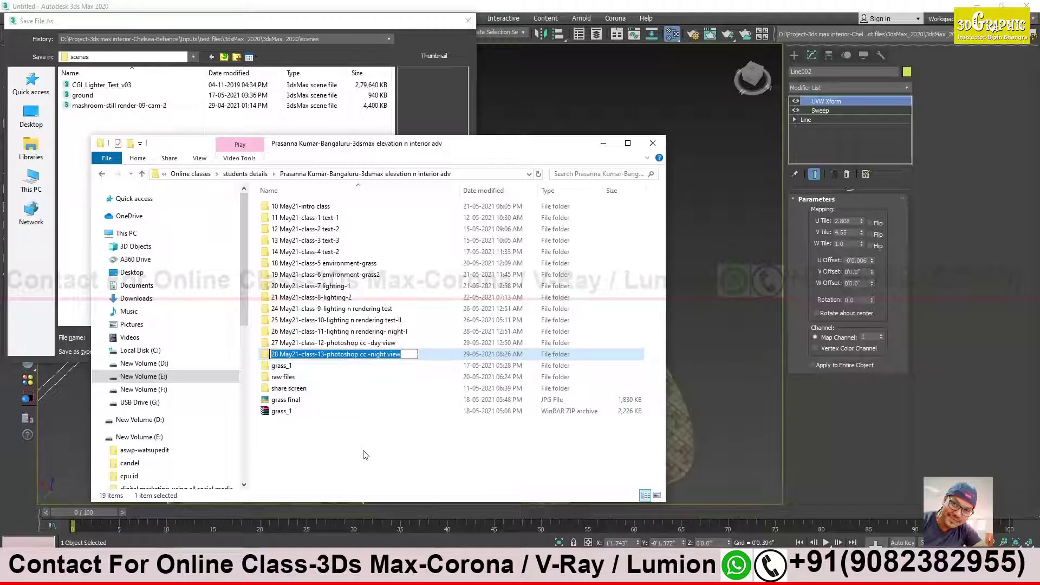
{"action": "right_click", "coordinate": [332, 457]}
{"action": "mouse_move", "coordinate": [382, 431]}
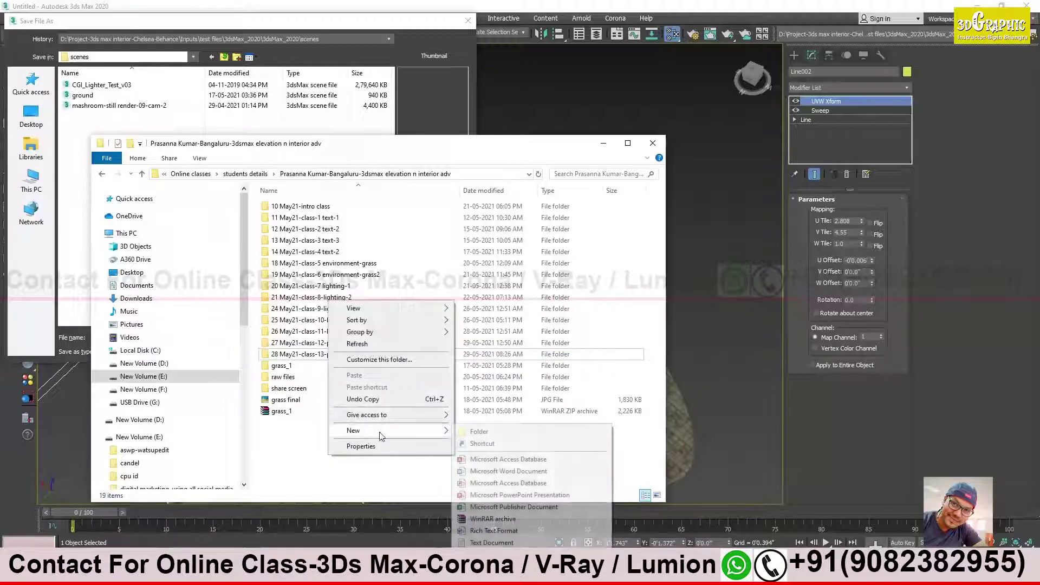
{"action": "left_click", "coordinate": [479, 432]}
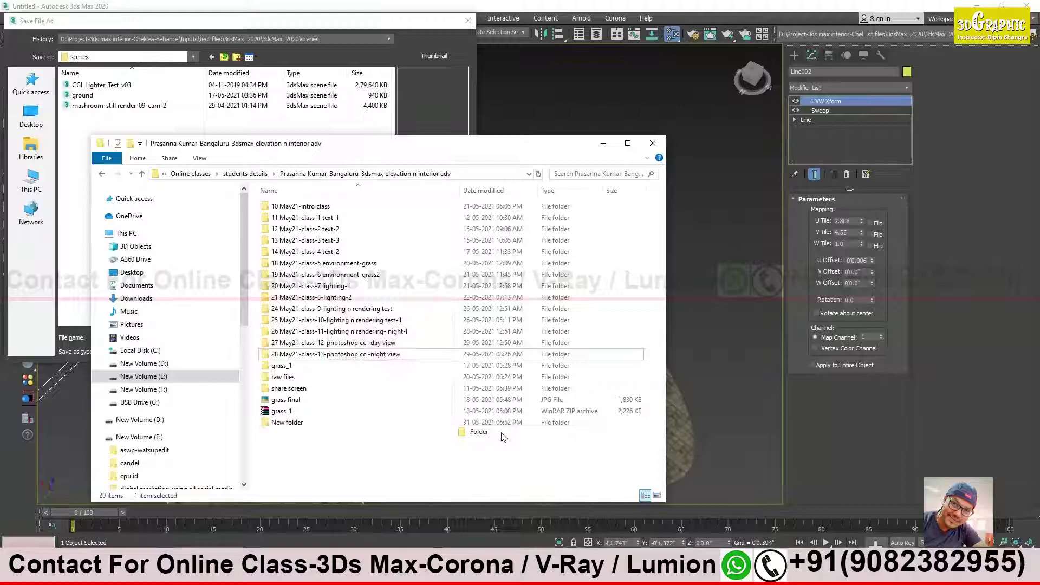
Name the folder '31 May21-class-14-review n tps tricks' and open it
{"action": "type", "text": "28 May21-class-13-photoshop cc -night view"}
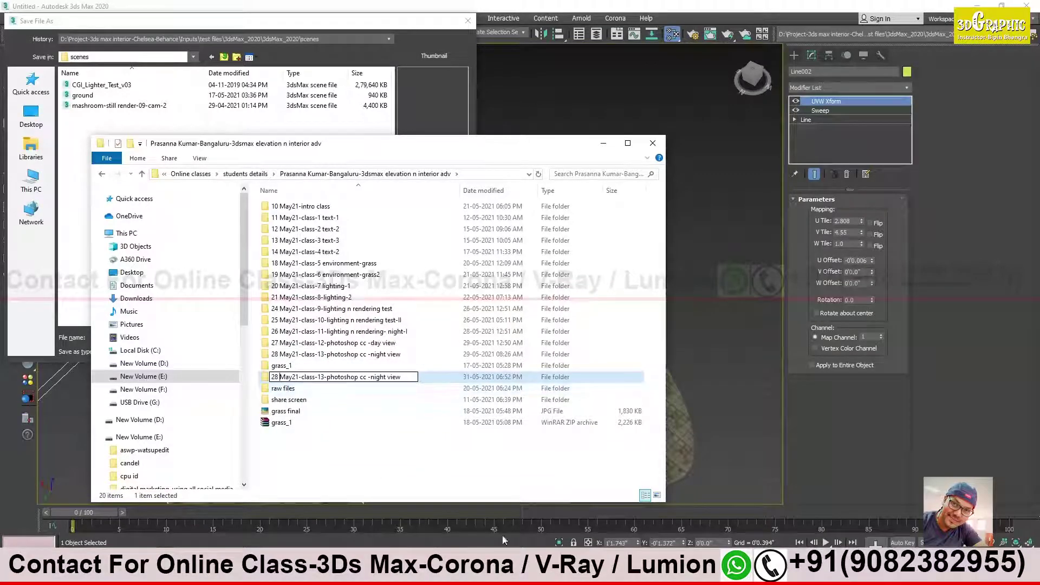
{"action": "key", "text": "BackSpace"}
{"action": "key", "text": "BackSpace"}
{"action": "type", "text": "31"}
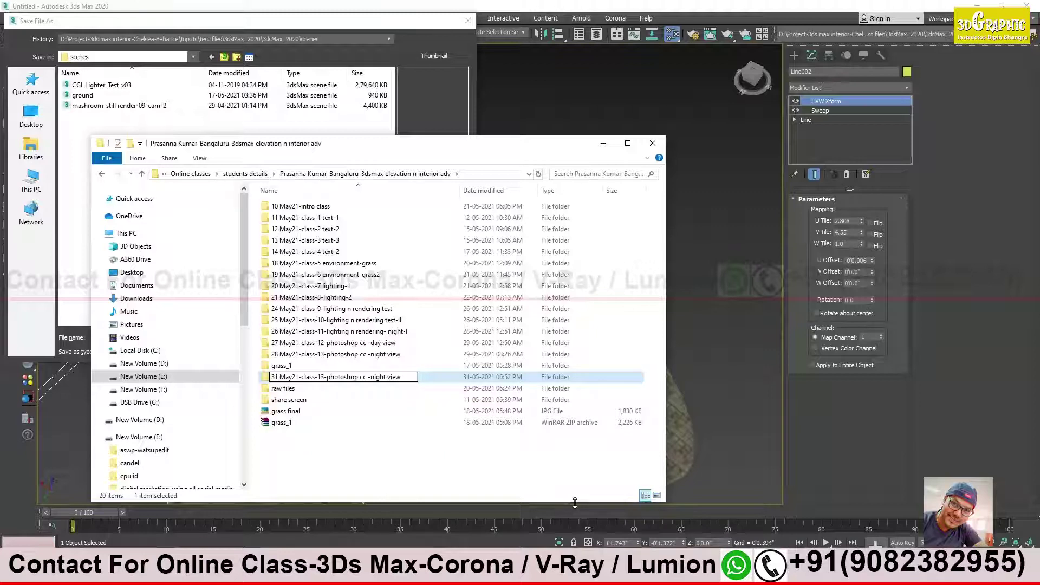
{"action": "key", "text": "Right"}
{"action": "key", "text": "Right"}
{"action": "key", "text": "Right"}
{"action": "key", "text": "Right"}
{"action": "key", "text": "Right"}
{"action": "key", "text": "BackSpace"}
{"action": "type", "text": "4"}
{"action": "key", "text": "Right"}
{"action": "key", "text": "BackSpace"}
{"action": "key", "text": "BackSpace"}
{"action": "key", "text": "BackSpace"}
{"action": "key", "text": "BackSpace"}
{"action": "key", "text": "BackSpace"}
{"action": "key", "text": "BackSpace"}
{"action": "key", "text": "BackSpace"}
{"action": "key", "text": "BackSpace"}
{"action": "key", "text": "BackSpace"}
{"action": "key", "text": "BackSpace"}
{"action": "key", "text": "BackSpace"}
{"action": "key", "text": "BackSpace"}
{"action": "key", "text": "BackSpace"}
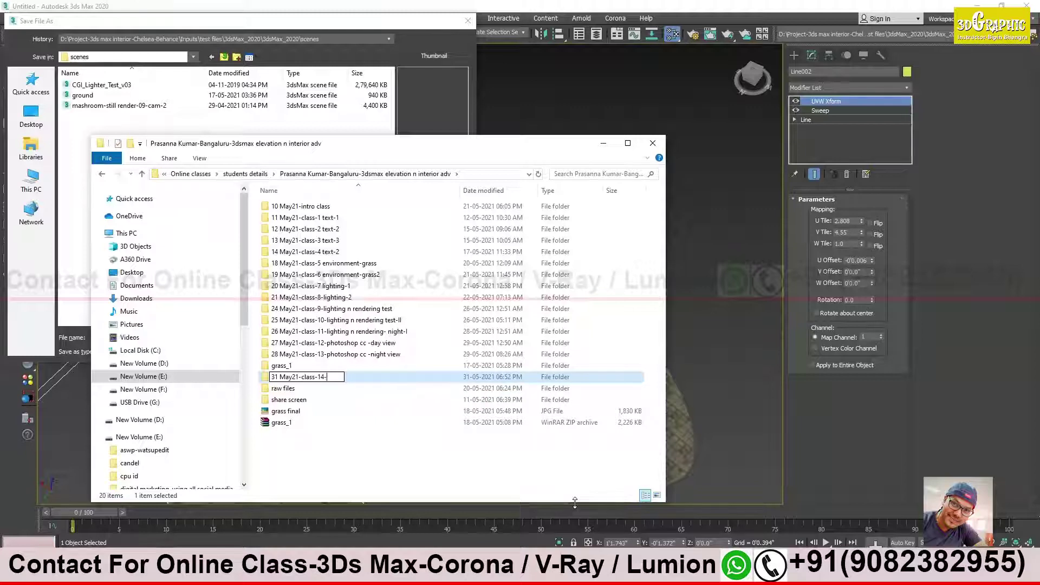
{"action": "type", "text": "review"}
{"action": "type", "text": " n tps tricks"}
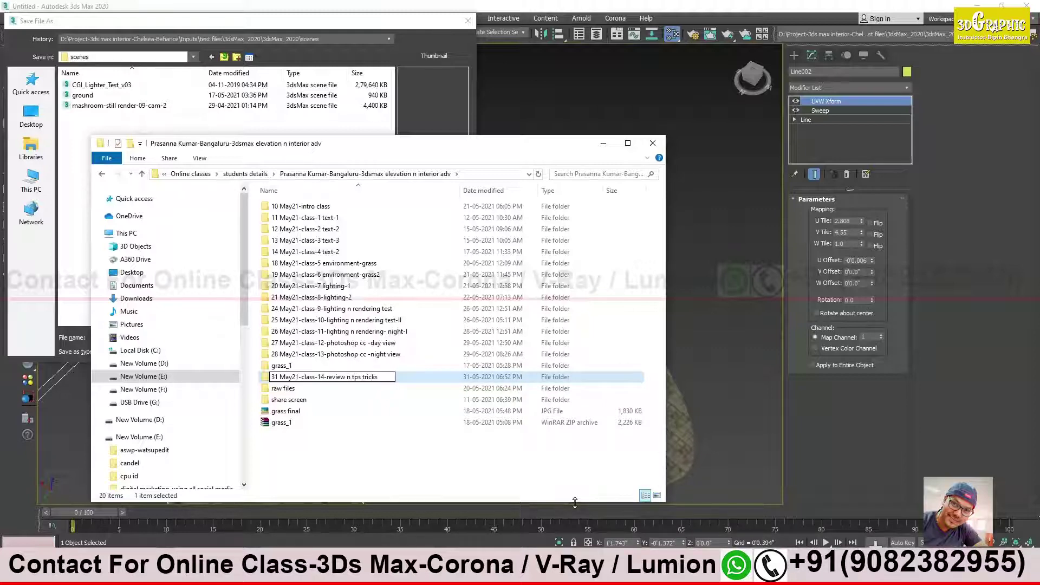
{"action": "key", "text": "Return"}
{"action": "key", "text": "Return"}
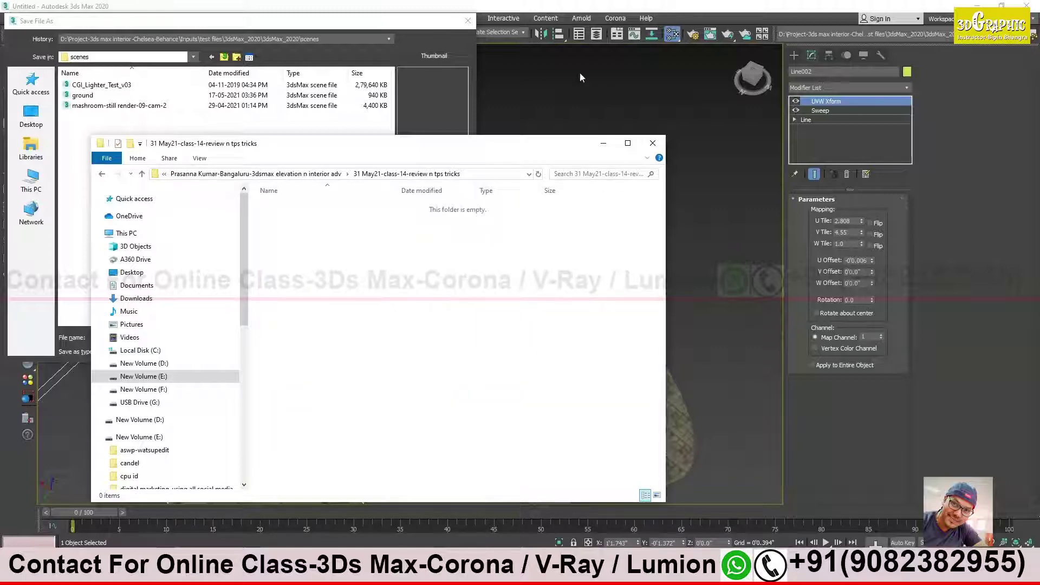
Save the scene as path.max inside the new class 14 folder
{"action": "left_click", "coordinate": [481, 174]}
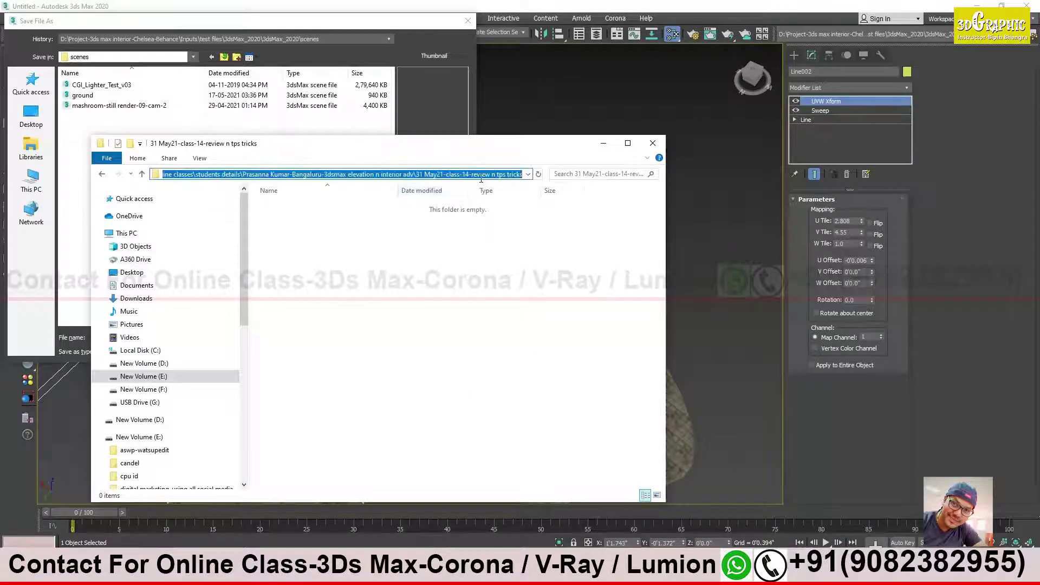
{"action": "left_click", "coordinate": [652, 143]}
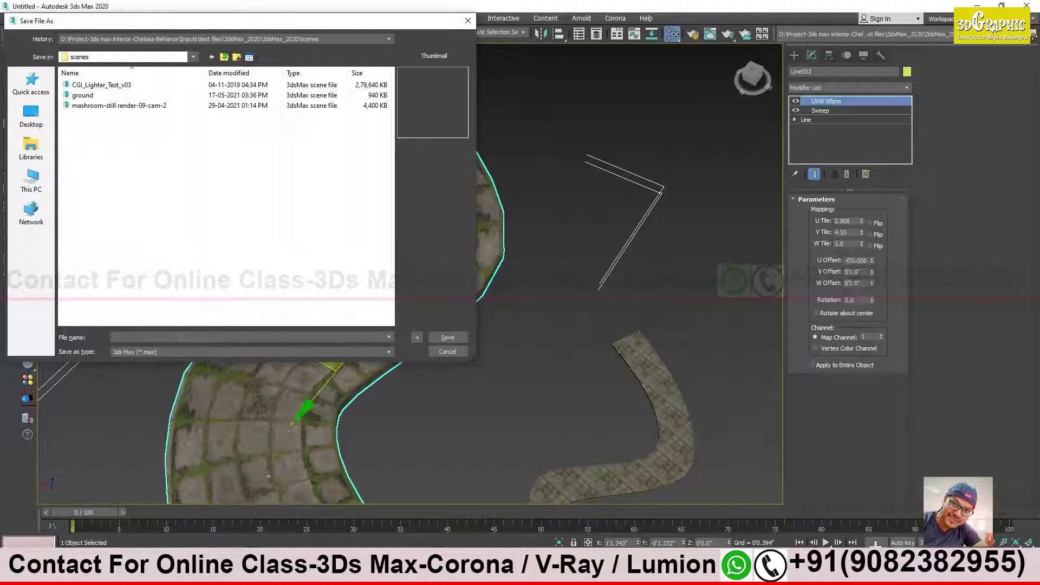
{"action": "key", "text": "ctrl+v"}
{"action": "key", "text": "Return"}
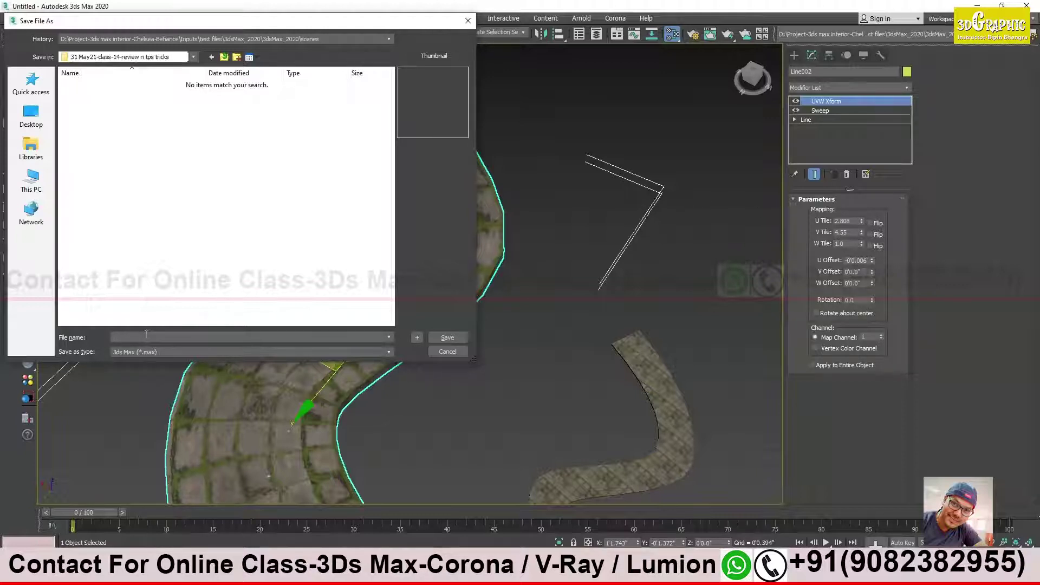
{"action": "key", "text": "Return"}
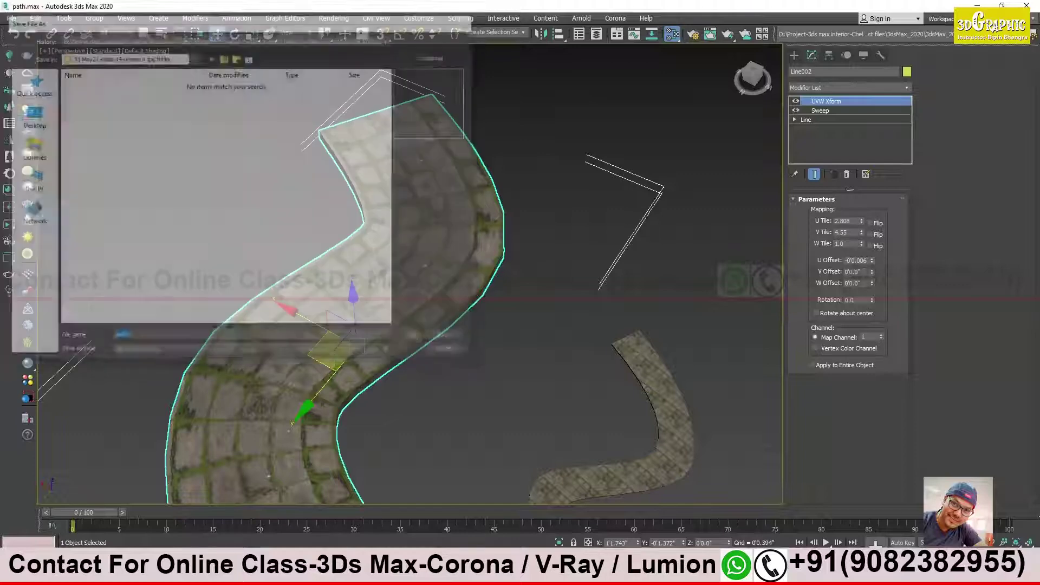
Glance at the Megascan texture folder, then check the class folder for path.max
{"action": "key", "text": "alt+Tab"}
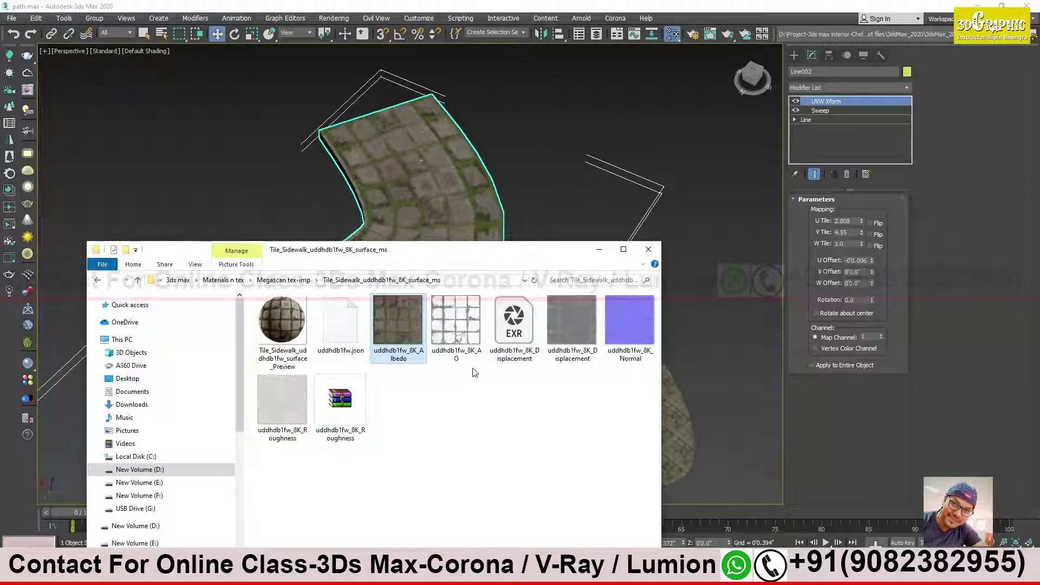
{"action": "left_click", "coordinate": [301, 281]}
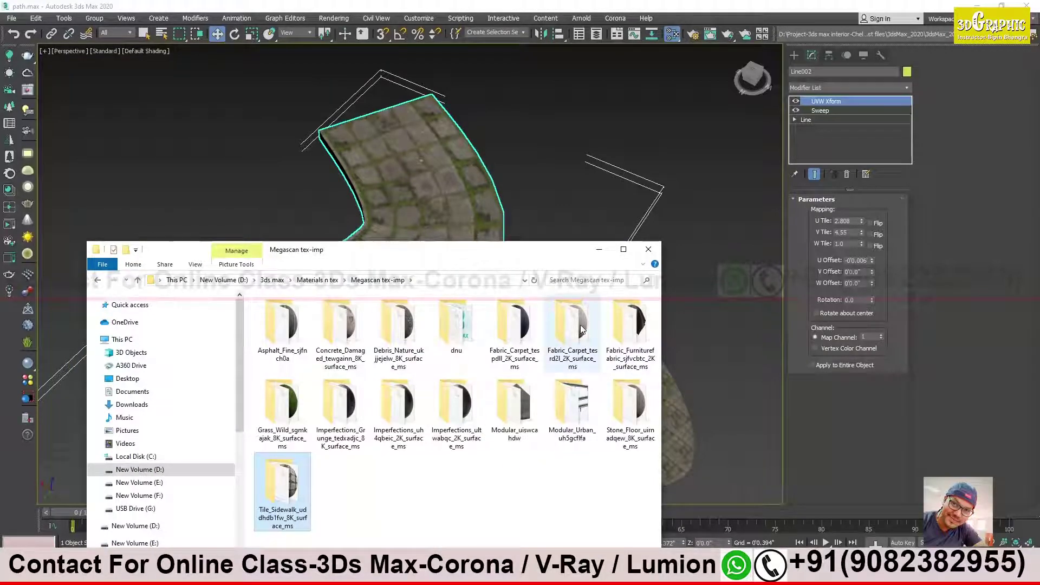
{"action": "left_click", "coordinate": [599, 249]}
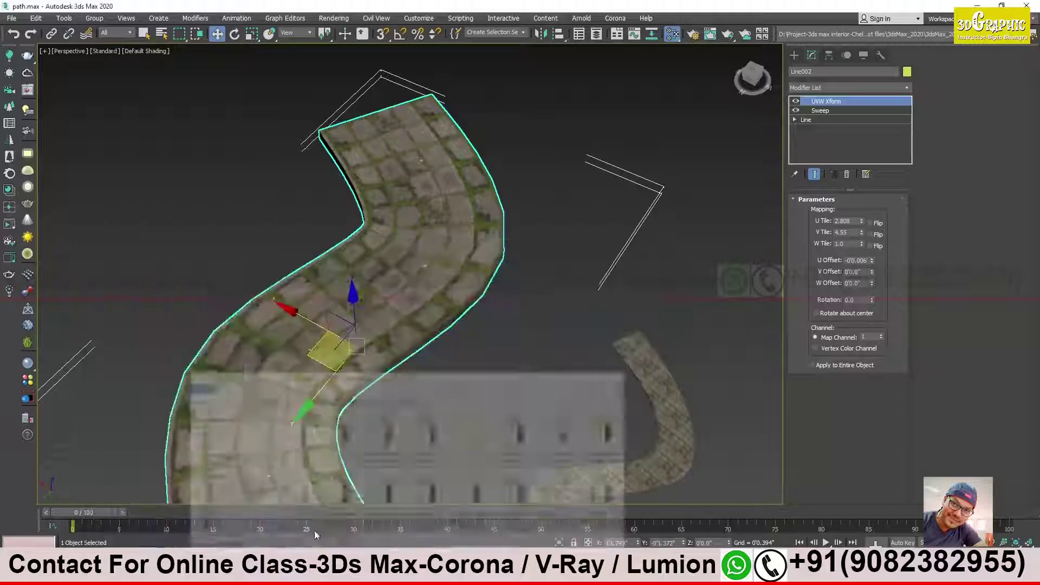
{"action": "left_click", "coordinate": [317, 574]}
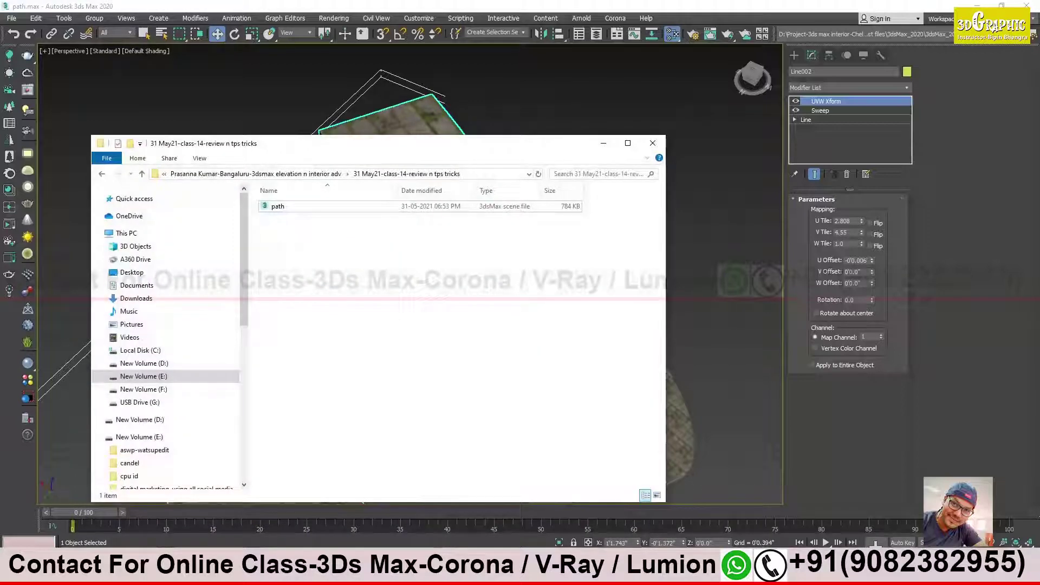
{"action": "left_click", "coordinate": [317, 574]}
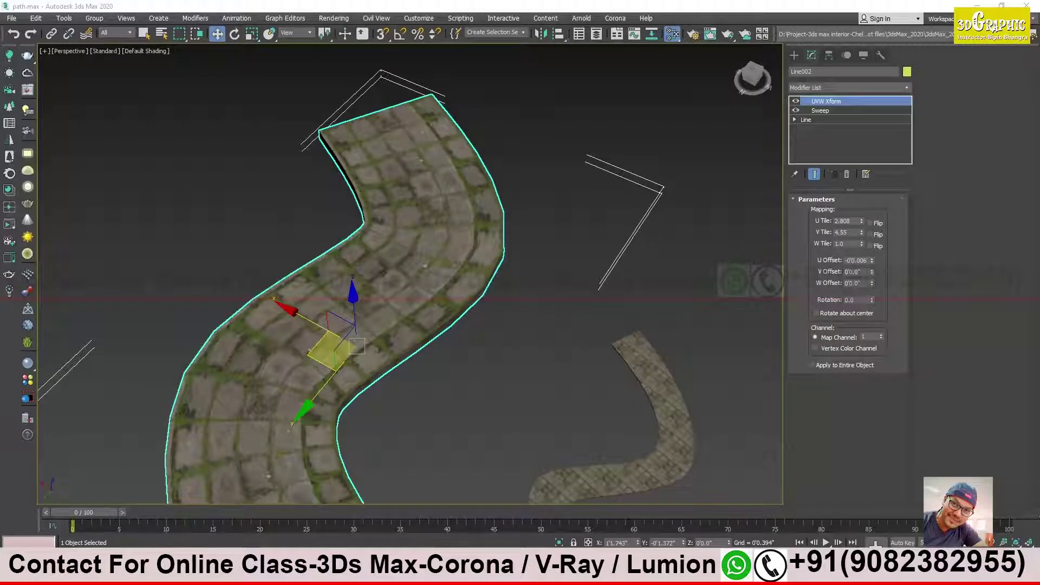
In a new Explorer window, browse to New Volume (D:) > 3ds max > Materials n tex
{"action": "right_click", "coordinate": [412, 574]}
{"action": "left_click", "coordinate": [380, 270]}
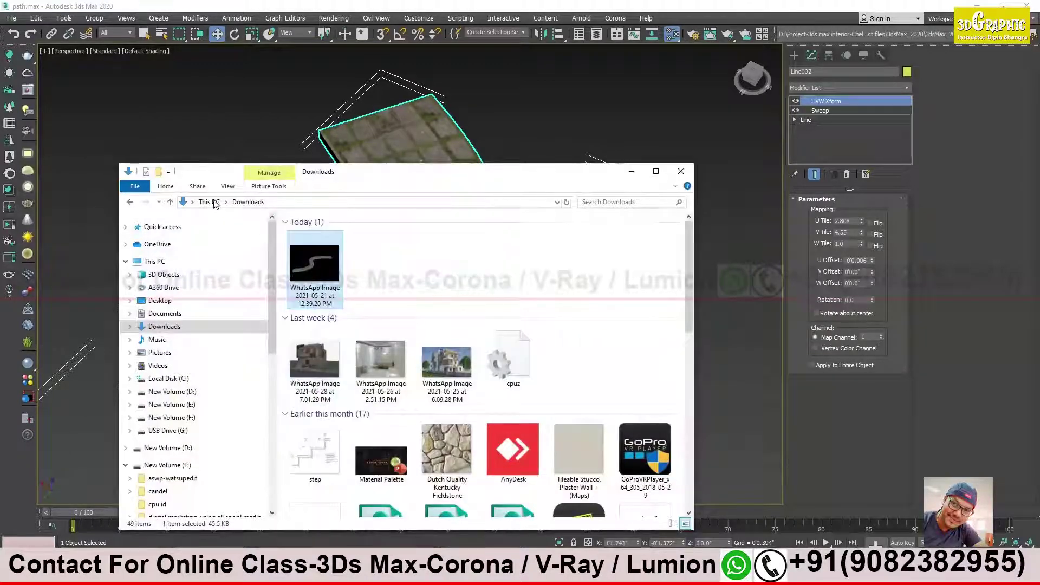
{"action": "left_click", "coordinate": [154, 261]}
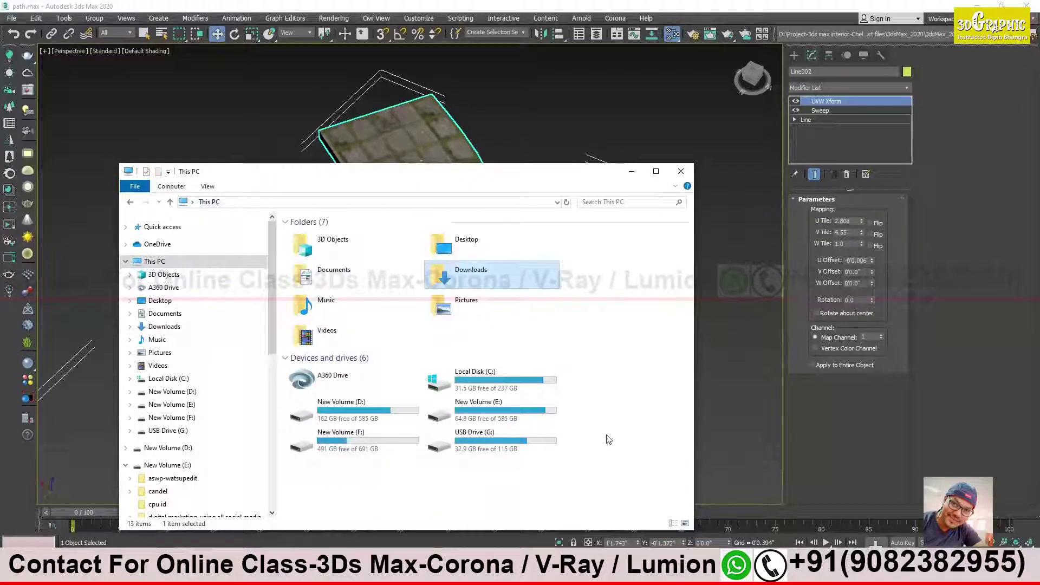
{"action": "double_click", "coordinate": [379, 414]}
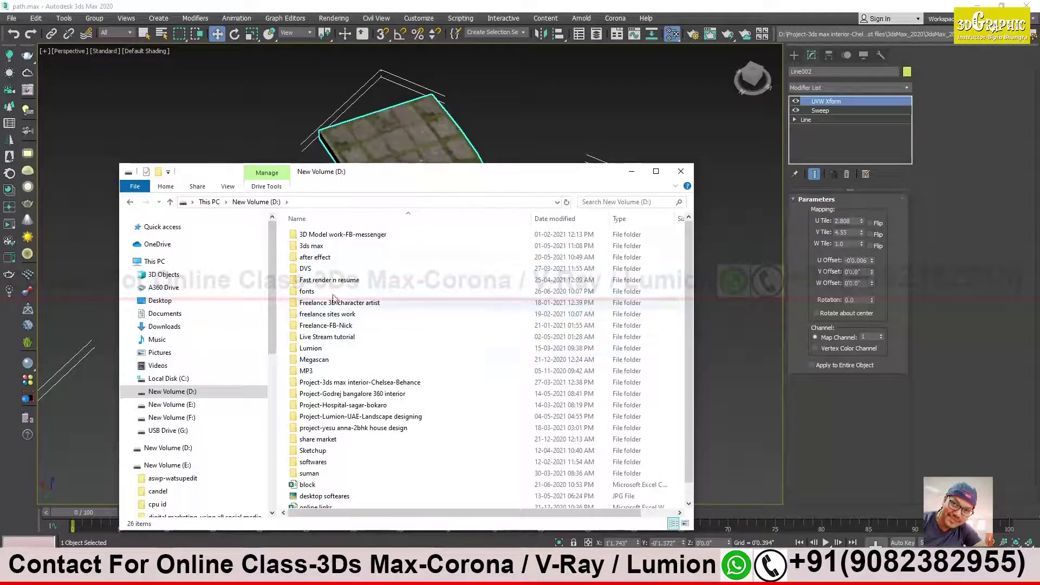
{"action": "left_click", "coordinate": [209, 202]}
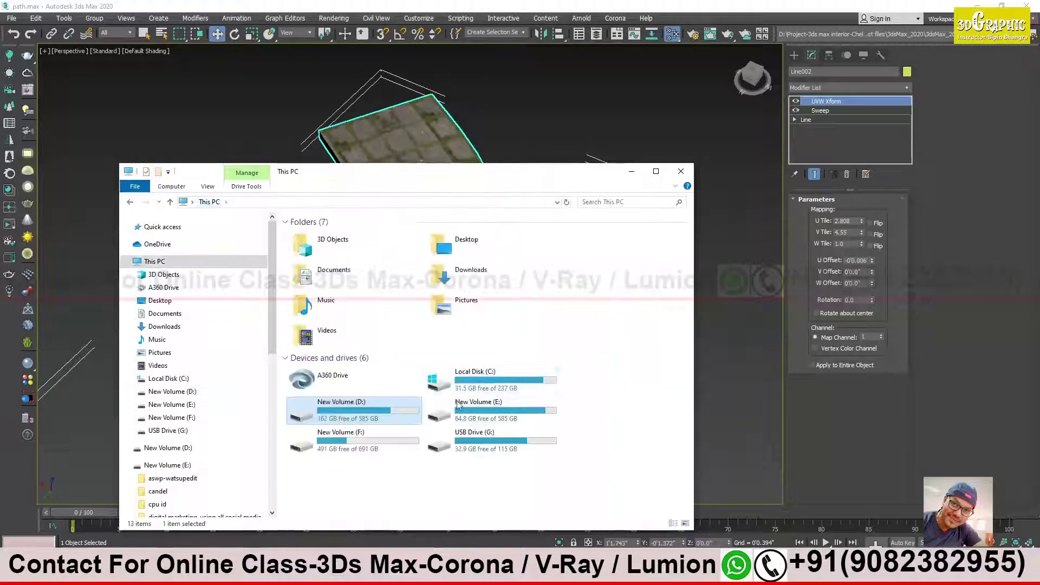
{"action": "double_click", "coordinate": [362, 416]}
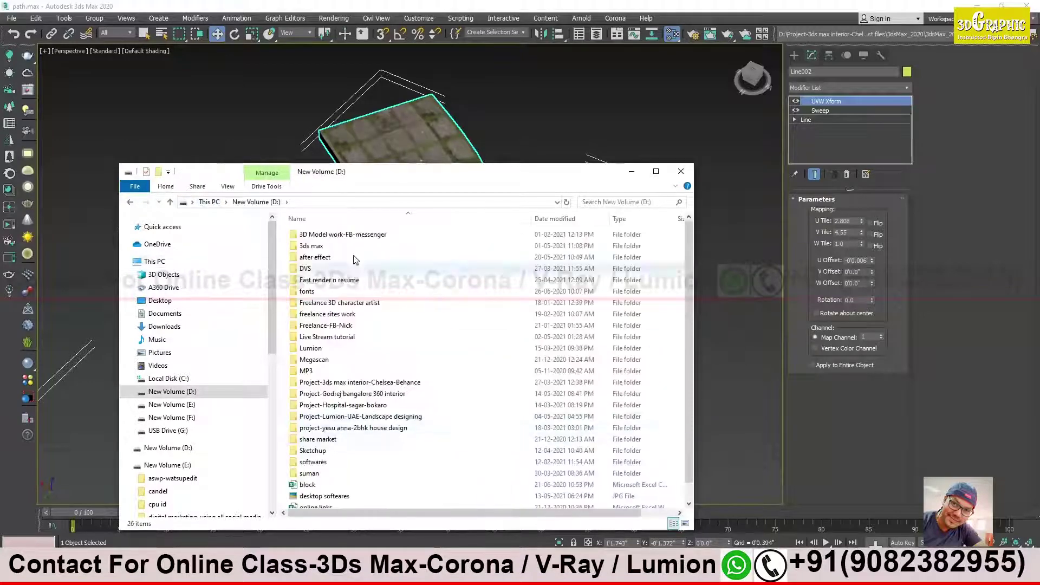
{"action": "double_click", "coordinate": [325, 247]}
{"action": "double_click", "coordinate": [324, 257]}
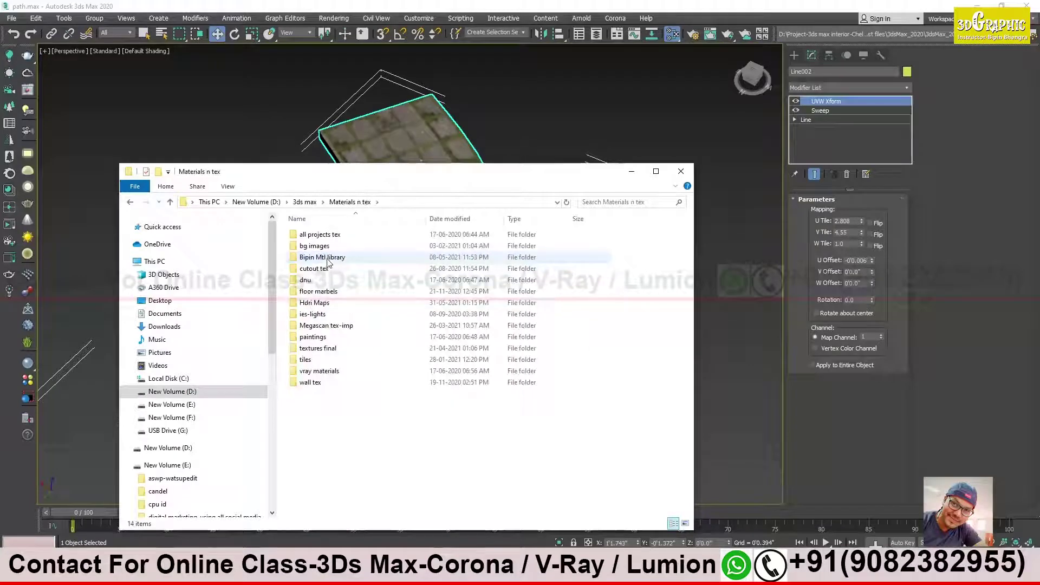
Peek into textures final and floor marbels, then open the natural white marble image in tiles
{"action": "double_click", "coordinate": [319, 348]}
{"action": "left_click_drag", "start_coordinate": [399, 171], "coordinate": [481, 101]}
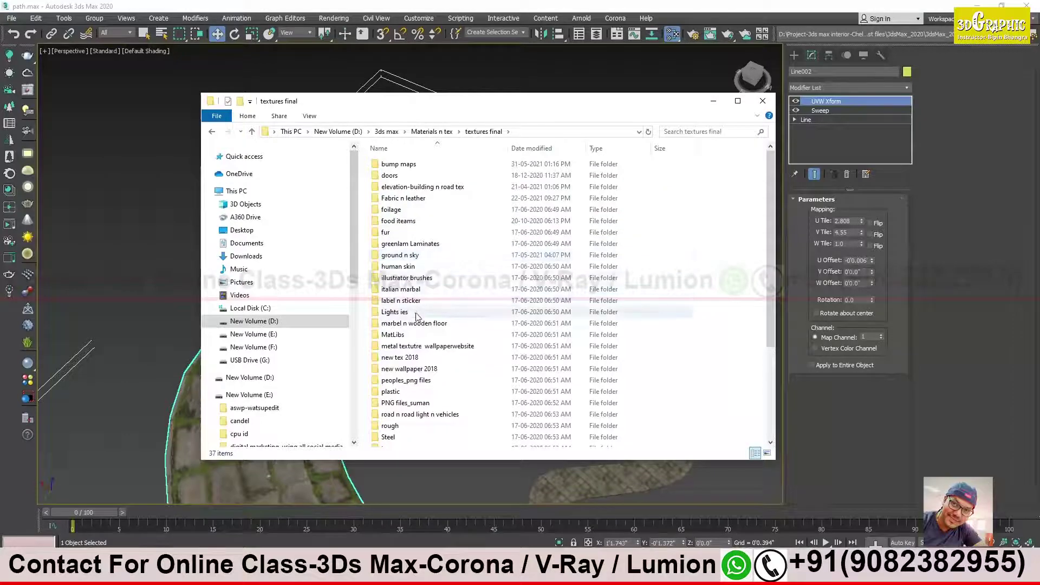
{"action": "key", "text": "BackSpace"}
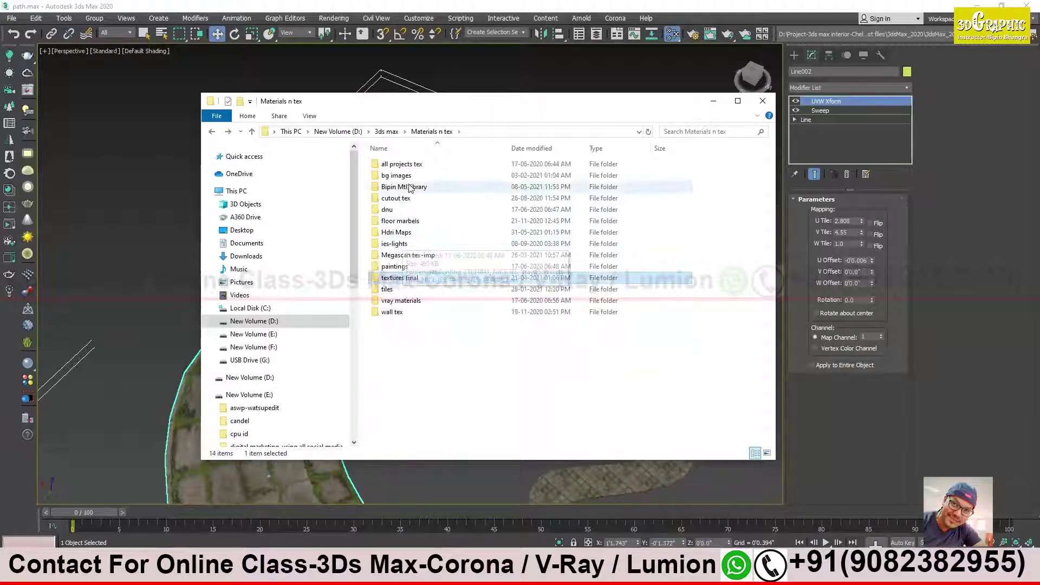
{"action": "double_click", "coordinate": [405, 222]}
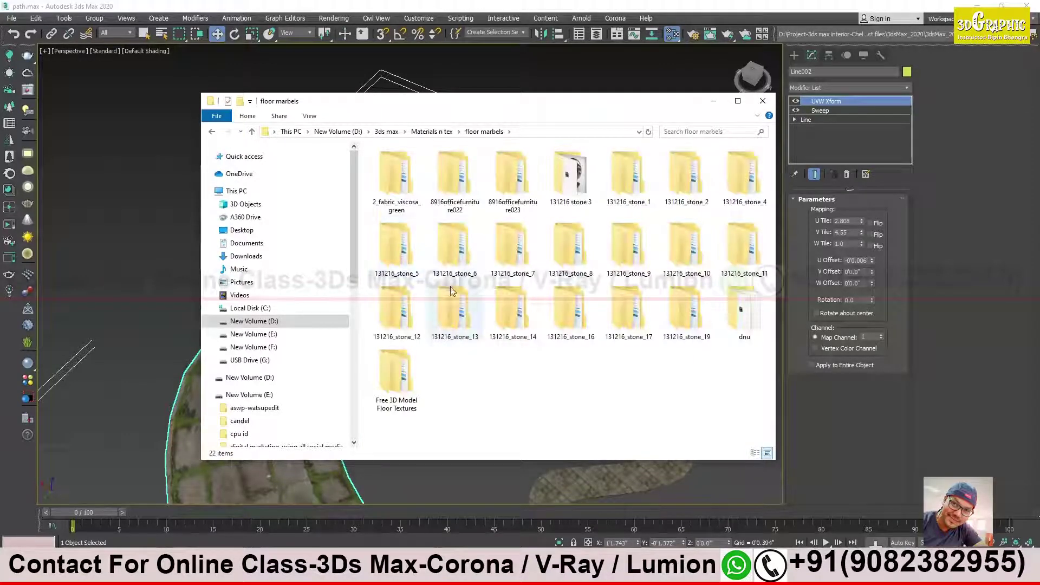
{"action": "key", "text": "BackSpace"}
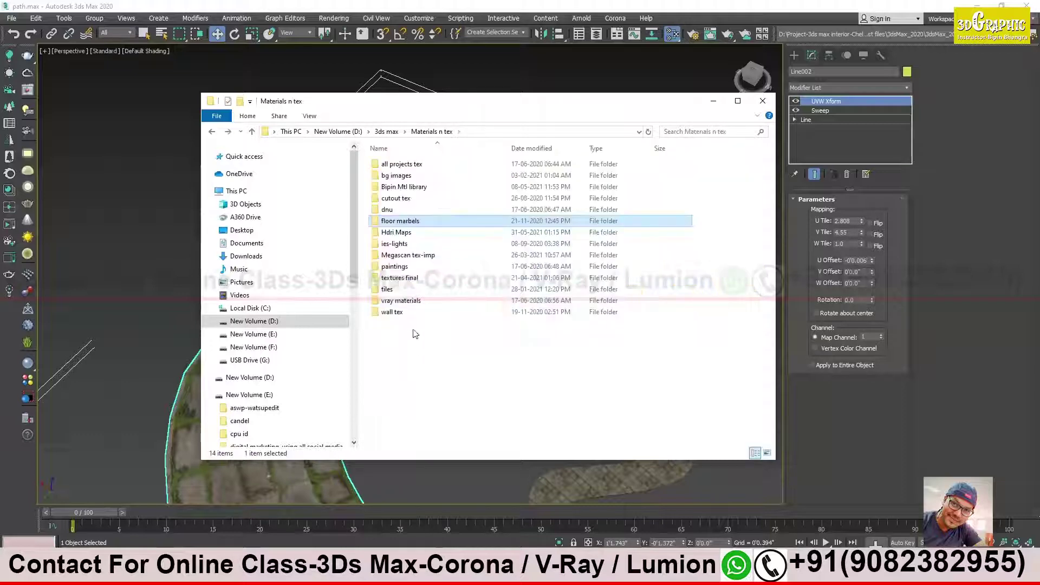
{"action": "double_click", "coordinate": [394, 292]}
{"action": "double_click", "coordinate": [412, 254]}
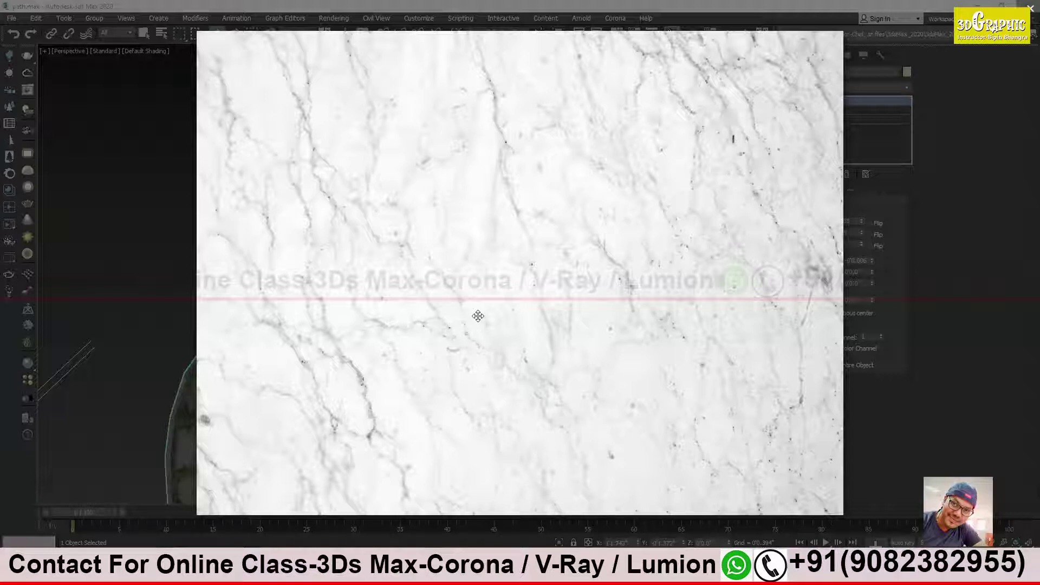
Close the natural white marble preview and minimise the tiles folder window
{"action": "left_click", "coordinate": [947, 246]}
{"action": "left_click", "coordinate": [785, 21]}
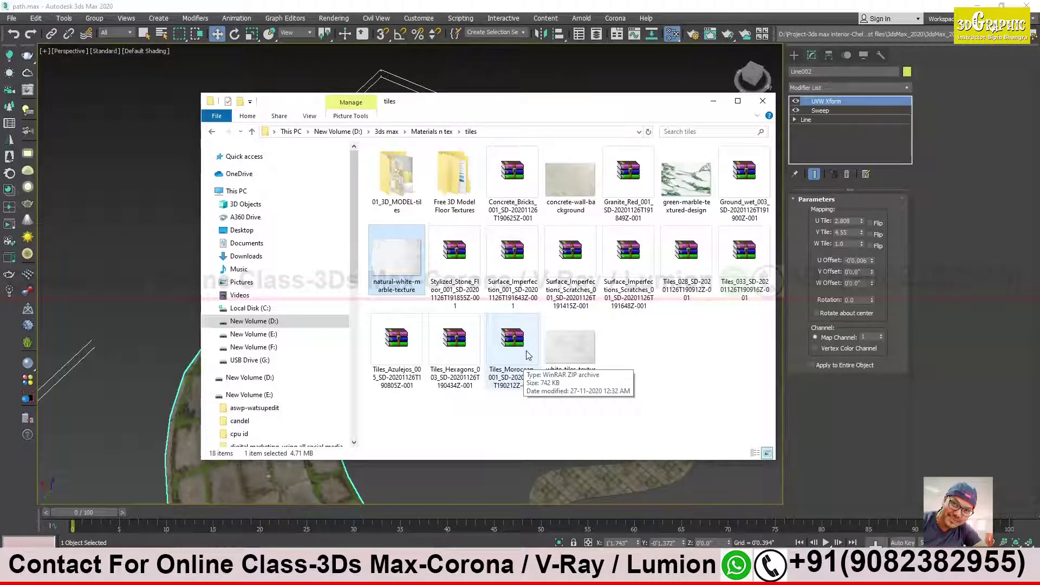
{"action": "left_click", "coordinate": [714, 103]}
Orbit, zoom and pan around the curved cobblestone path to inspect its stone texture
{"action": "mouse_move", "coordinate": [503, 375]}
{"action": "middle_mouse_down", "text": "alt"}
{"action": "mouse_move", "coordinate": [476, 329]}
{"action": "mouse_move", "coordinate": [496, 346]}
{"action": "mouse_move", "coordinate": [477, 375]}
{"action": "middle_mouse_up", "text": "alt"}
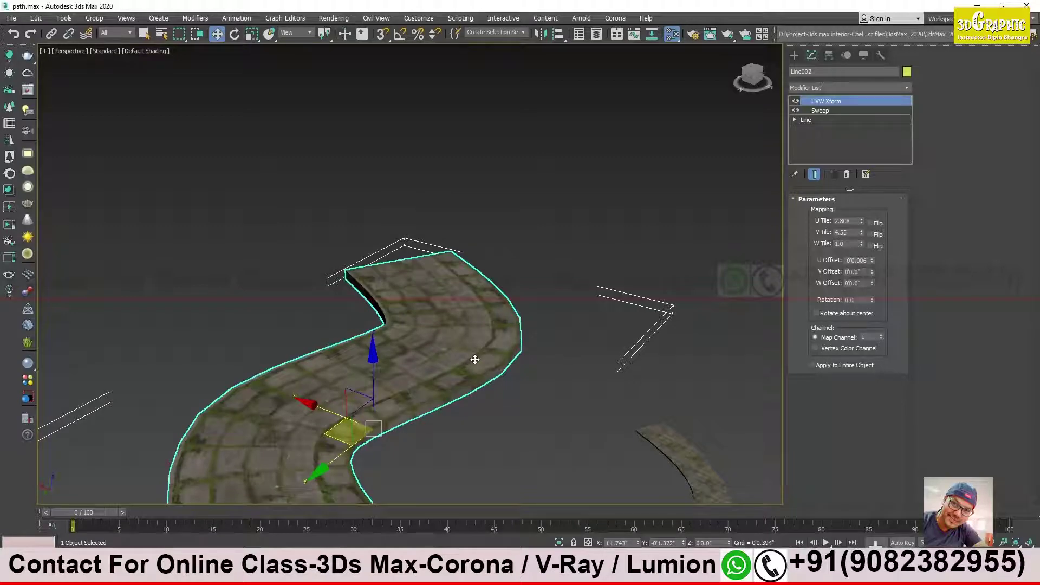
{"action": "scroll", "coordinate": [474, 359], "scroll_direction": "down", "scroll_amount": 3}
{"action": "middle_click_drag", "start_coordinate": [475, 359], "coordinate": [379, 379], "text": "alt"}
{"action": "scroll", "coordinate": [369, 385], "scroll_direction": "up", "scroll_amount": 4}
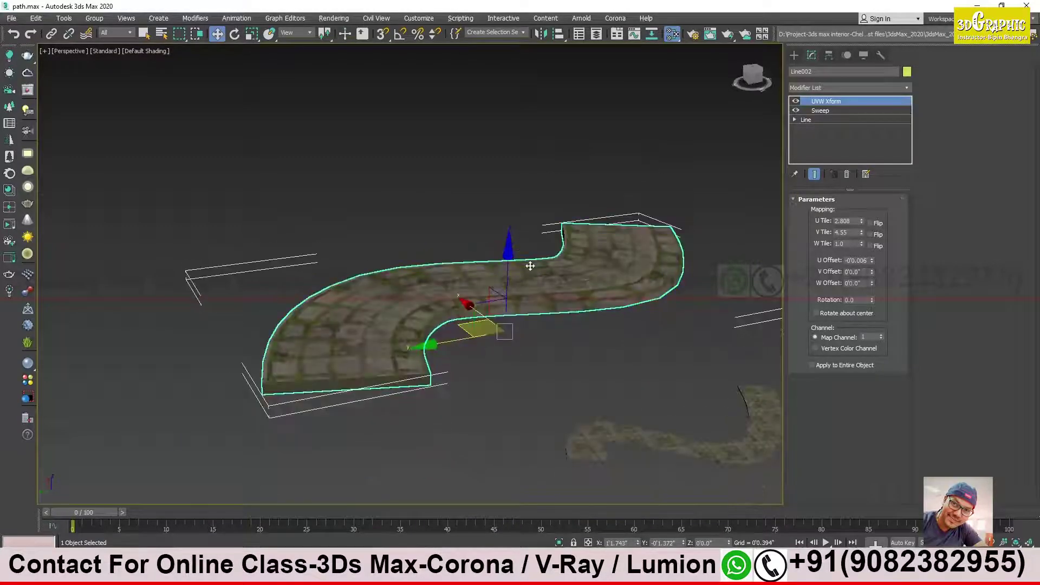
{"action": "middle_click_drag", "start_coordinate": [531, 264], "coordinate": [502, 327]}
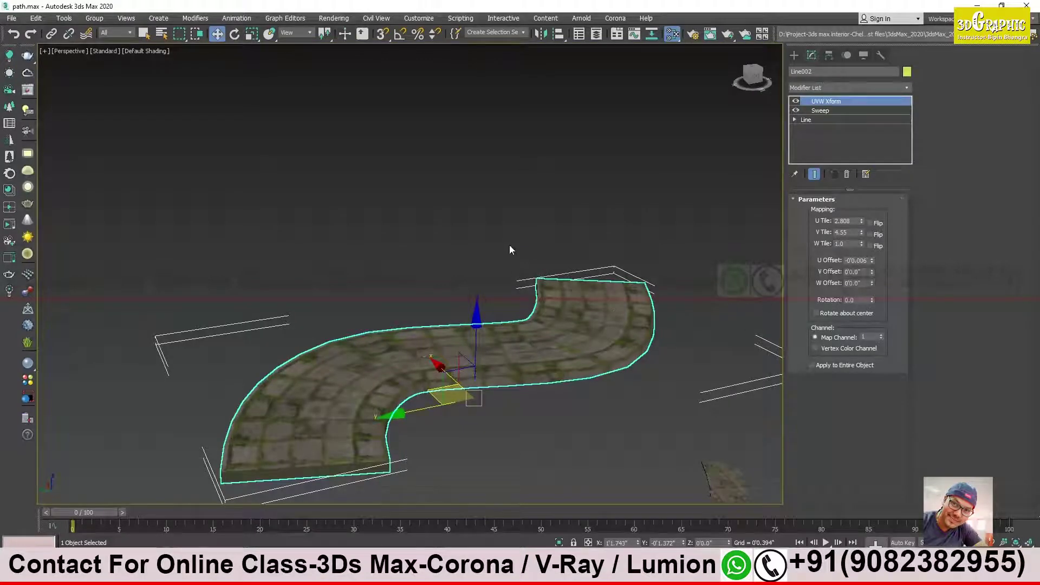
{"action": "middle_click_drag", "start_coordinate": [509, 245], "coordinate": [455, 310]}
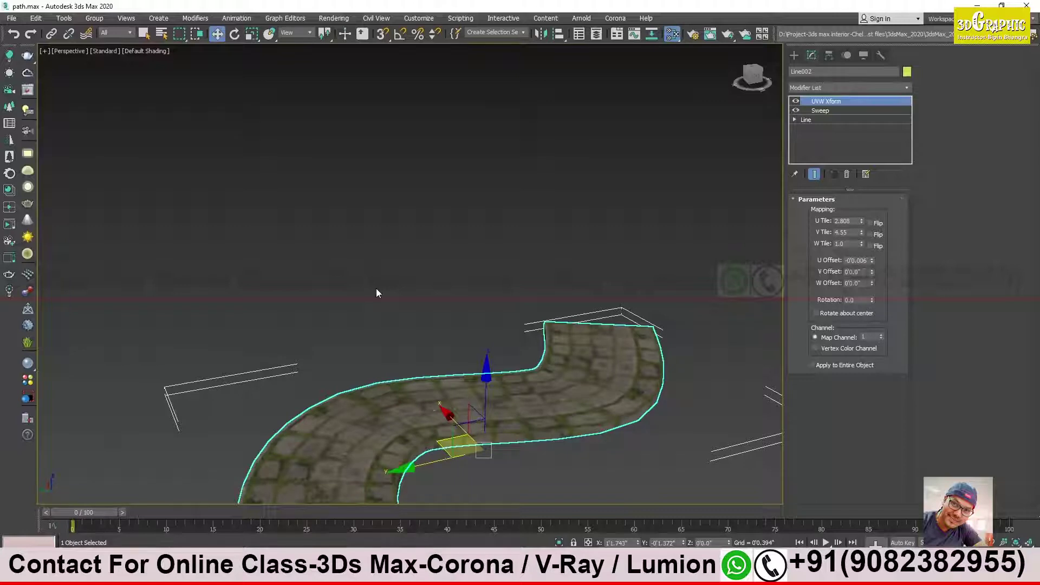
{"action": "middle_click_drag", "start_coordinate": [377, 293], "coordinate": [409, 237]}
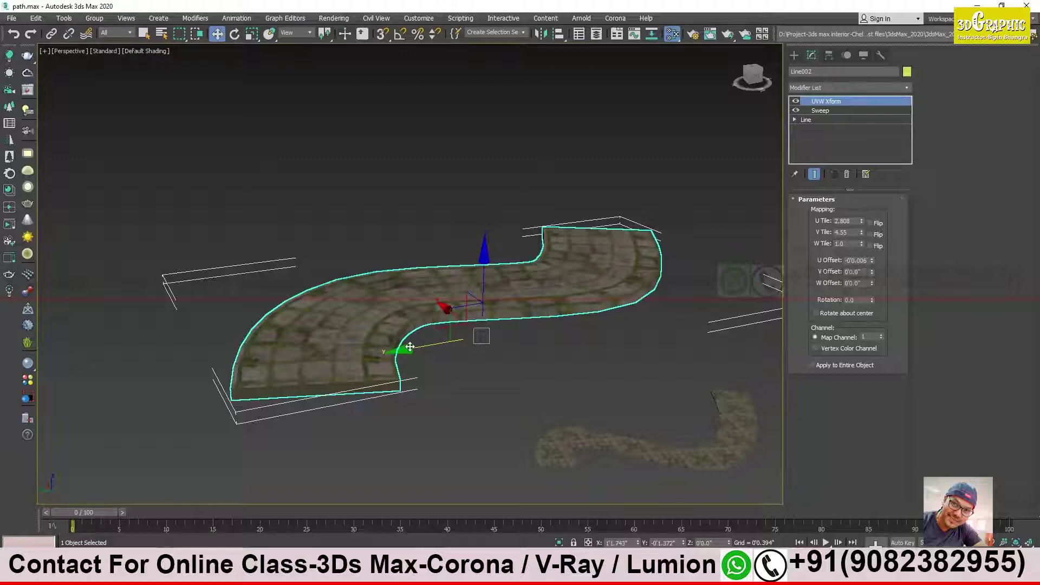
{"action": "middle_click_drag", "start_coordinate": [475, 346], "coordinate": [457, 351], "text": "alt"}
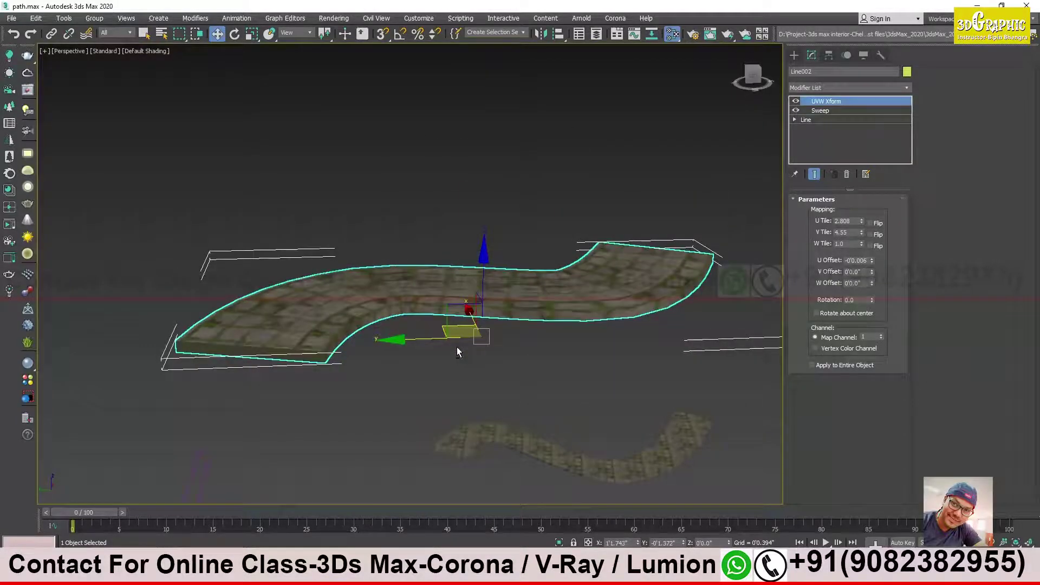
{"action": "middle_click_drag", "start_coordinate": [335, 383], "coordinate": [346, 405], "text": "alt"}
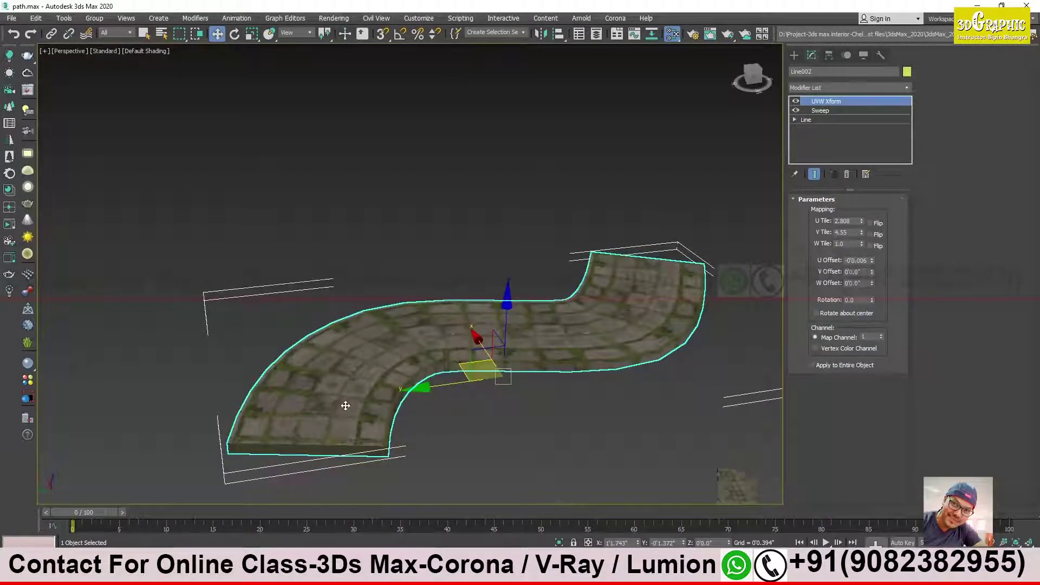
{"action": "middle_click_drag", "start_coordinate": [461, 372], "coordinate": [582, 370], "text": "alt"}
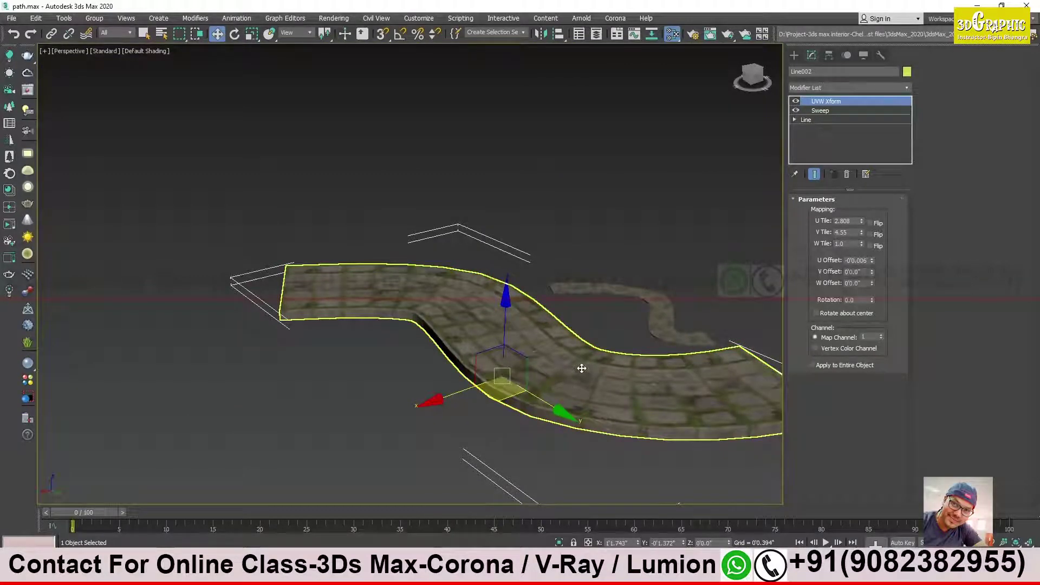
{"action": "middle_click_drag", "start_coordinate": [582, 368], "coordinate": [474, 373], "text": "alt"}
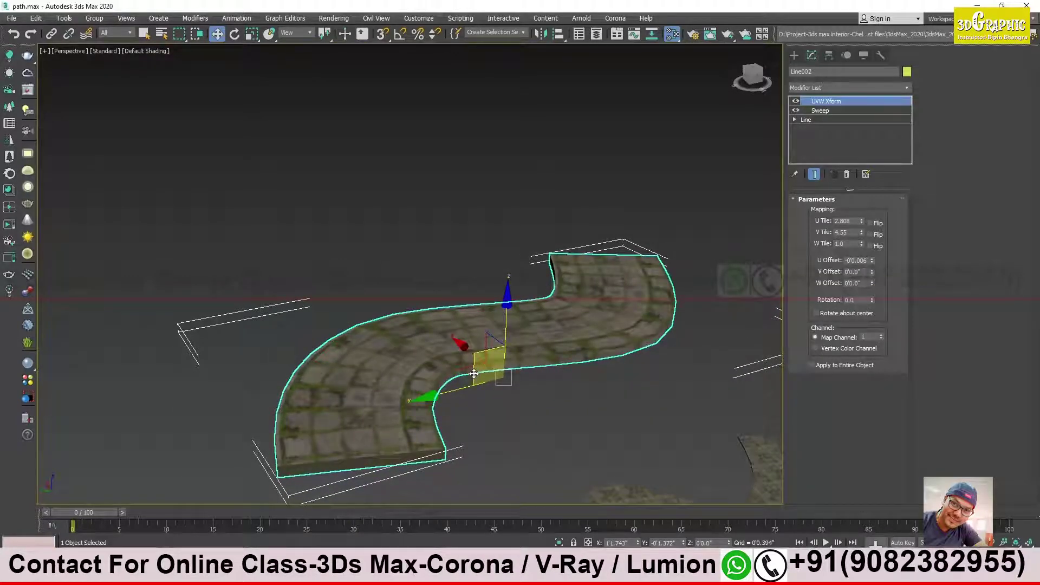
{"action": "middle_click_drag", "start_coordinate": [485, 383], "coordinate": [421, 365]}
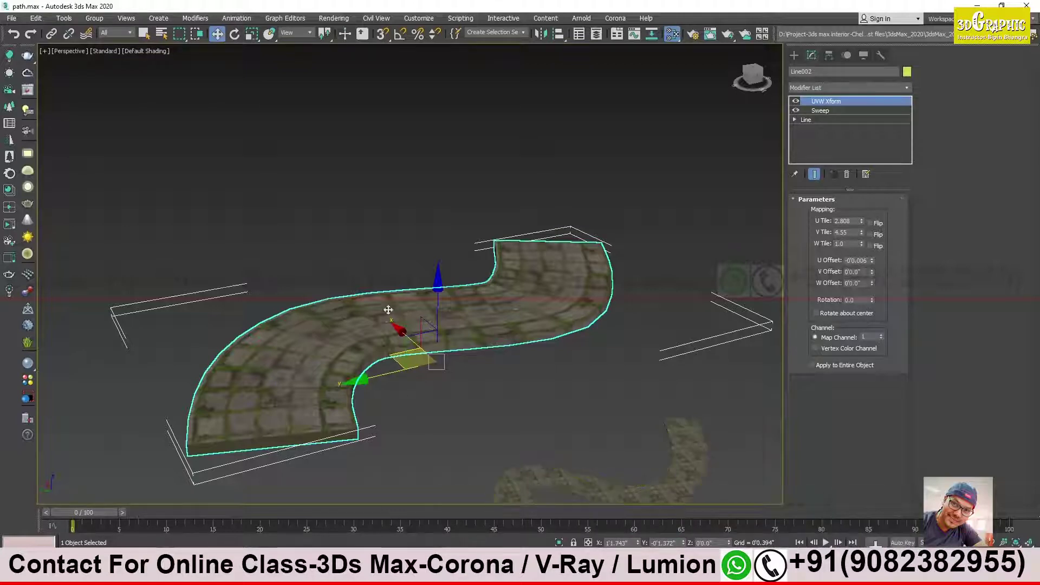
{"action": "middle_click_drag", "start_coordinate": [267, 233], "coordinate": [291, 200]}
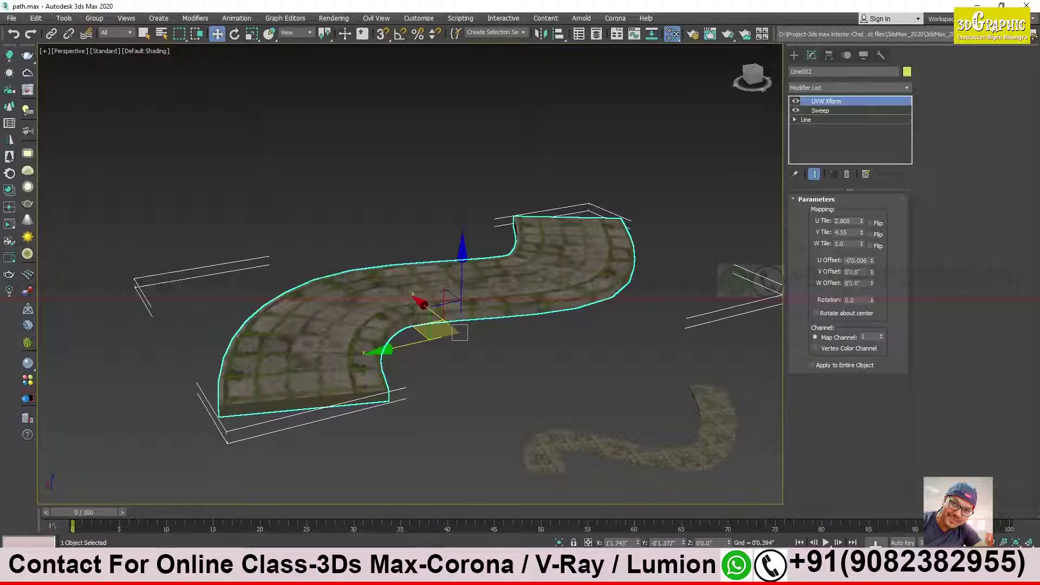
{"action": "key", "text": "alt+Tab"}
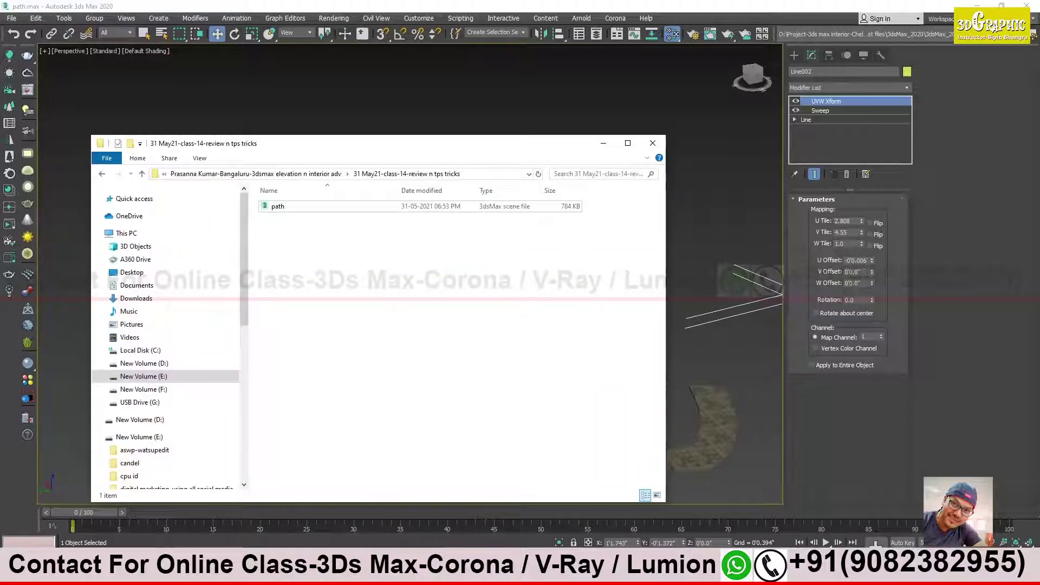